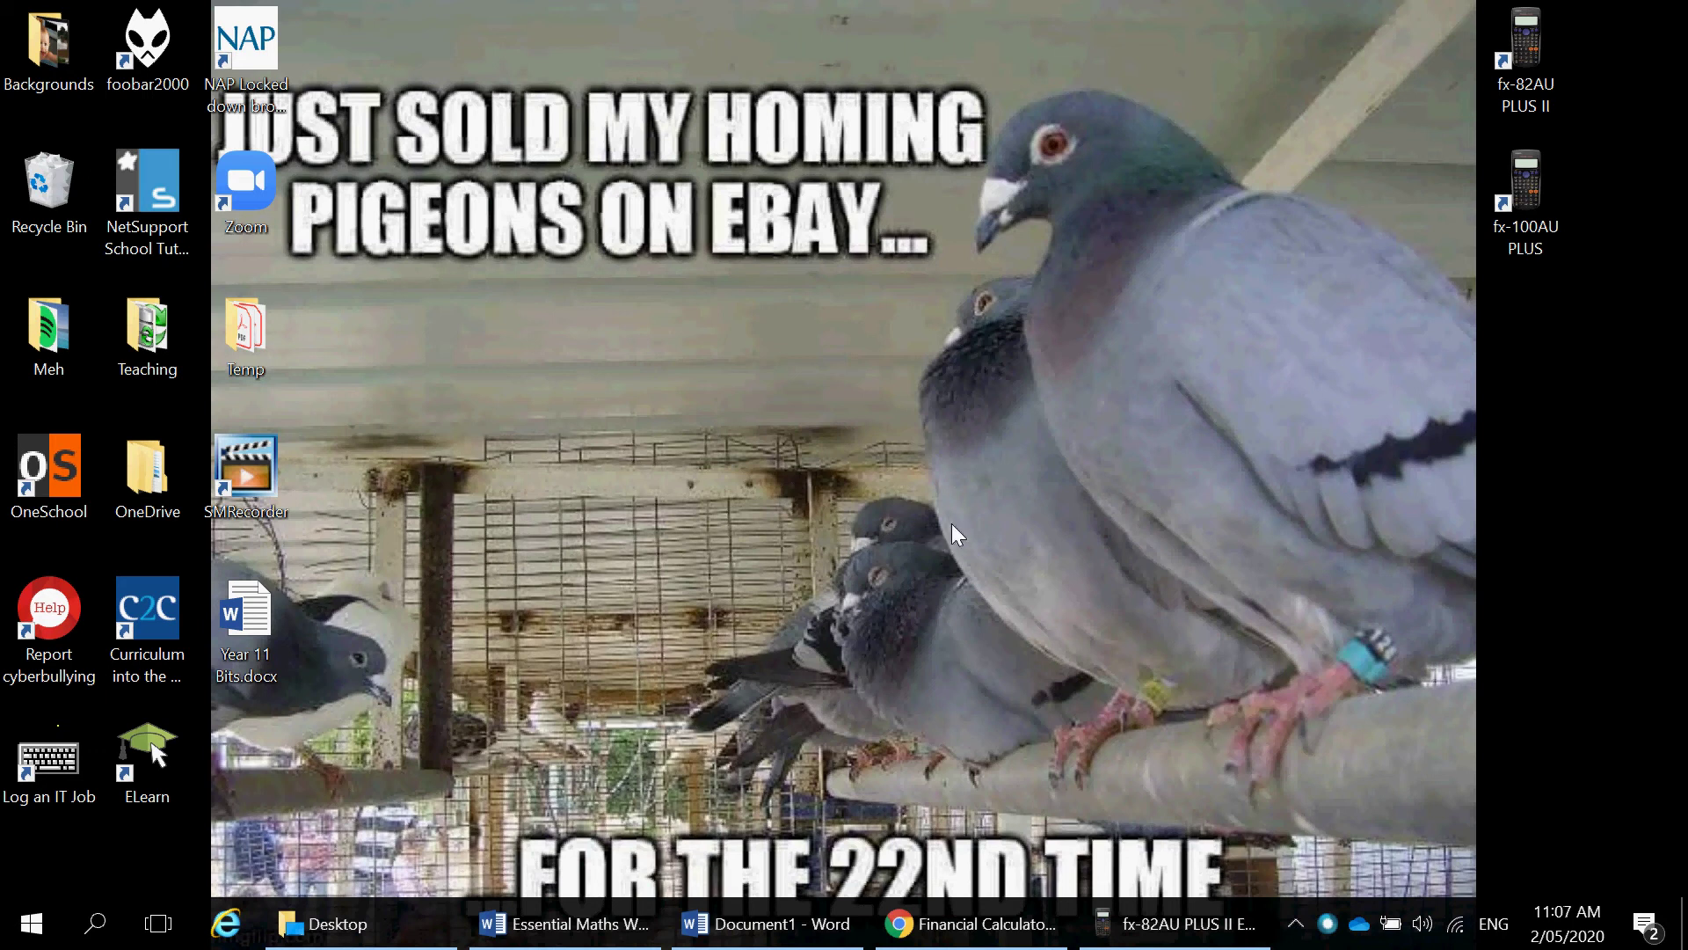
Step: Place the Financial Calculators window on the right beside the Word loan worksheet, with Word in front
right_click(904, 533)
click(588, 527)
click(831, 923)
click(977, 940)
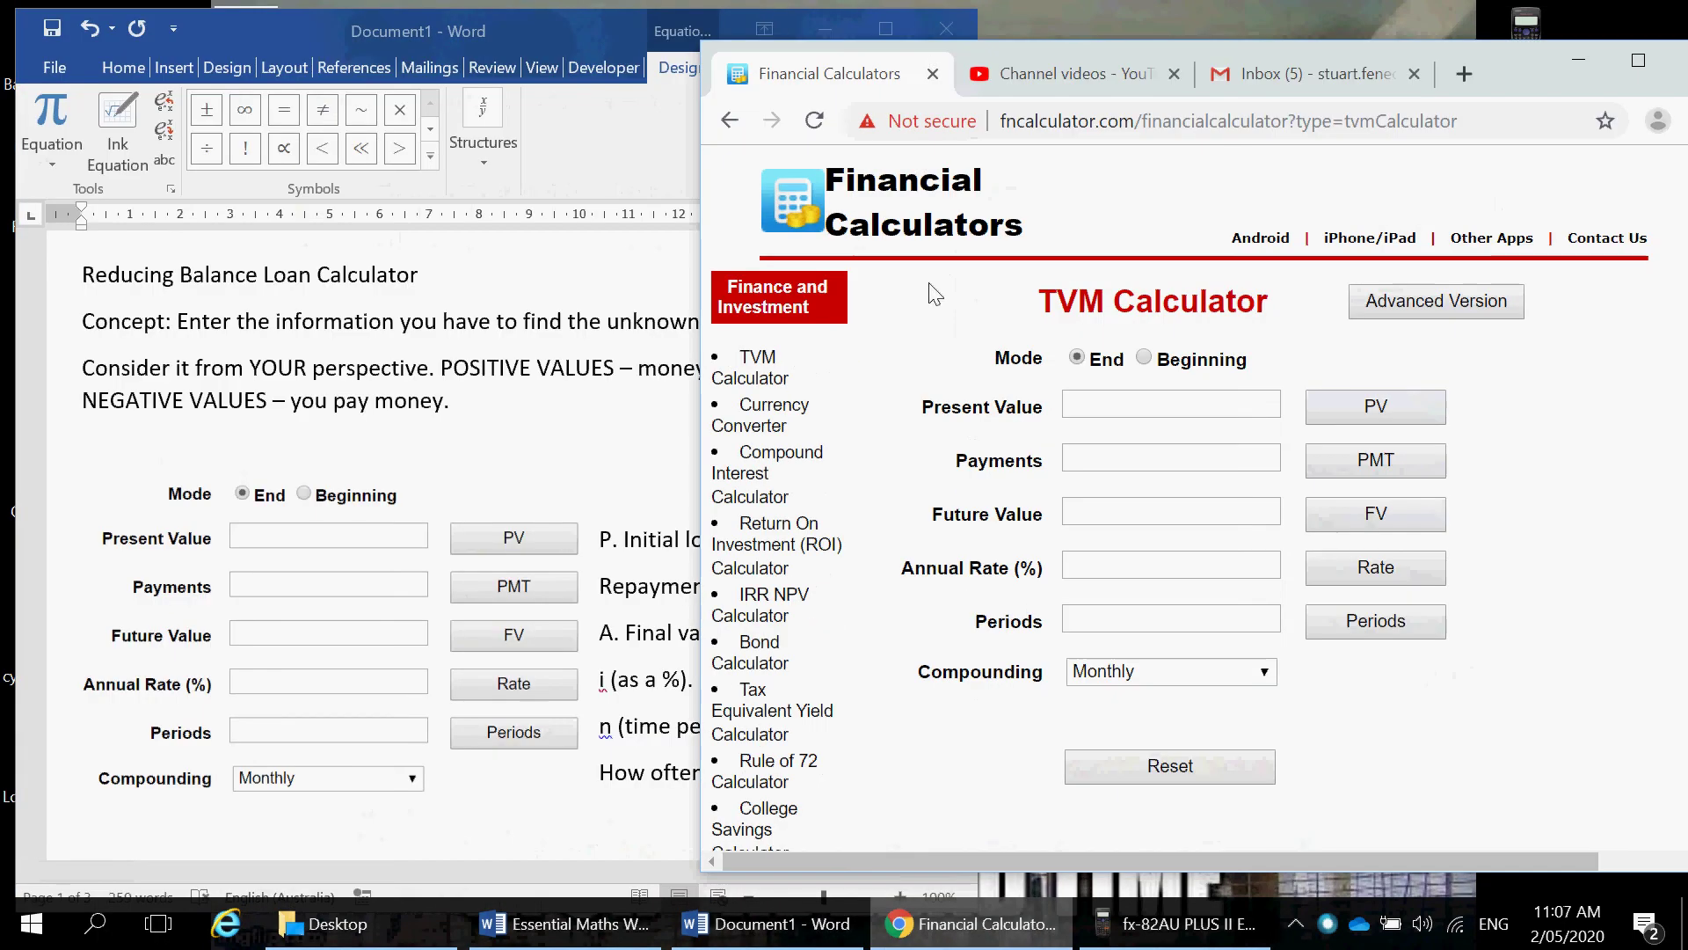
drag(912, 48, 1125, 38)
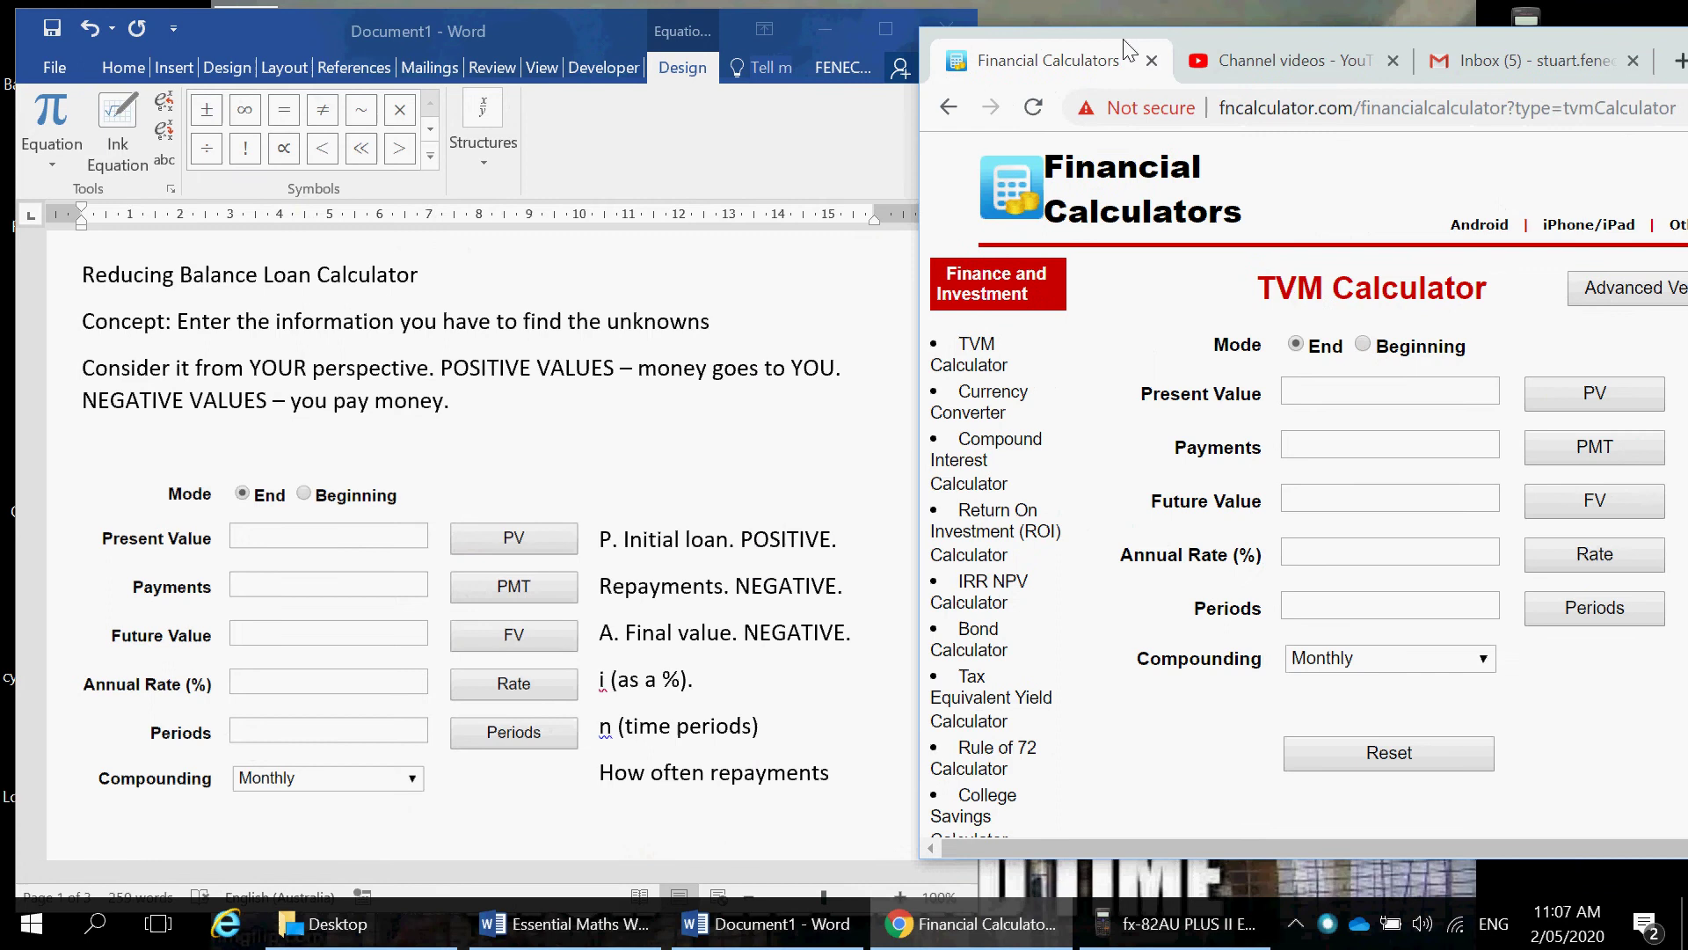
click(445, 410)
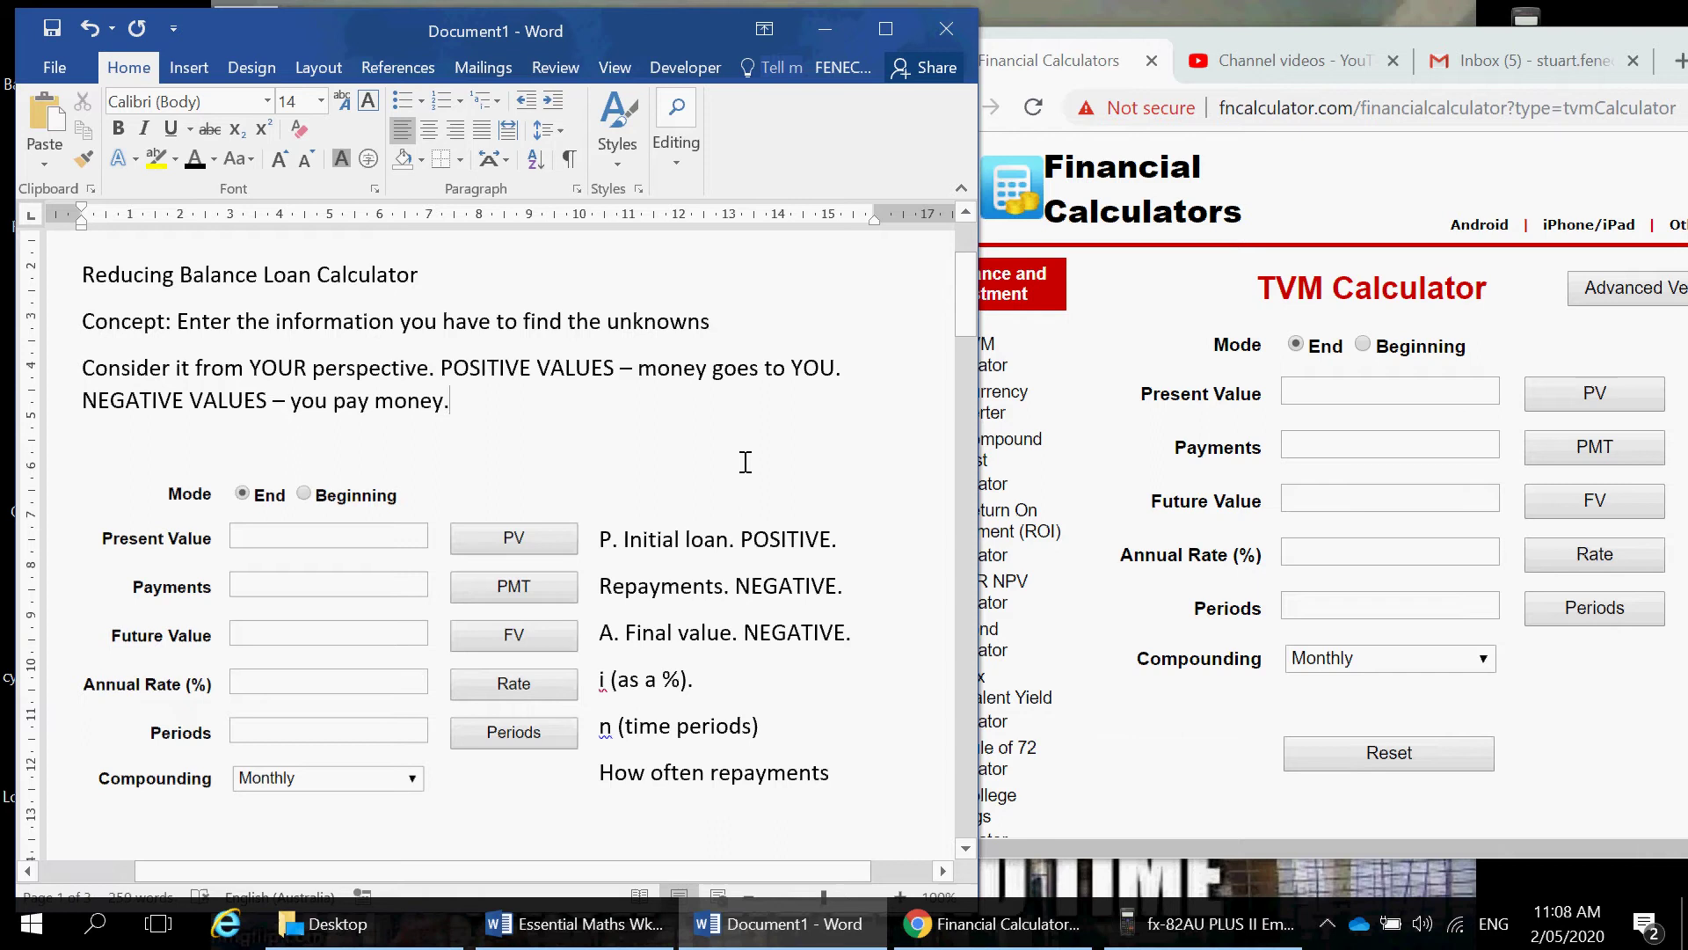
Step: Scroll up to show the fncalculator.com address above the worksheet heading
scroll(732, 483, up, 1)
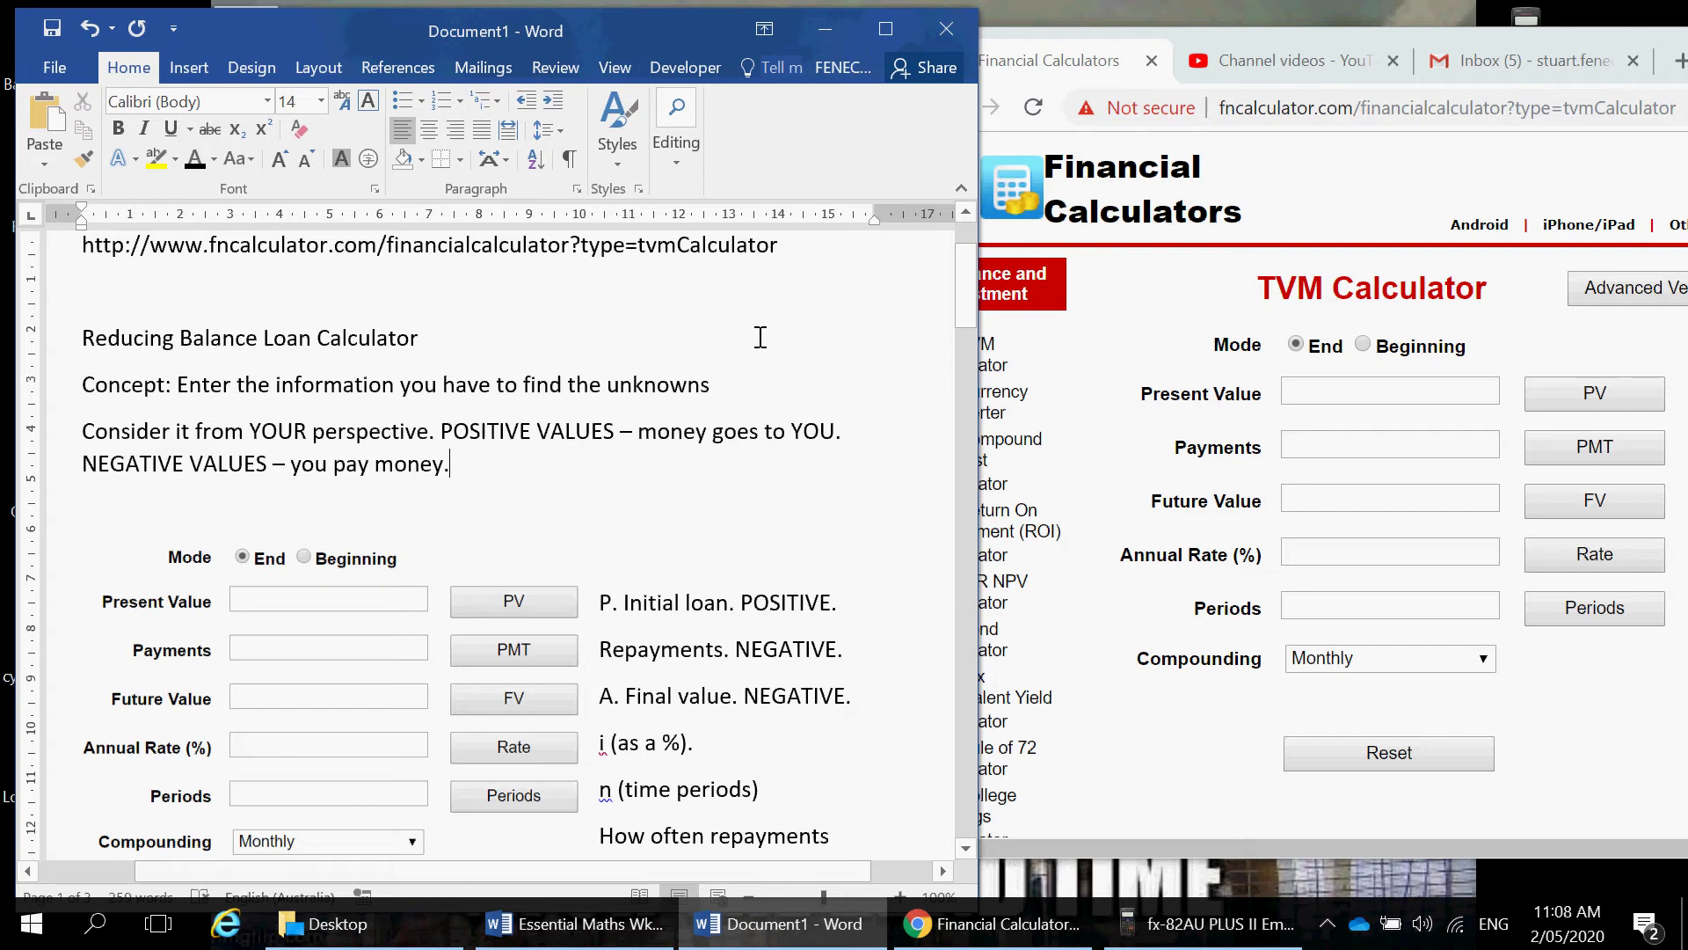
click(88, 253)
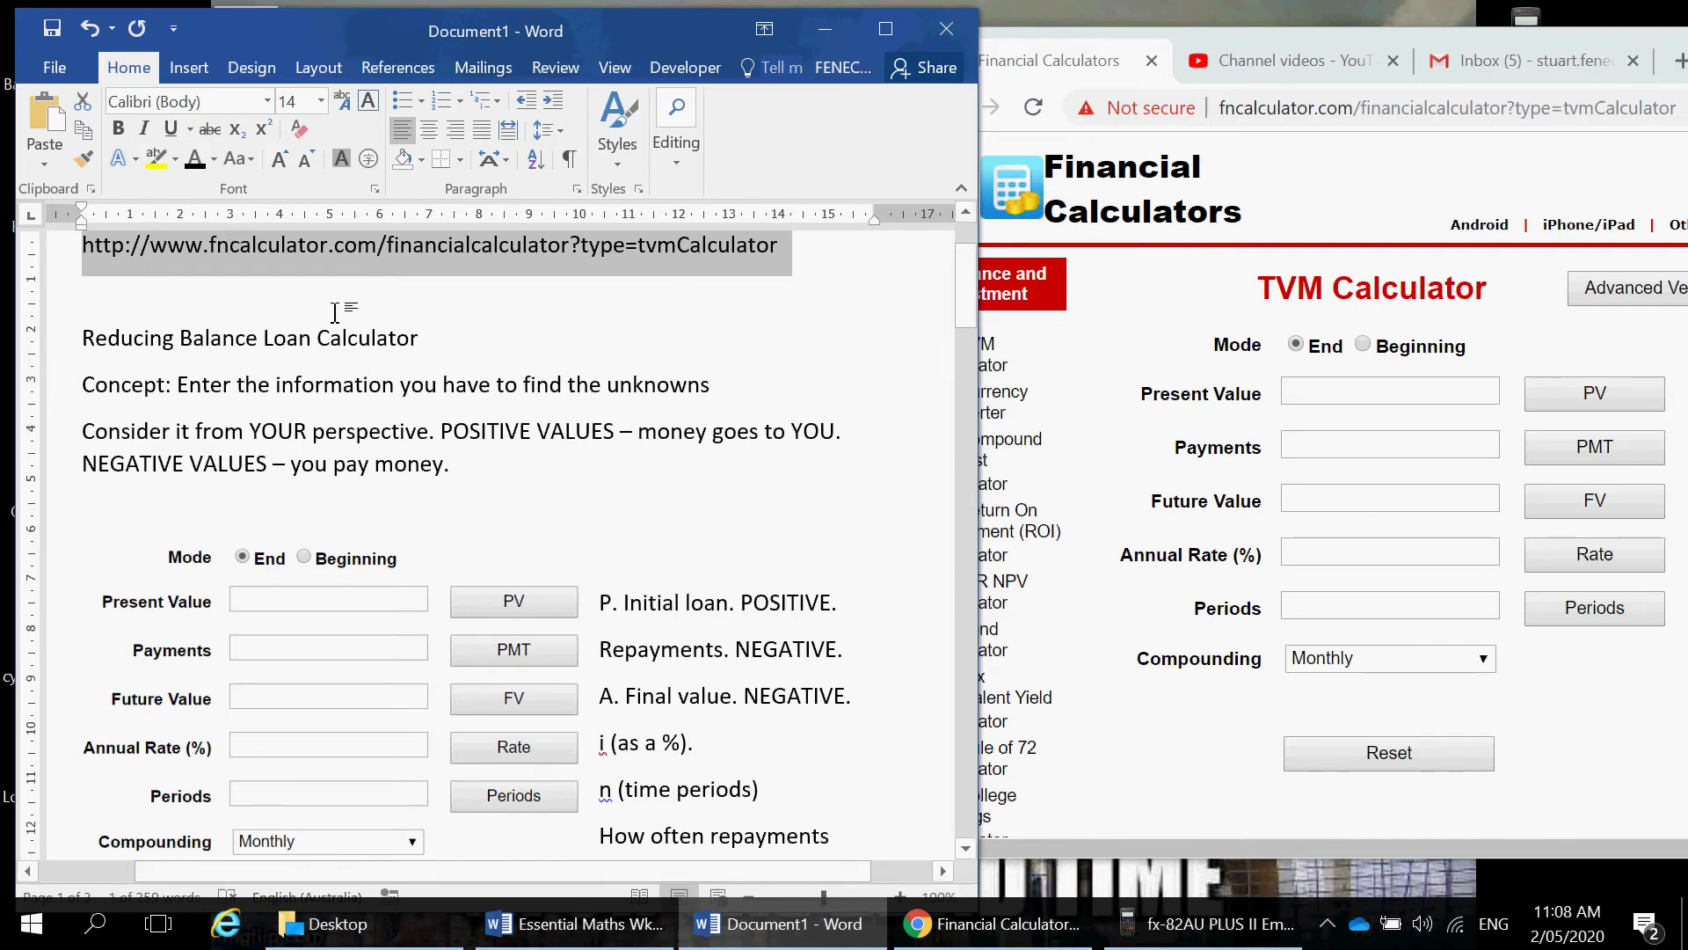
right_click(1360, 389)
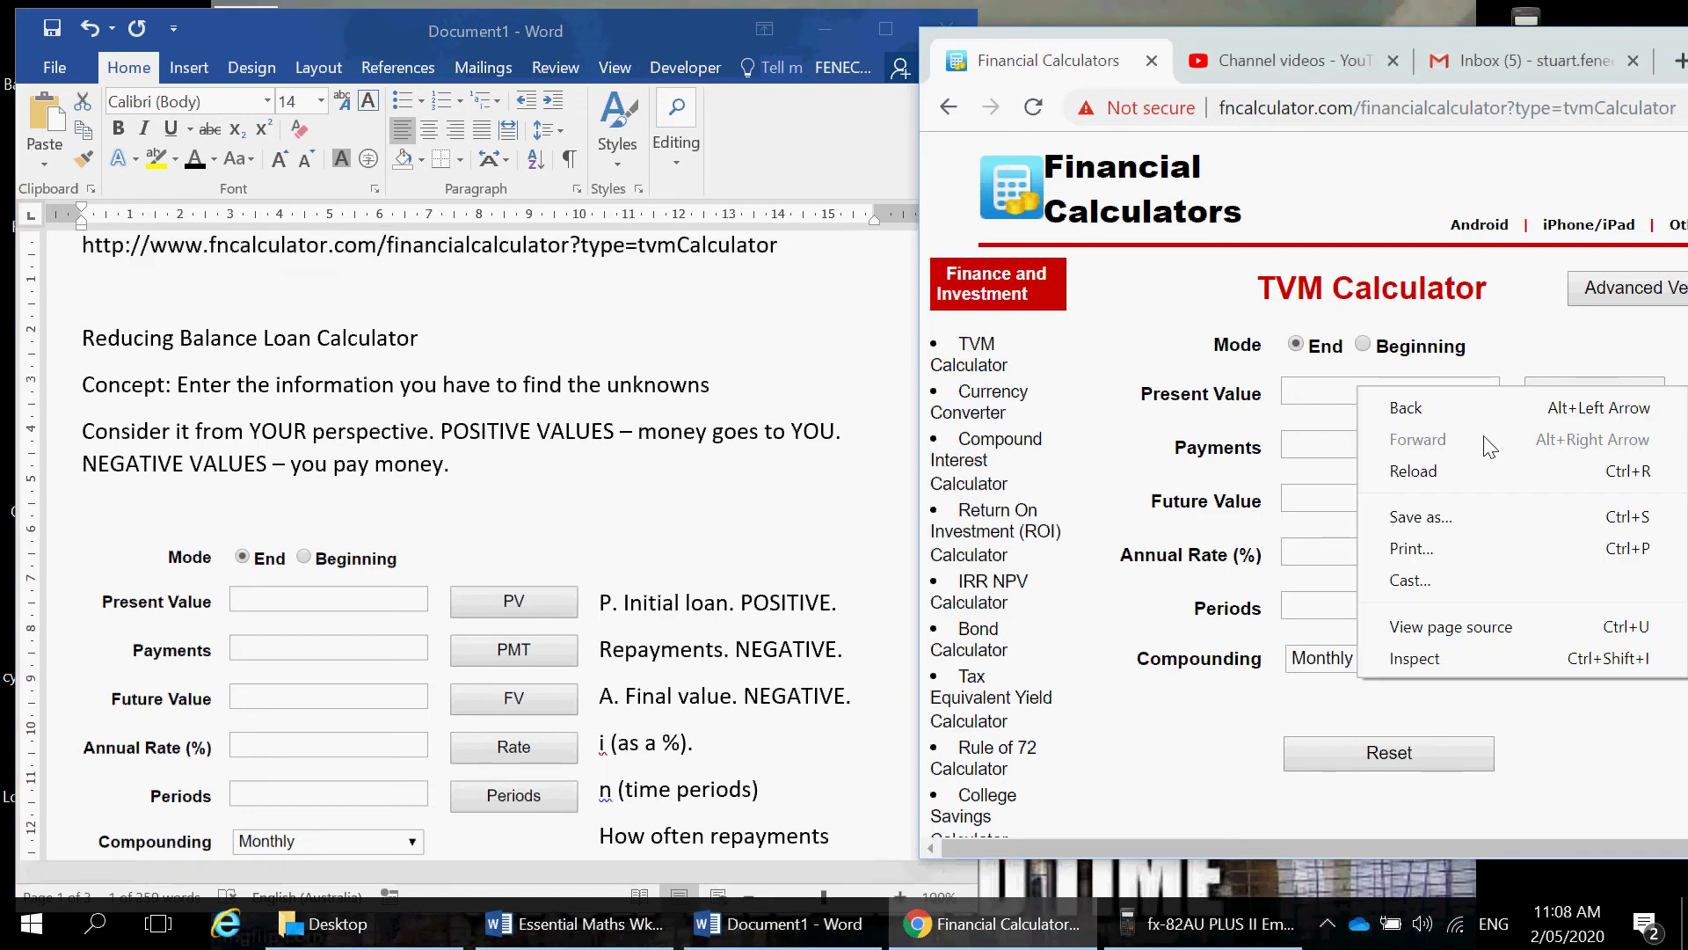
click(769, 398)
scroll(741, 408, down, 1)
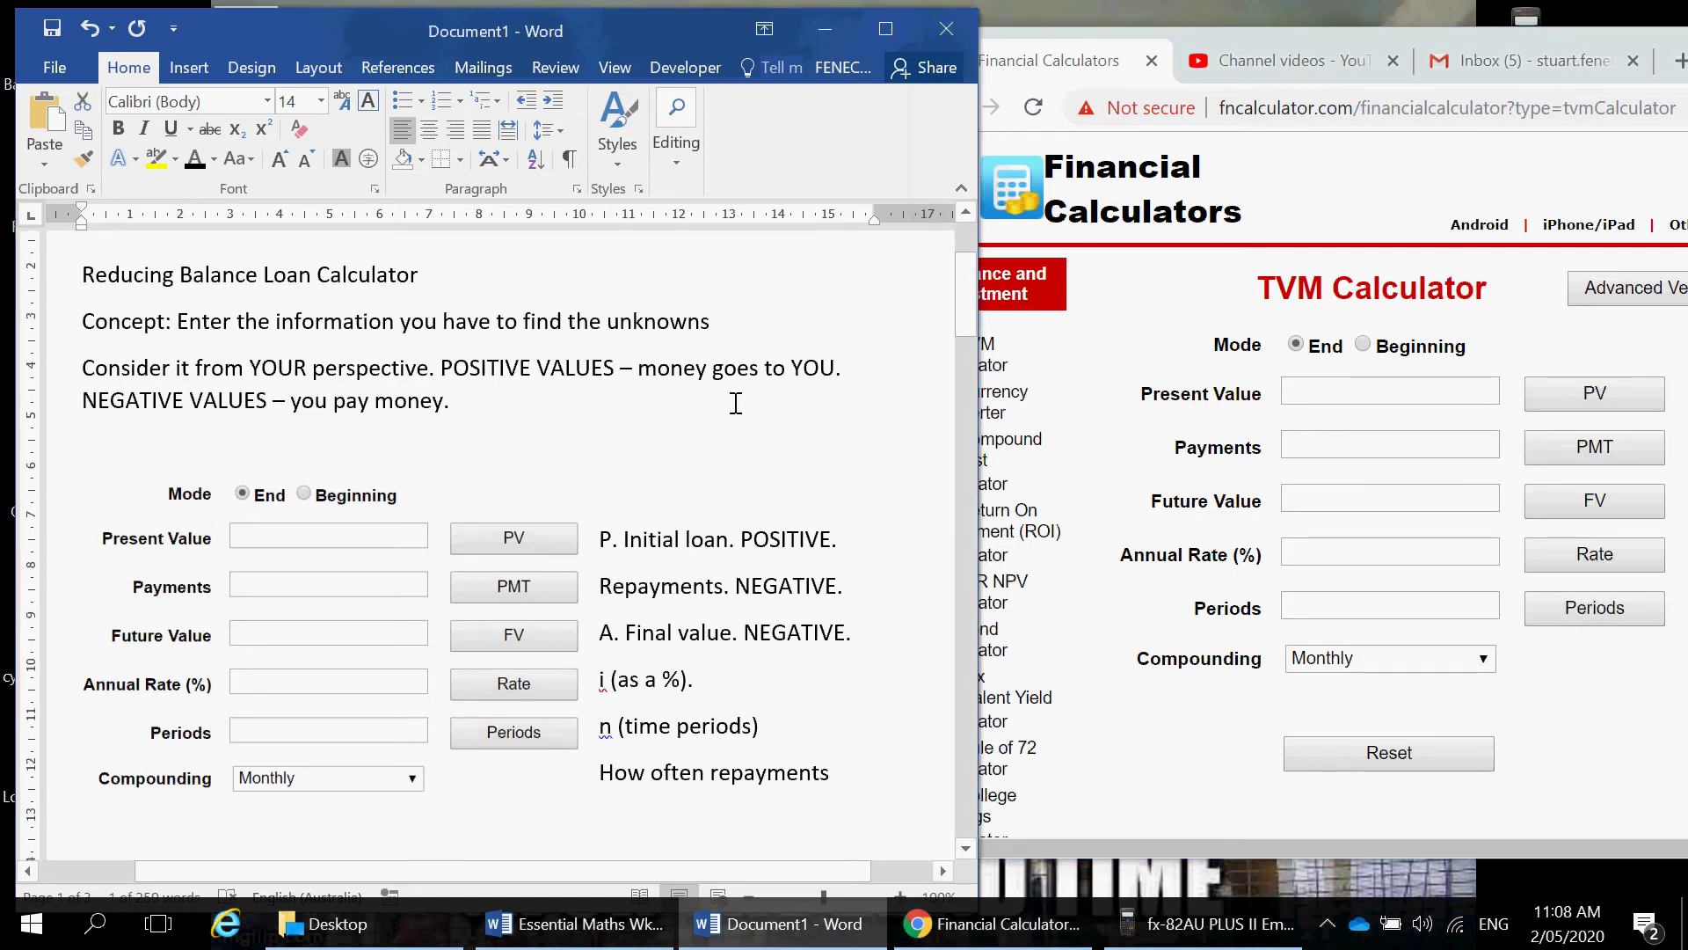
click(481, 587)
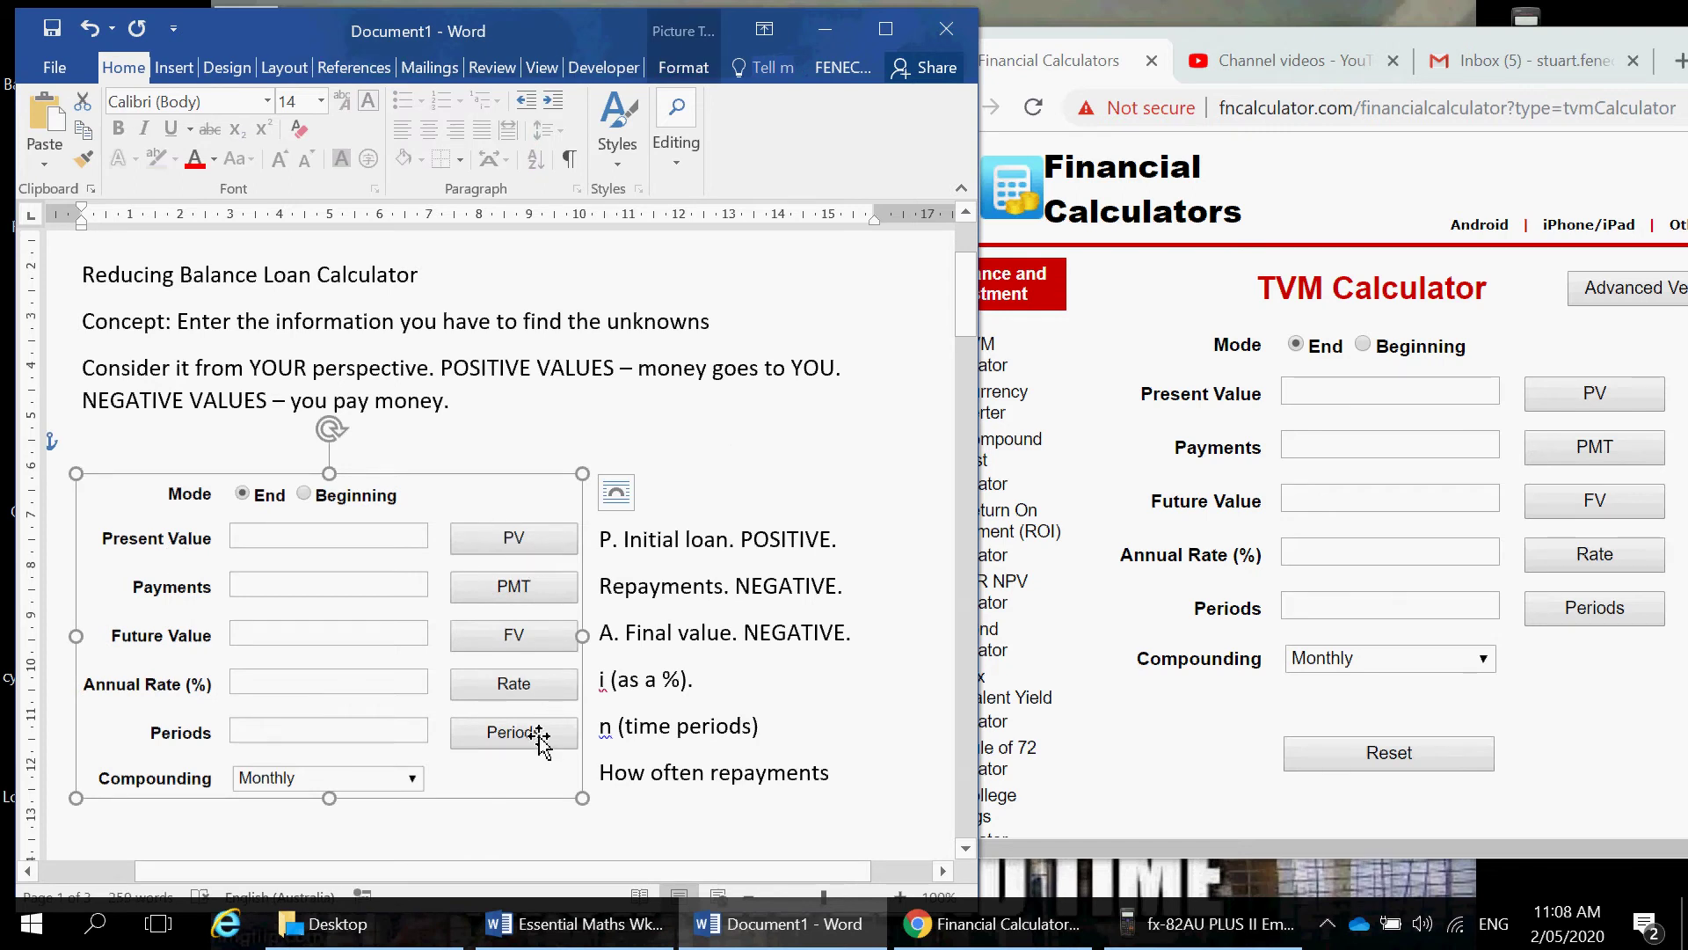
click(528, 455)
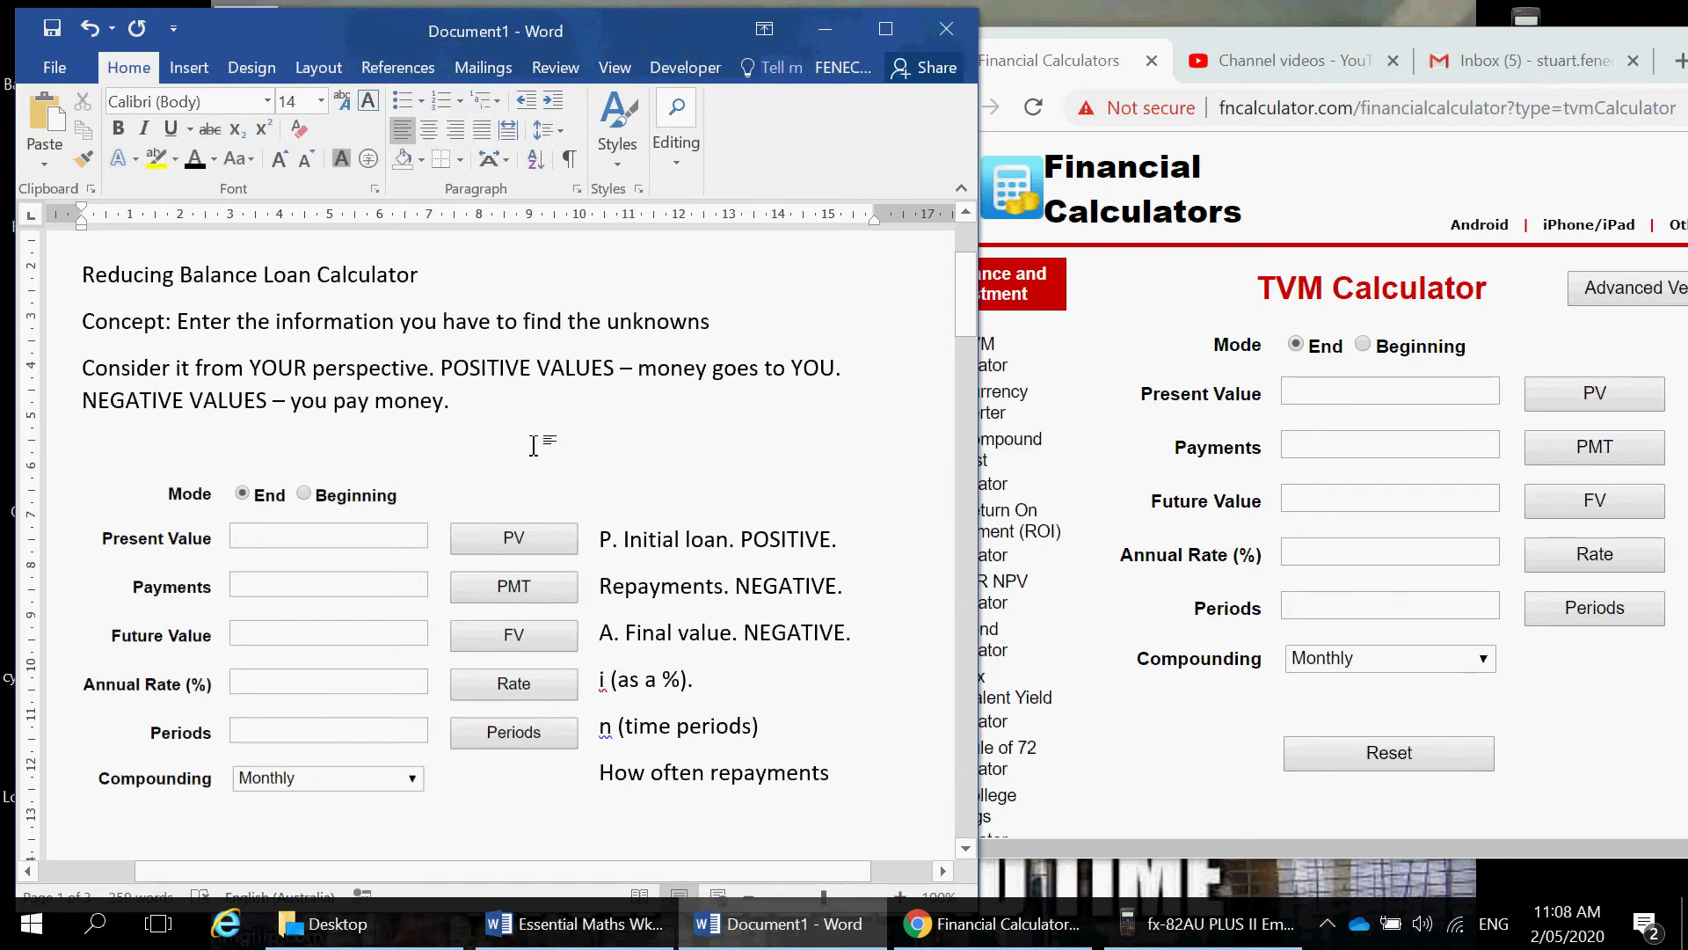
scroll(543, 459, down, 6)
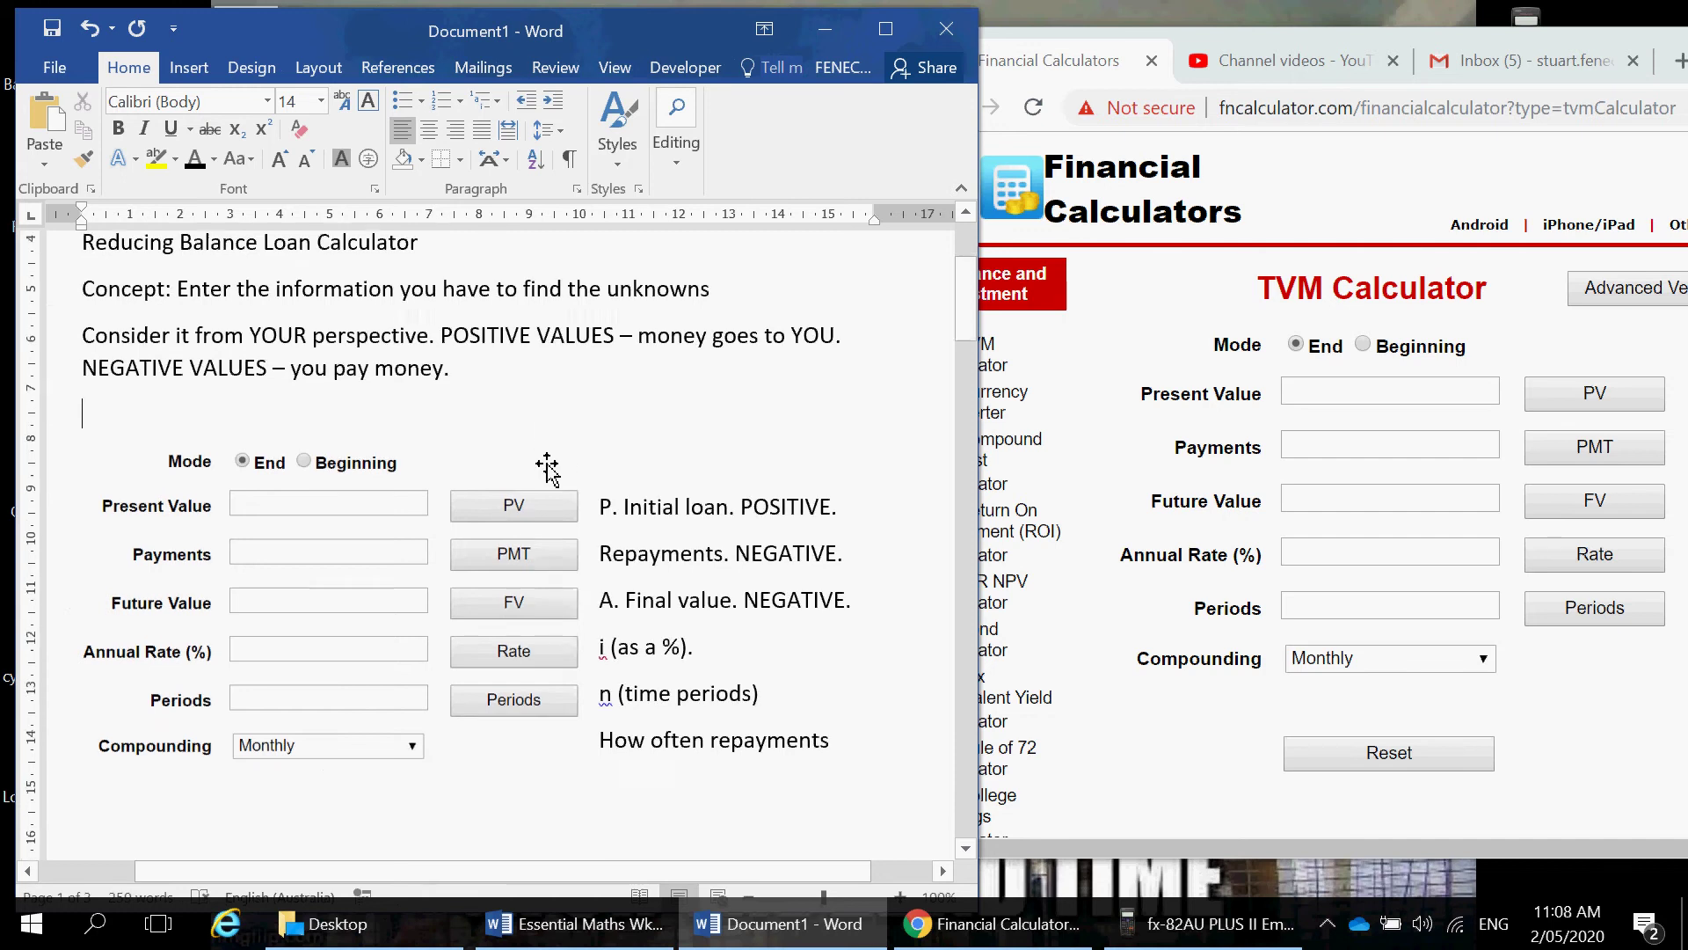
Step: Delete the unfinished equation, cut the Term of the loan to Amount lines, and add an empty line under item 1
scroll(543, 459, down, 10)
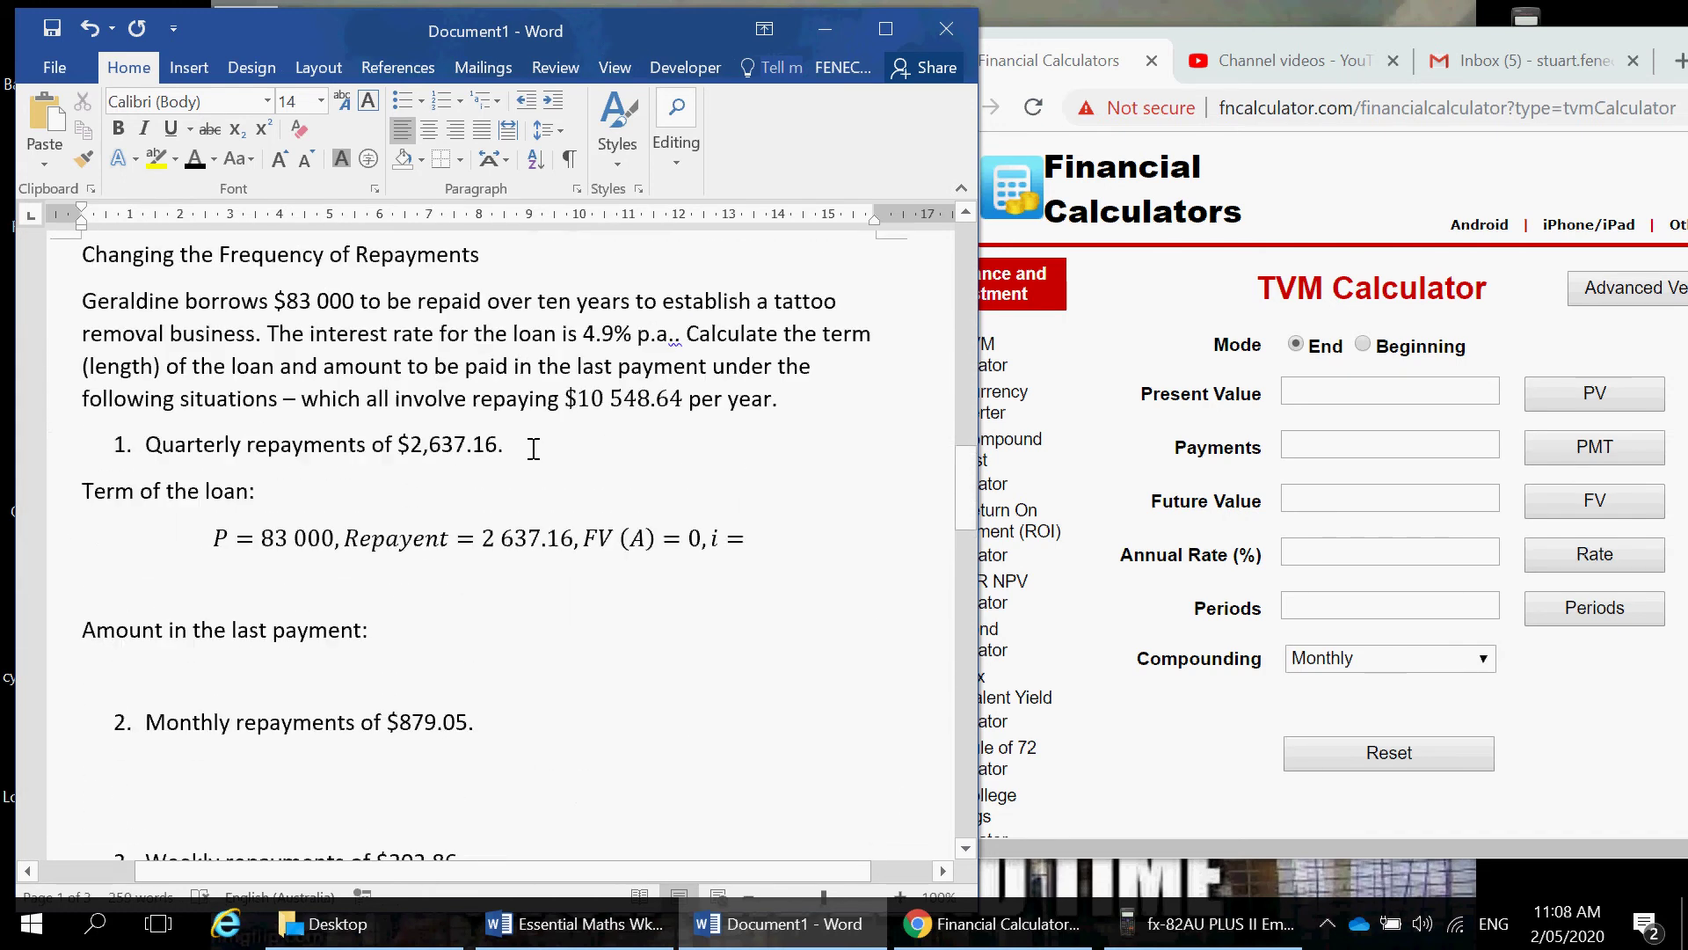
click(172, 571)
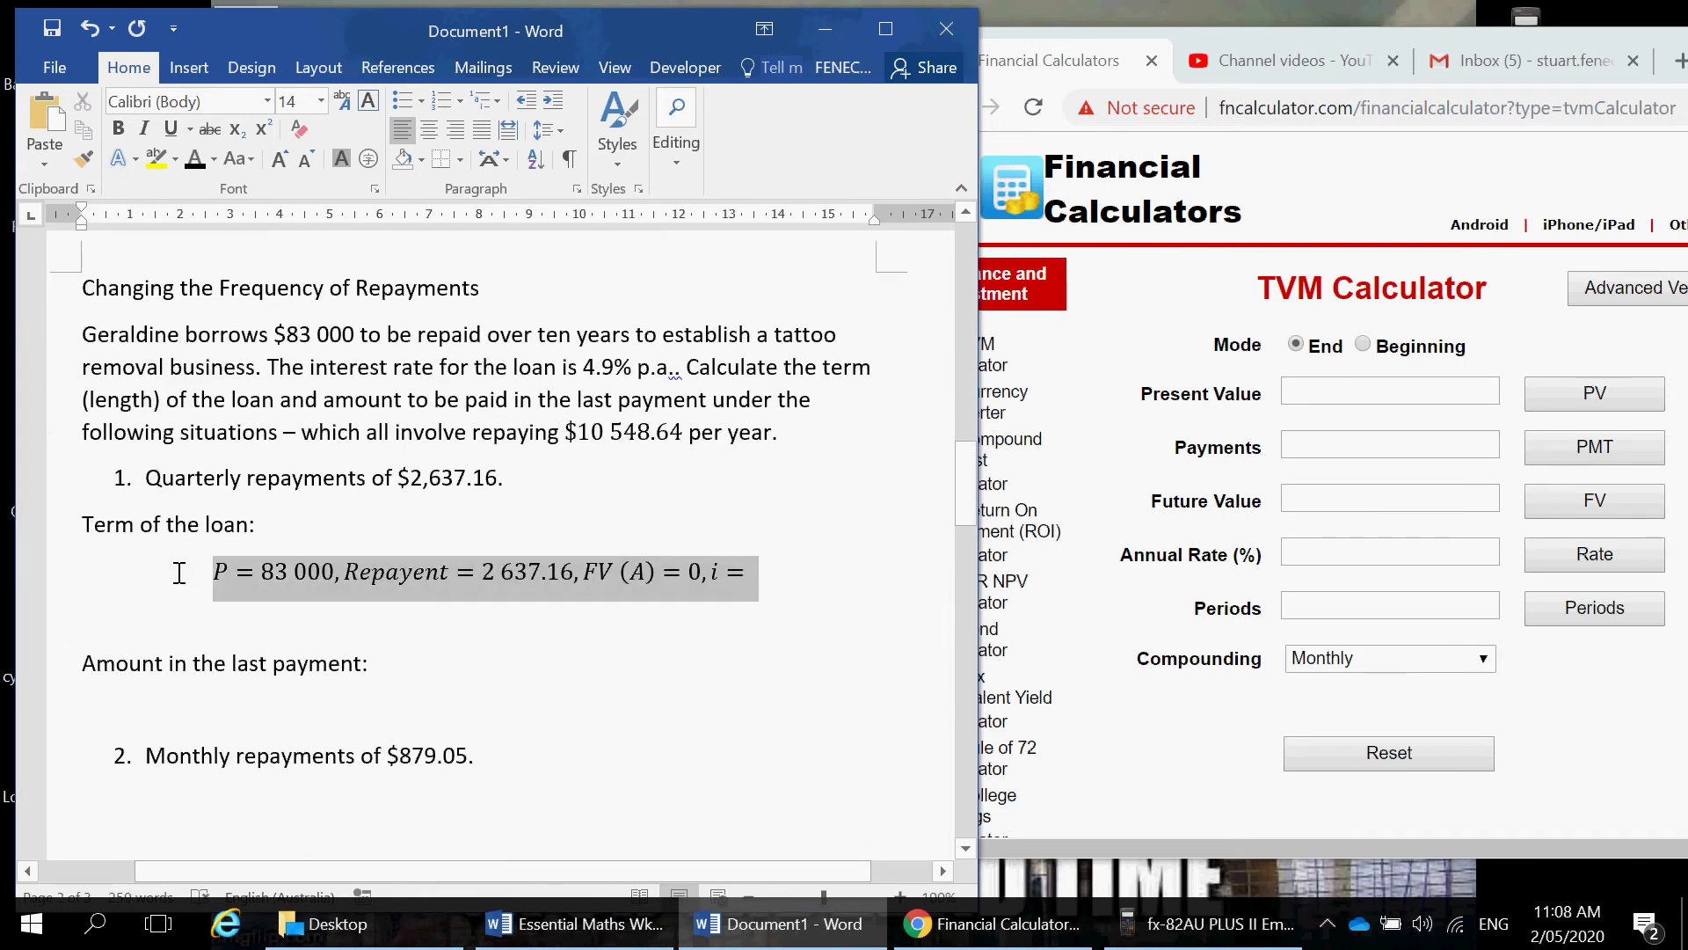
key(Delete)
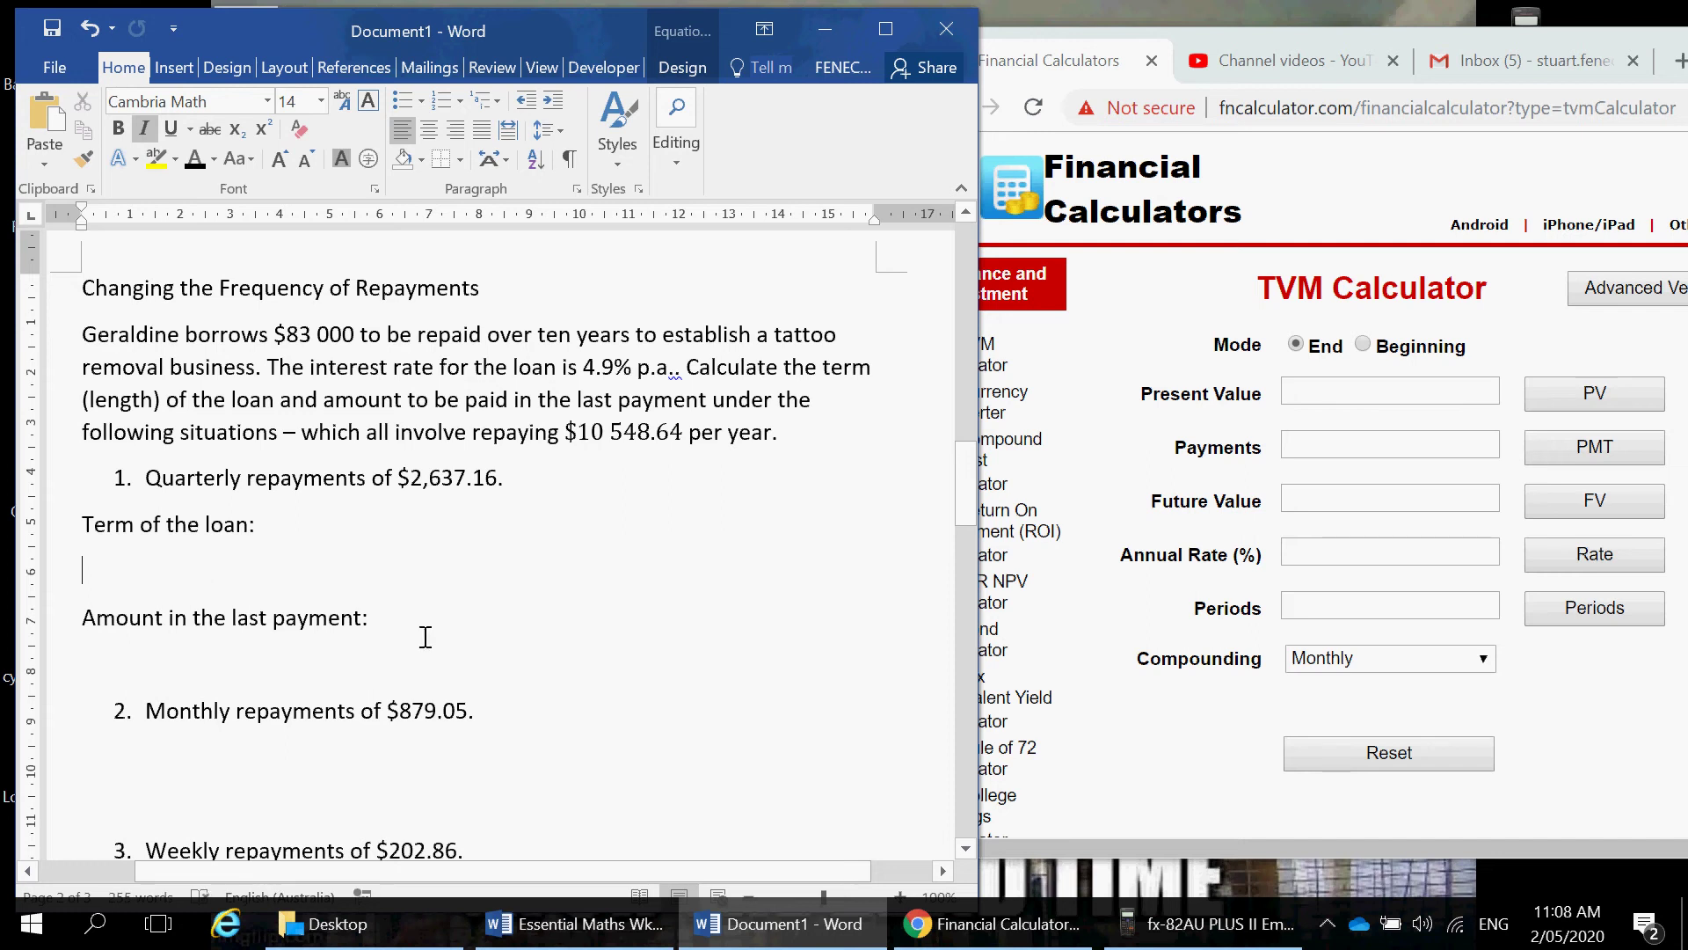
drag(425, 636, 82, 524)
key(Delete)
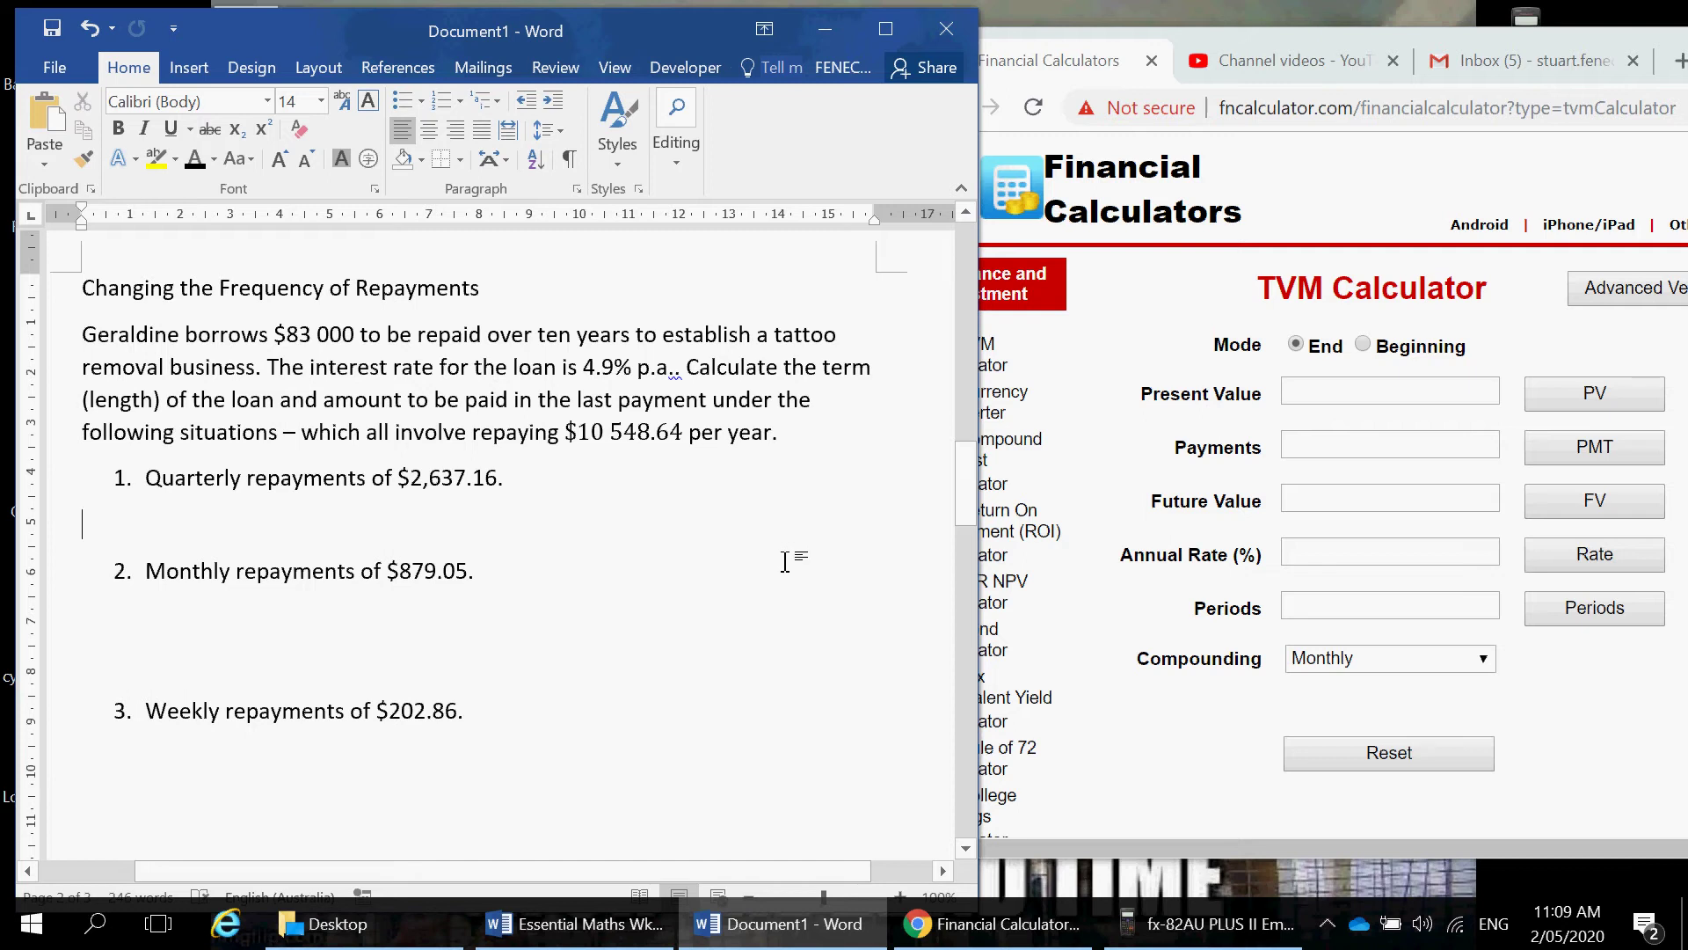
key(Return)
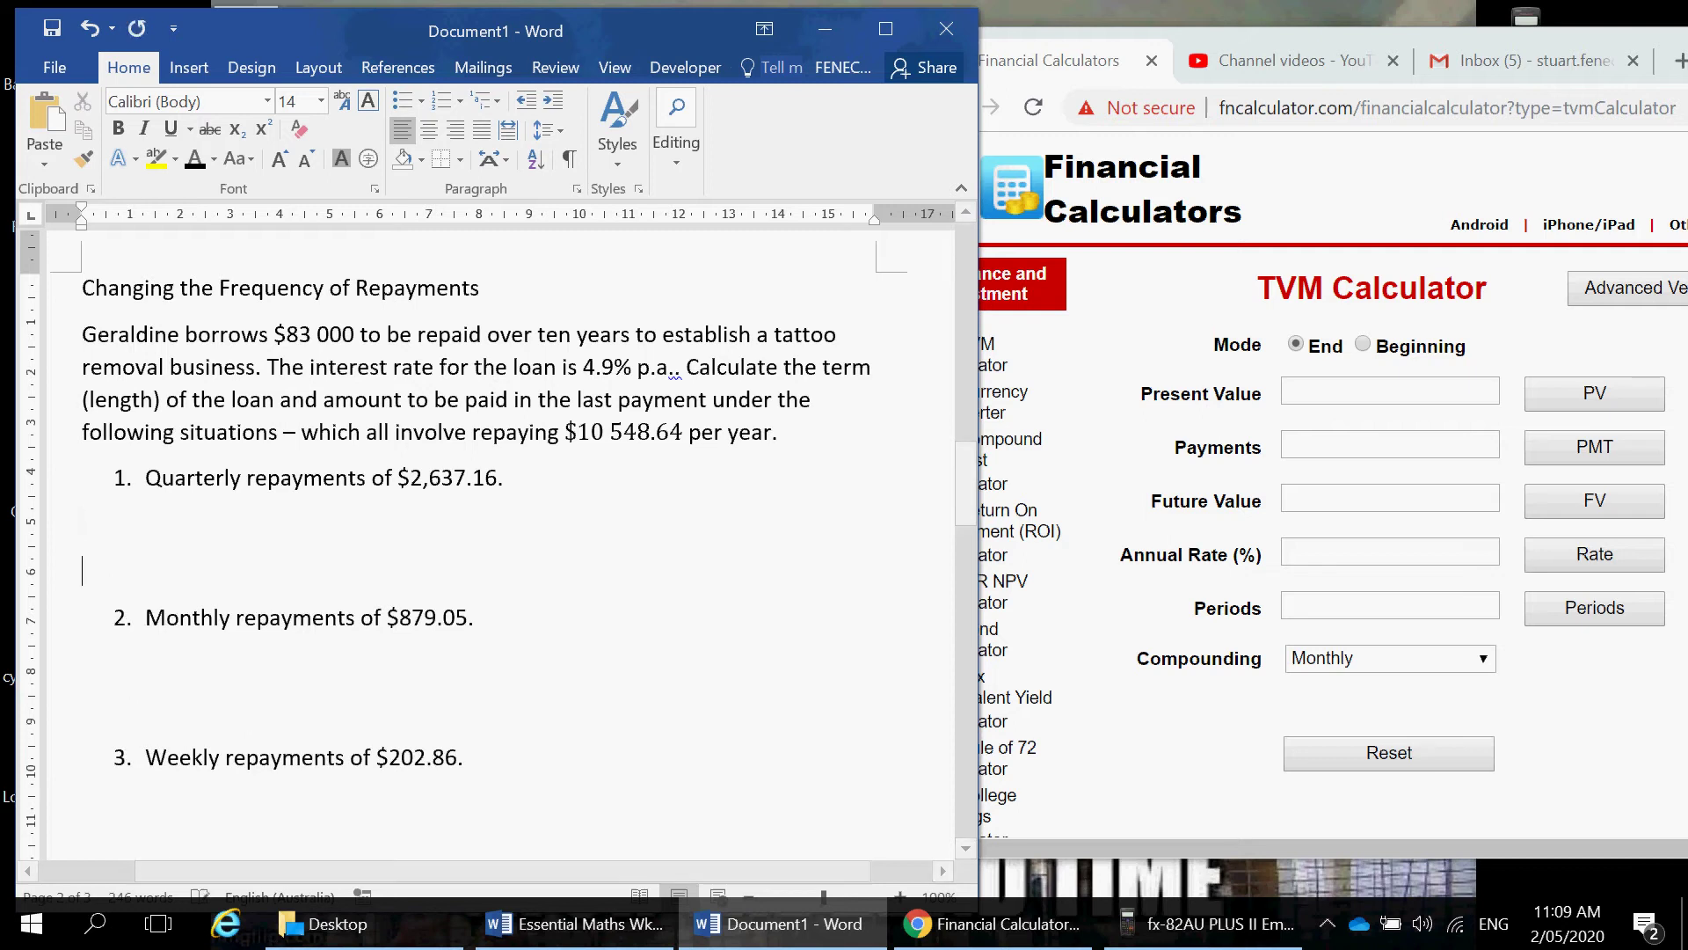
key(Up)
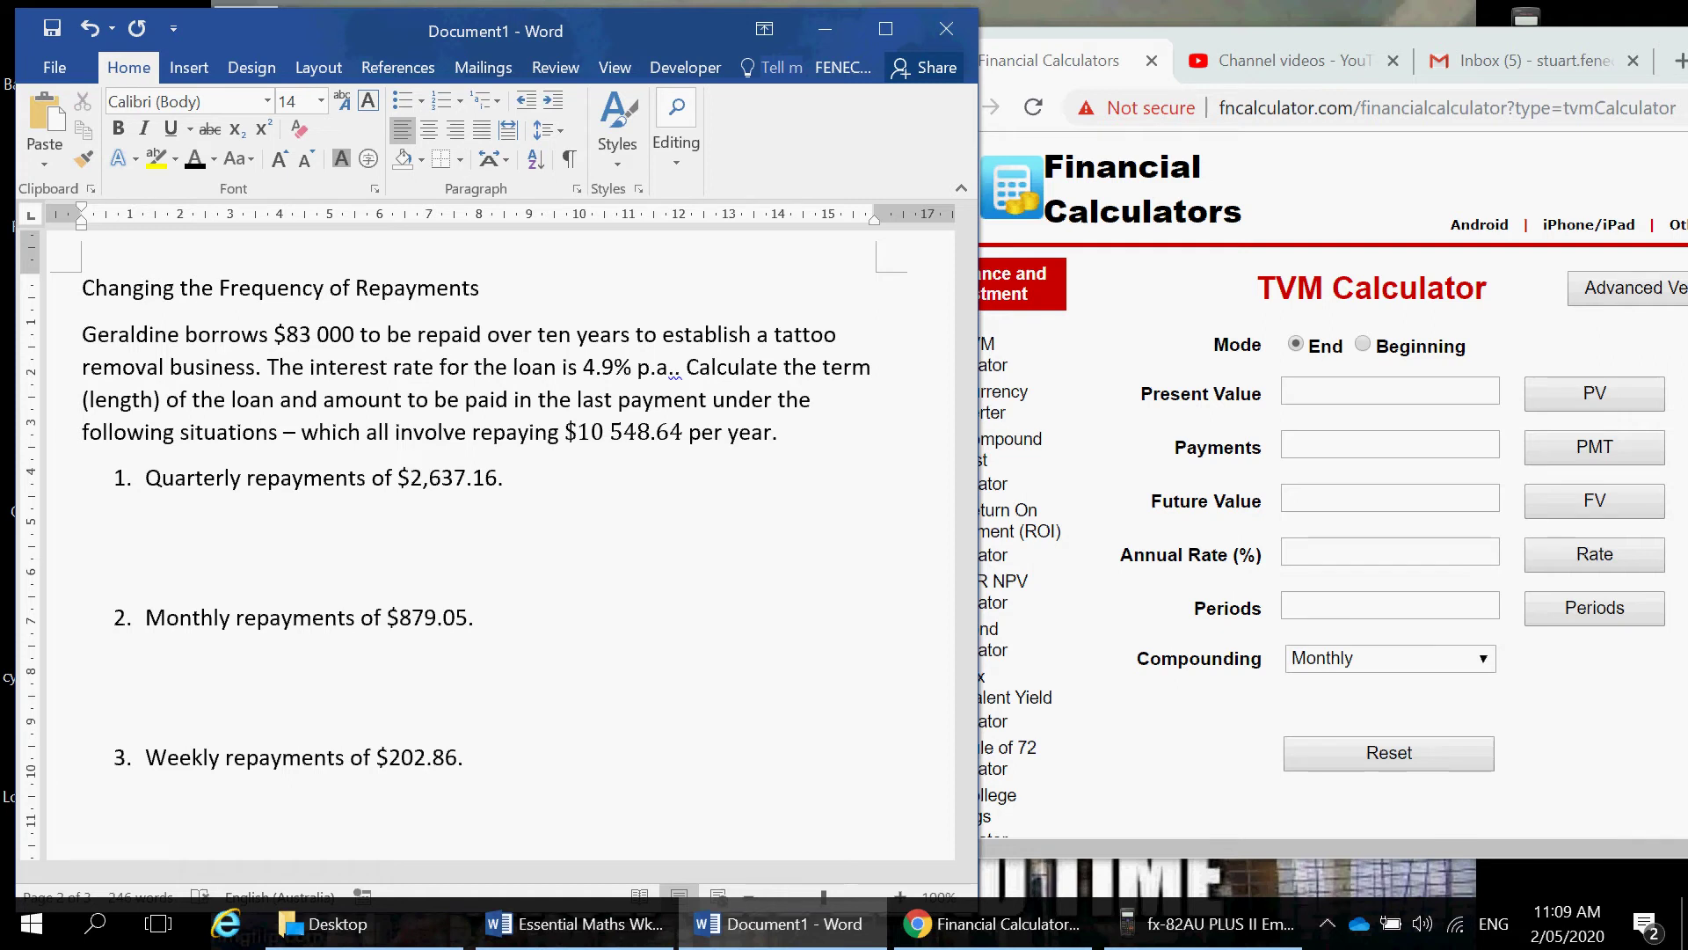
Step: Review the quarterly, monthly and weekly repayment items, then return to the empty line below item 1
mouse_move(83, 709)
mouse_down()
mouse_move(82, 431)
mouse_move(83, 708)
mouse_up()
drag(317, 705, 325, 493)
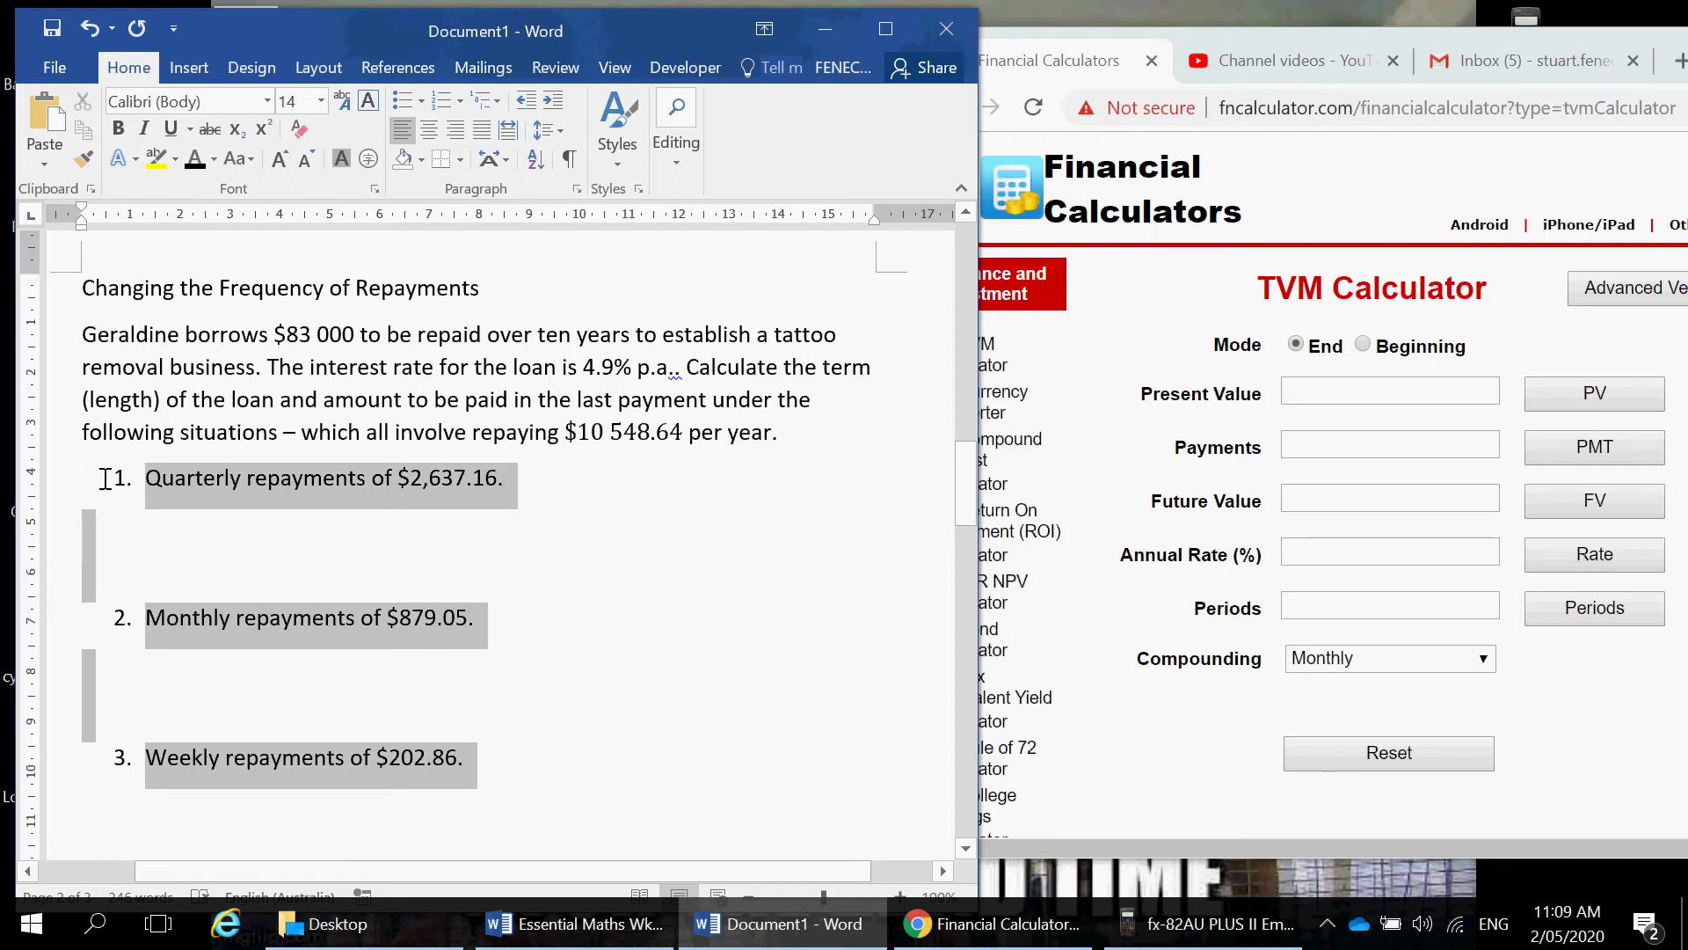
click(344, 591)
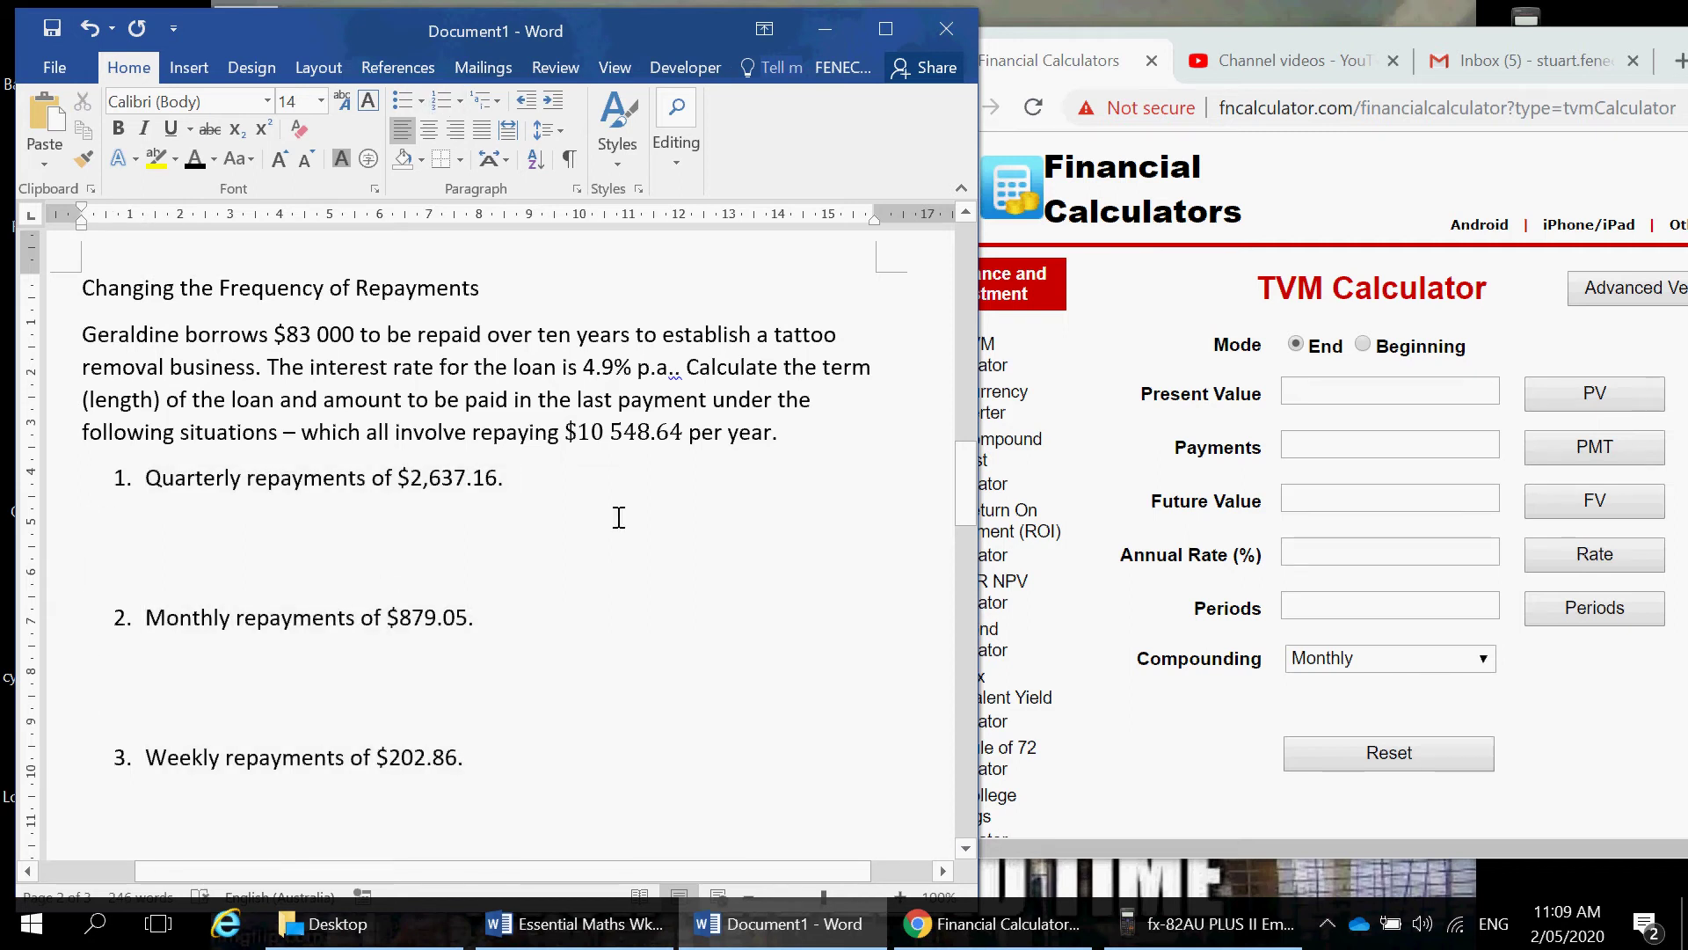
drag(568, 434, 686, 435)
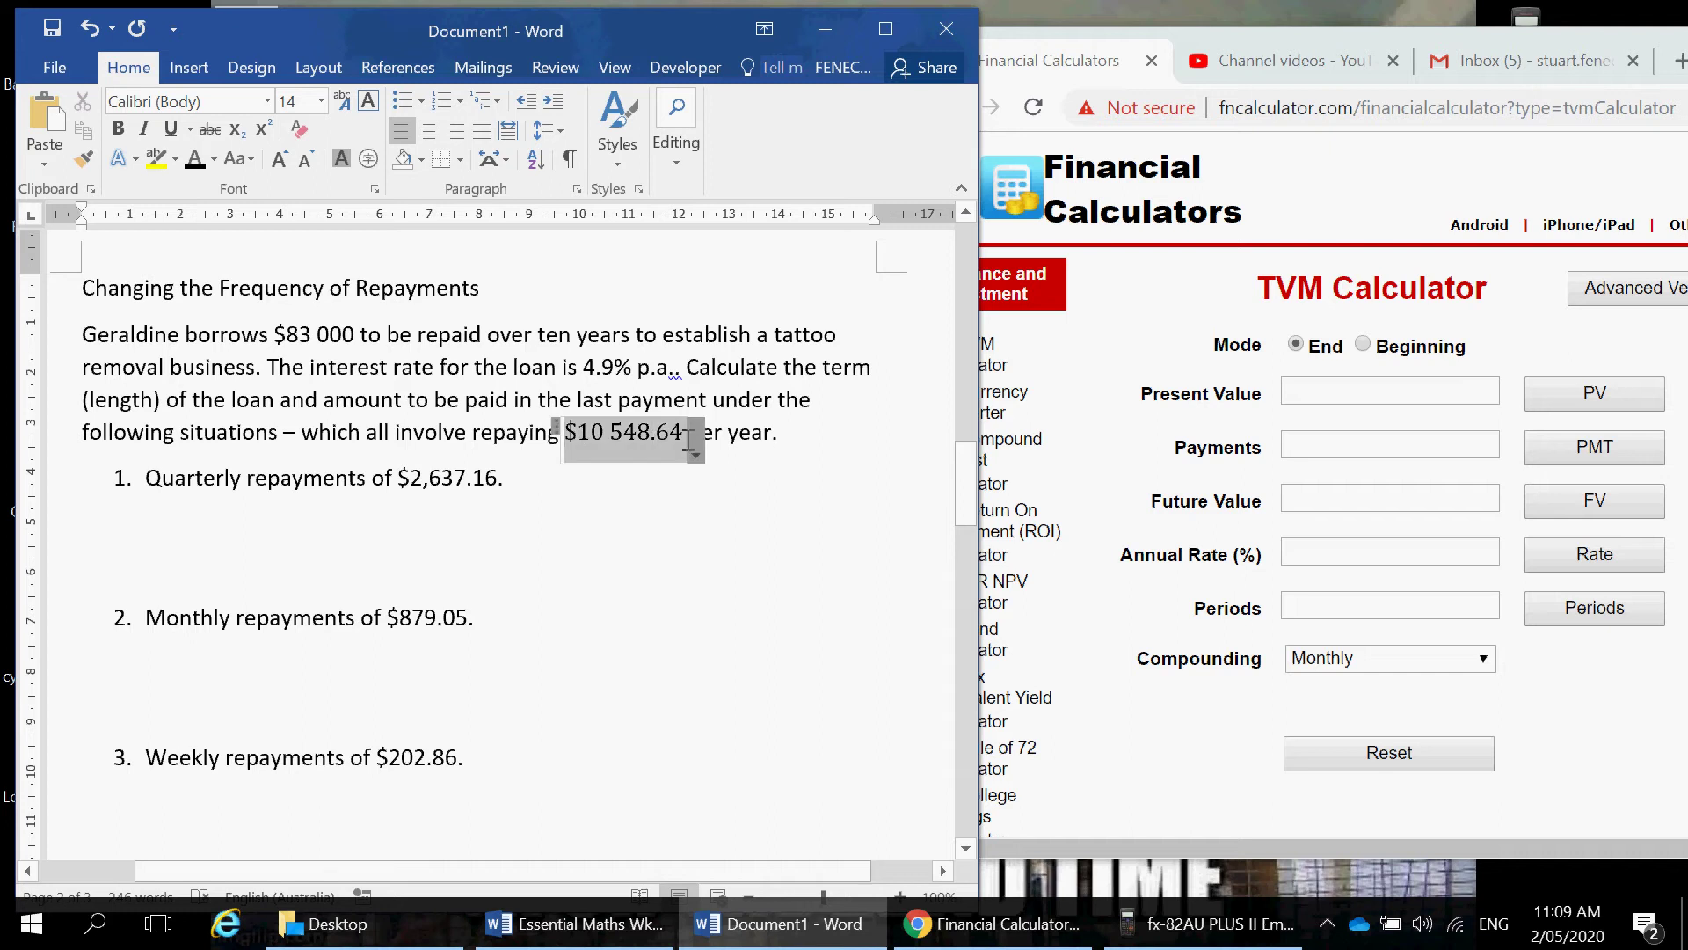
click(668, 560)
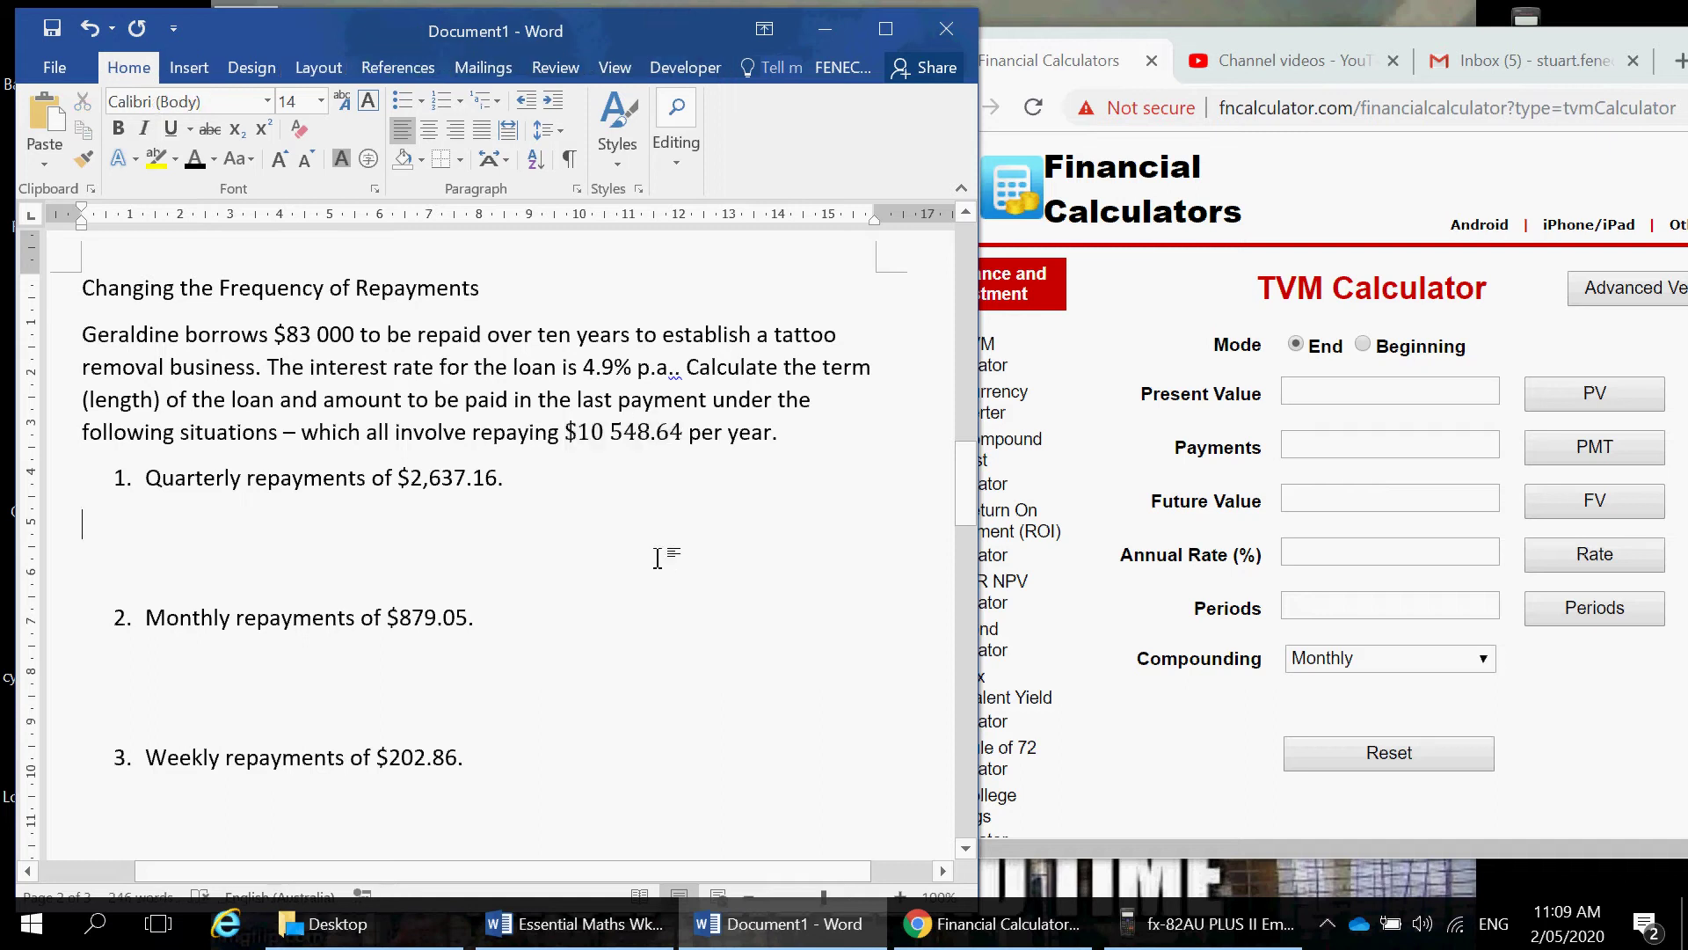
drag(159, 493, 625, 764)
click(448, 563)
click(715, 448)
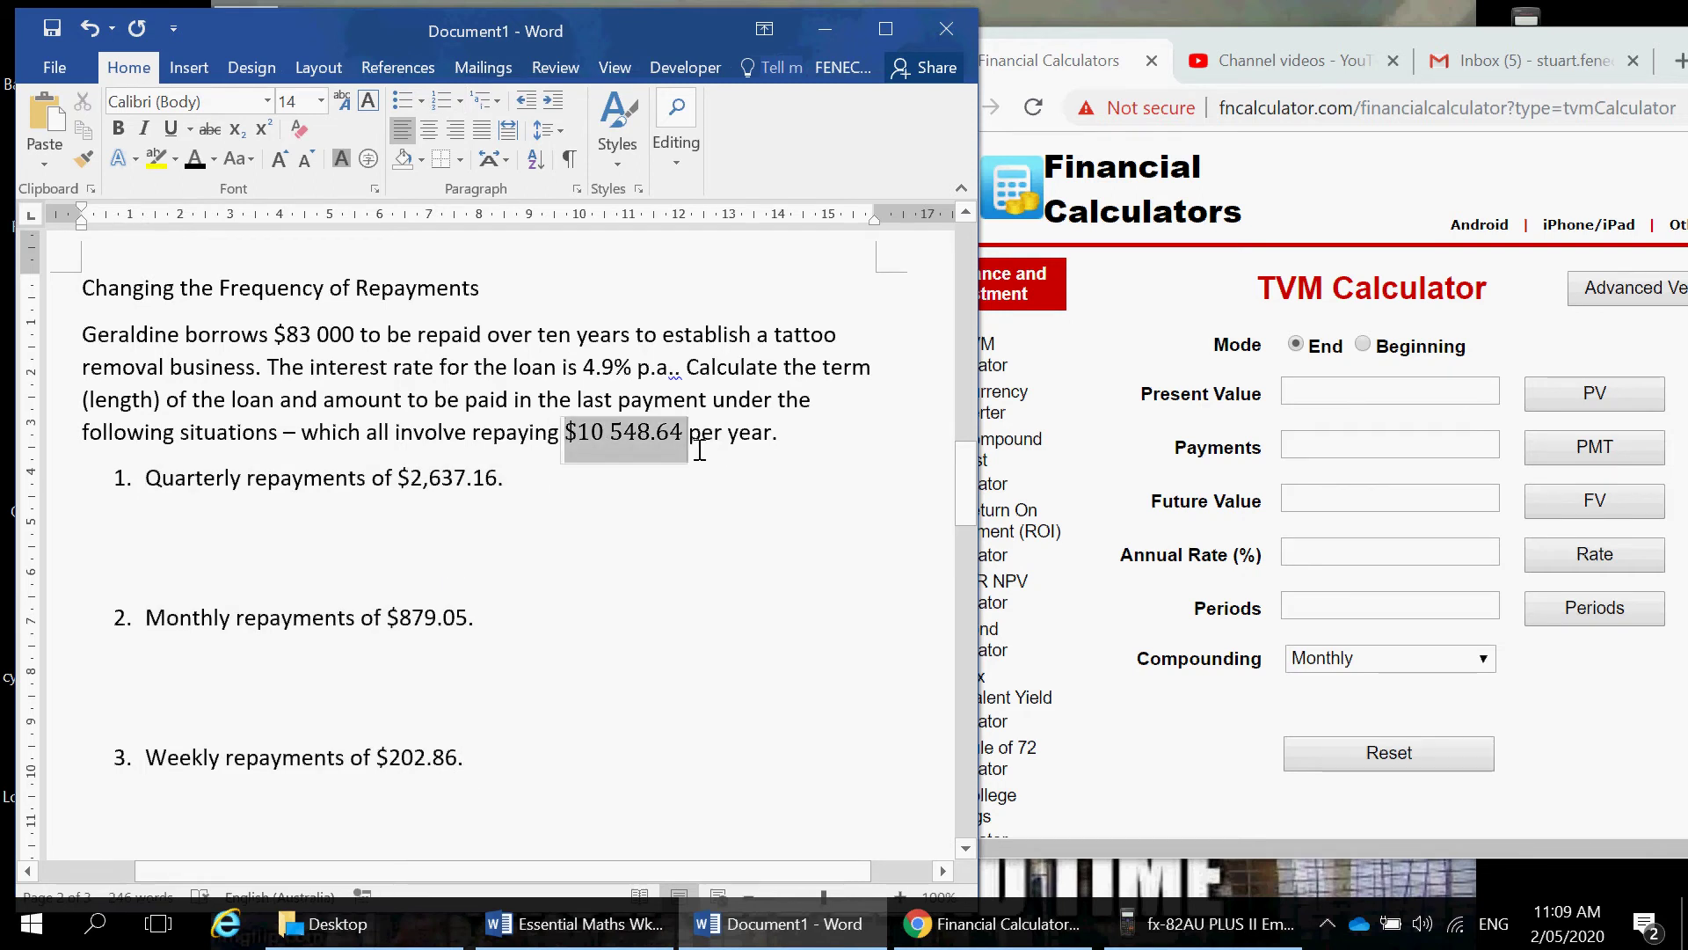
click(607, 531)
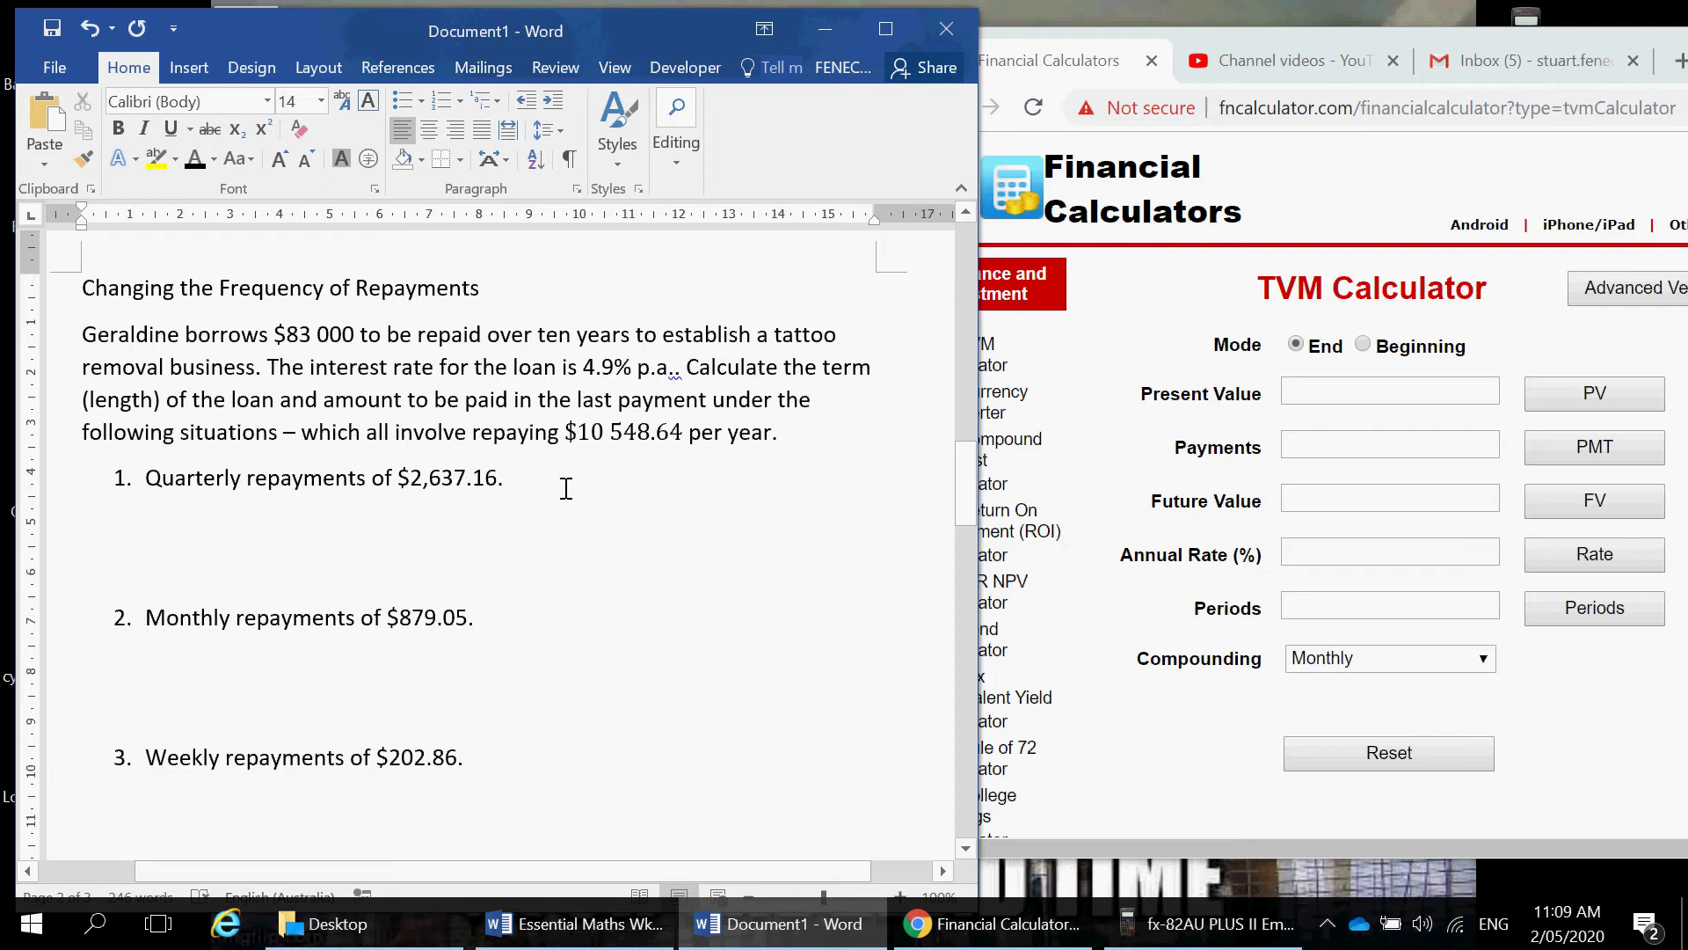
drag(563, 481, 162, 480)
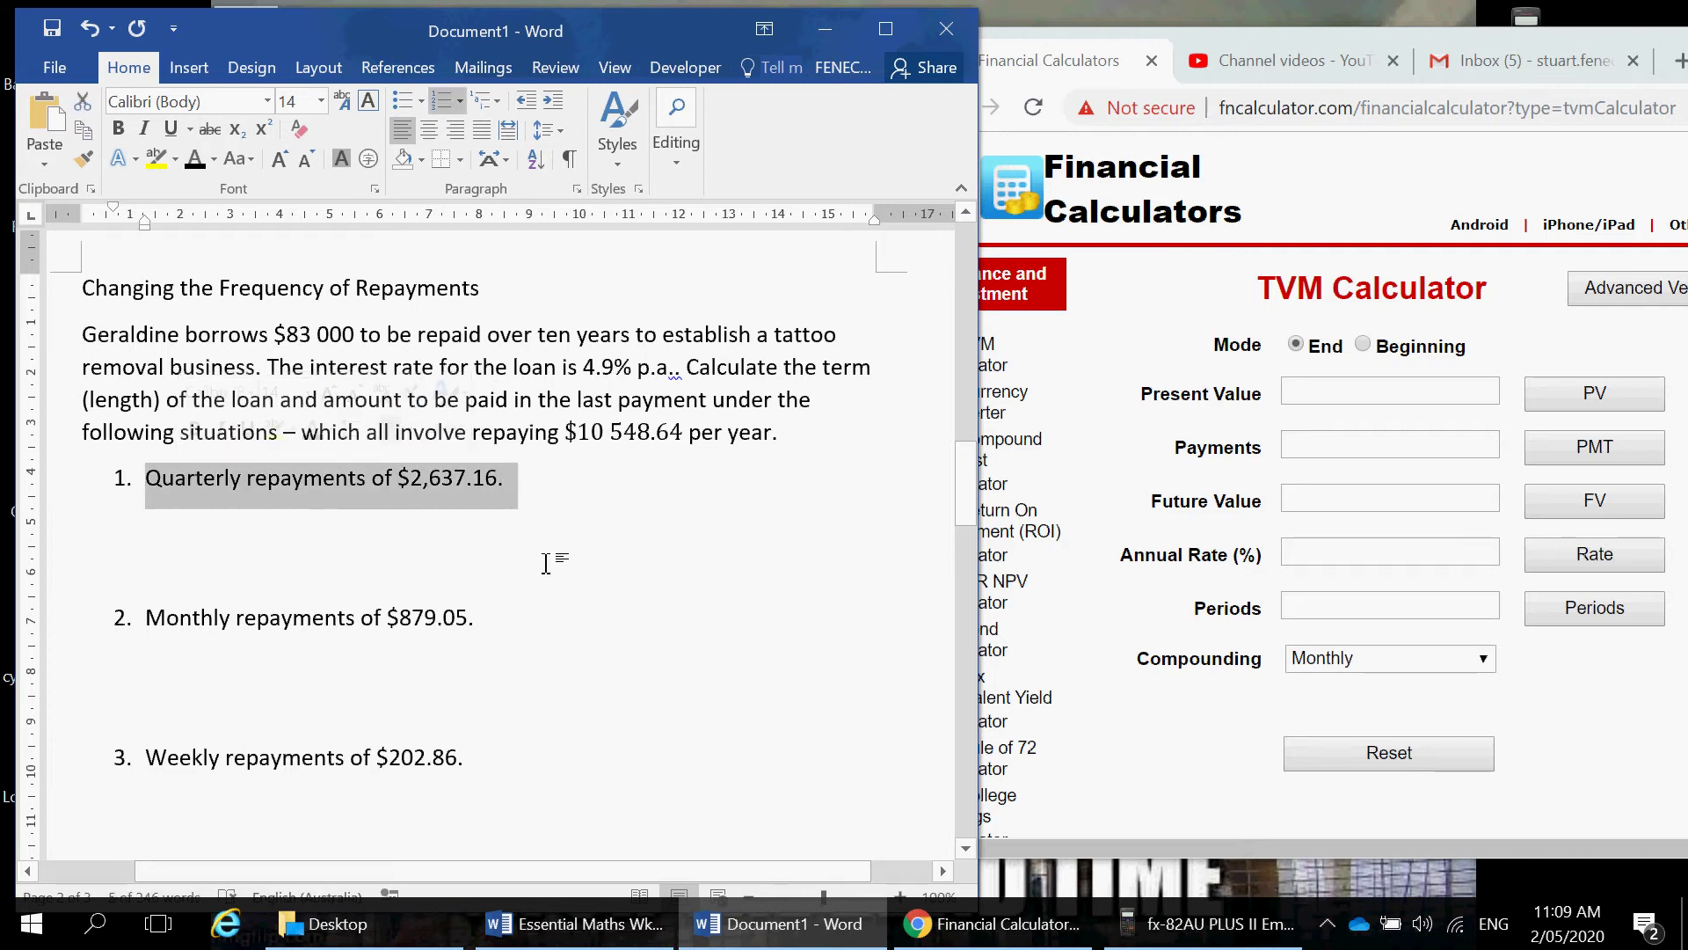
drag(539, 622, 234, 641)
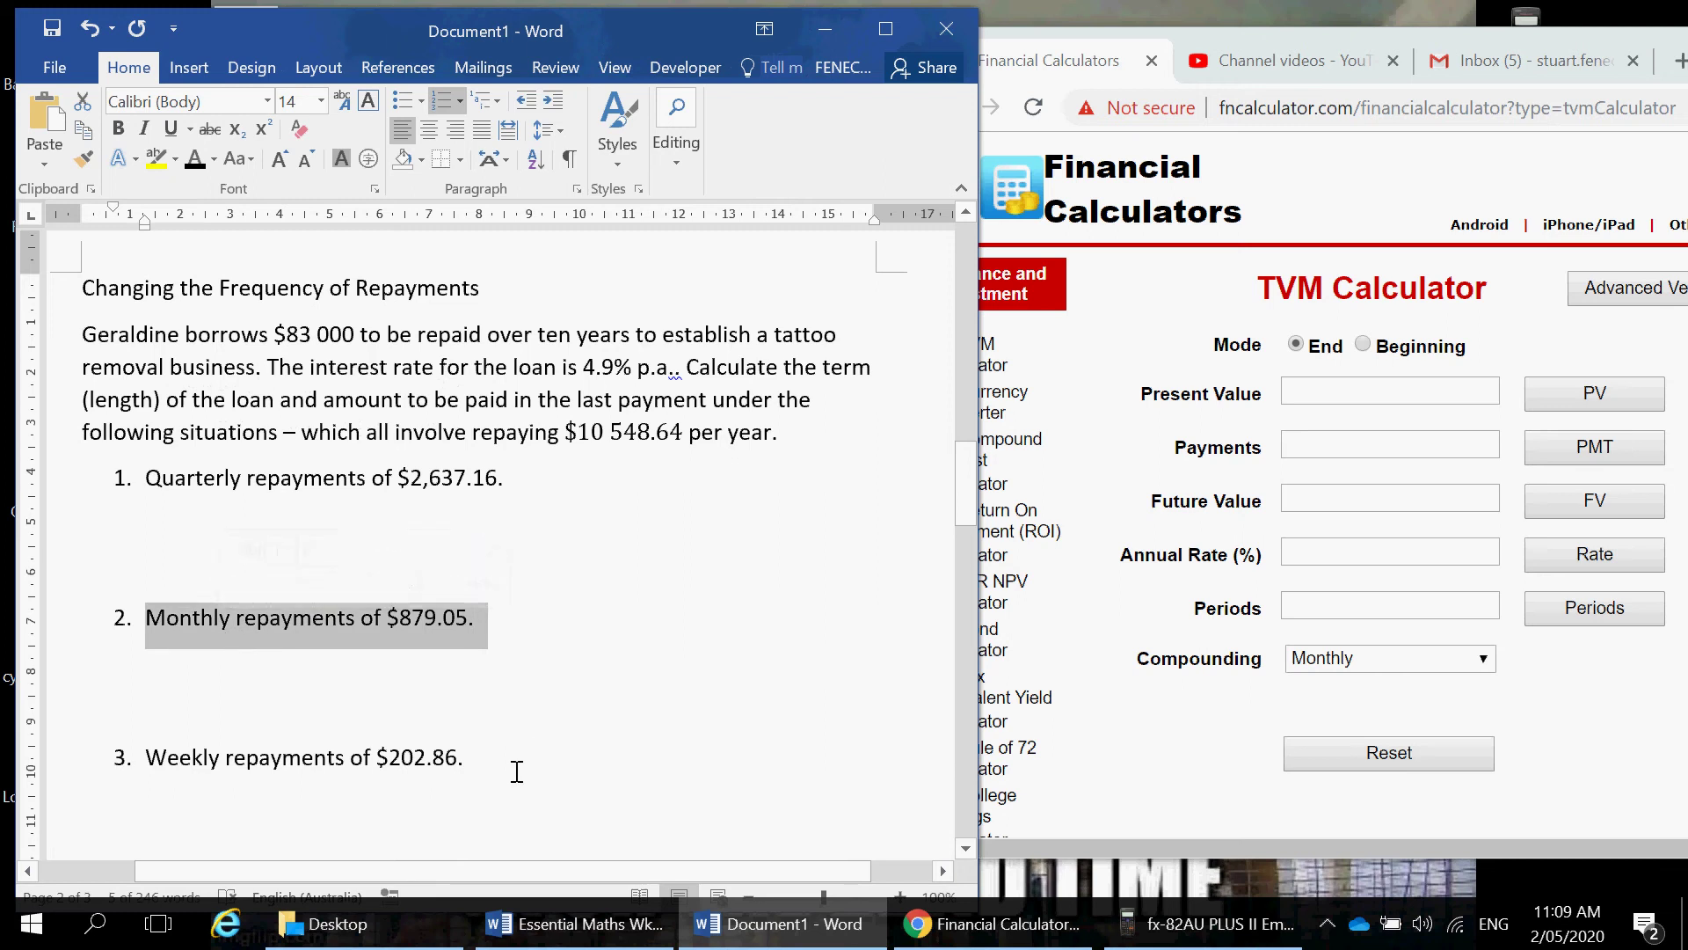
drag(517, 771, 181, 752)
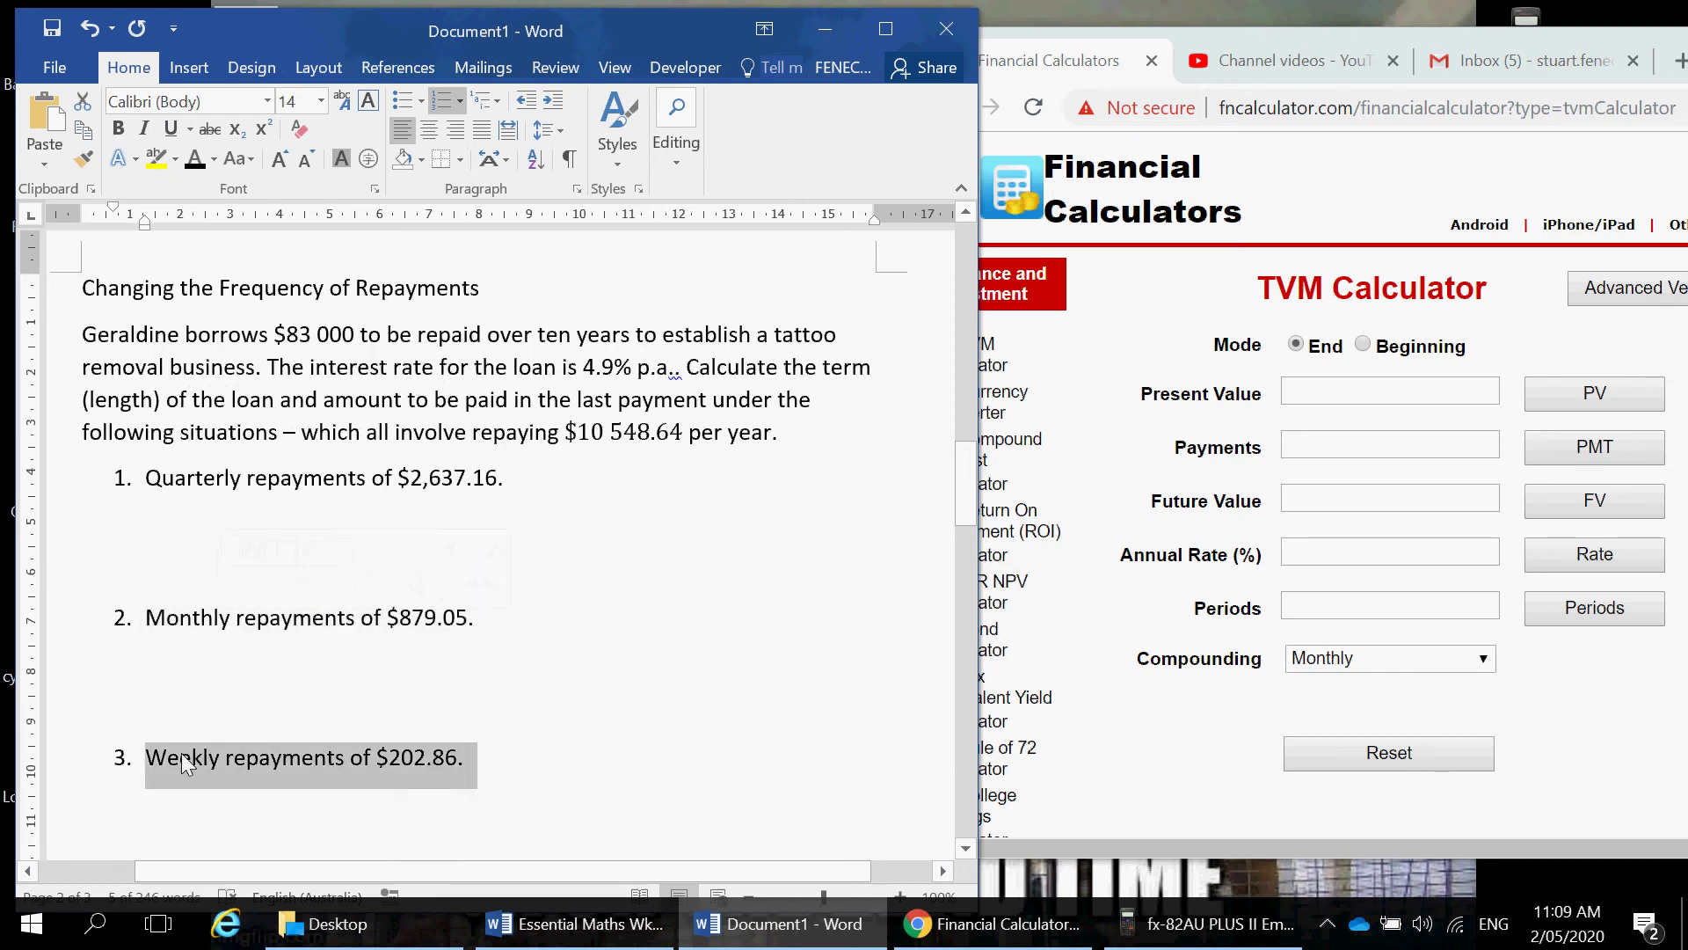
click(469, 567)
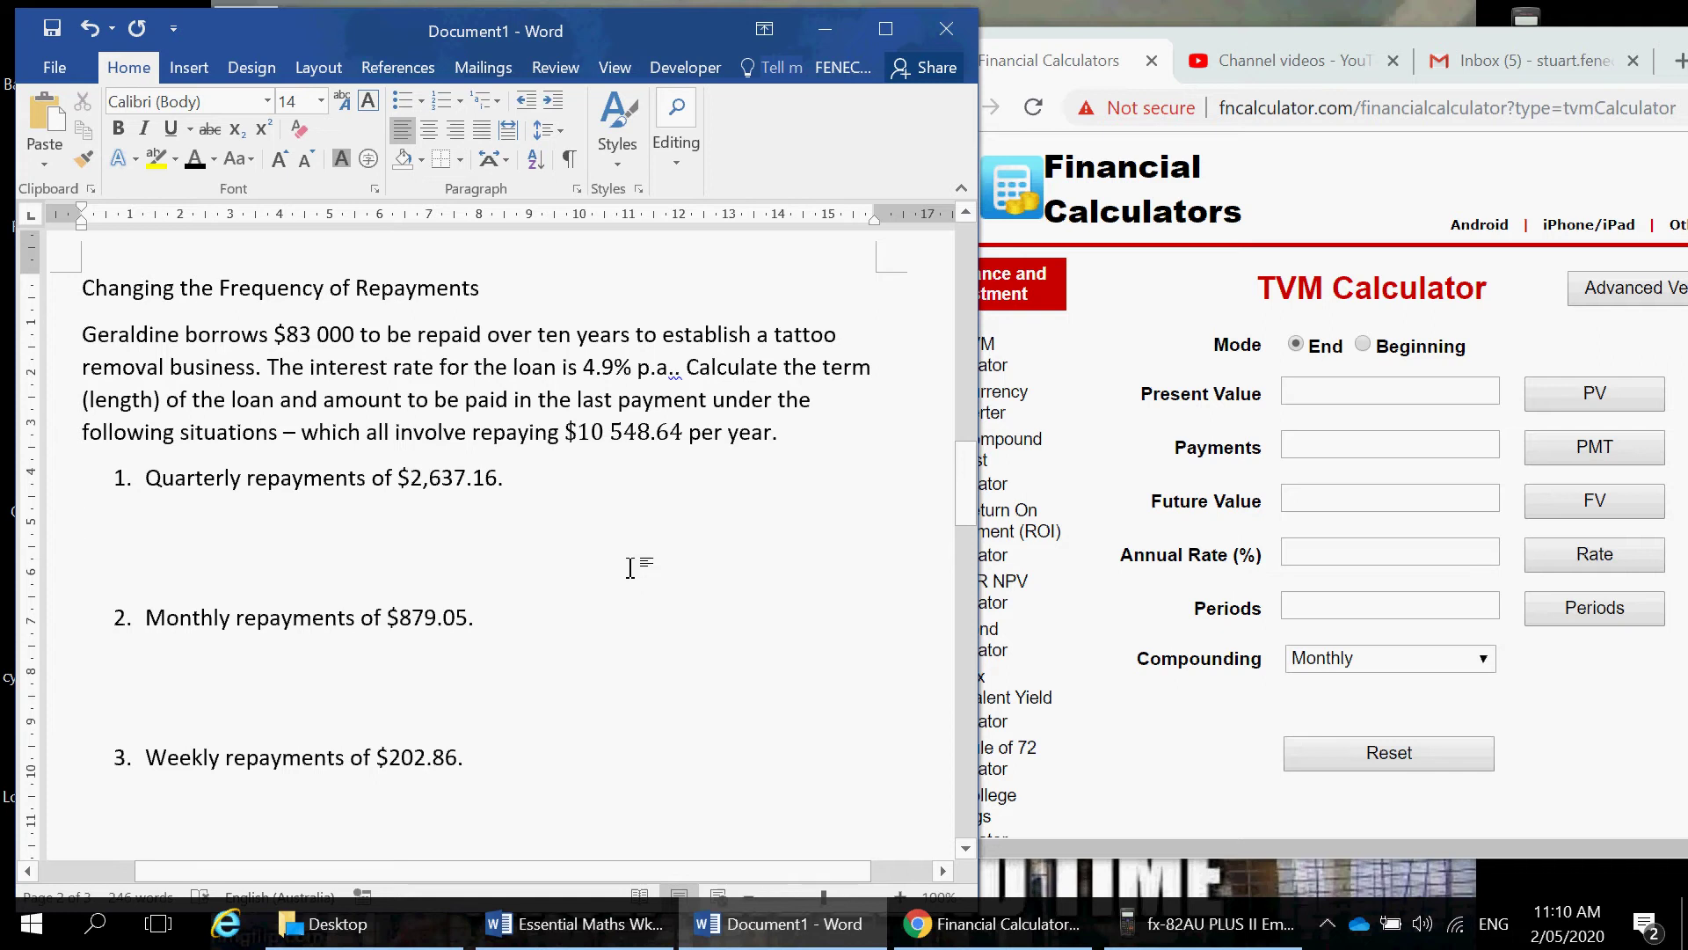
Step: Paste the Term of the loan and Amount in the last payment lines back under item 1
text(Term of the loan:  Amount in the last payment:)
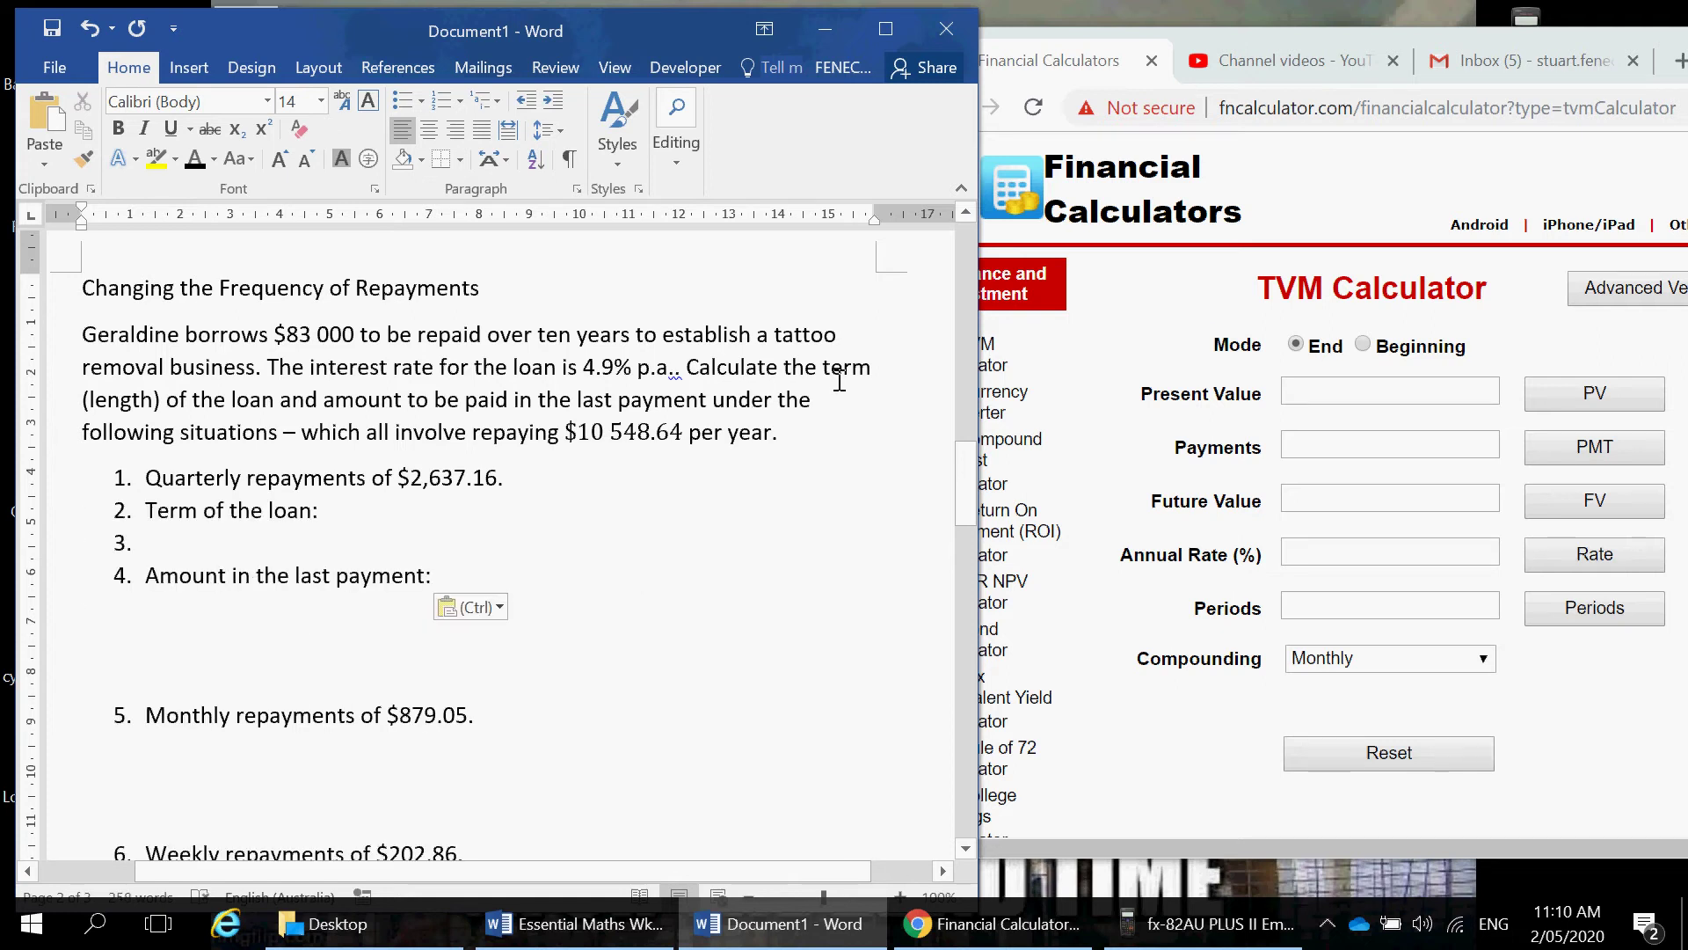
key(ctrl+z)
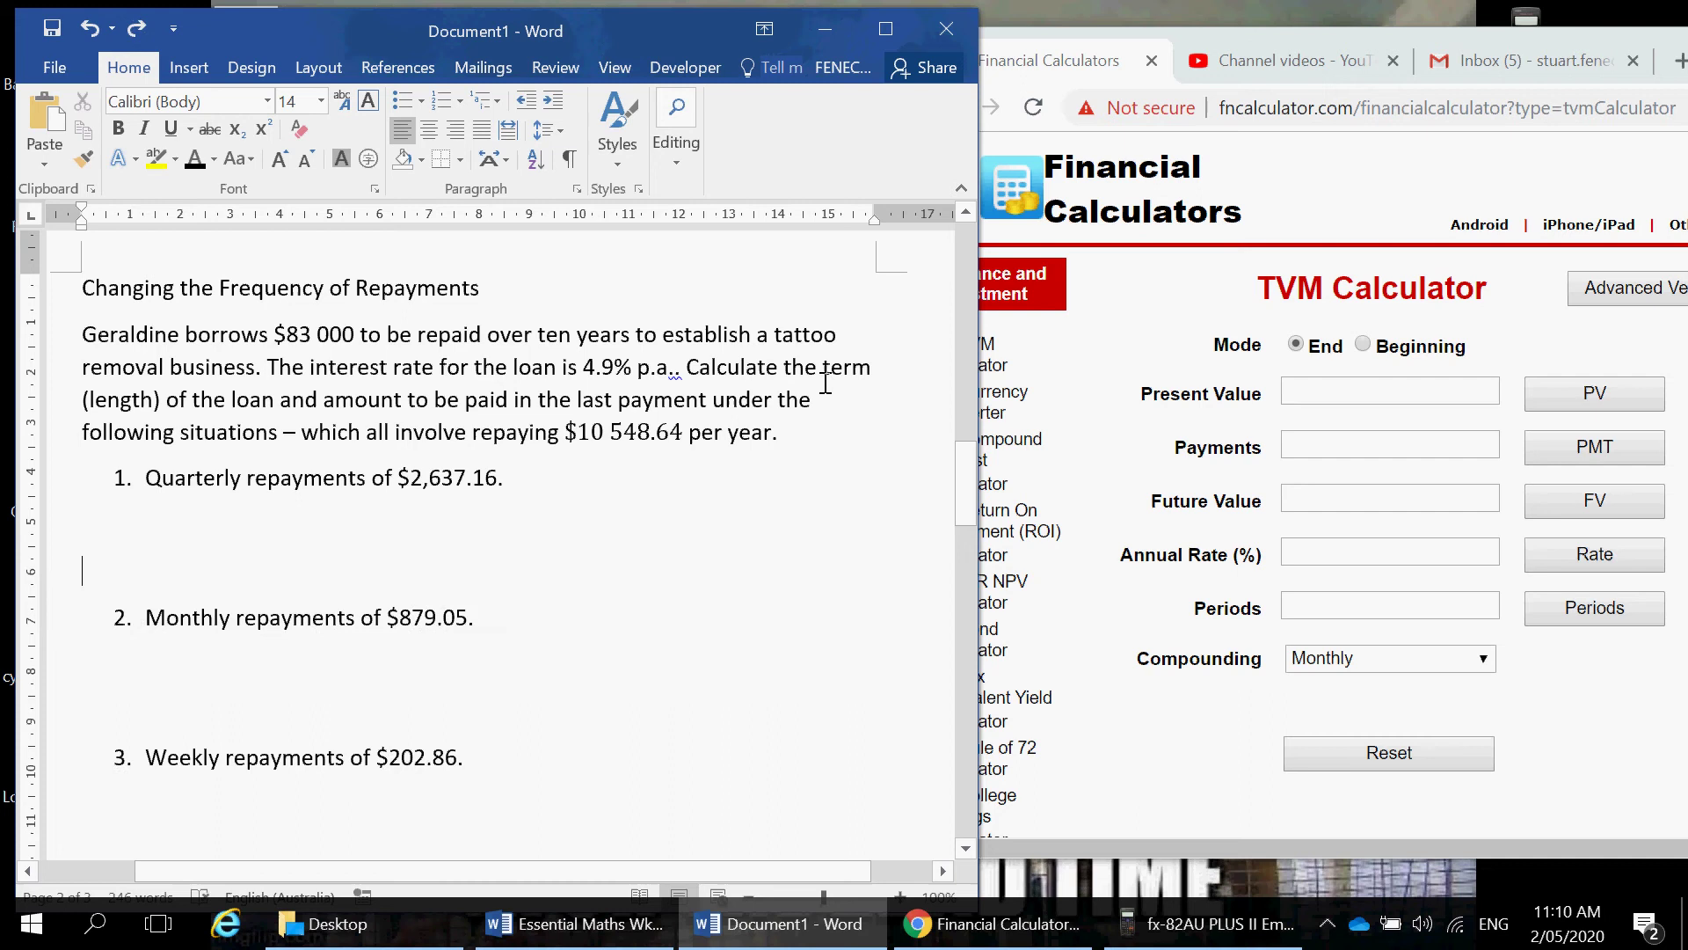
text(Term of the loan:  Amount in the last payment:)
Step: Bold 'term' and 'amount to be paid in the last payment', and add a blank line under Term of the loan
double_click(857, 374)
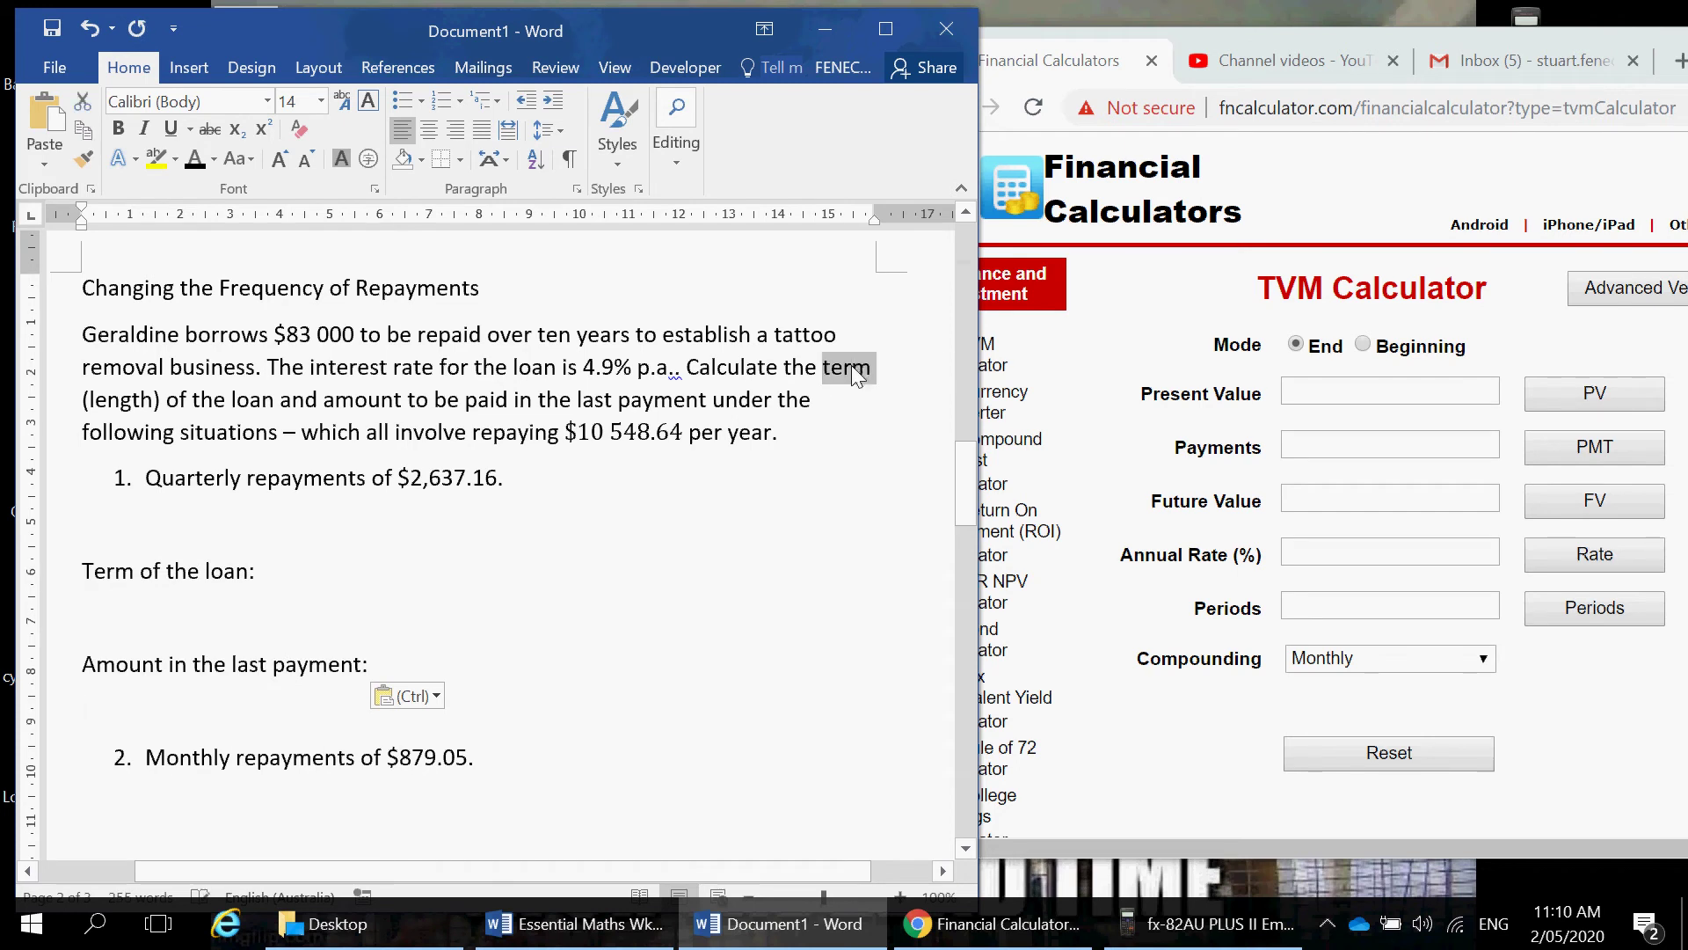
key(ctrl+b)
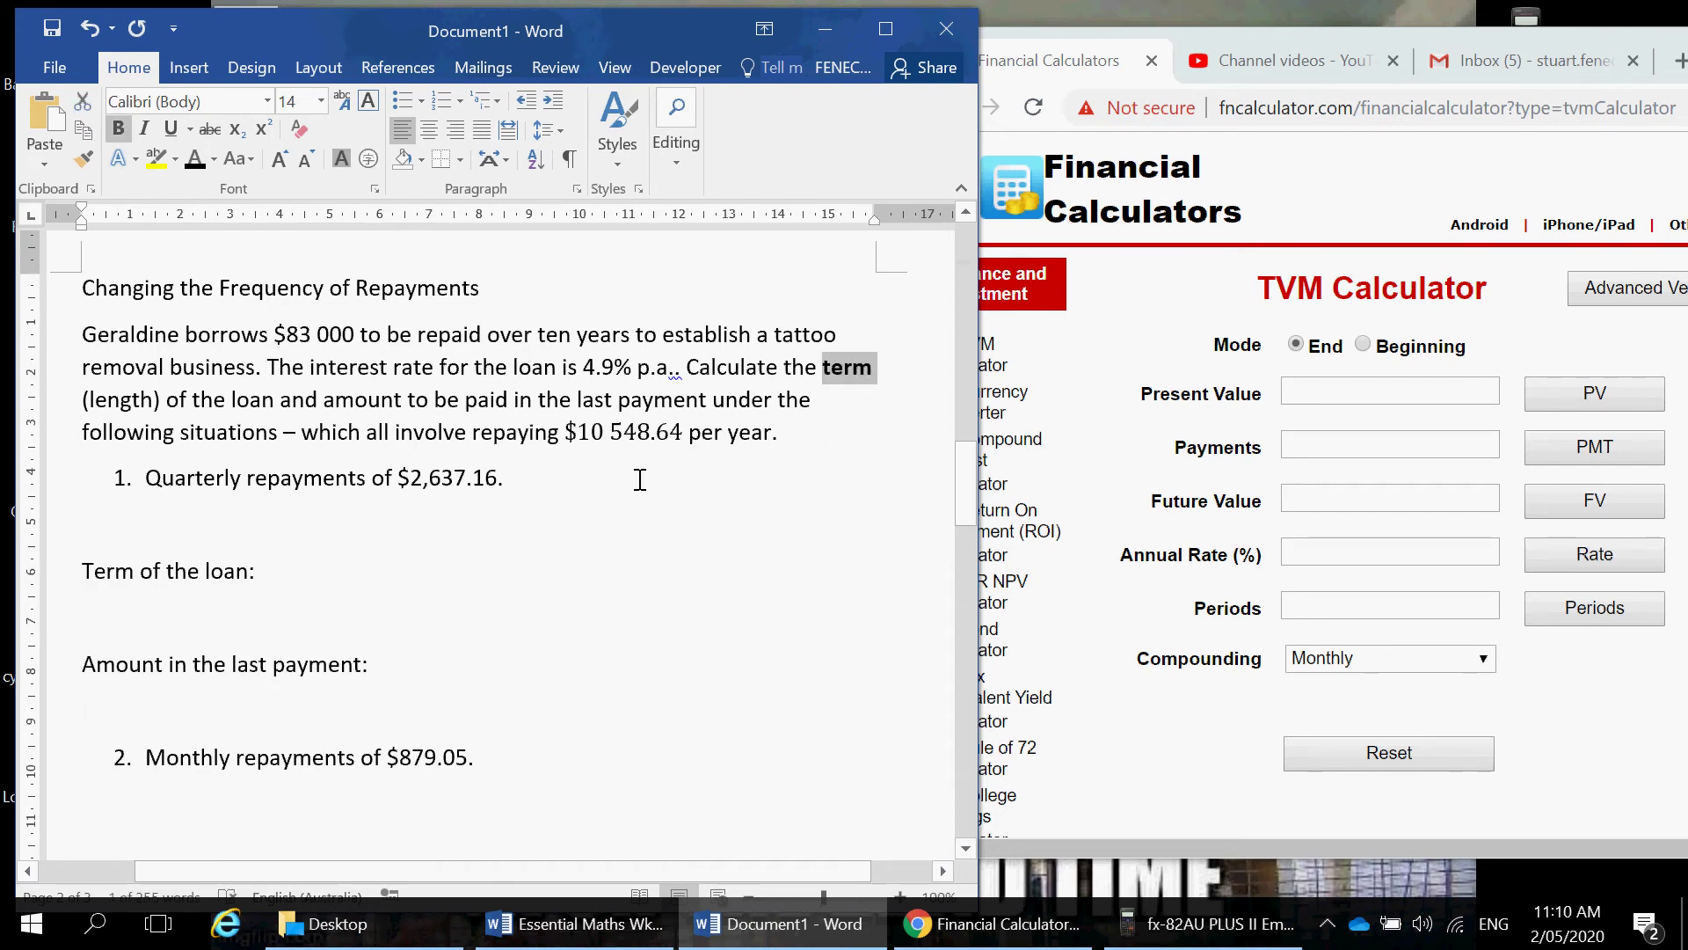
drag(325, 400, 664, 421)
key(ctrl+b)
click(651, 553)
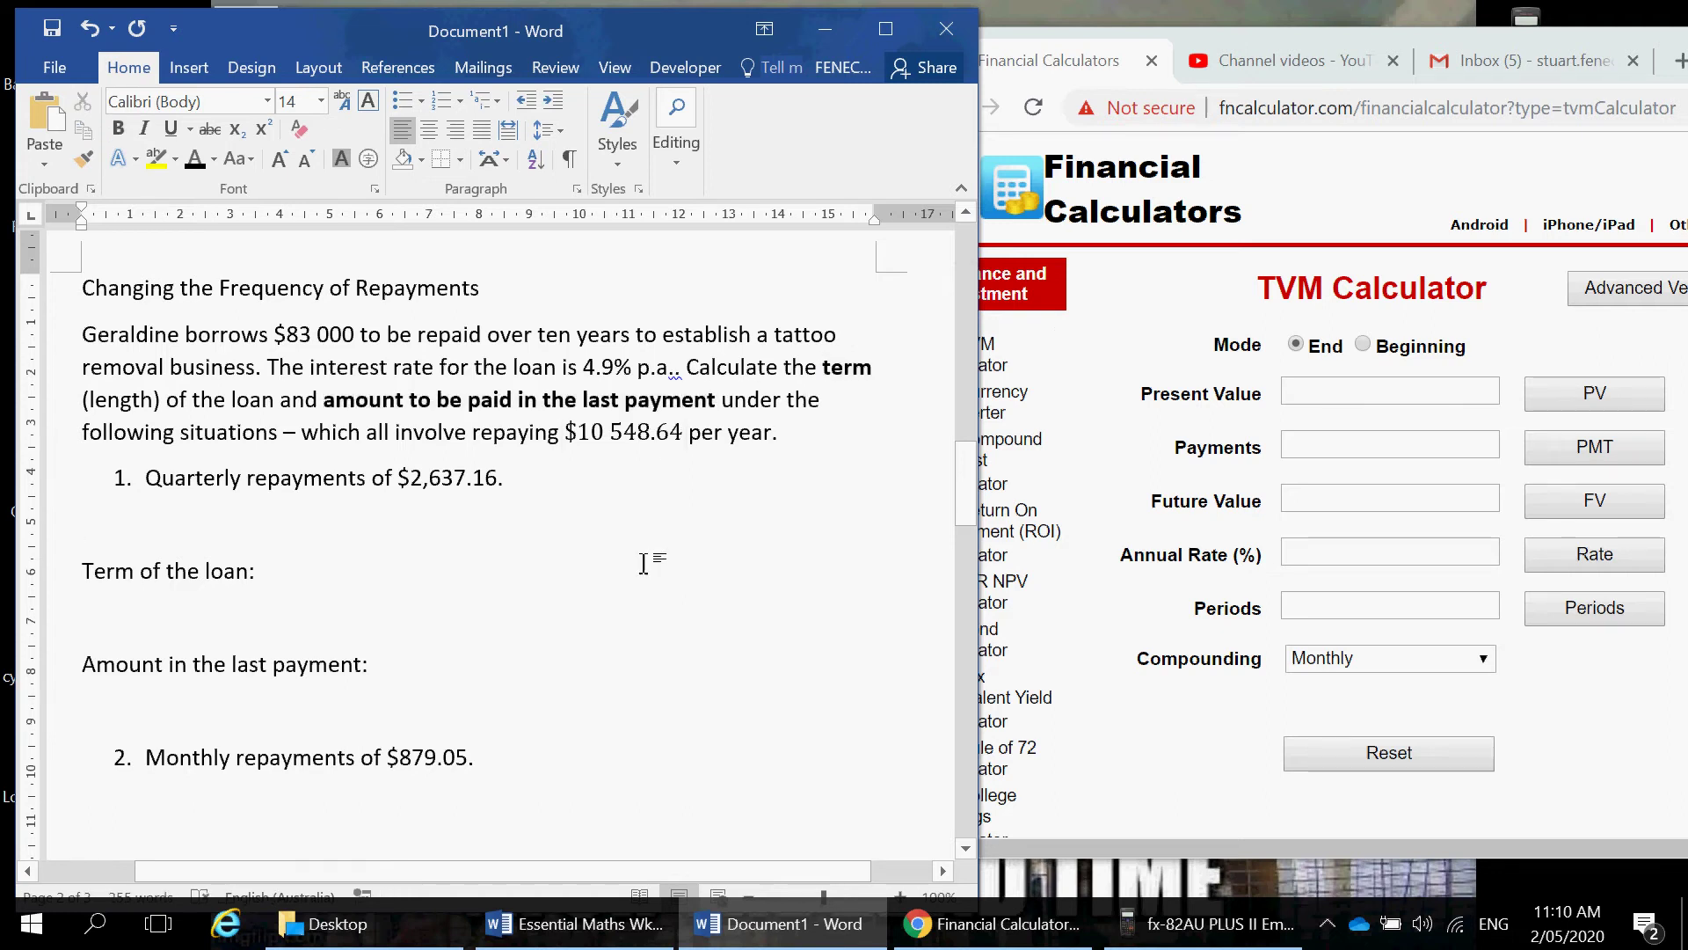
key(Delete)
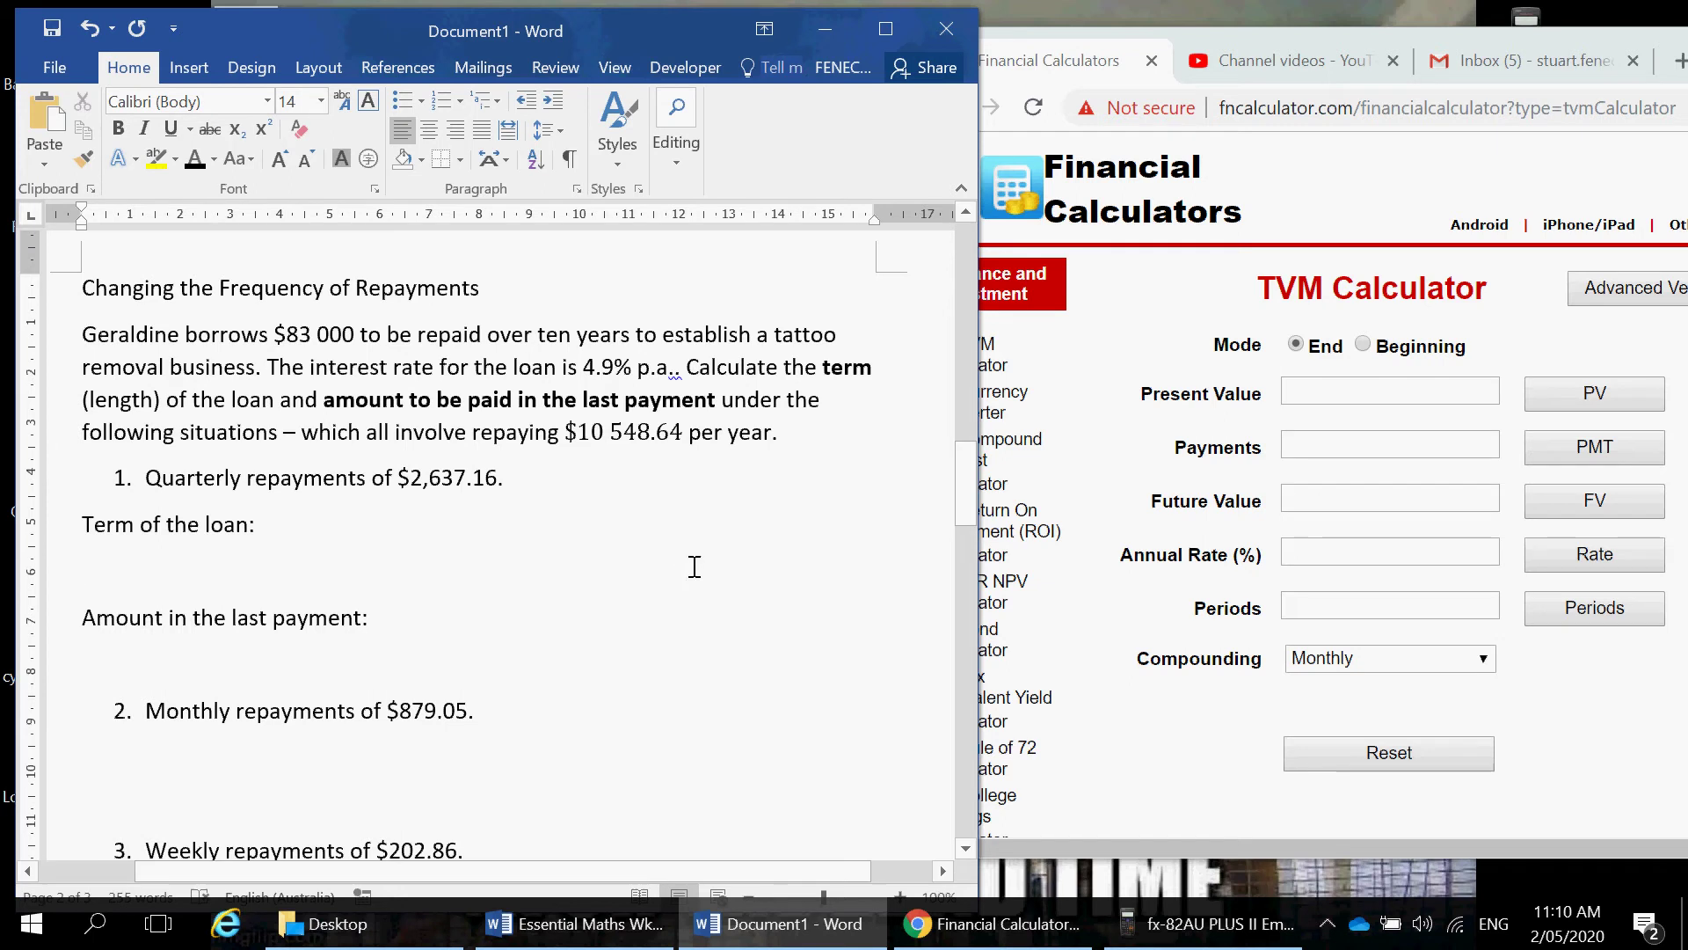
key(Return)
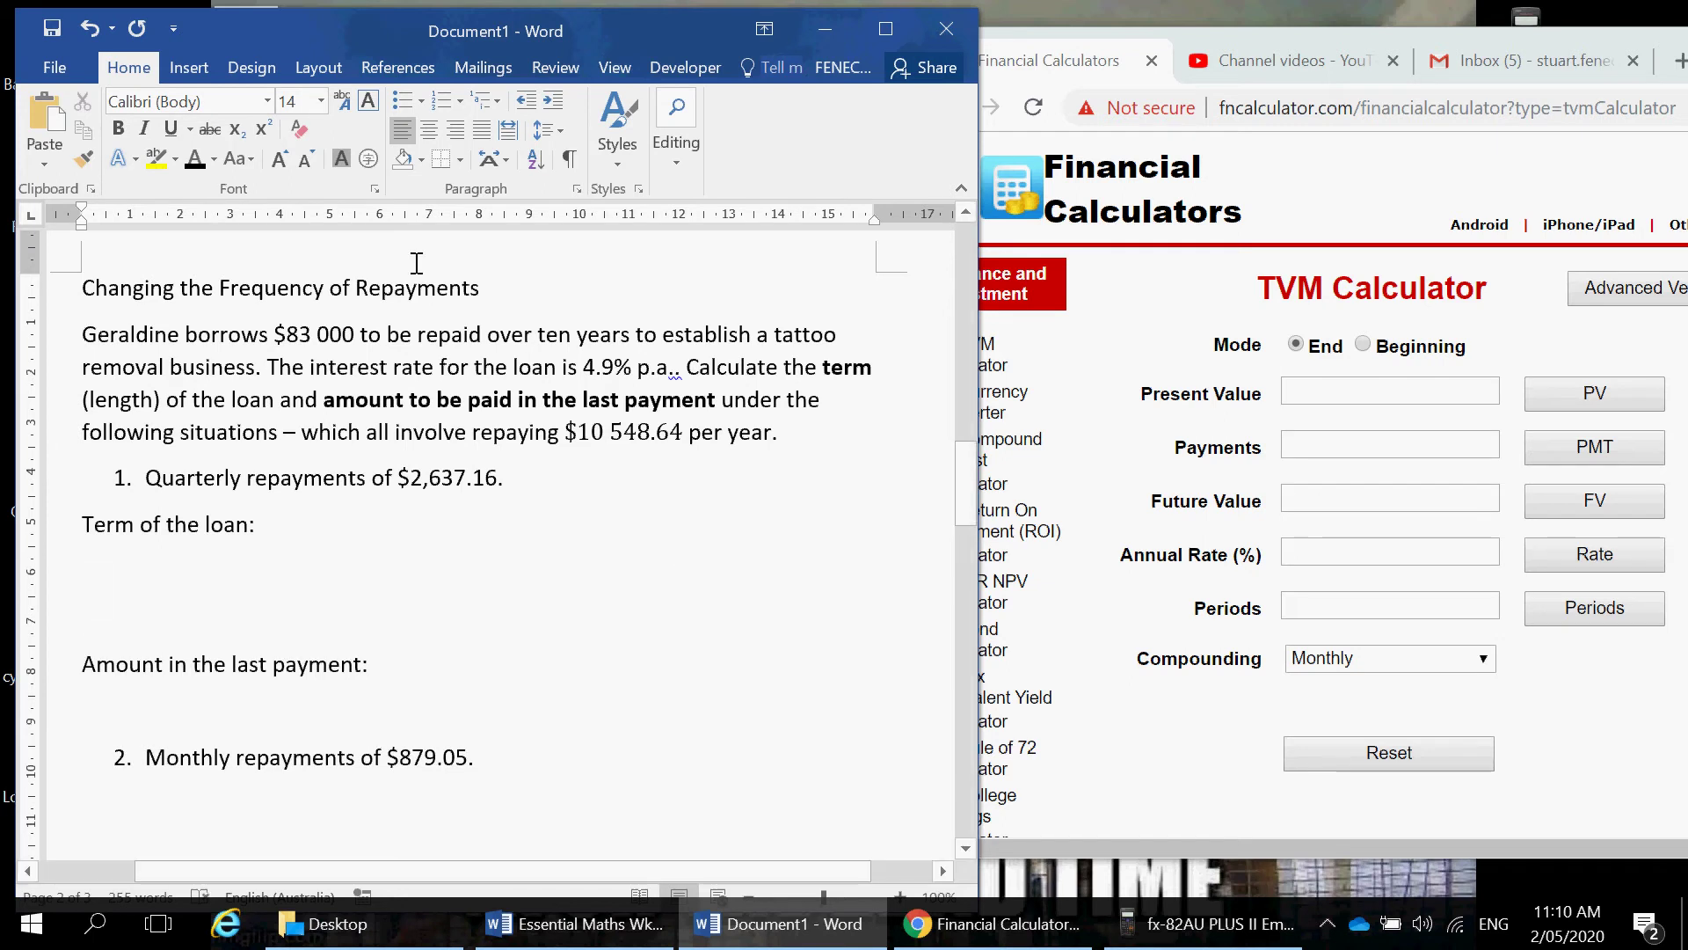
Step: Insert an equation reading P = 83 000, repayment = 2 637.16, FV (A) = 0, i = 4.9, n = ?
click(188, 68)
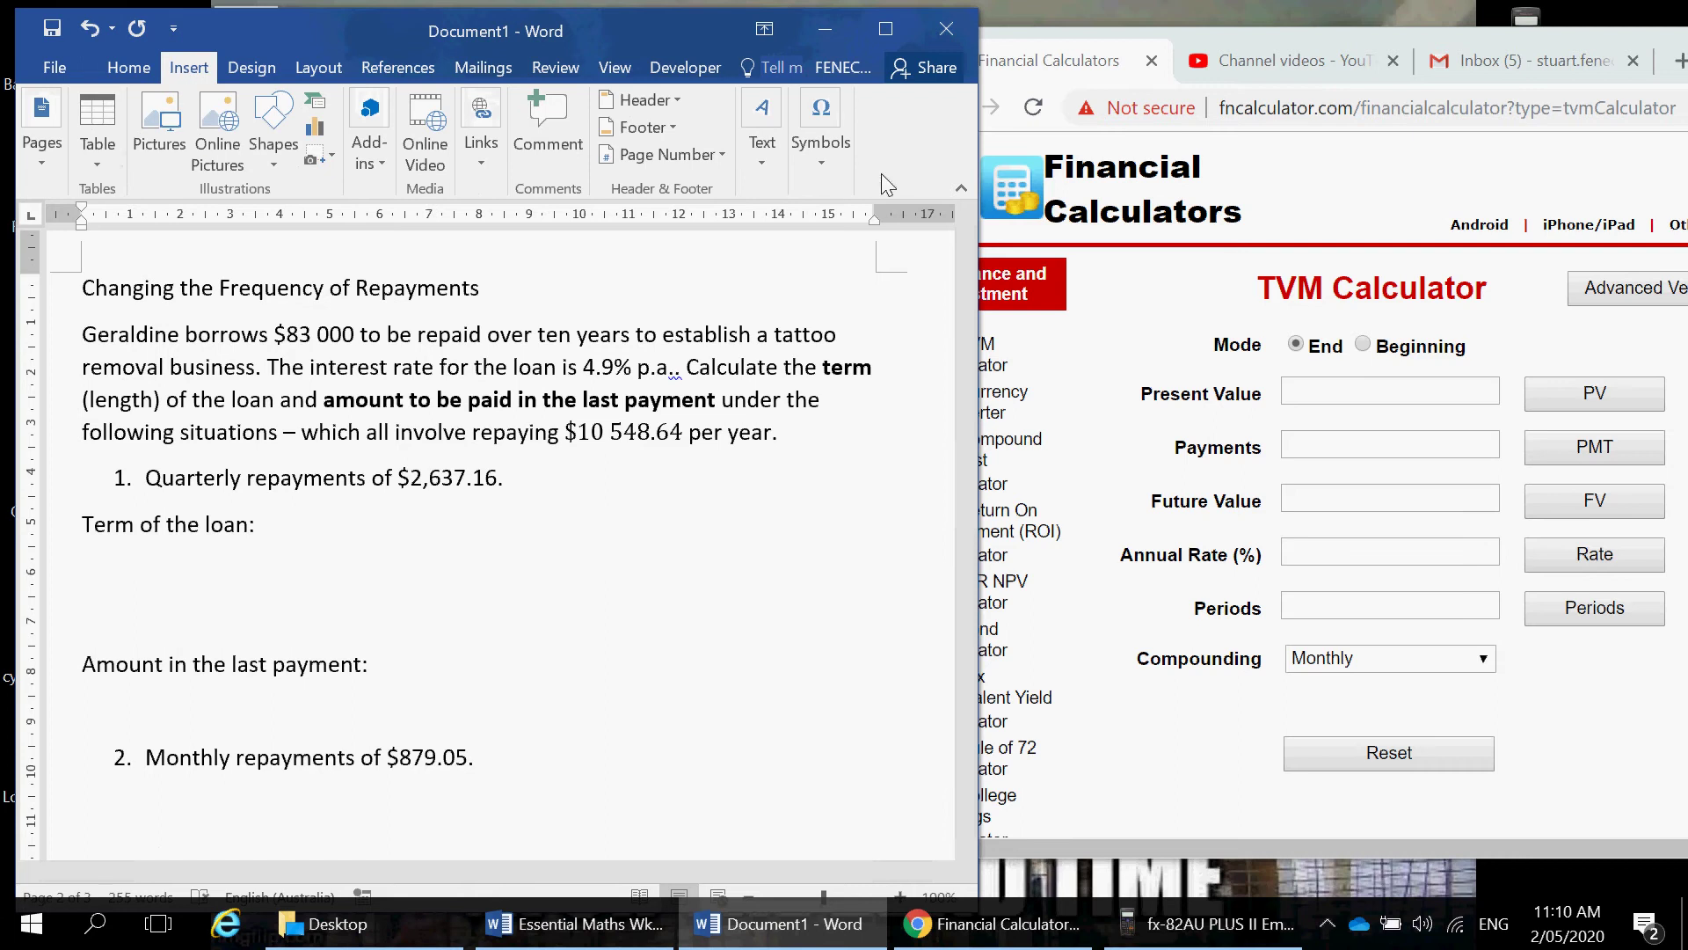
click(826, 145)
click(817, 224)
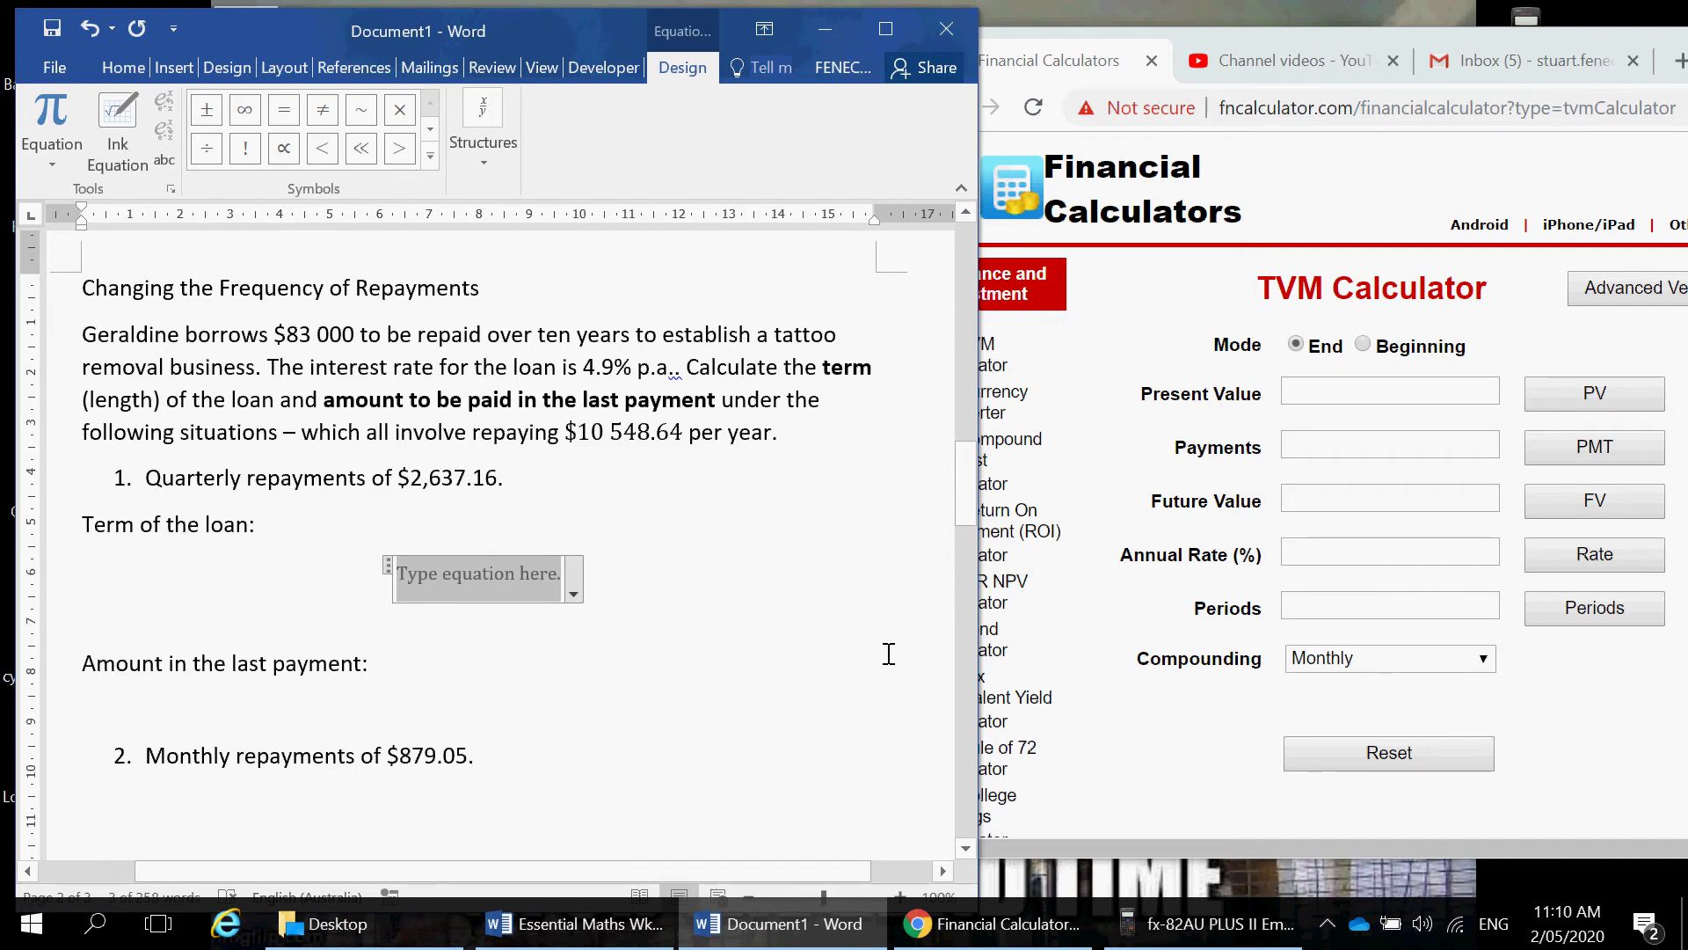
text(P = )
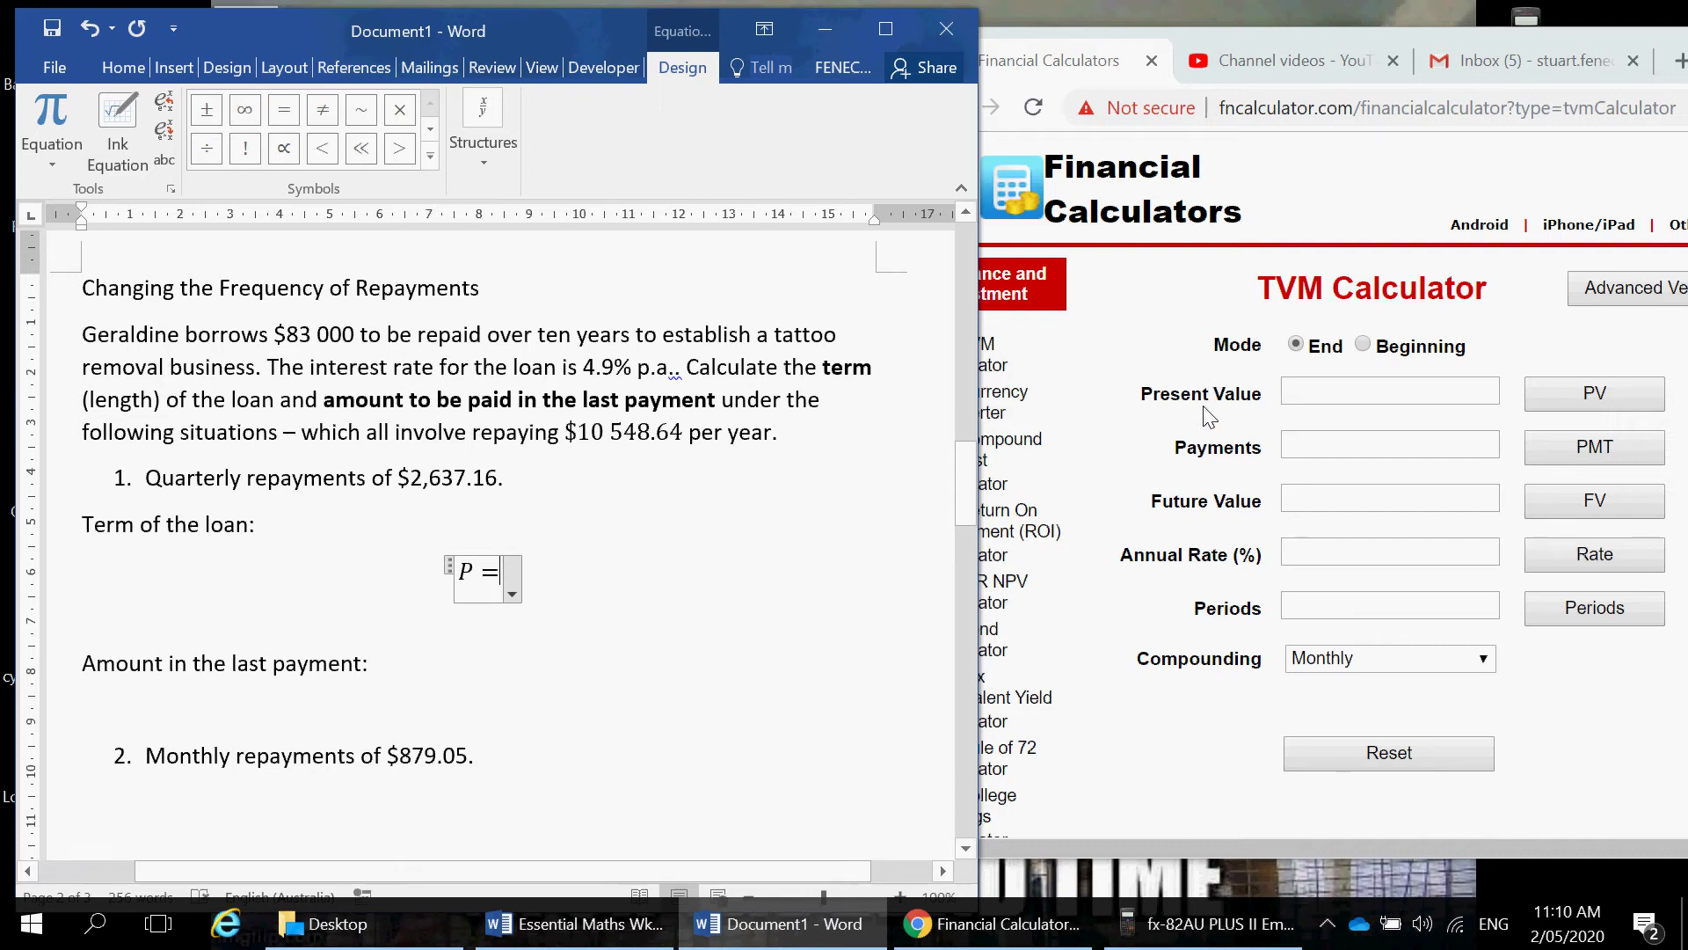
text(83 0)
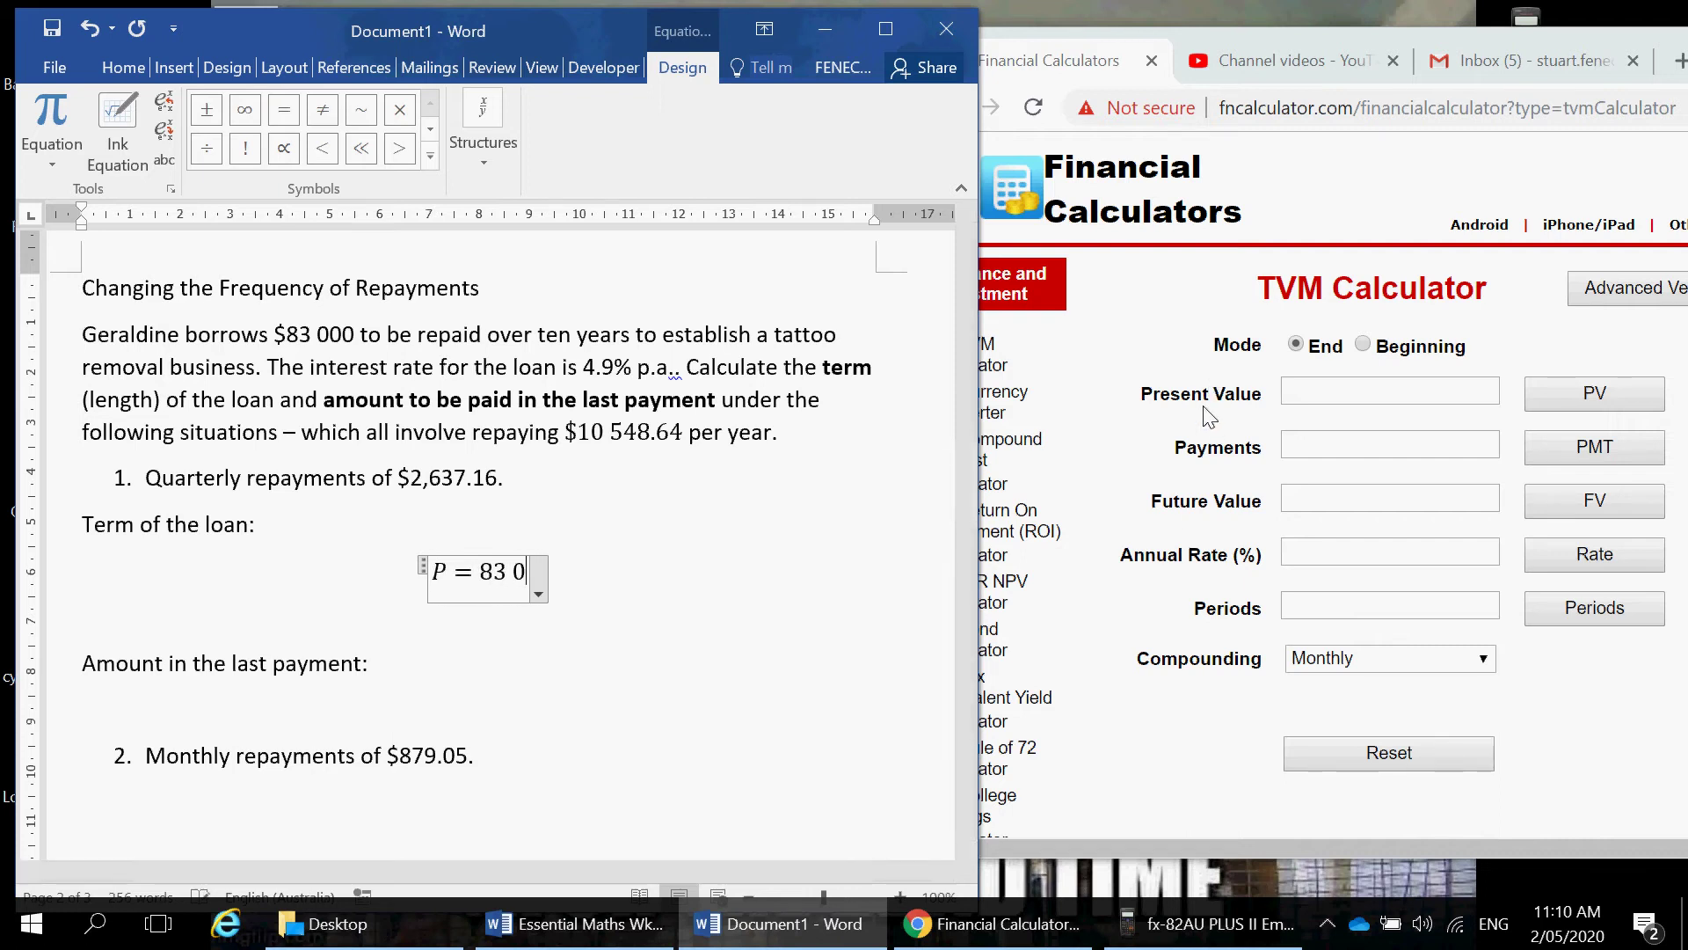
text(00, re)
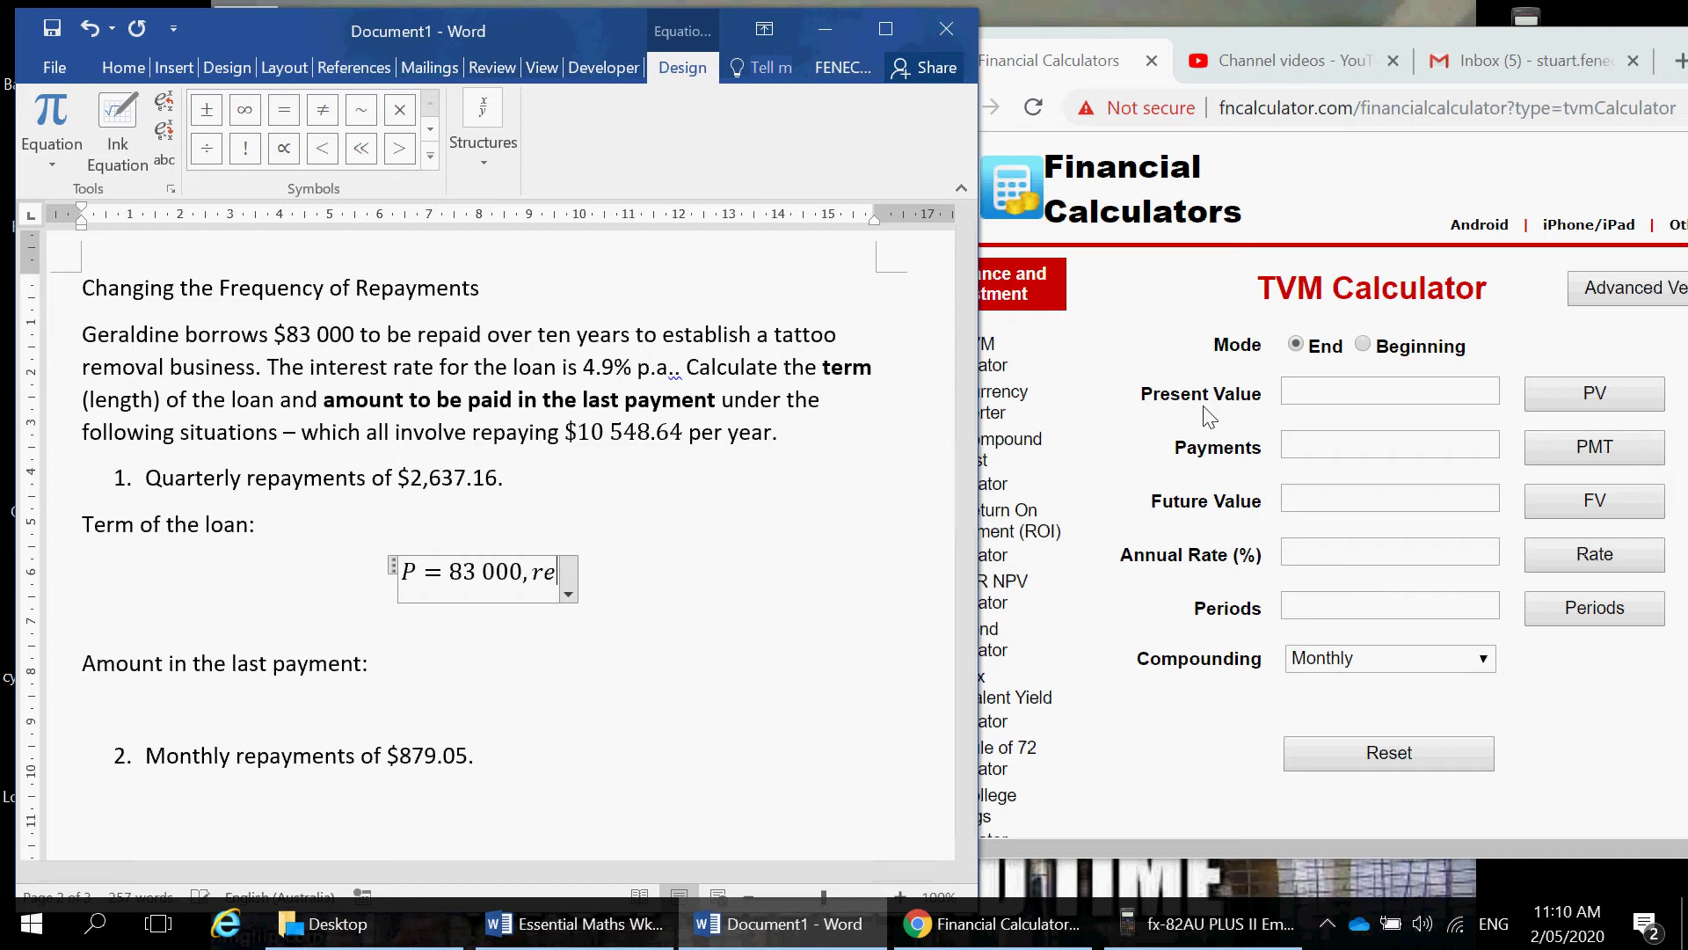
text(payment = )
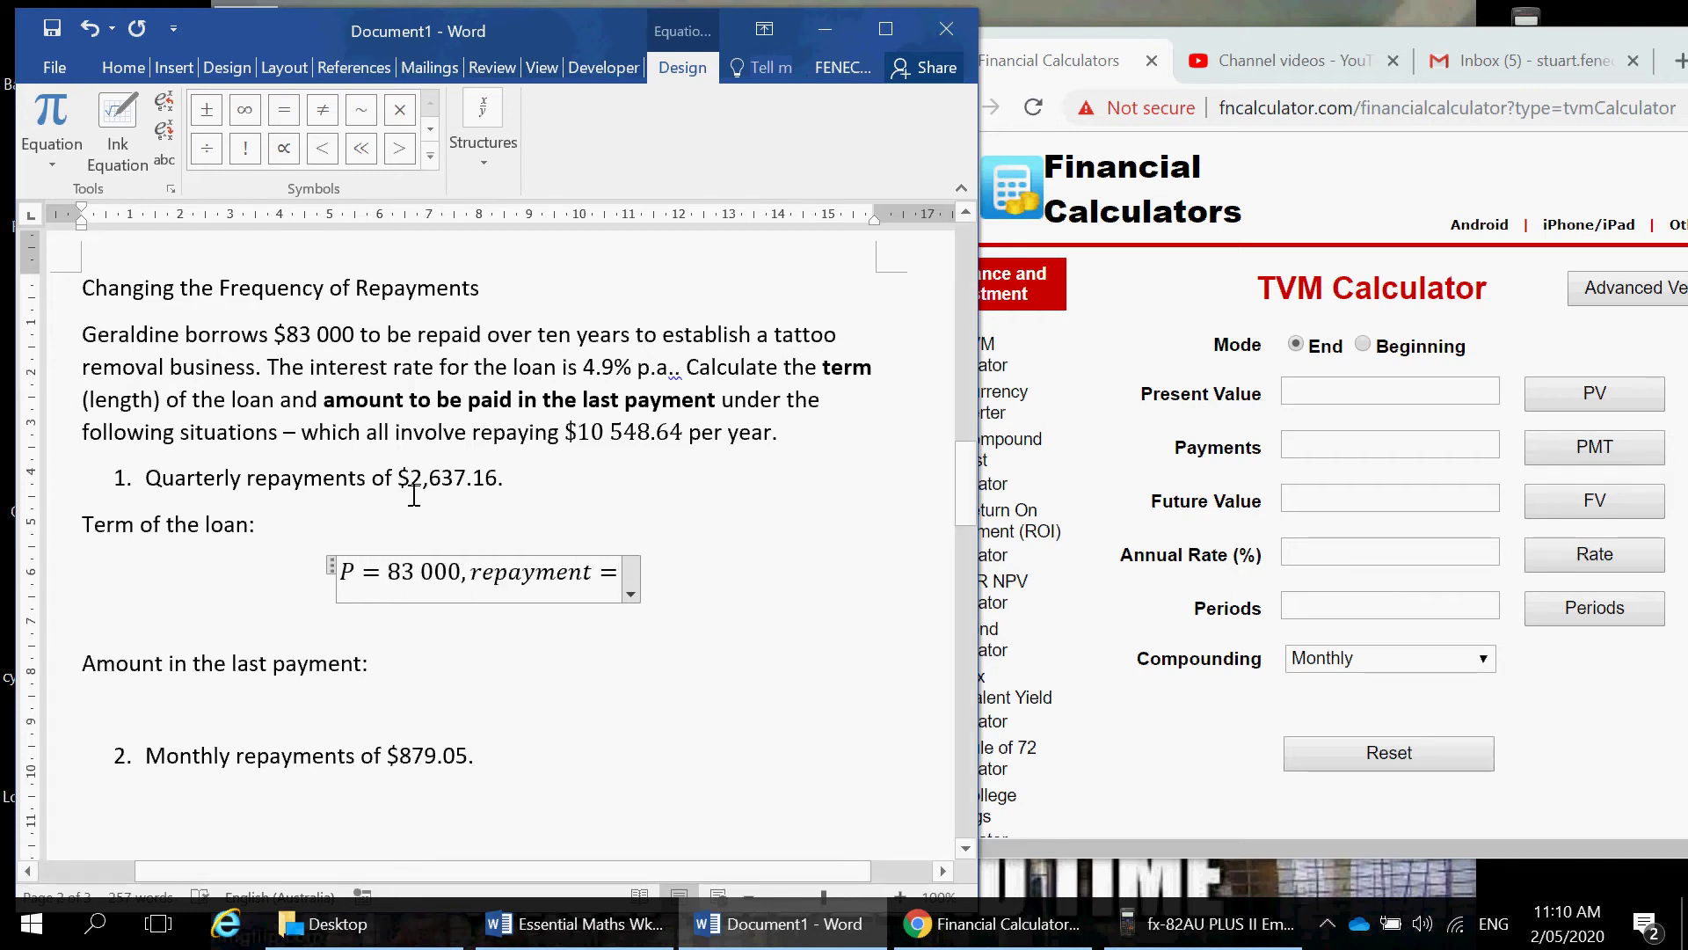
text(2 6)
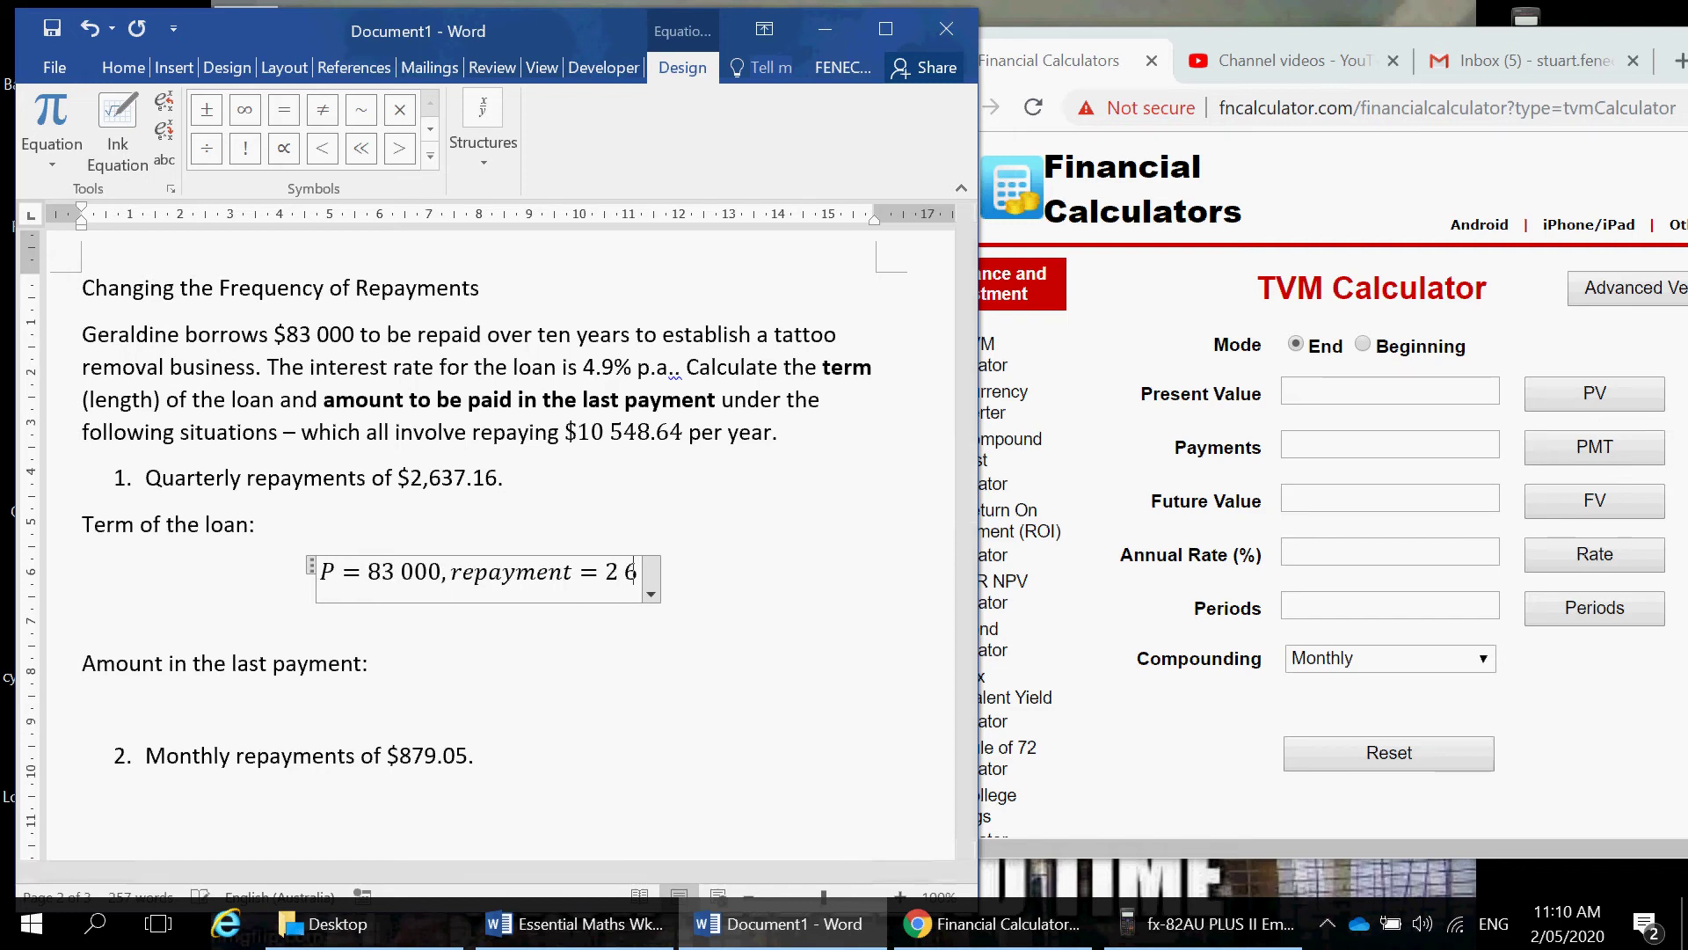
text(37)
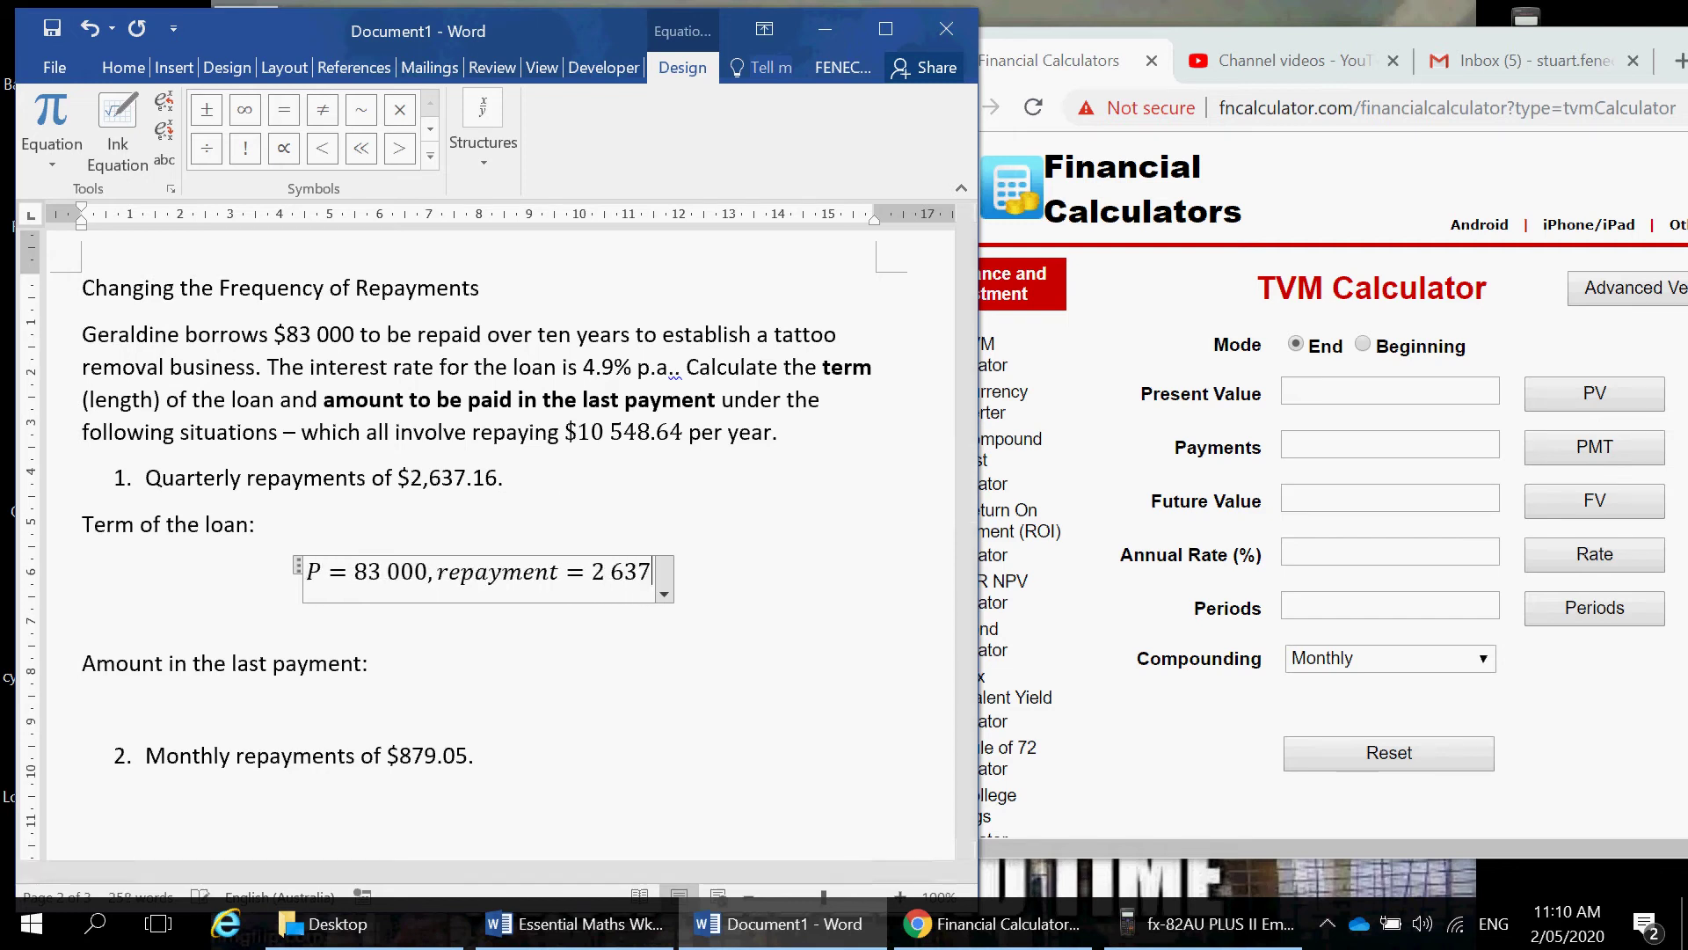
text(.16, )
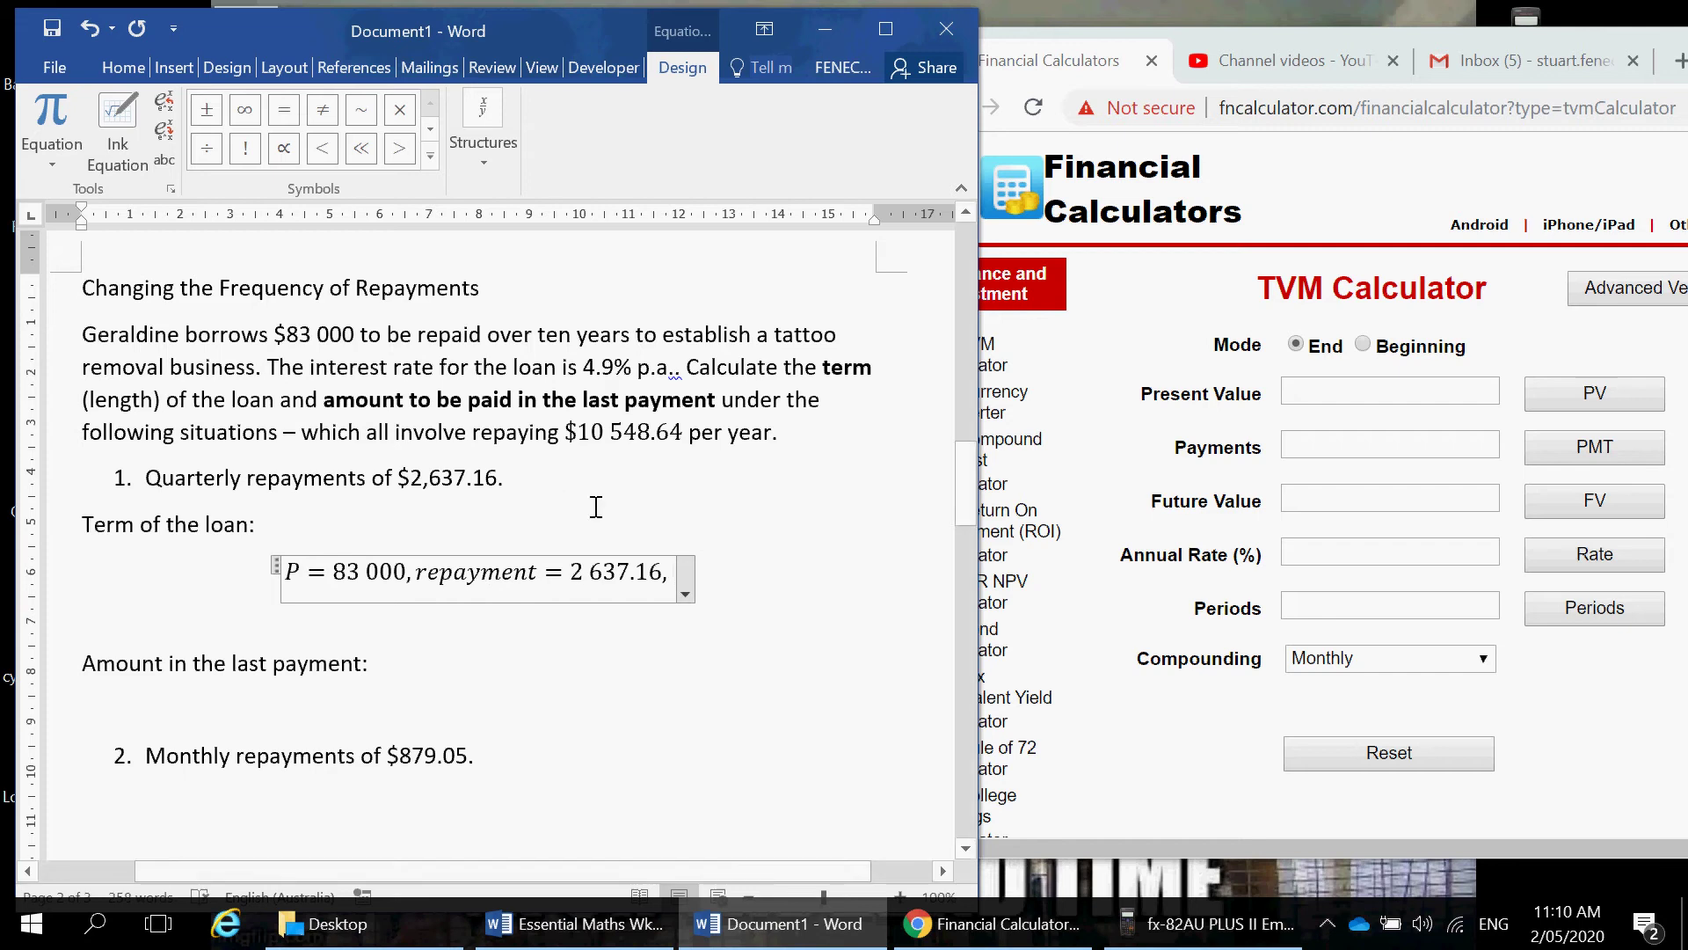
text(FV (A) =)
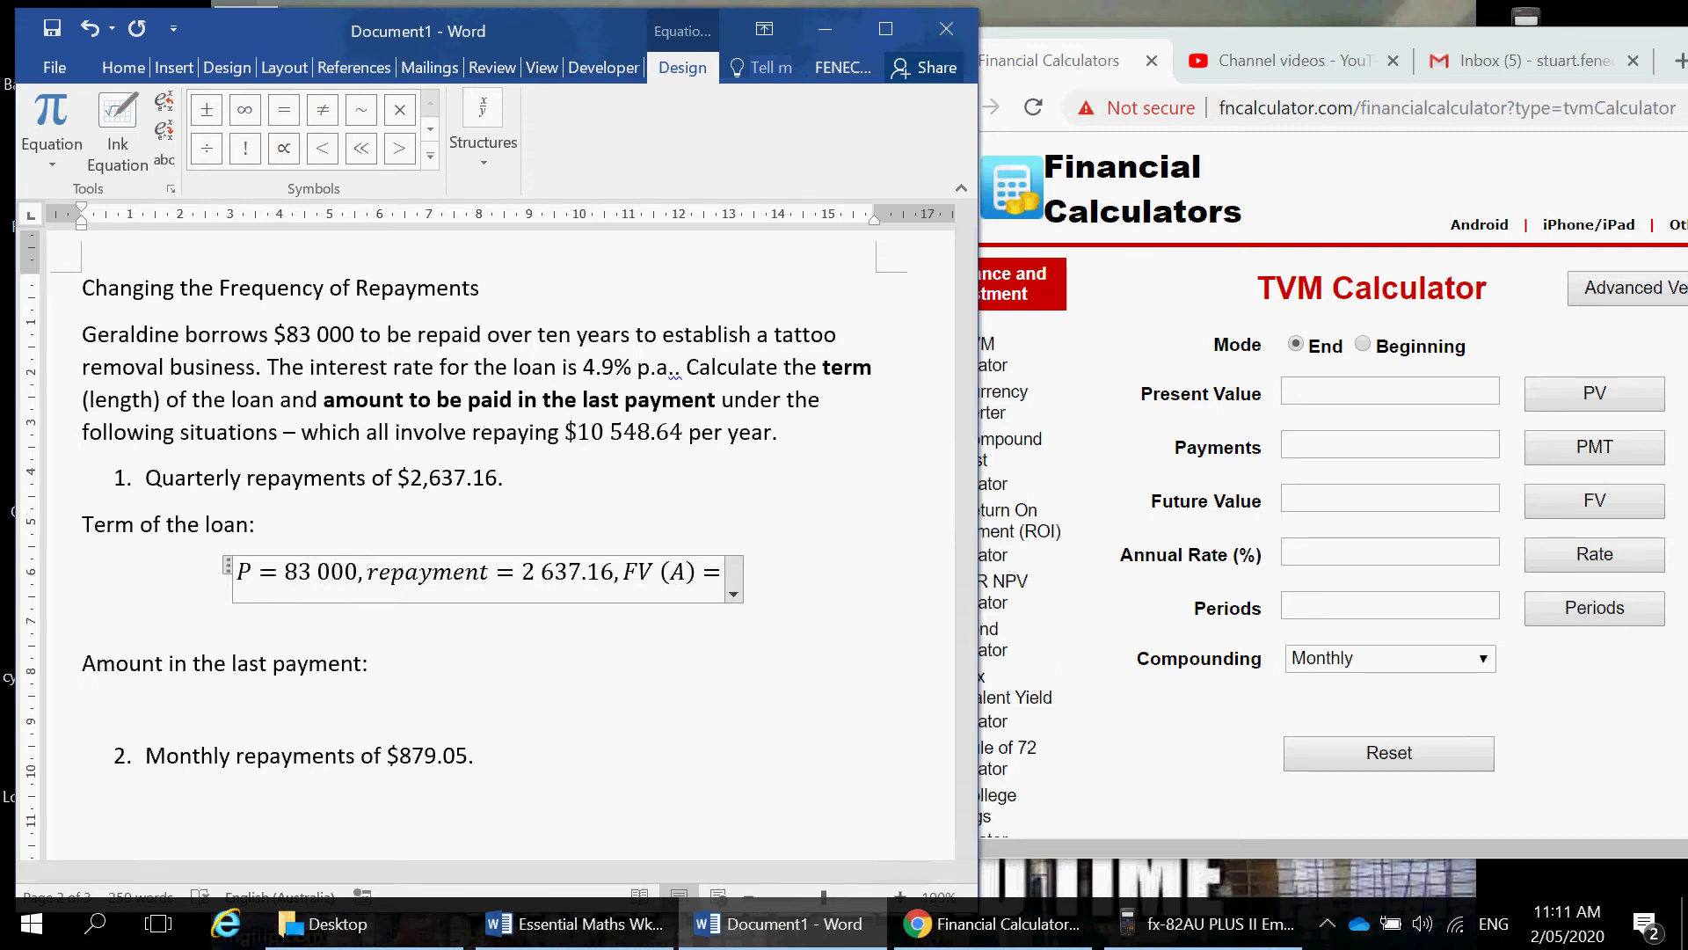
text(0)
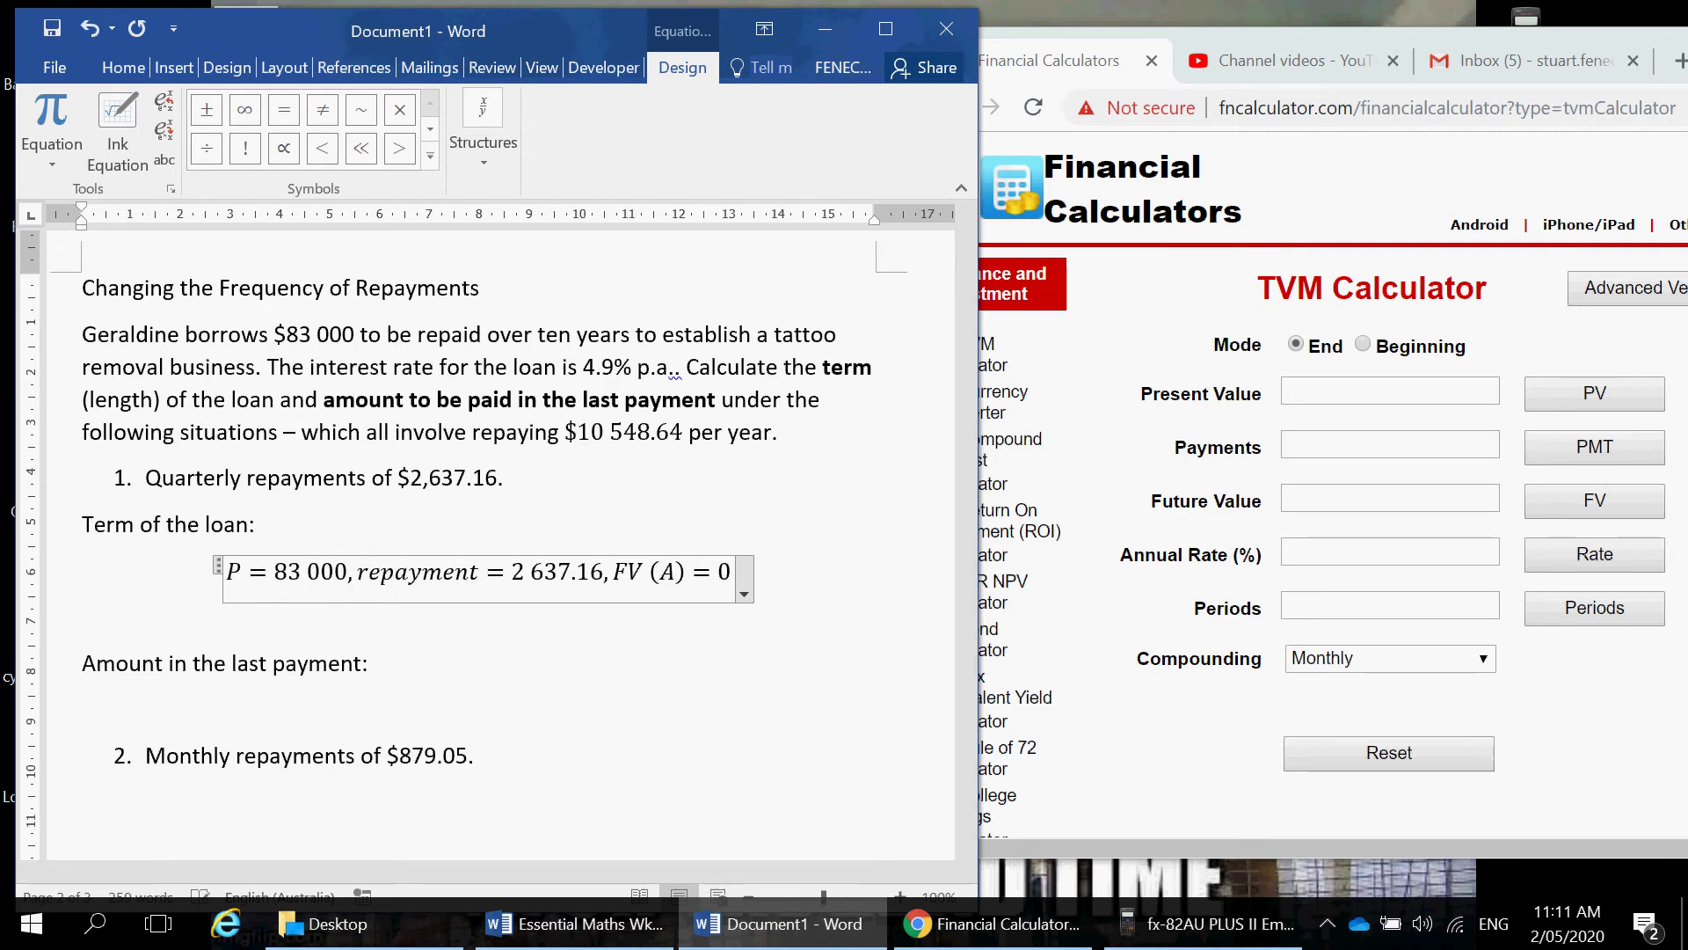
text(,i)
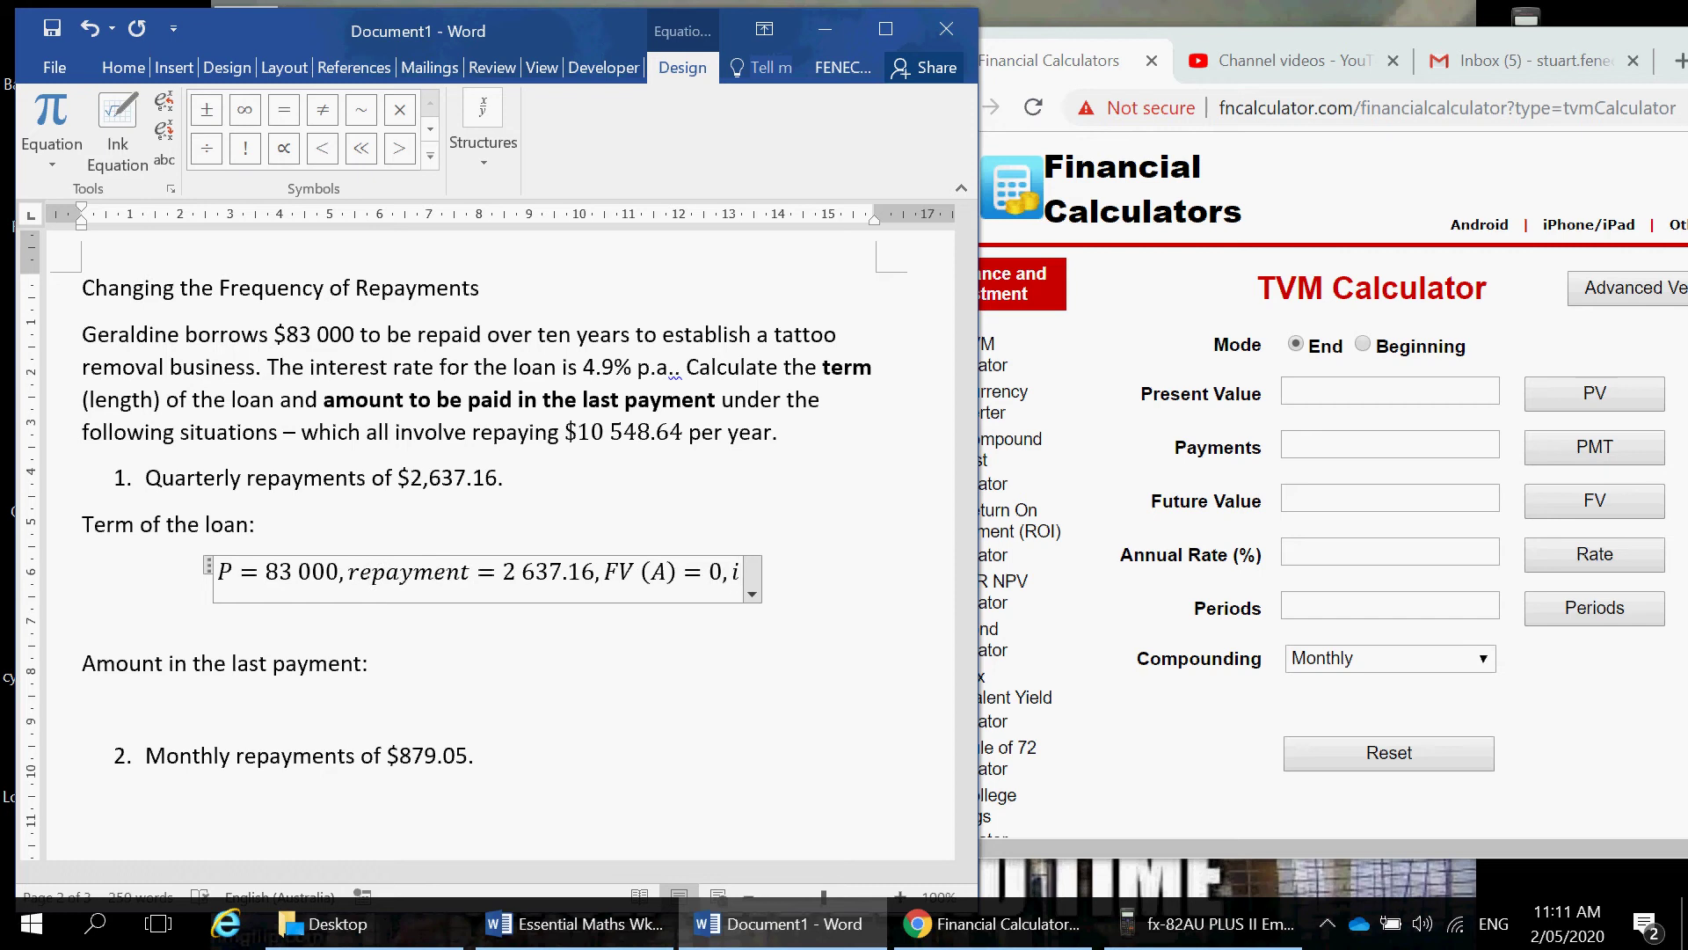
text(=)
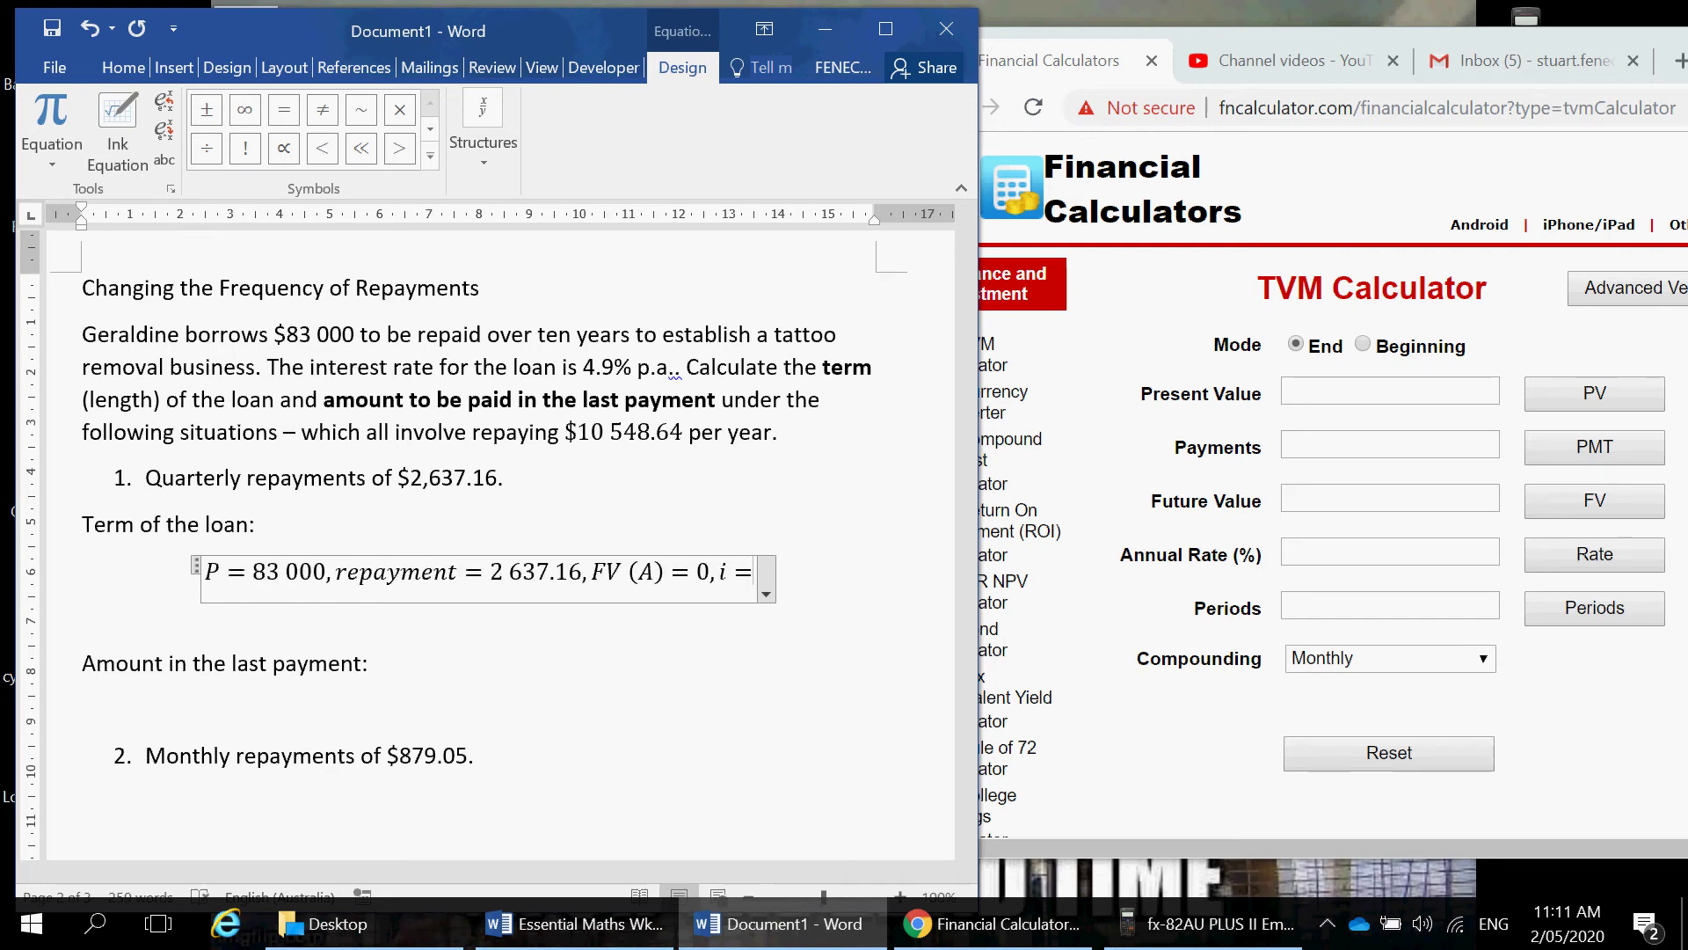
text(4.9)
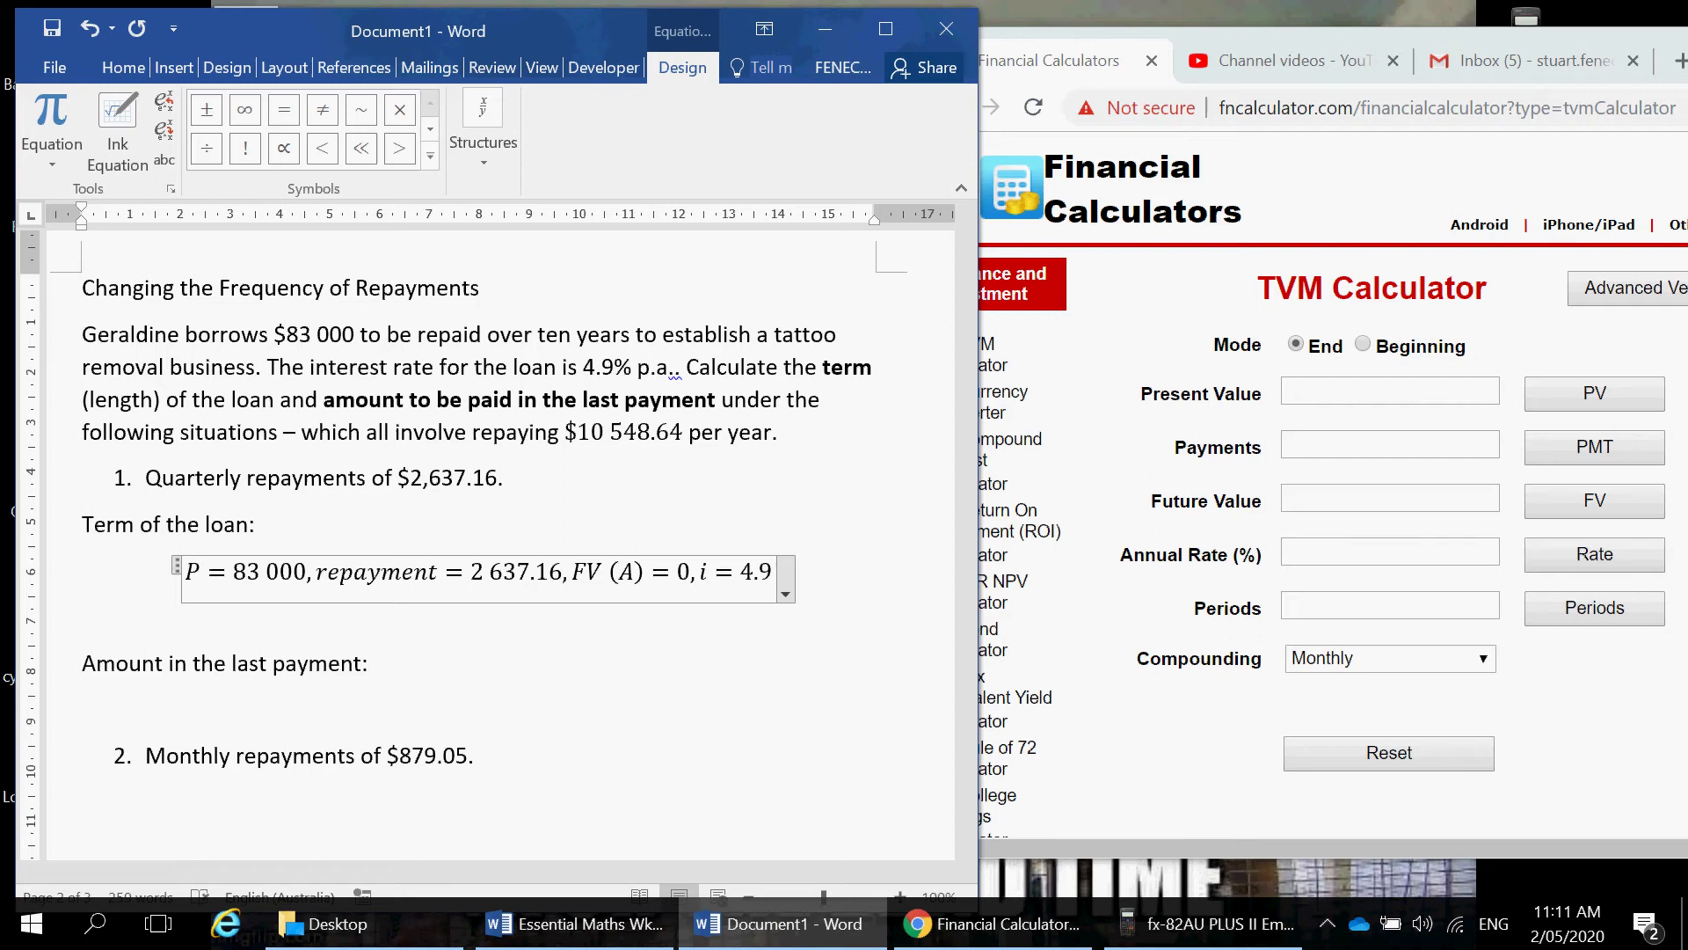
text(,n=?)
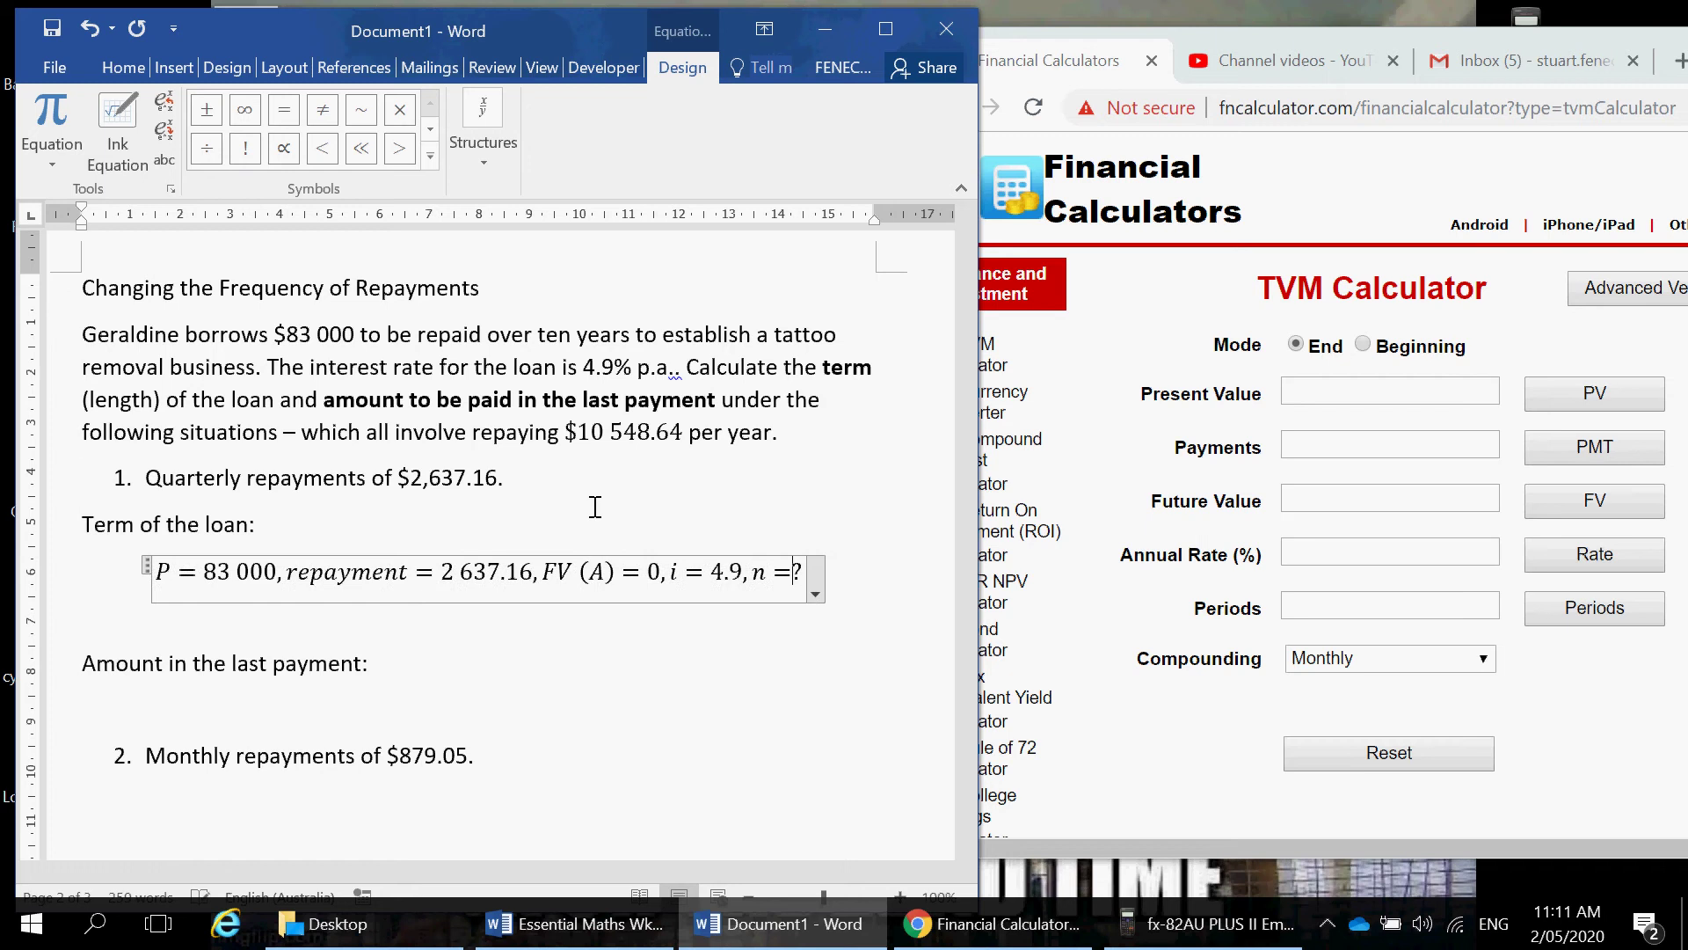
key(space)
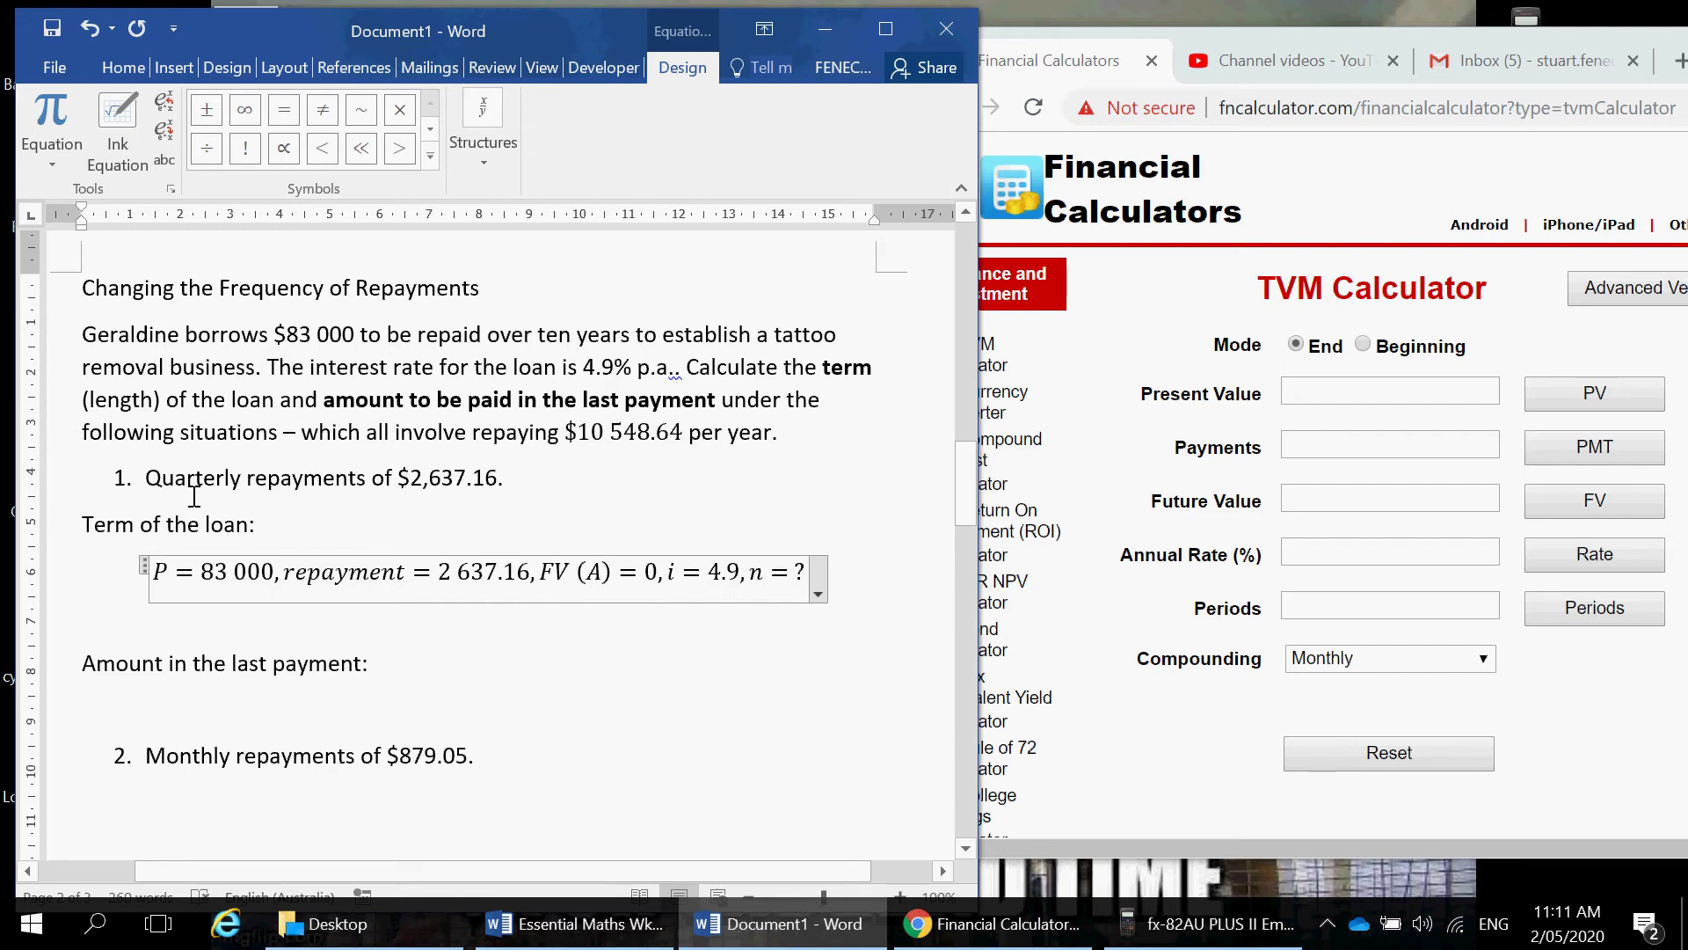
Step: Set the TVM calculator to Quarterly compounding with present value 83,000
click(1310, 661)
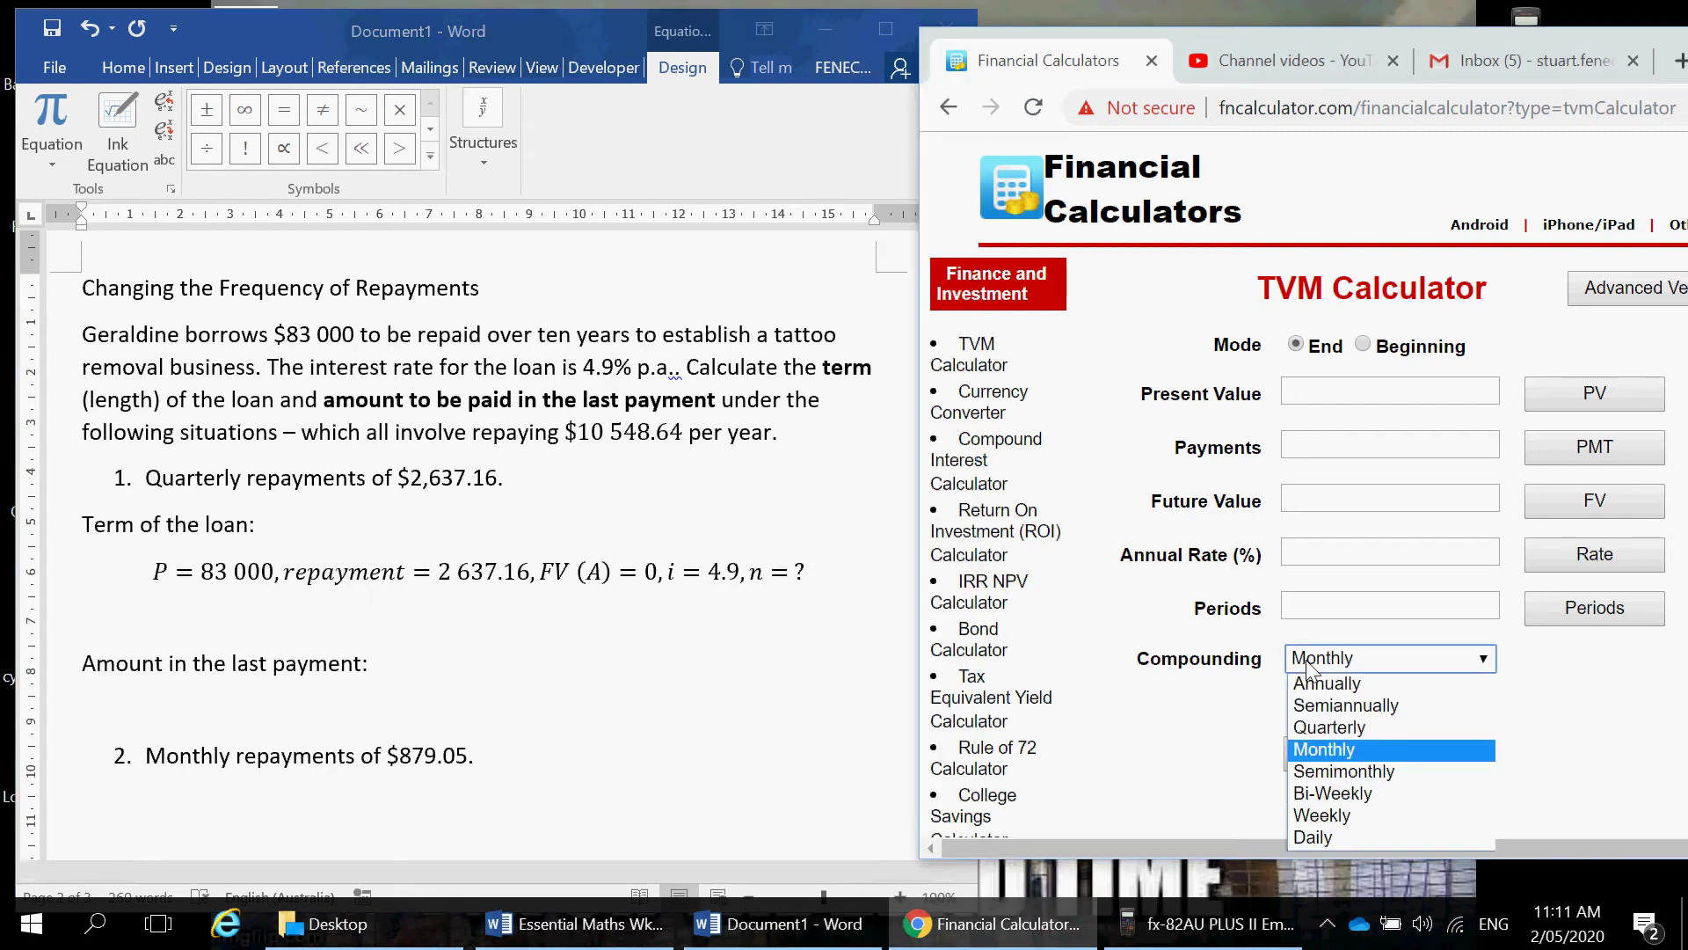
click(1308, 729)
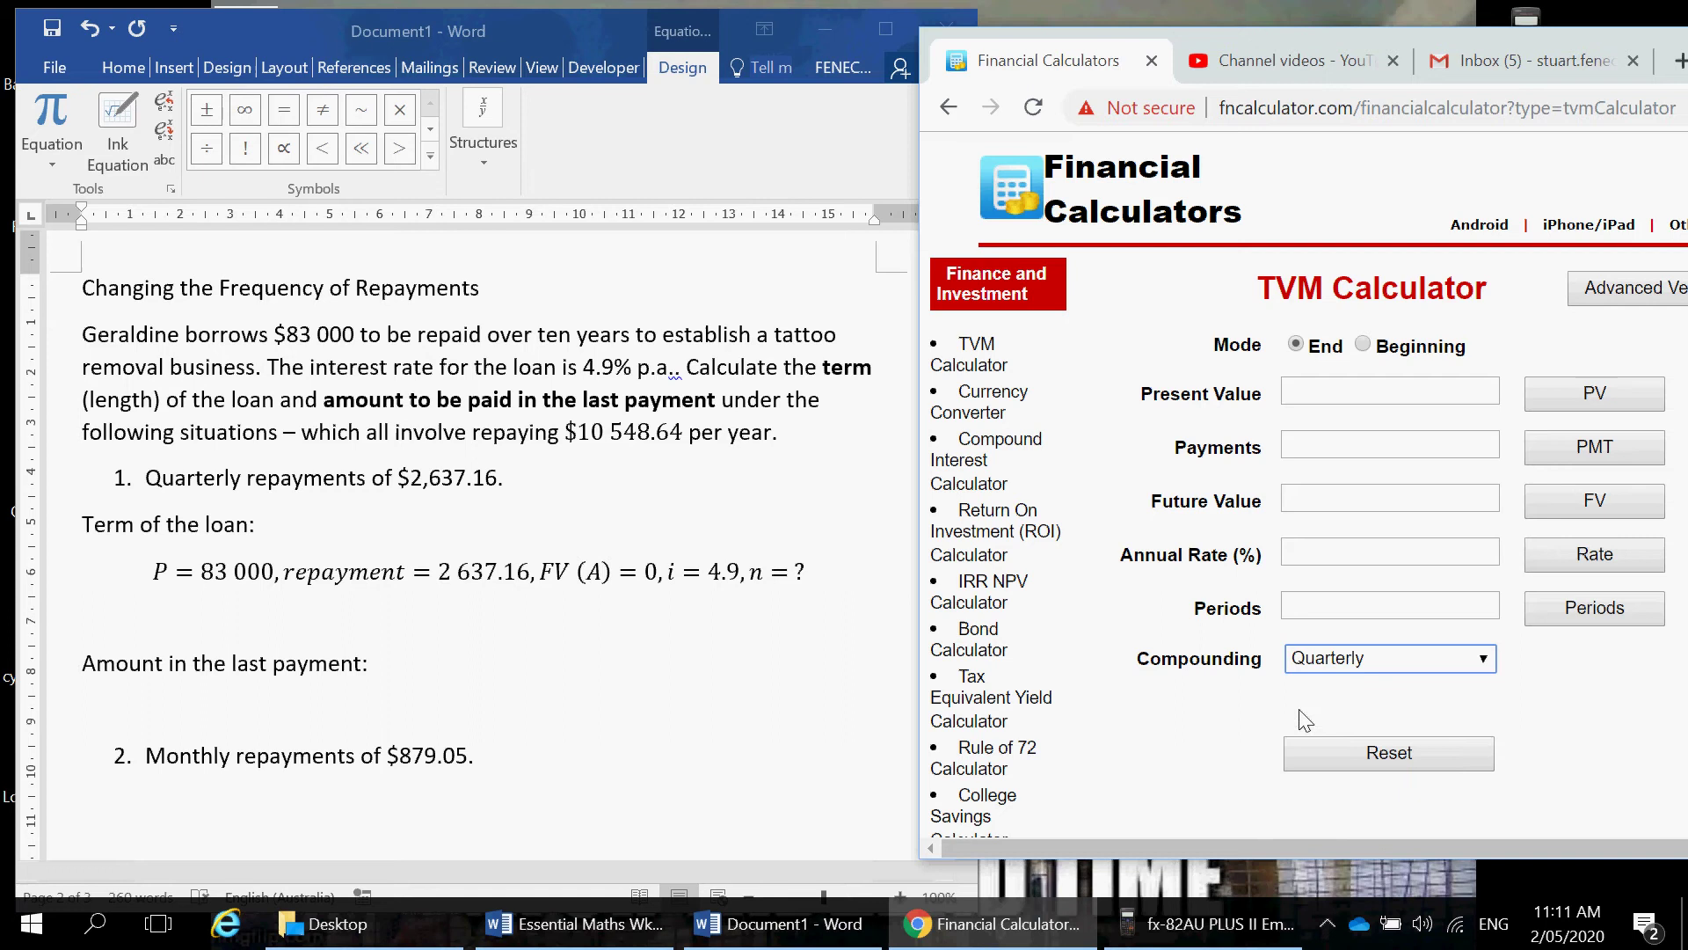
click(1438, 400)
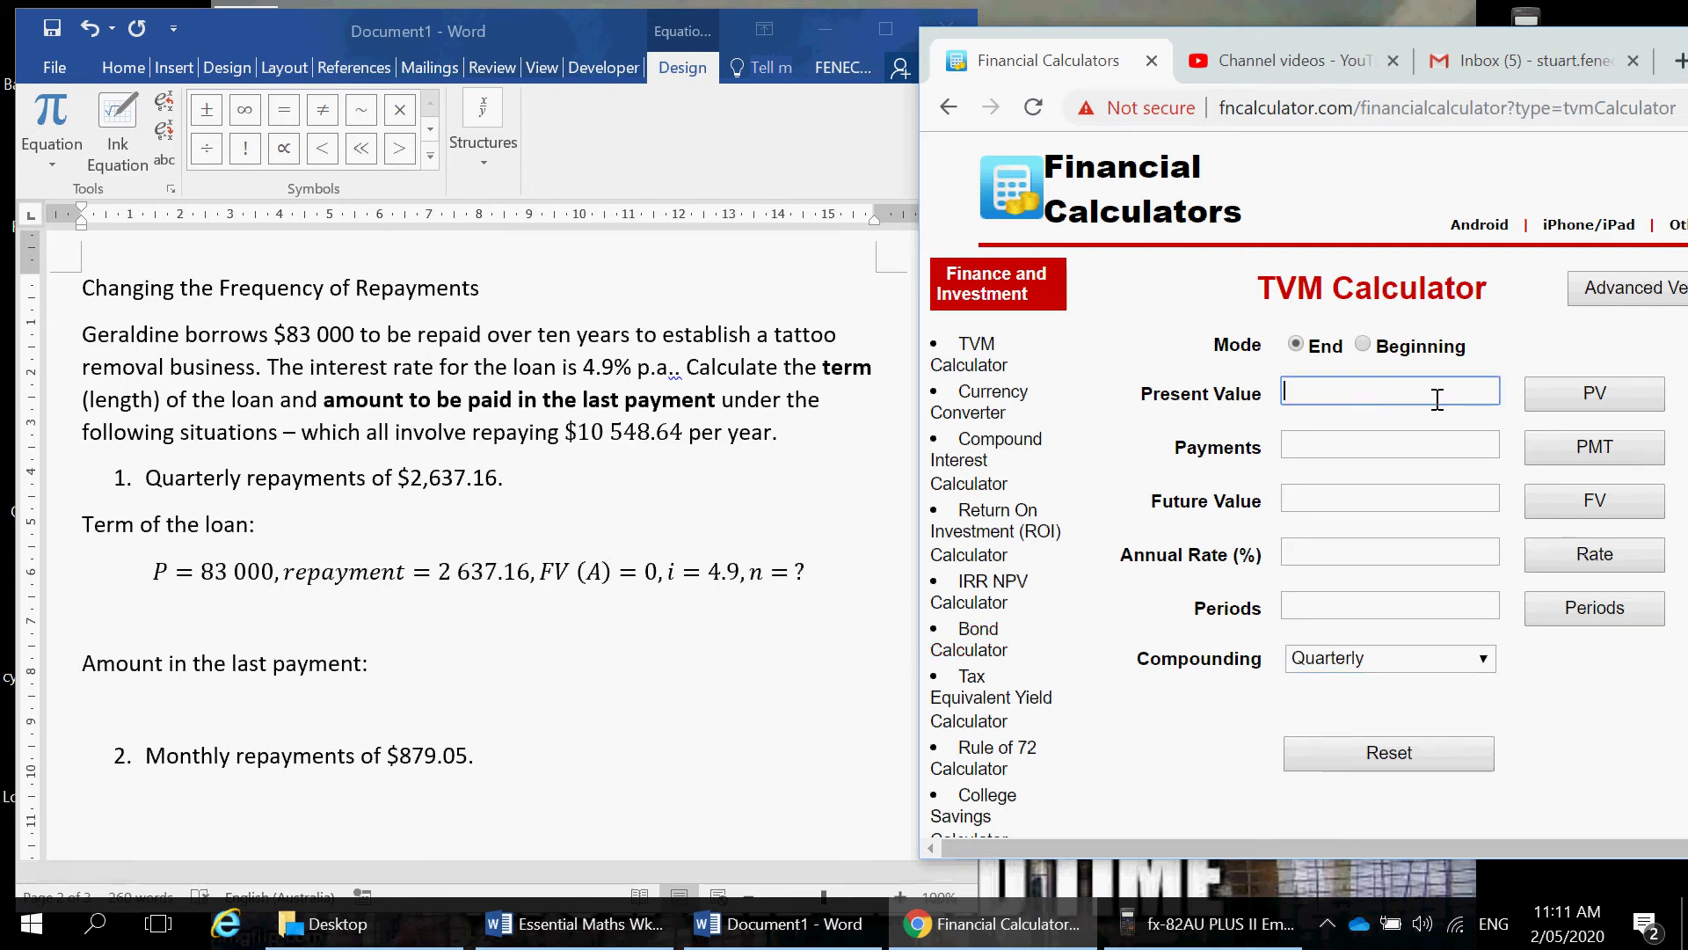
text(83,000)
key(Tab)
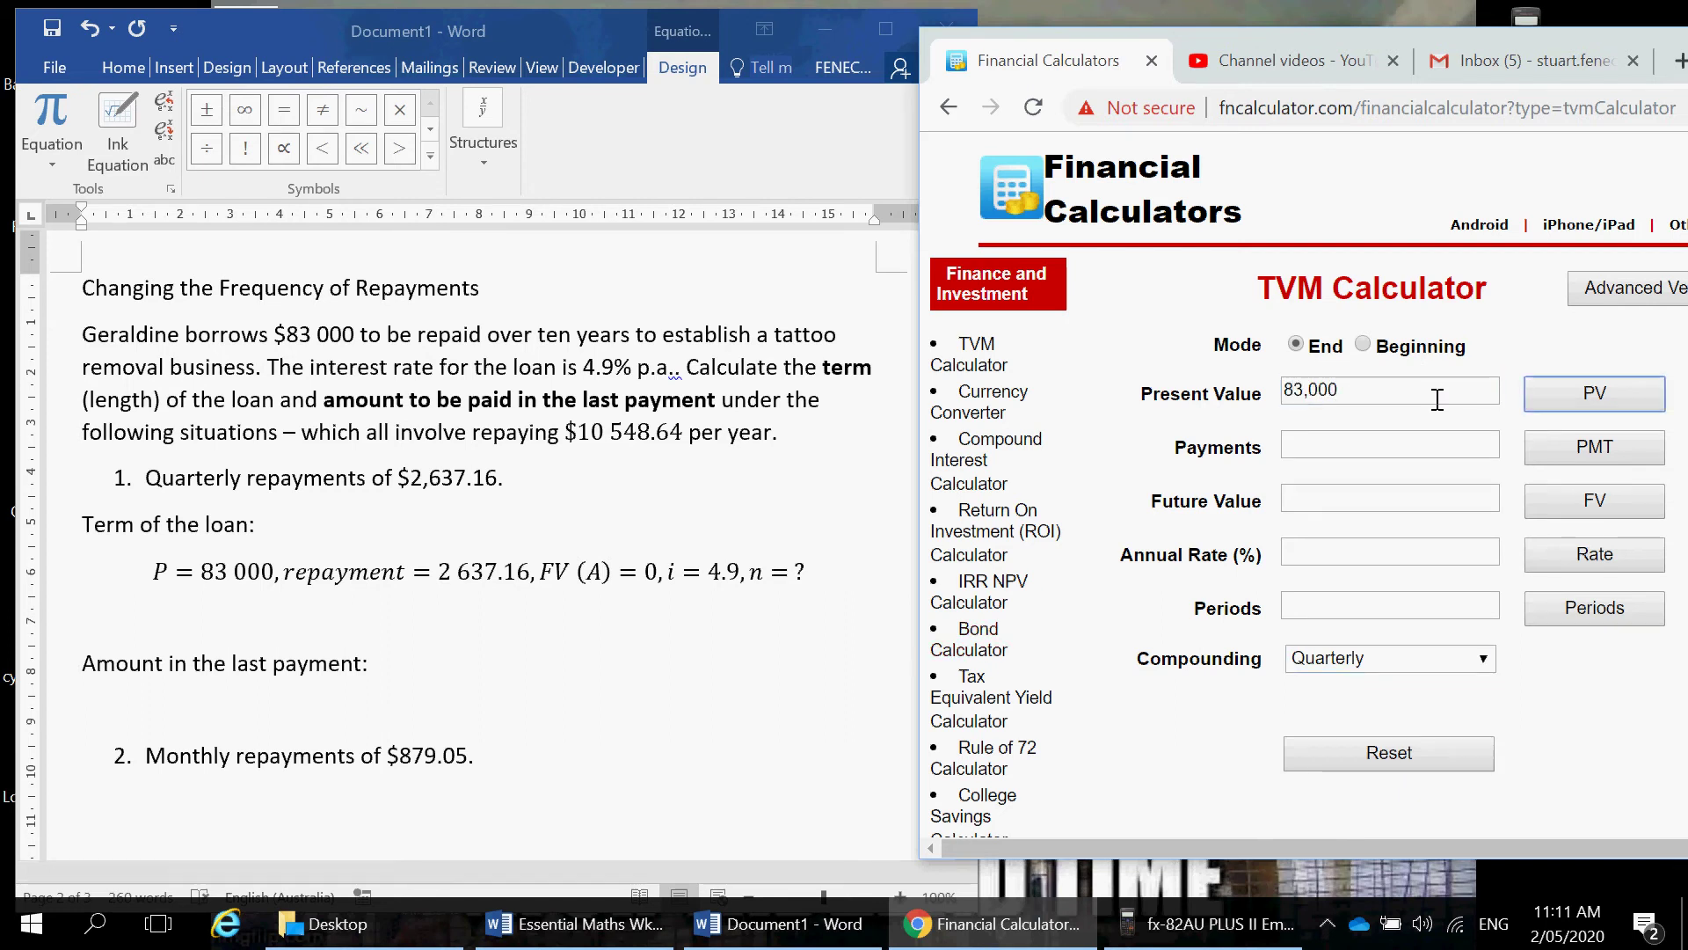
Step: Make the repayment negative (-2 637.16) in the Word equation
click(545, 590)
click(445, 583)
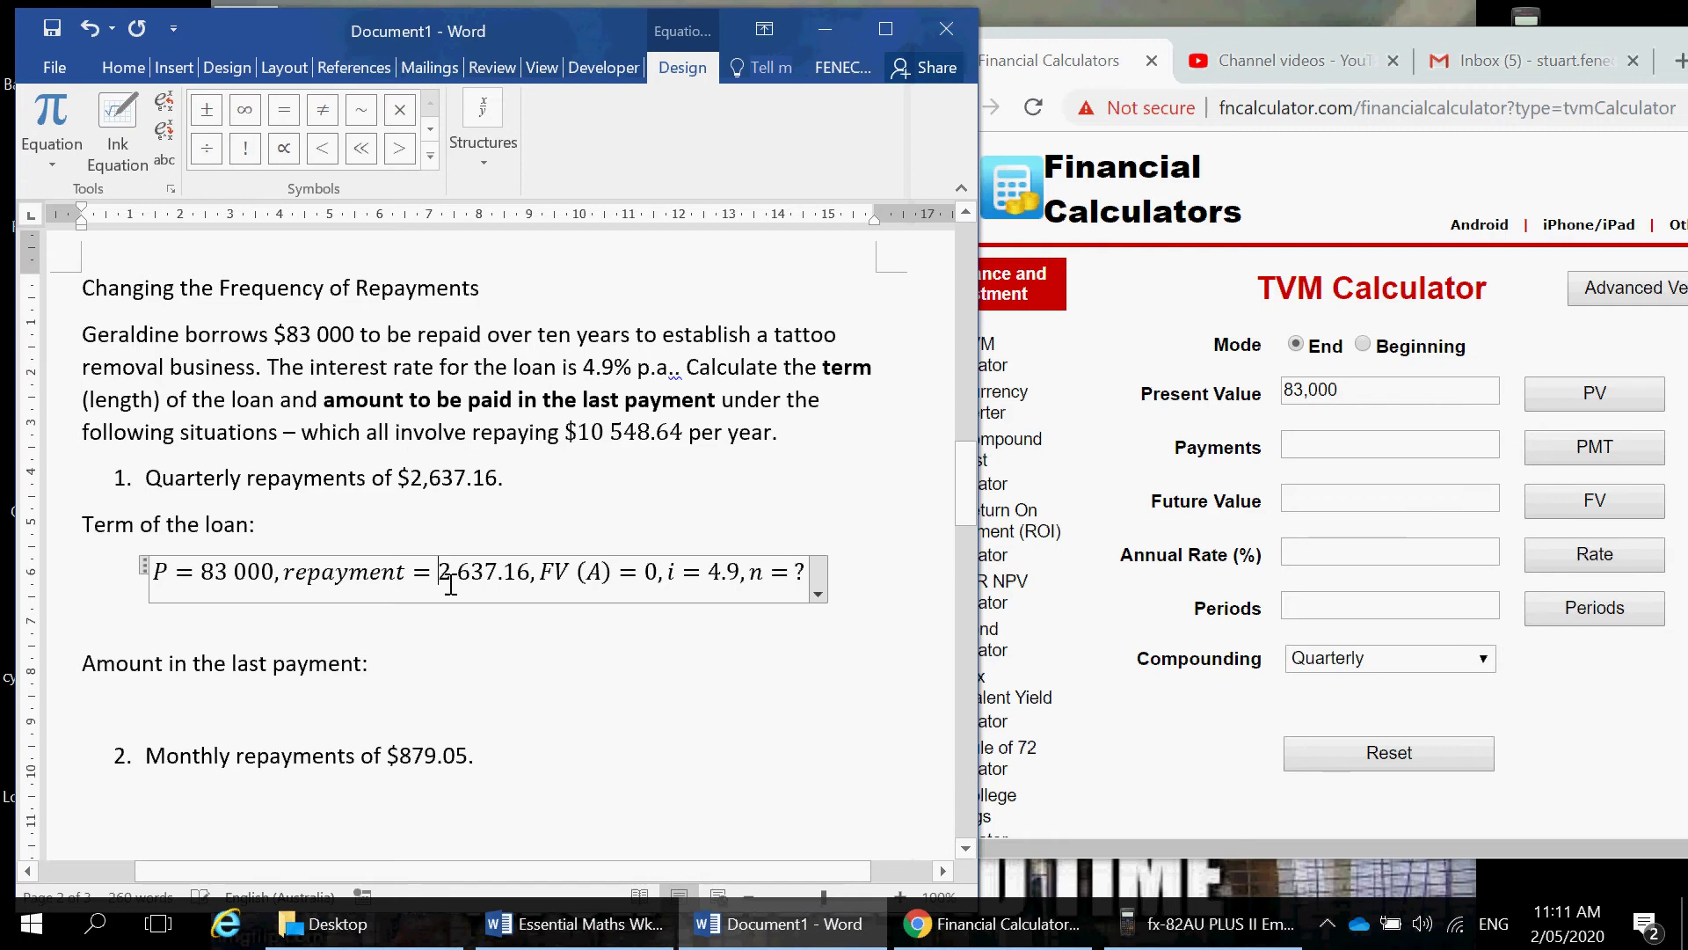
text(-)
Step: Enter payments -2,637.16, future value 0 and the 4.9% rate, and calculate 40.0 periods
click(1348, 453)
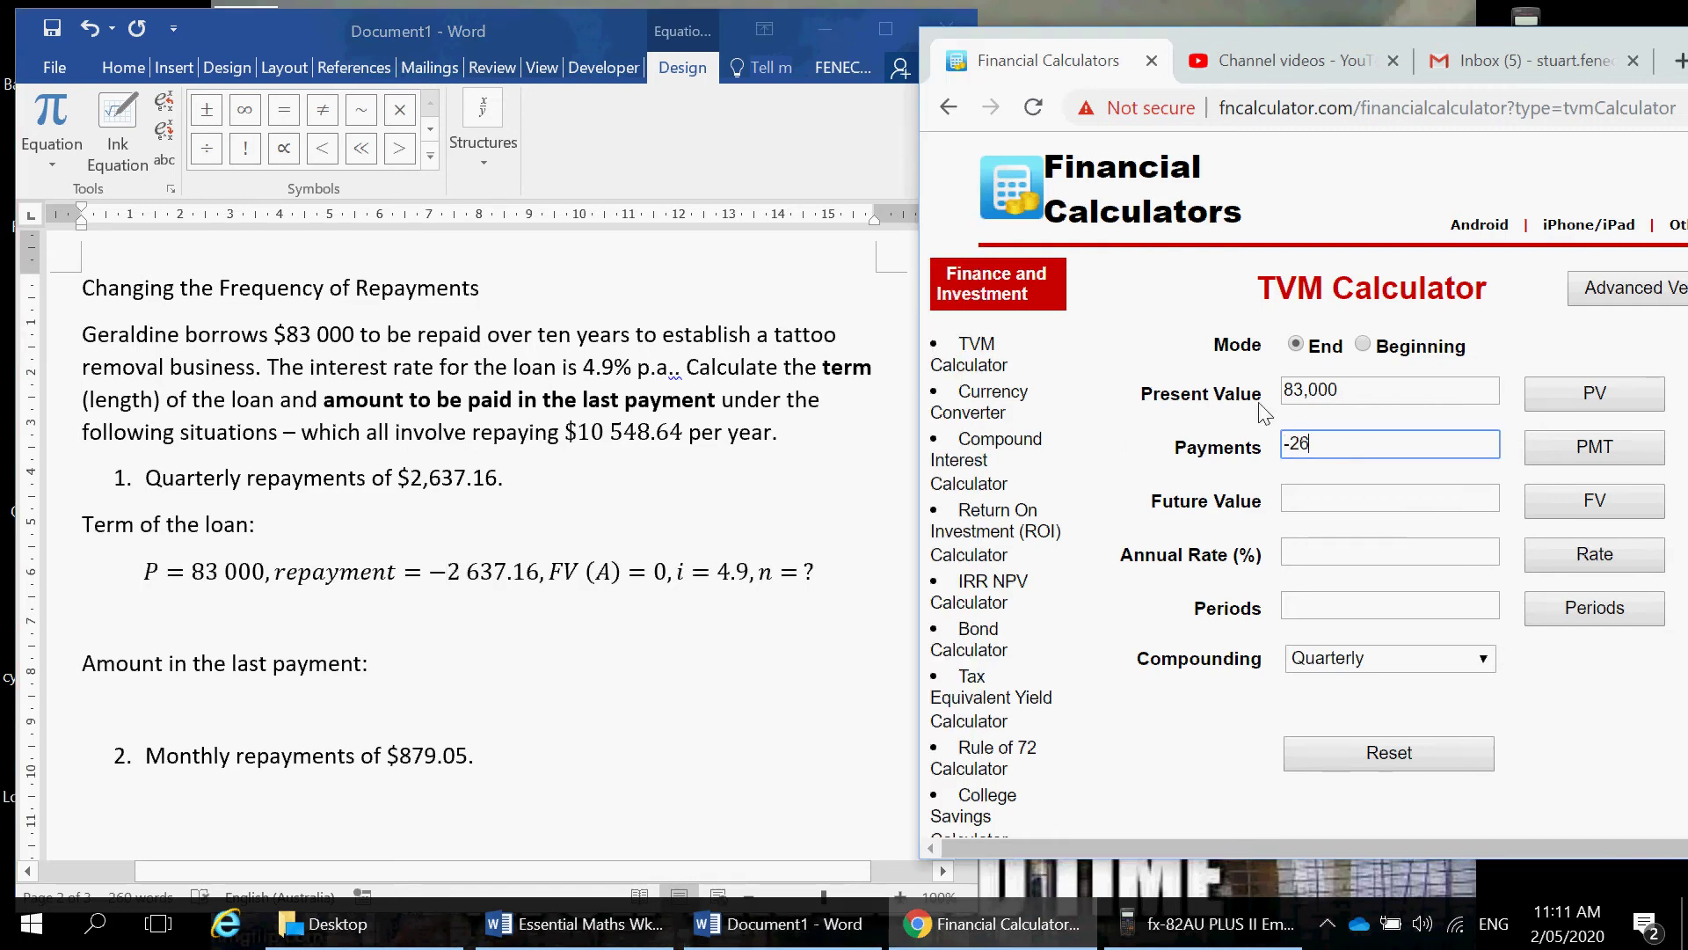
text(-2,637.16)
click(1302, 489)
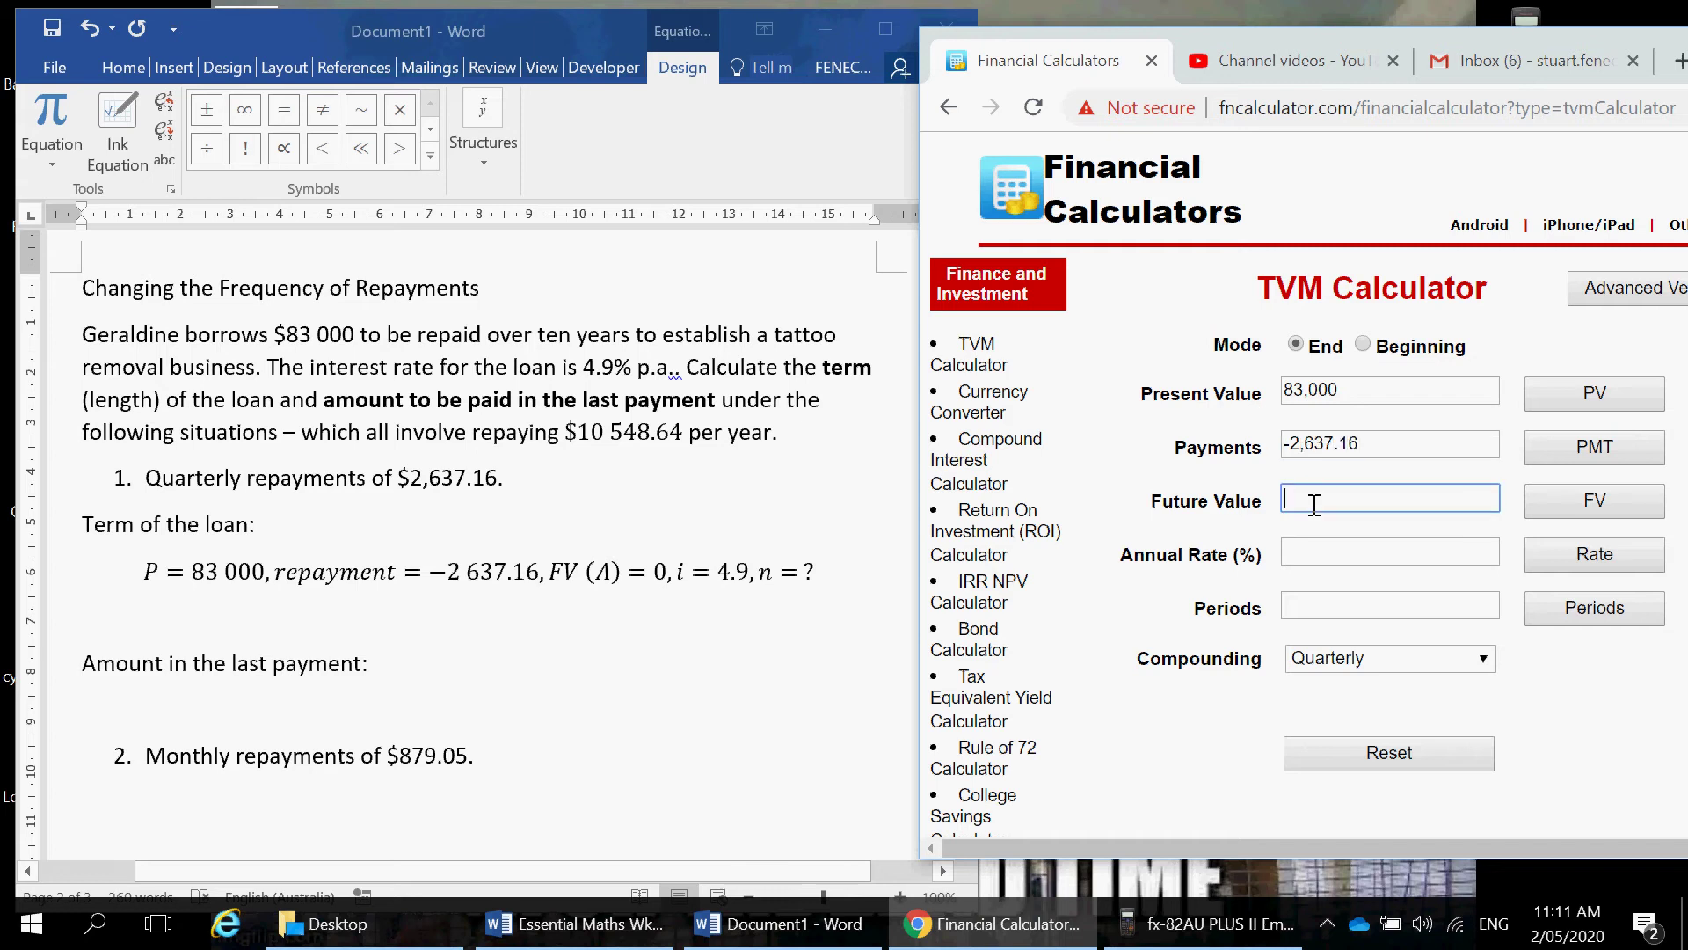
text(0)
click(1344, 554)
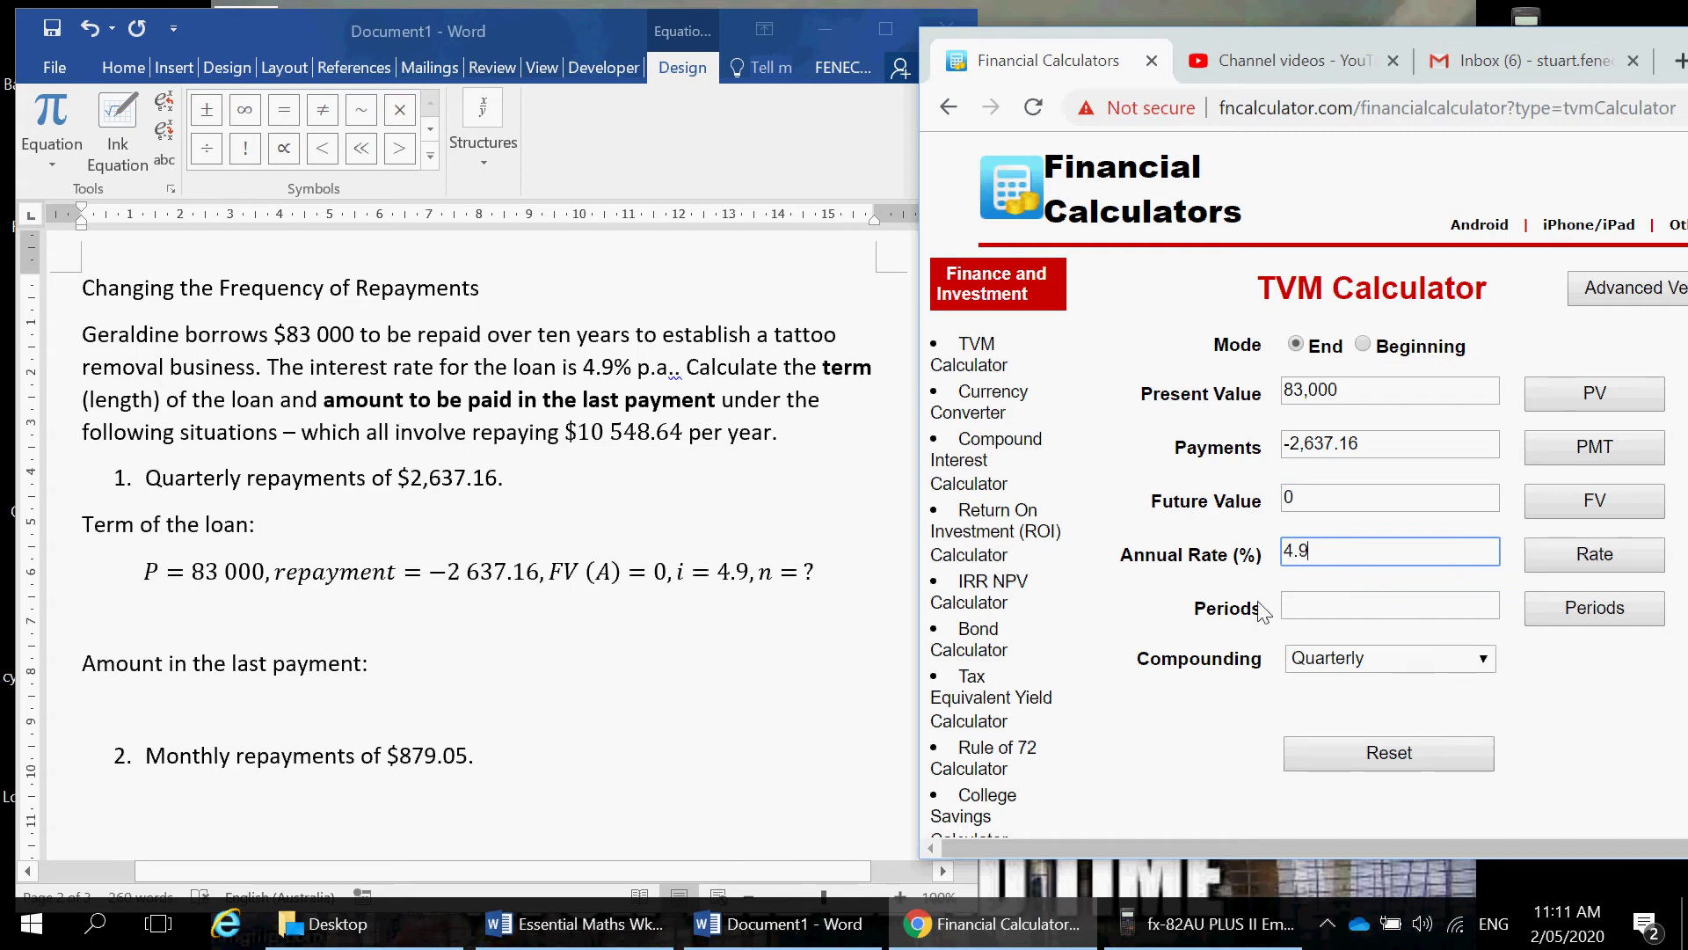
click(1591, 609)
click(504, 630)
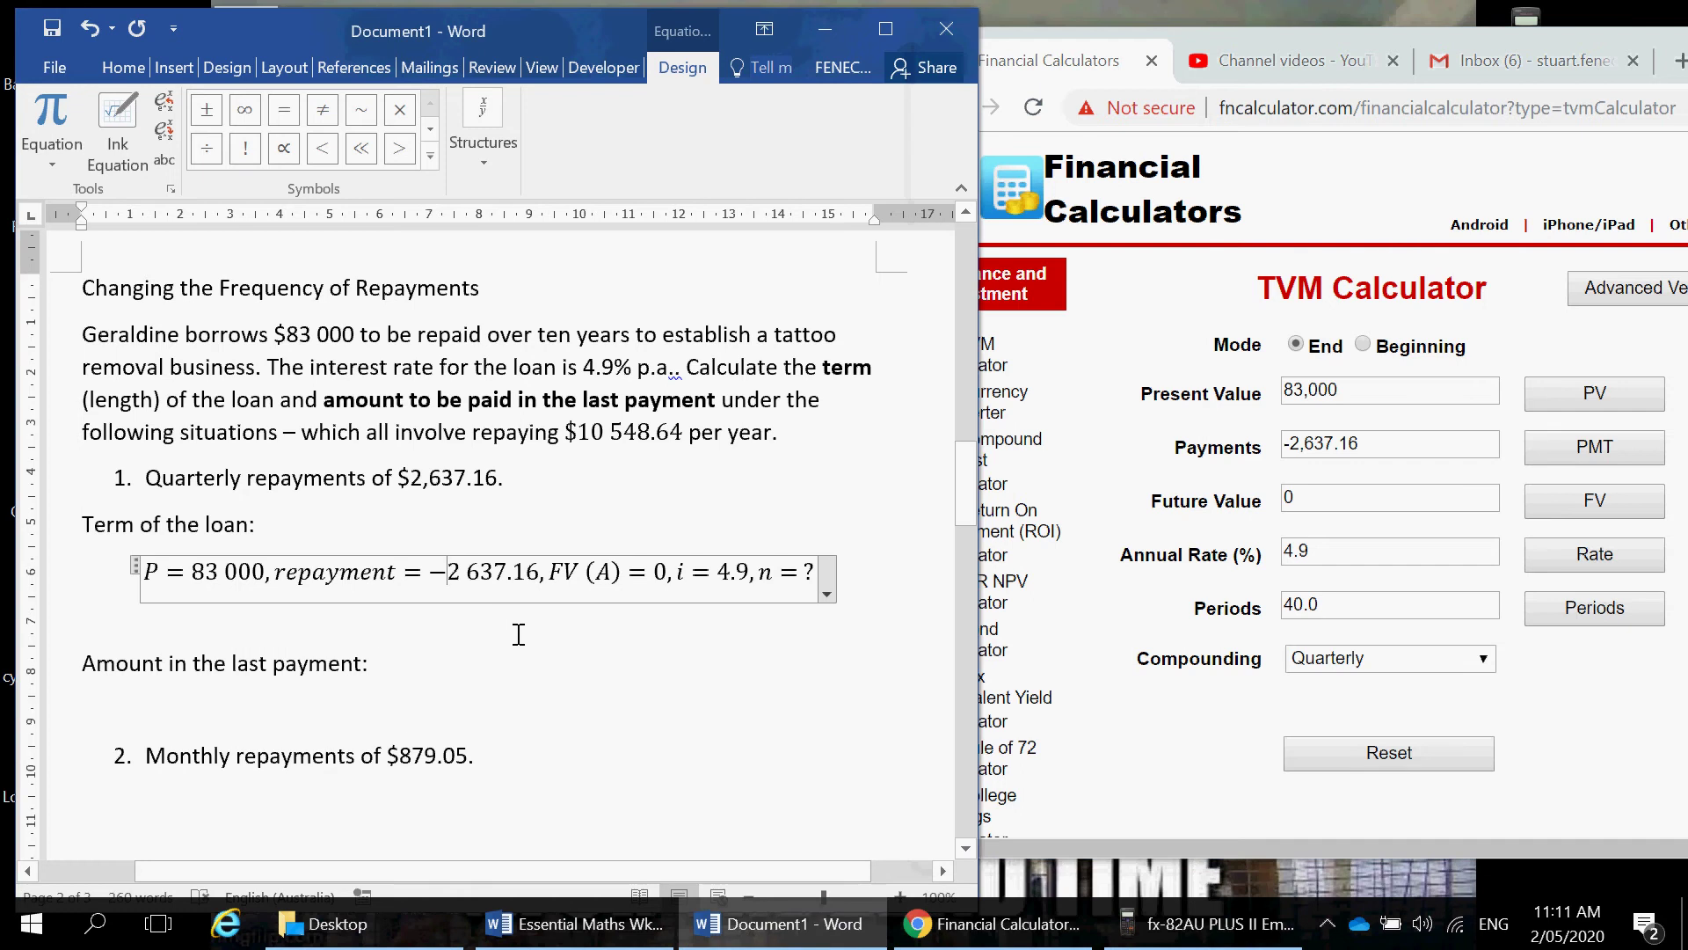
click(524, 632)
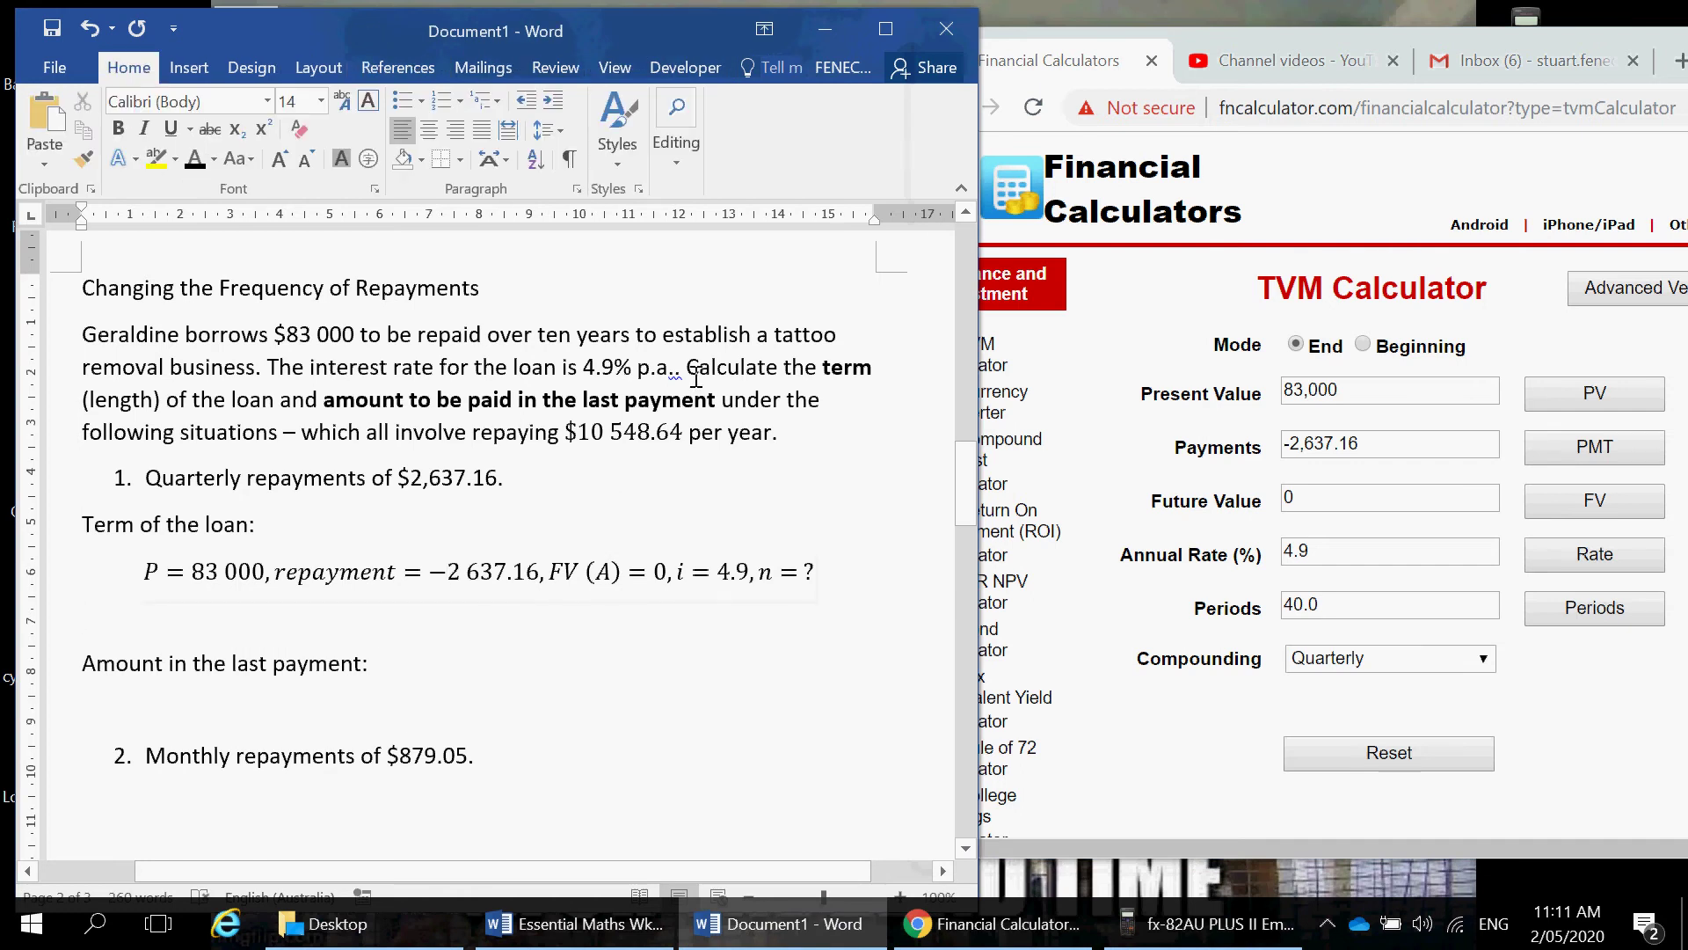
Step: Type the answer 'Precisely 40 quarters' and add blank lines below it
text(Price)
key(BackSpace)
key(BackSpace)
text(e)
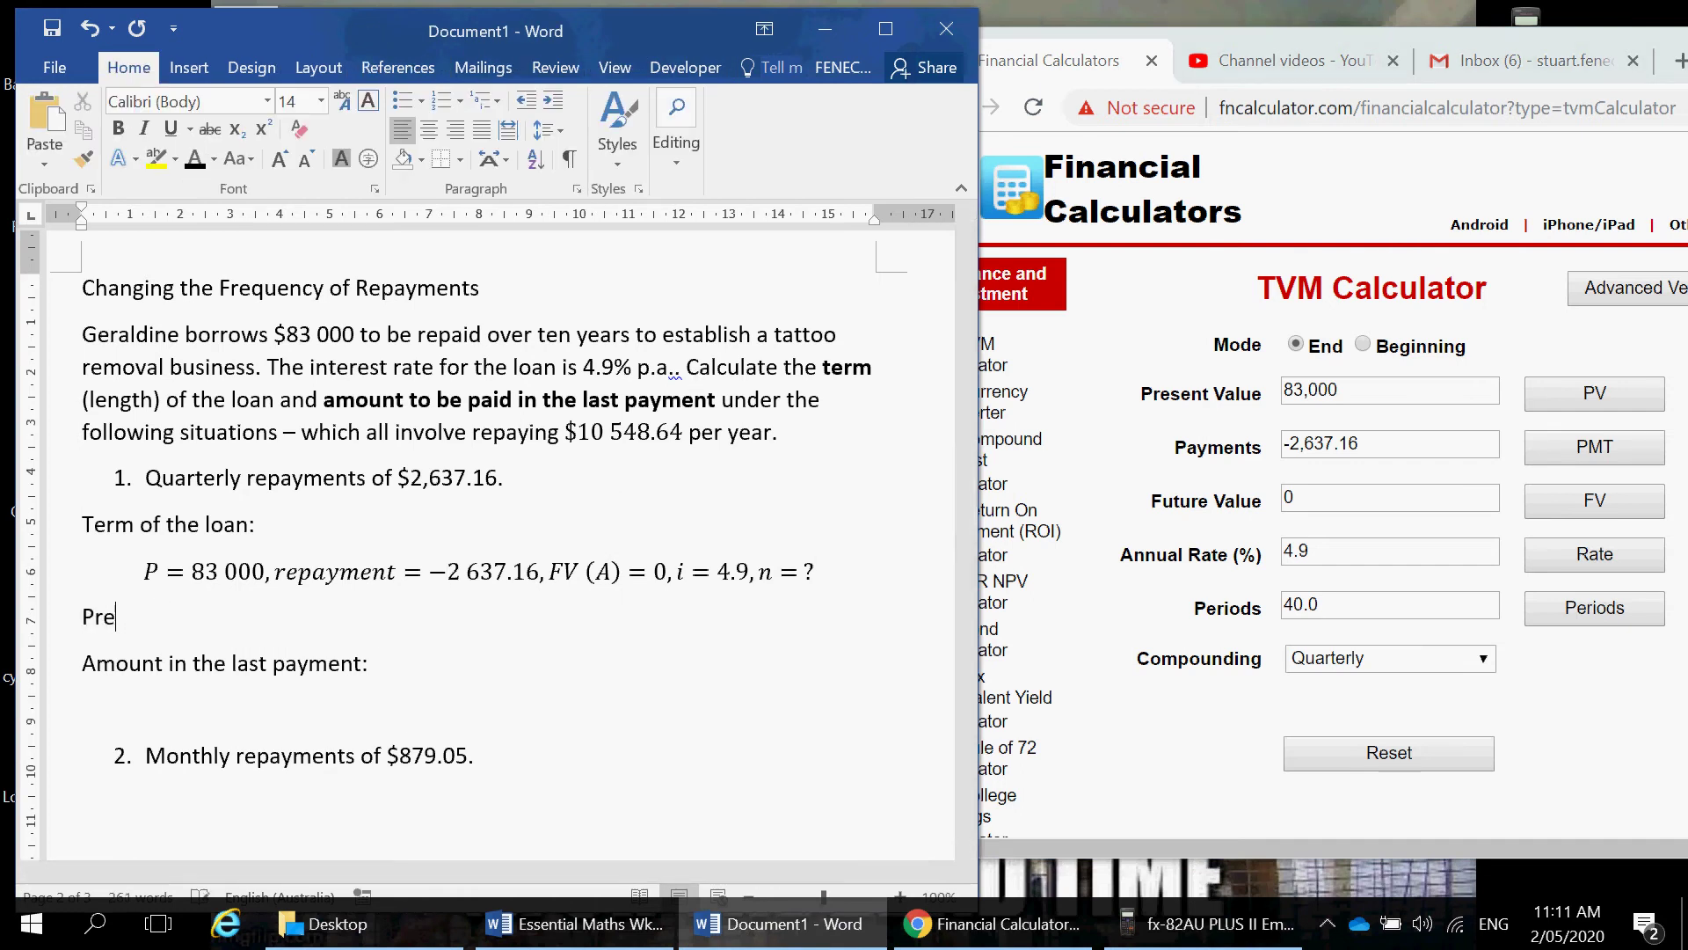
text(cisel)
key(BackSpace)
text(y 40 qua)
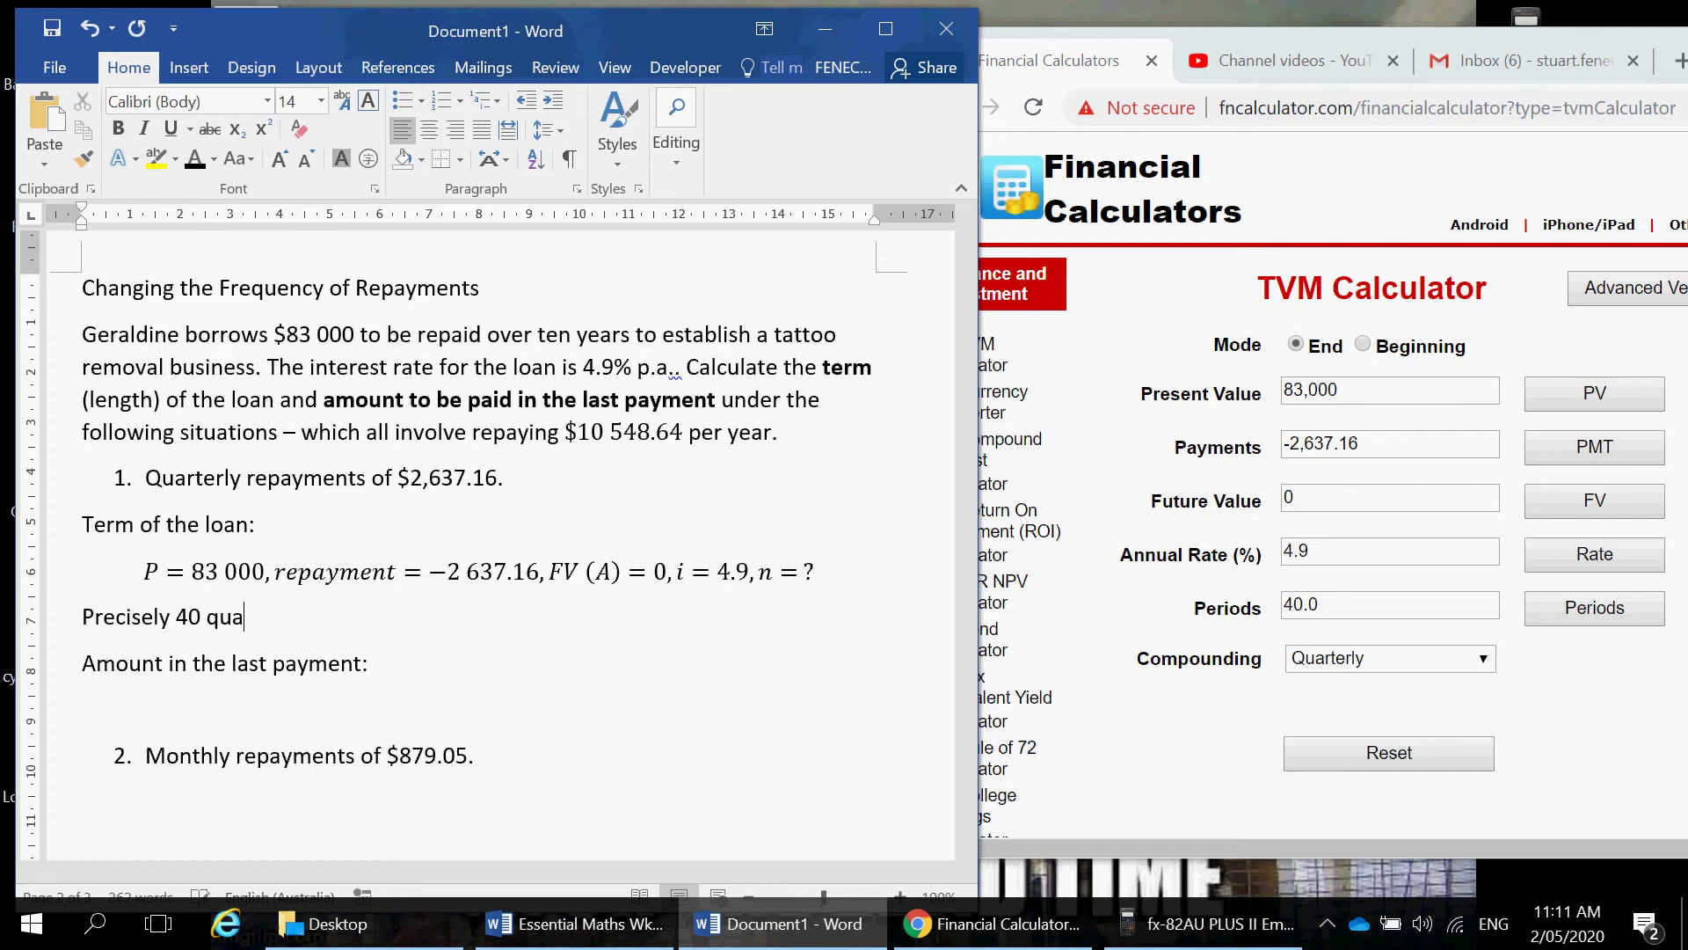
text(rters)
key(Return)
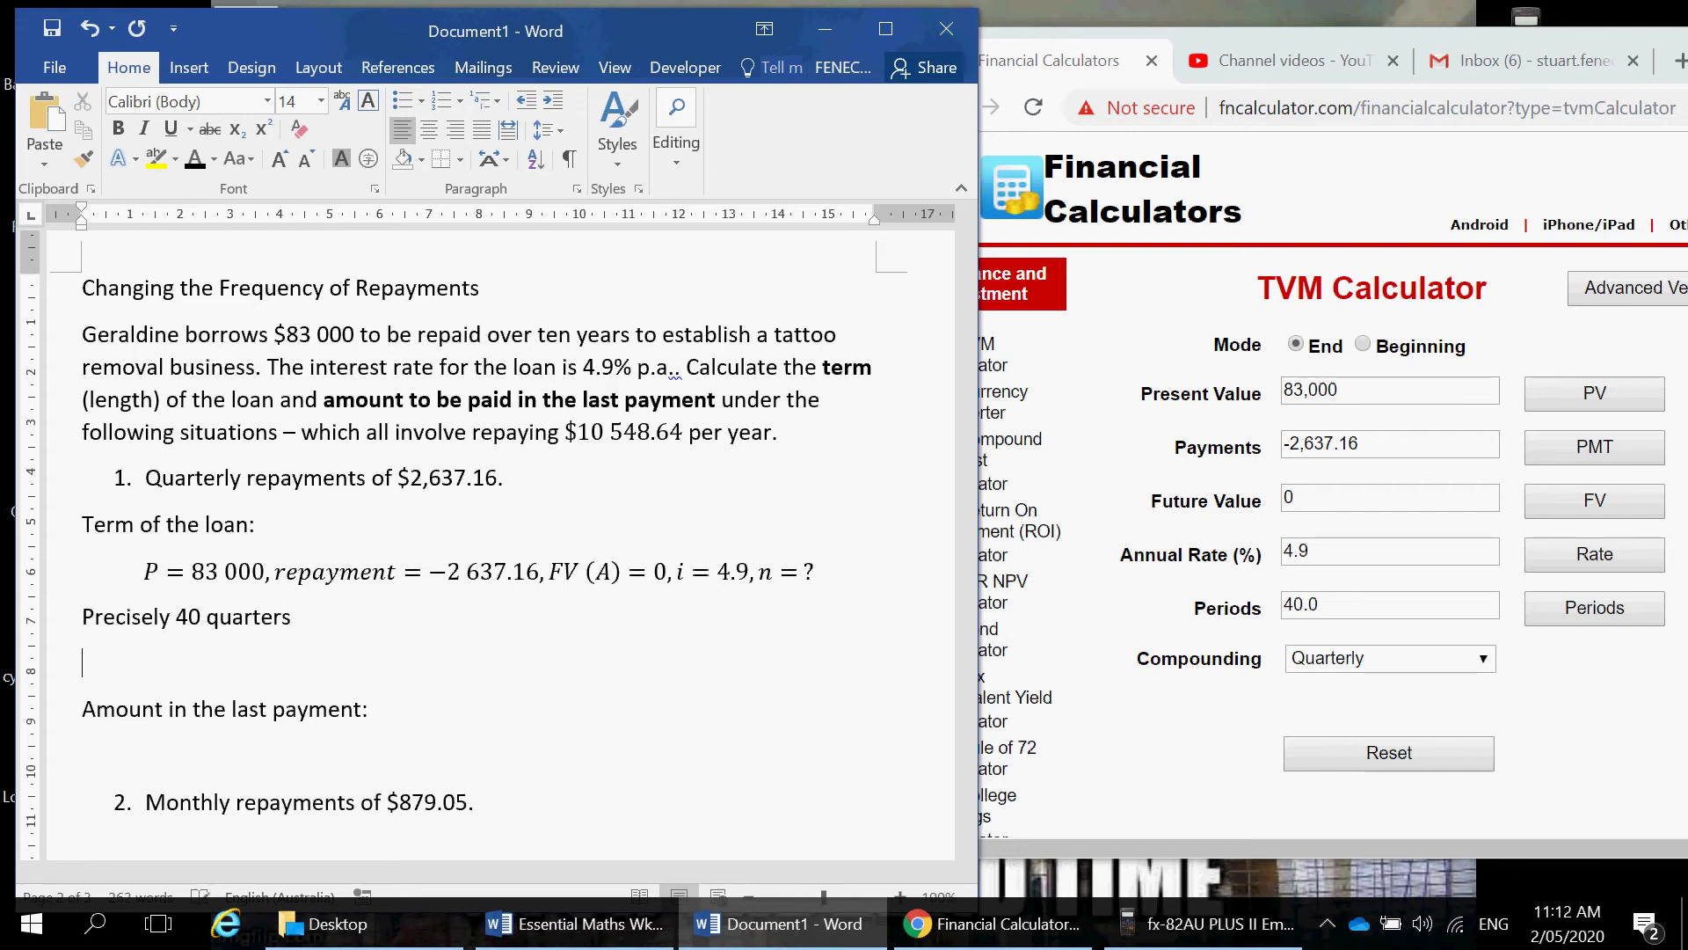
key(Left)
key(Return)
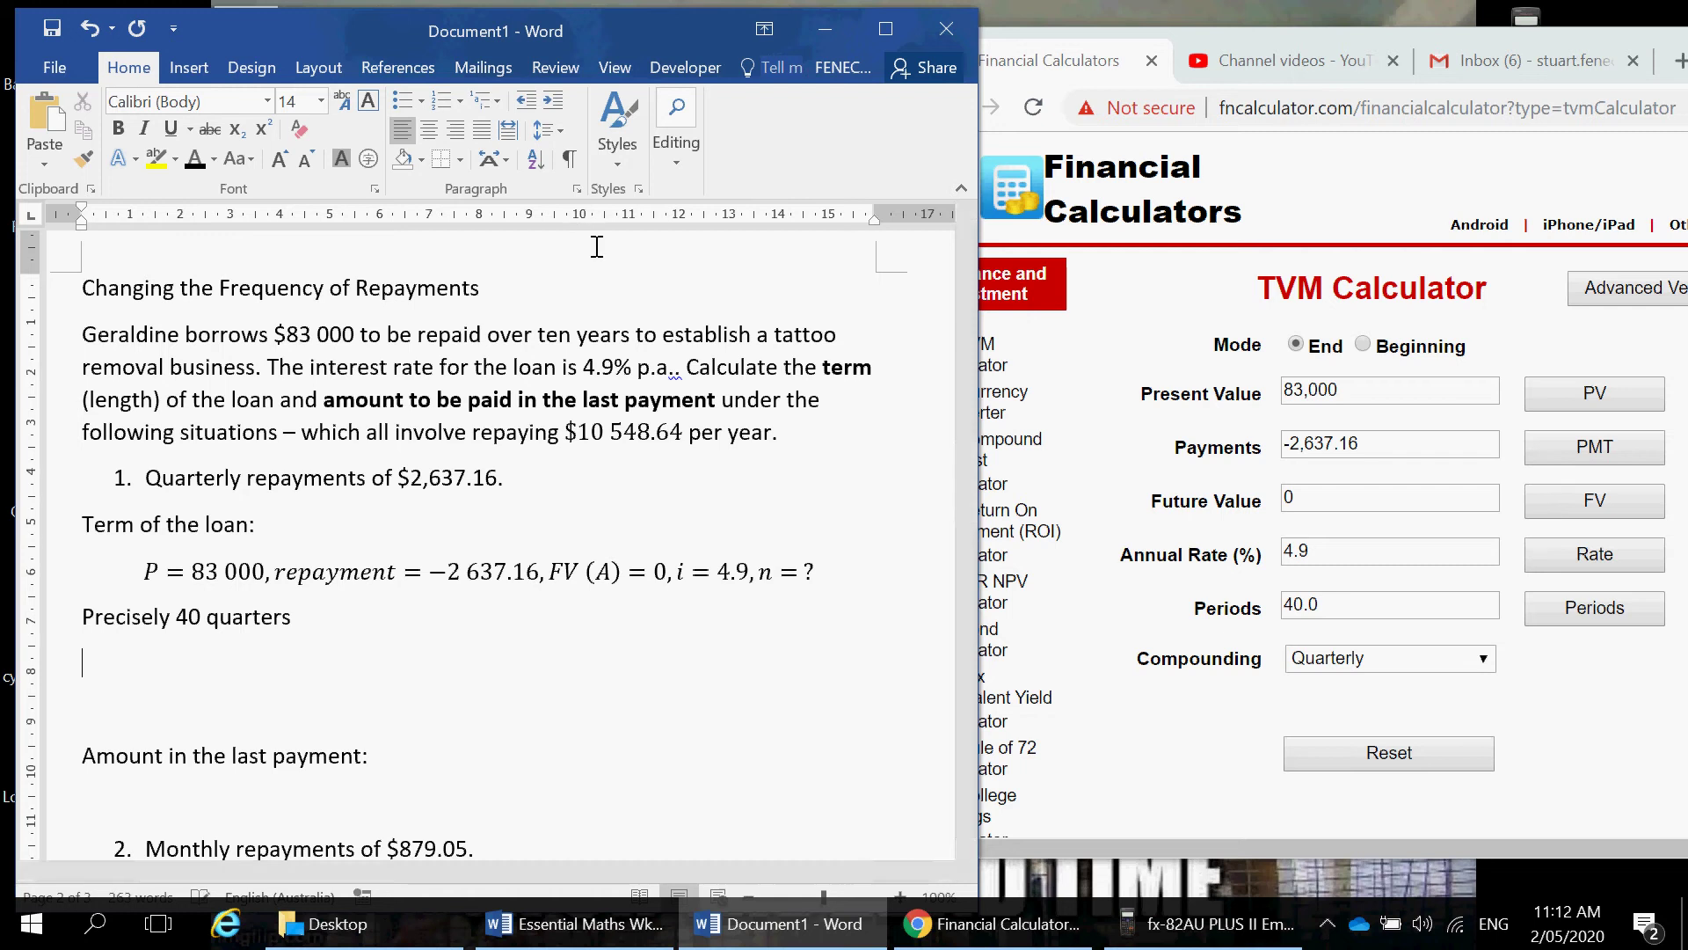
Step: Bold the Term of the loan and Amount in the last payment headings
triple_click(141, 536)
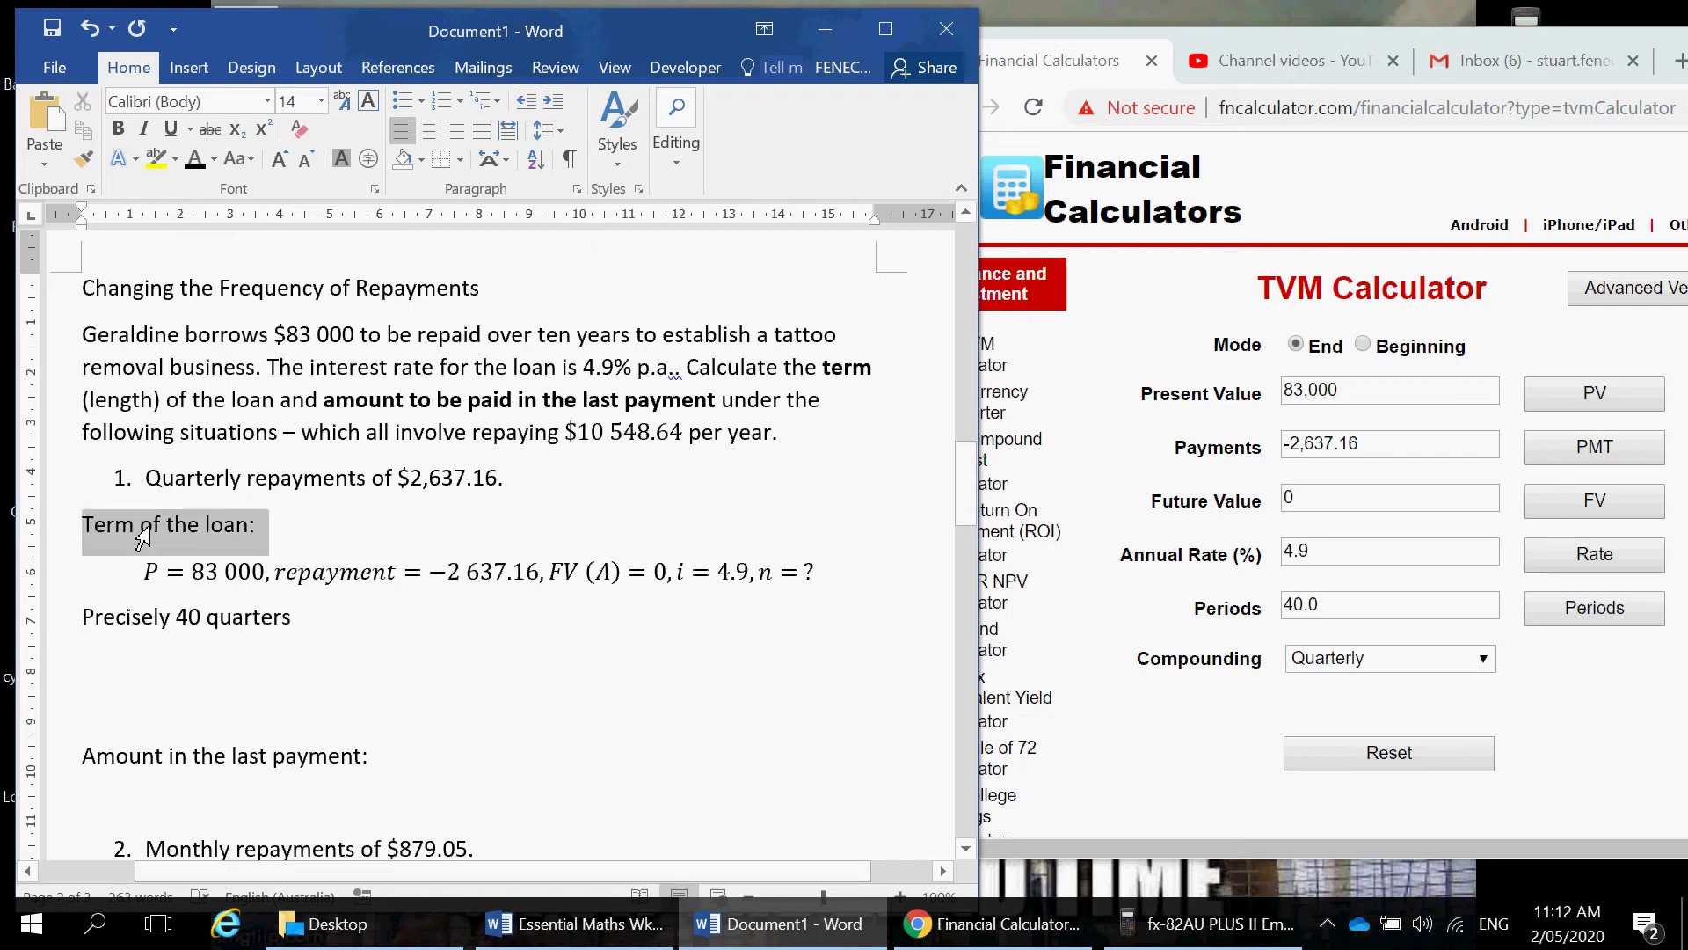
key(ctrl+b)
click(85, 757)
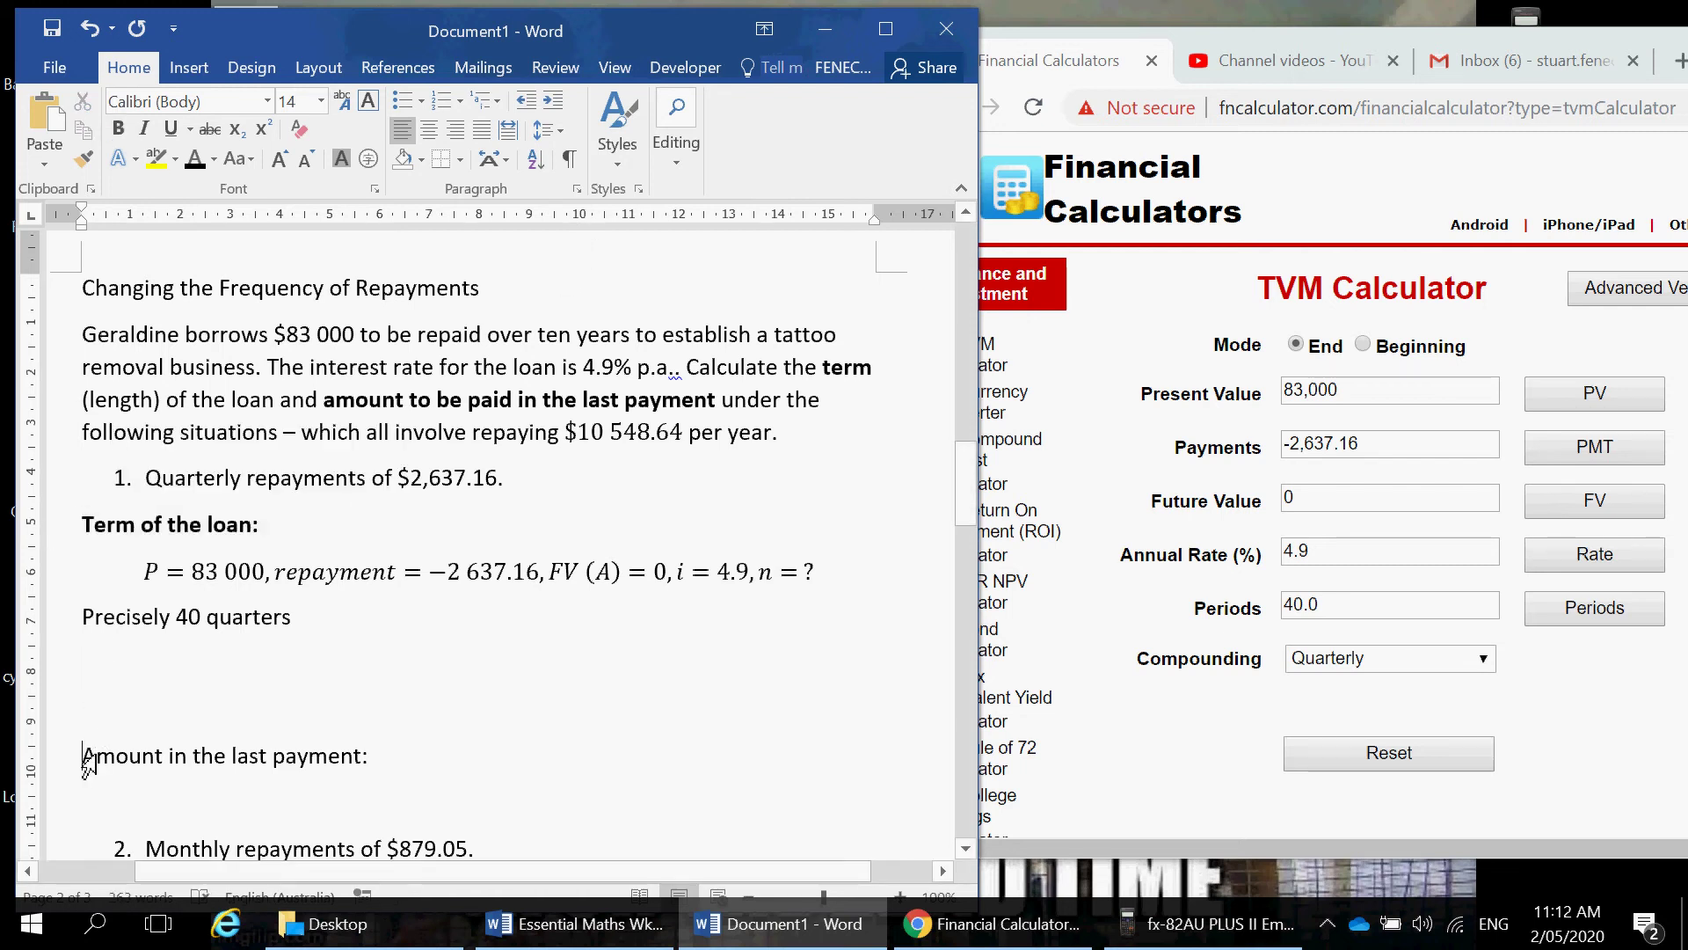
triple_click(88, 758)
key(ctrl+b)
click(211, 663)
click(189, 67)
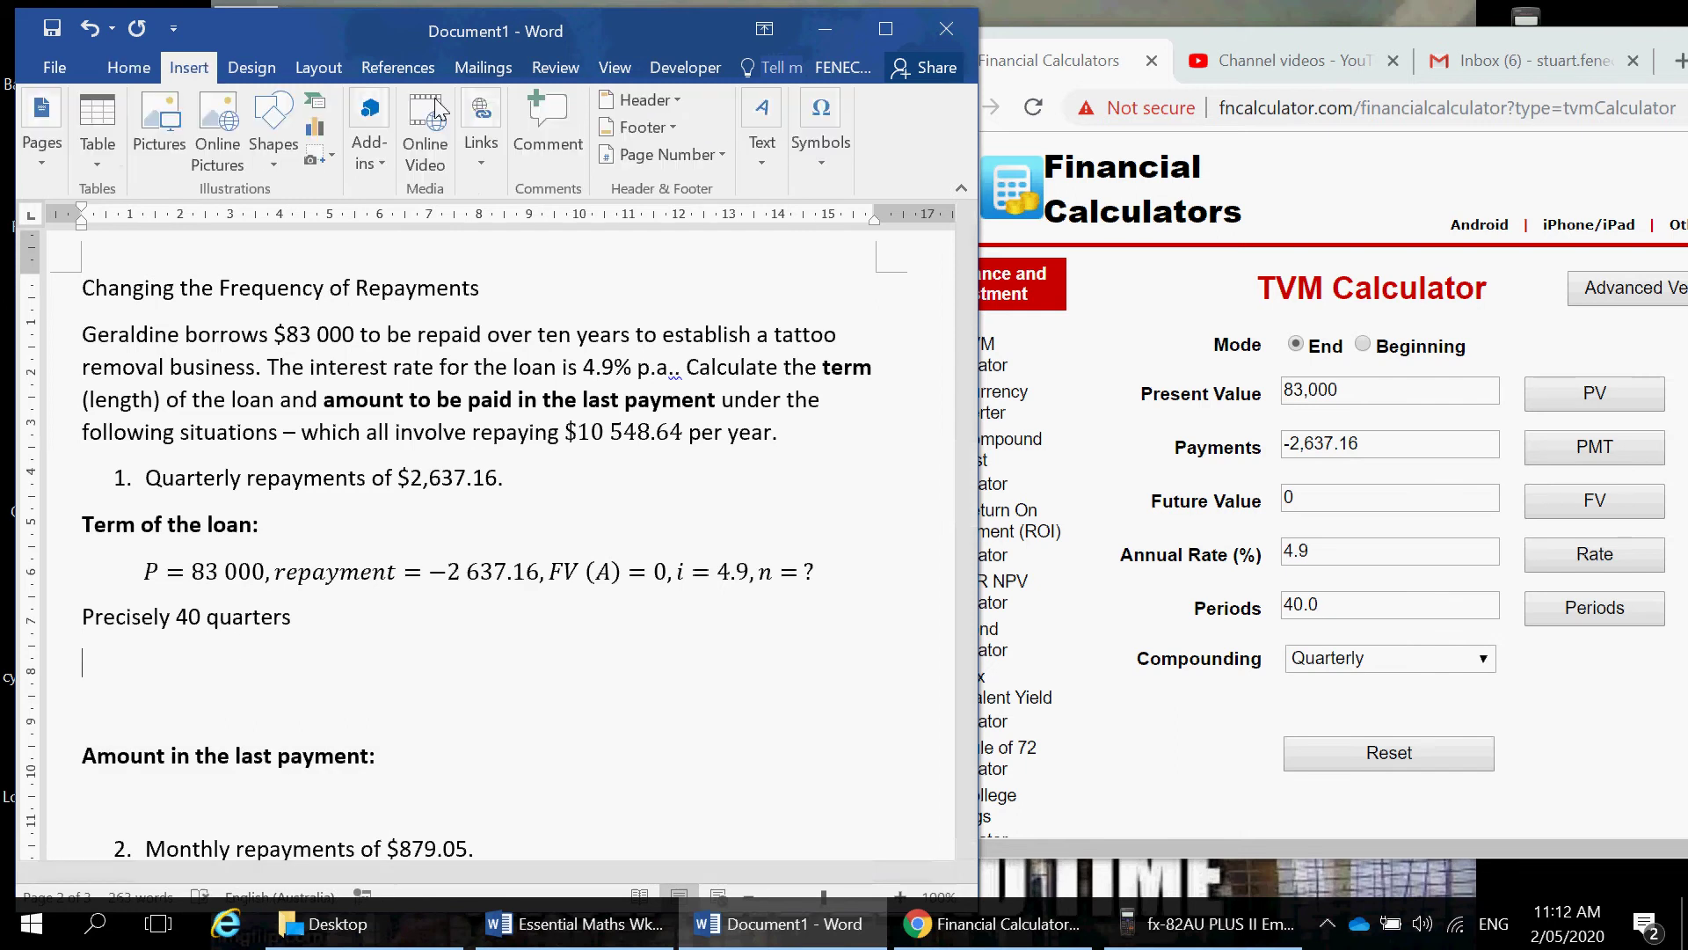
click(820, 127)
Step: Add a left-aligned equation reading 40/4 = 10 years below the answer
click(826, 227)
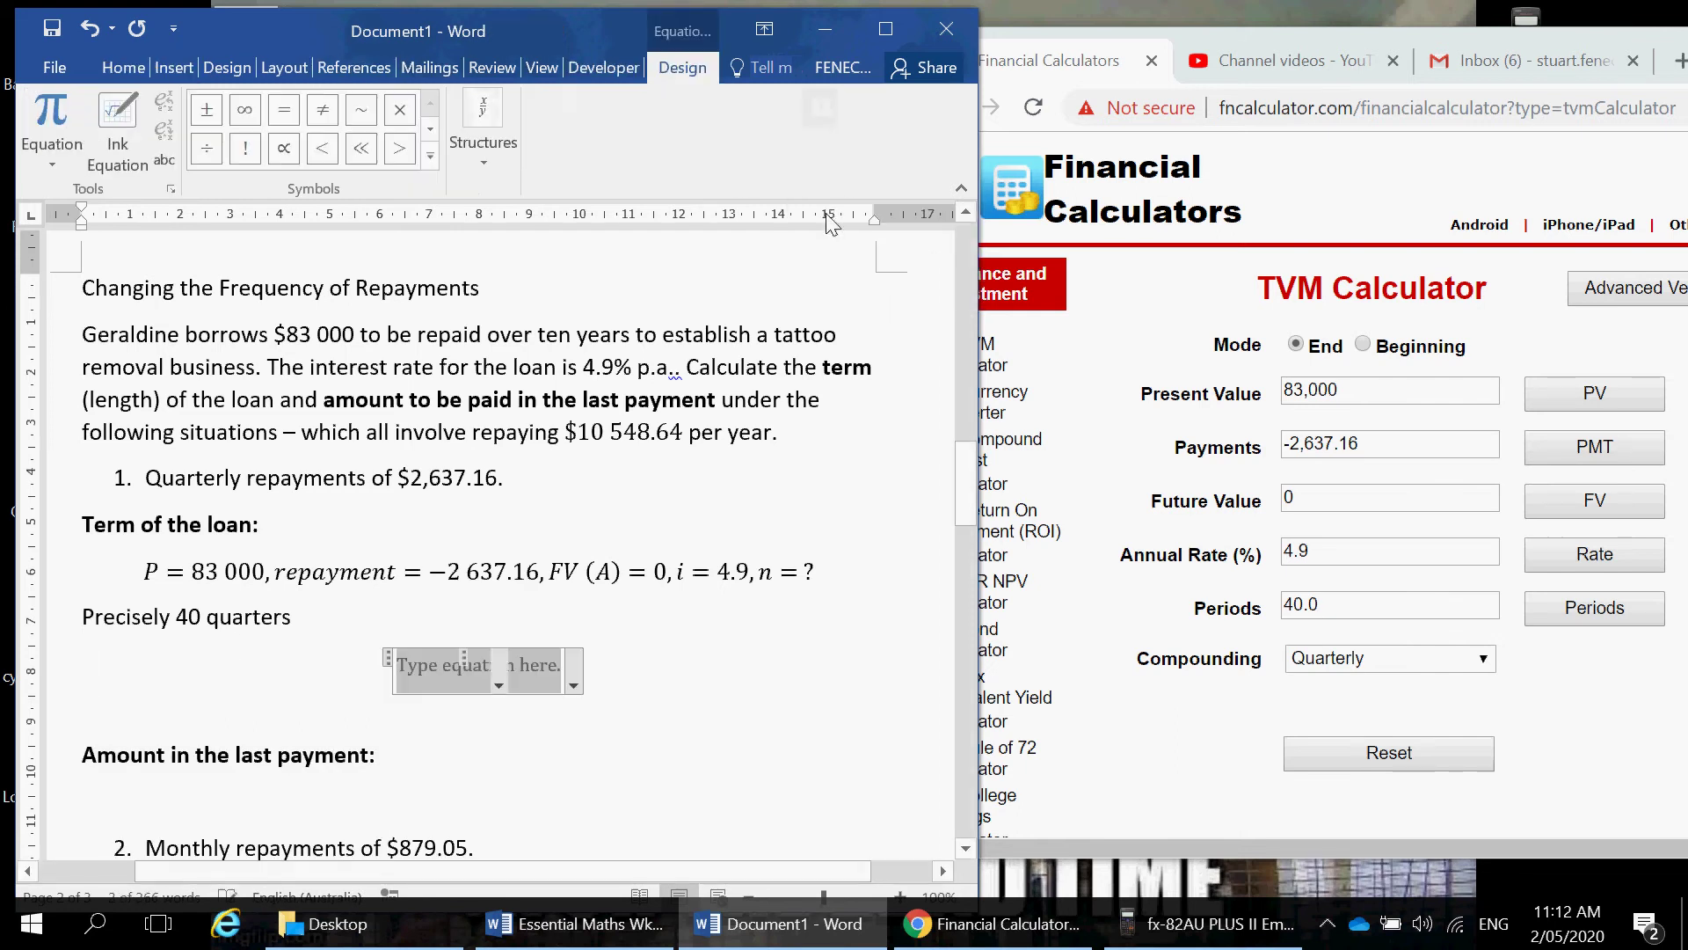
text(40-1)
key(BackSpace)
key(BackSpace)
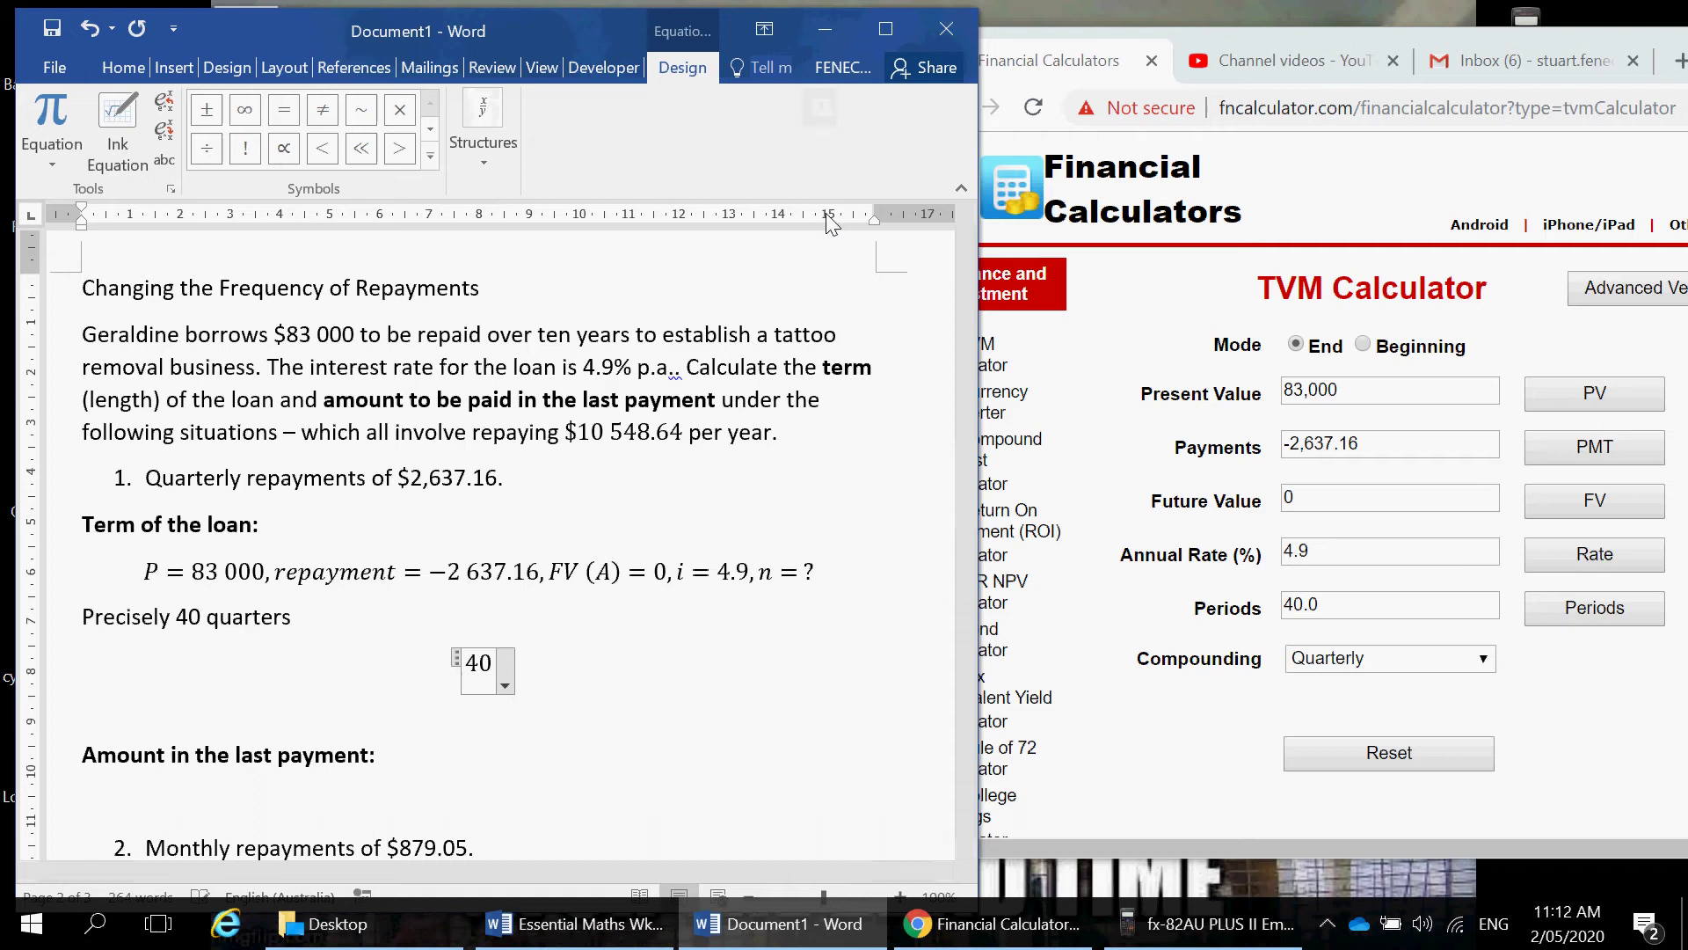
text(/4 = 10)
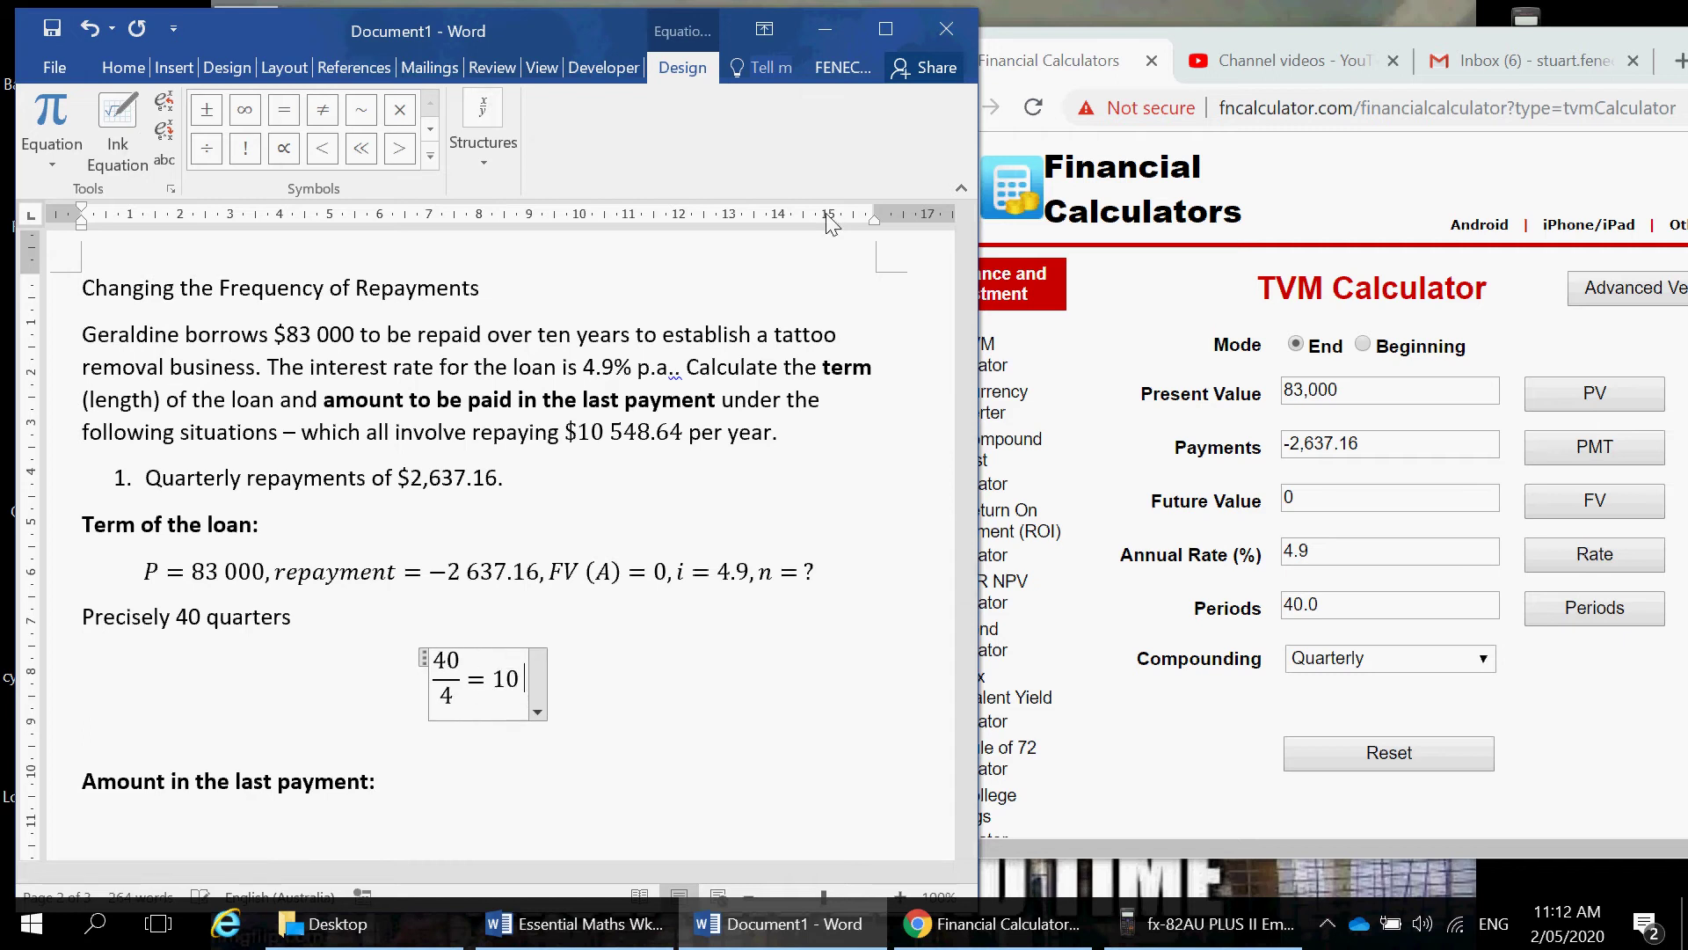
text( years)
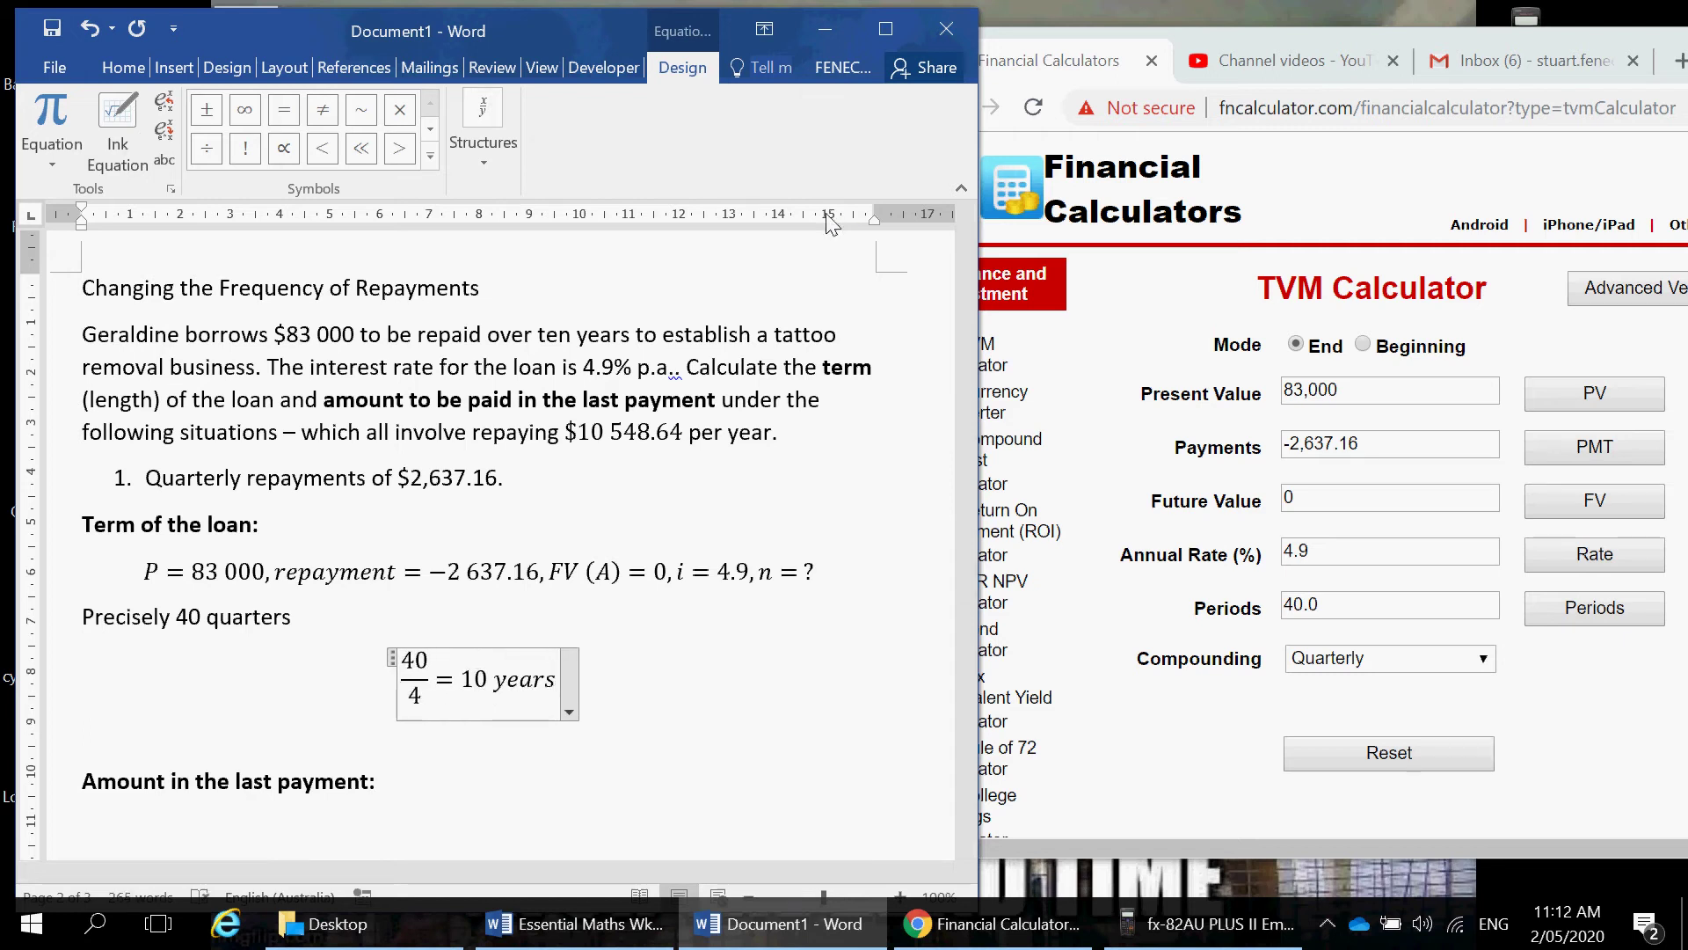
click(123, 68)
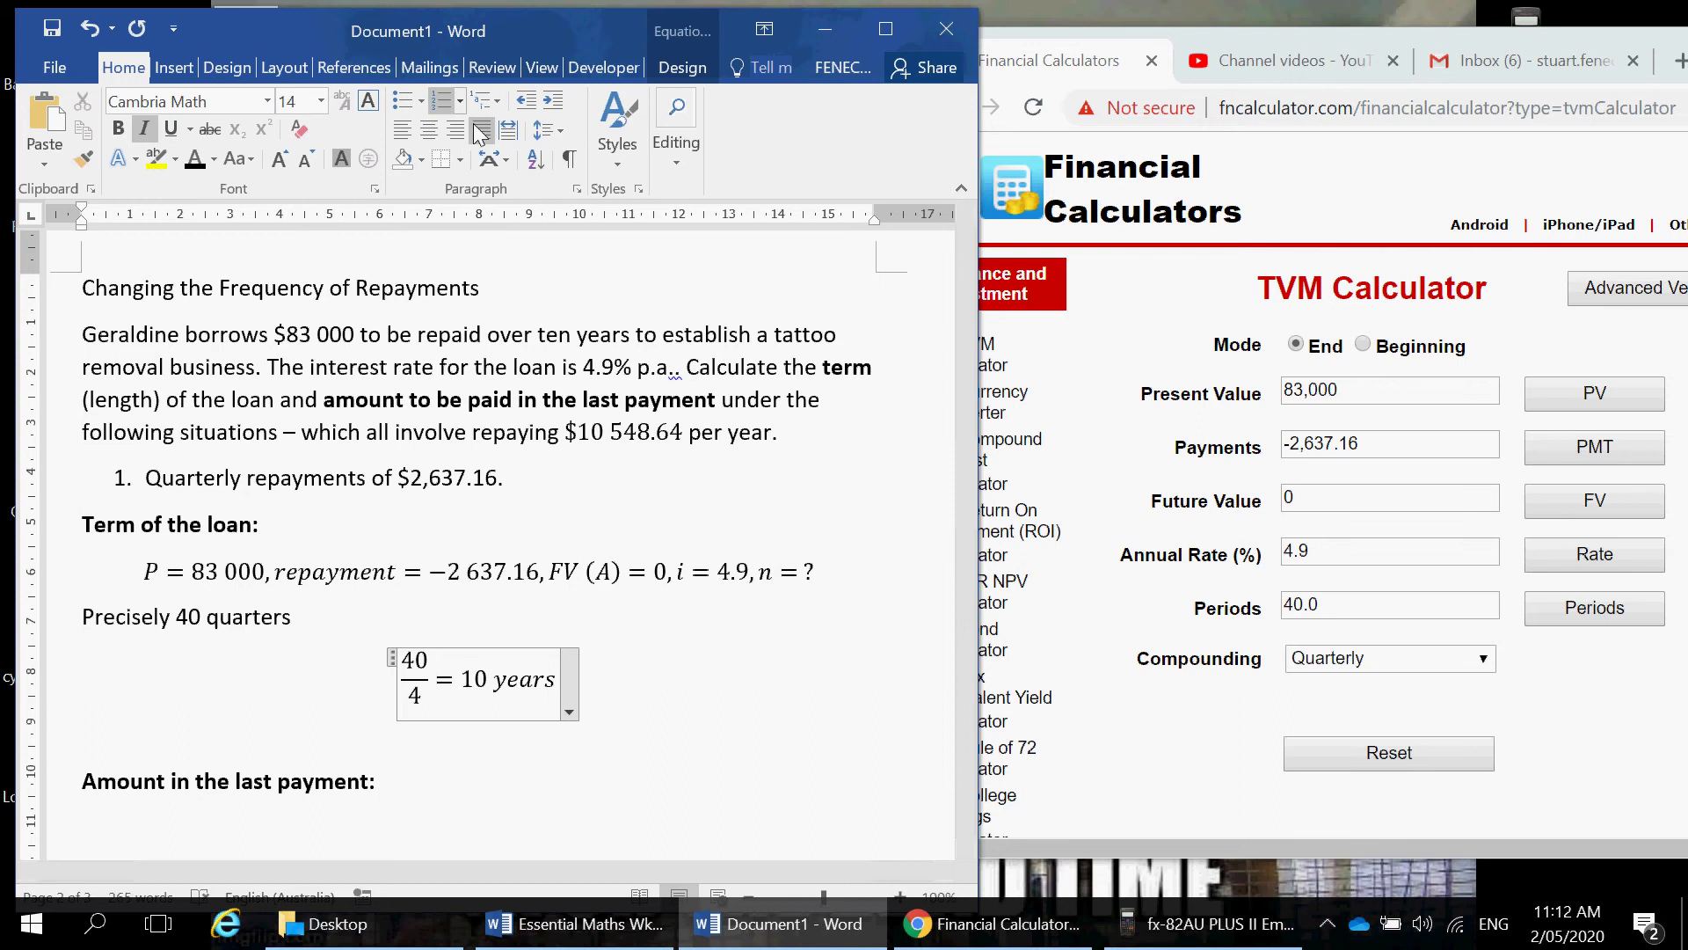
click(401, 132)
click(425, 701)
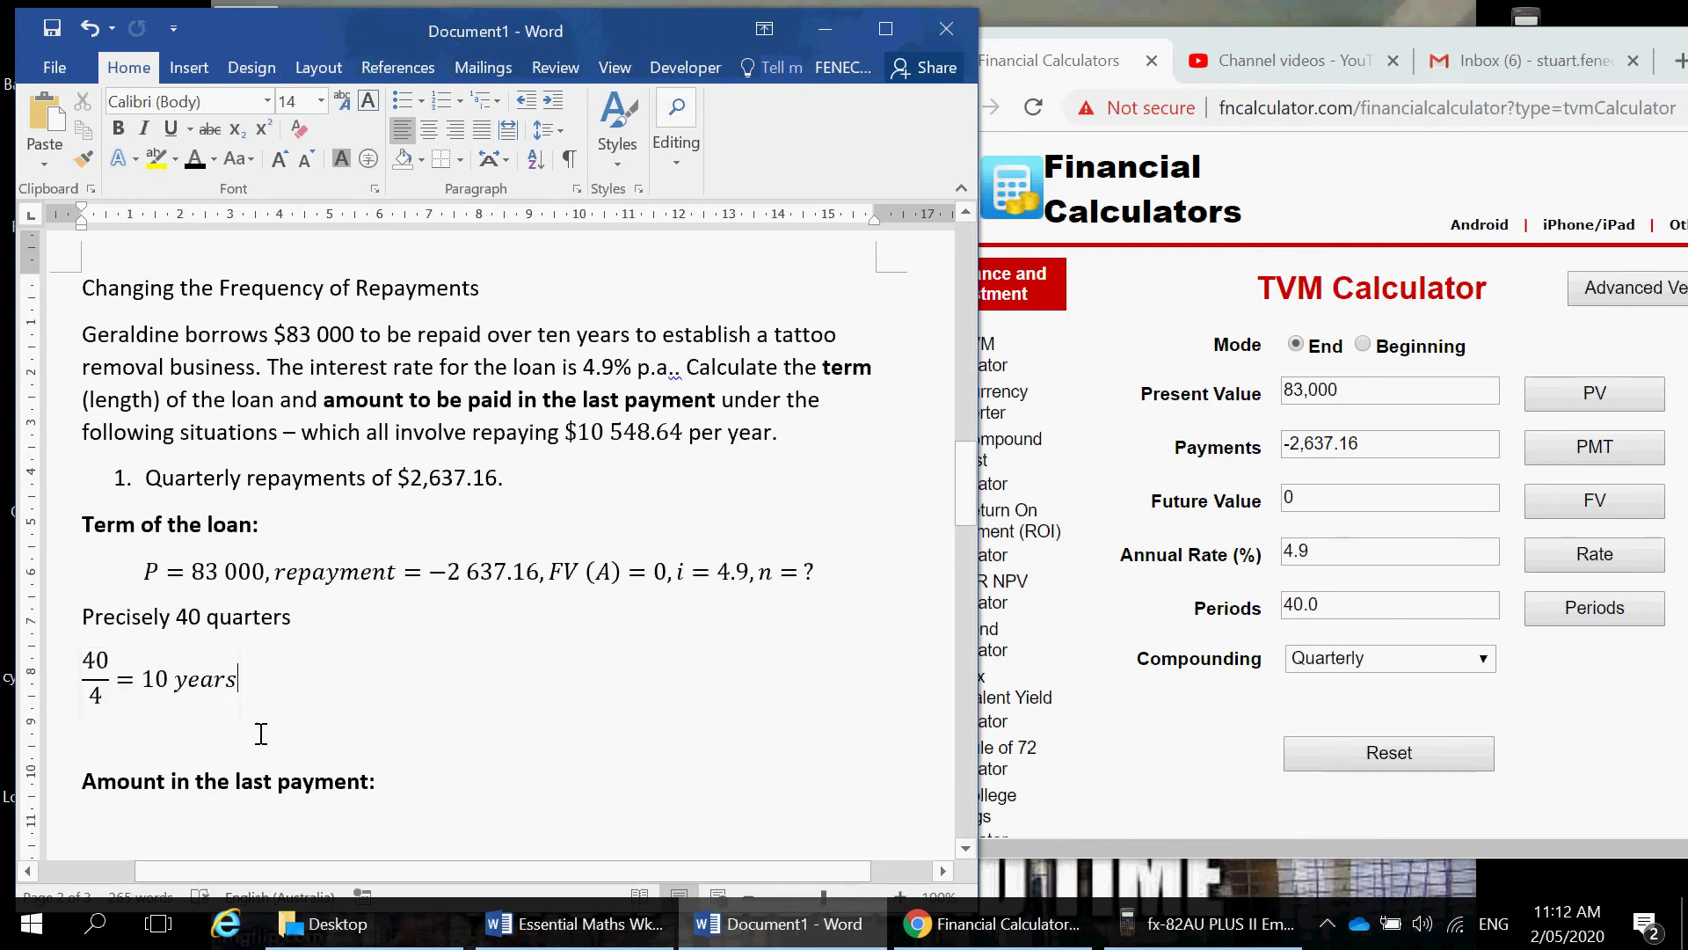
scroll(264, 739, down, 1)
Step: Write 'The last payment will be a normal payment of $2 637.16.' under the last-payment heading
click(317, 746)
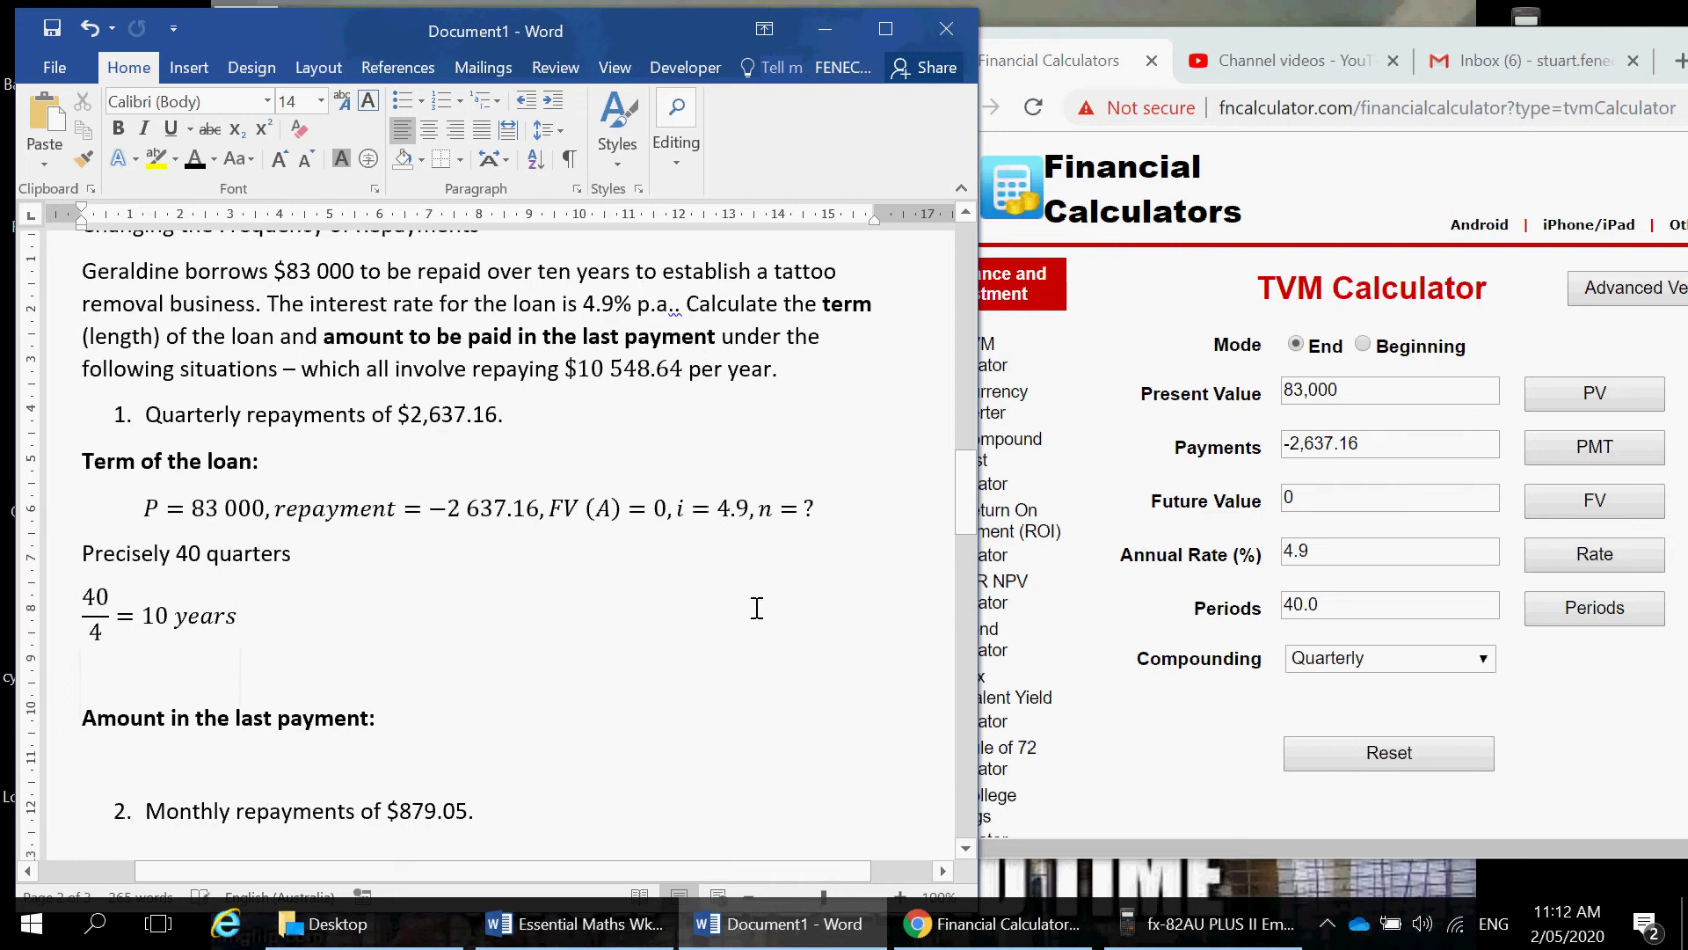
key(Return)
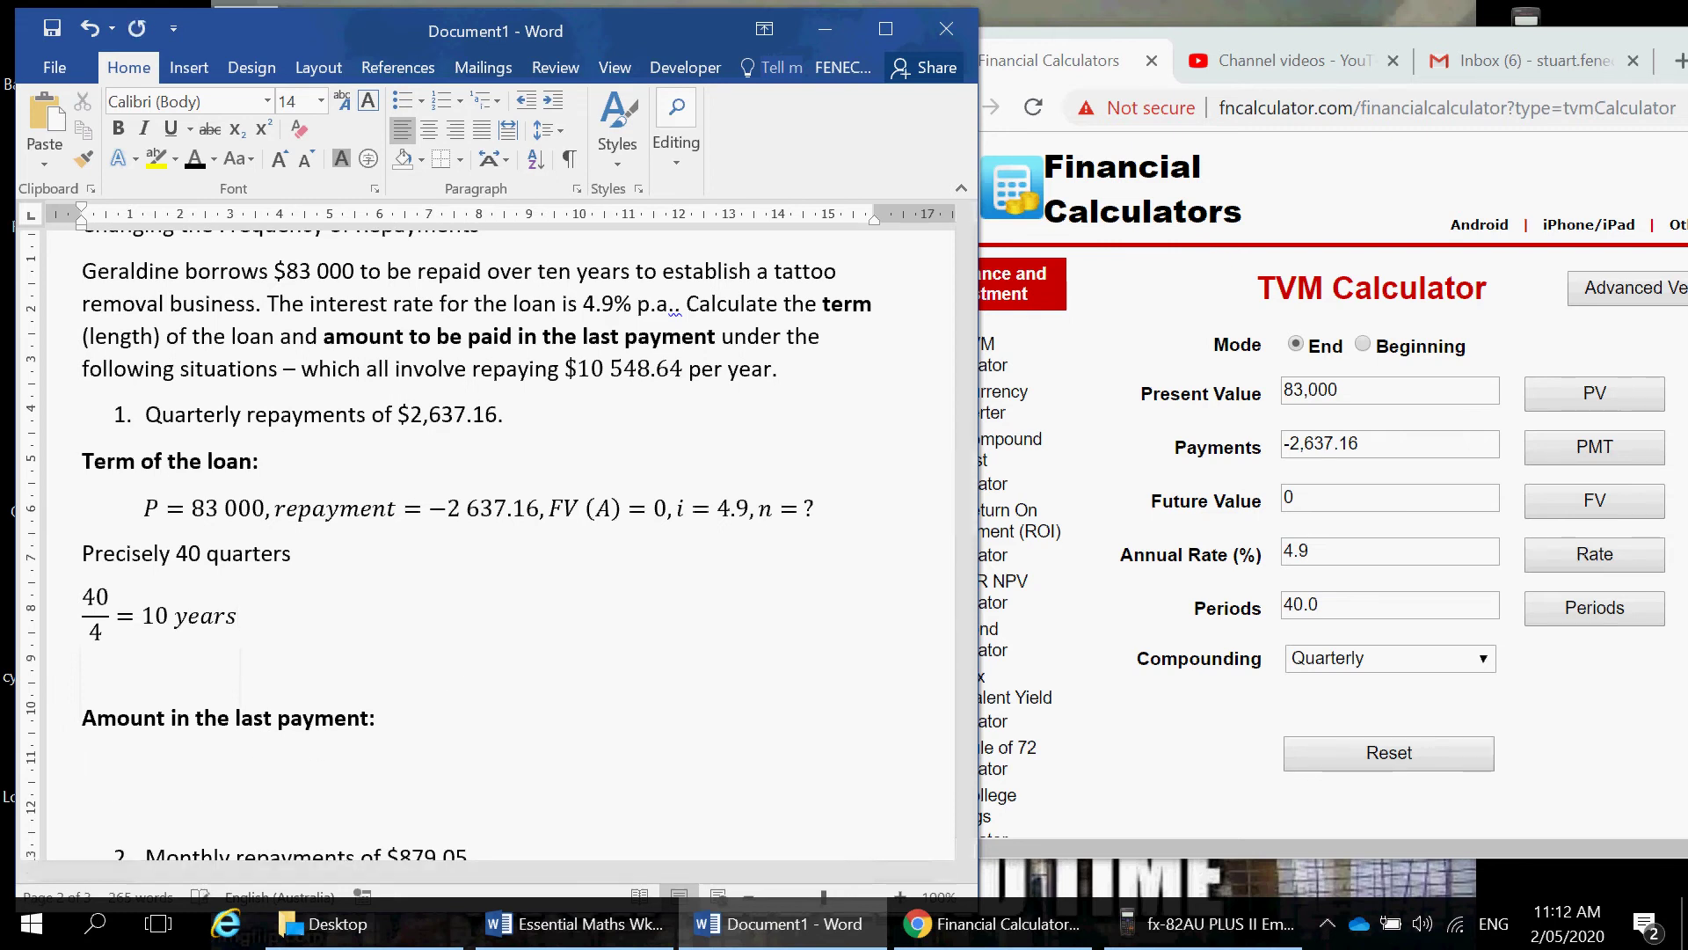
text(The last payment will be)
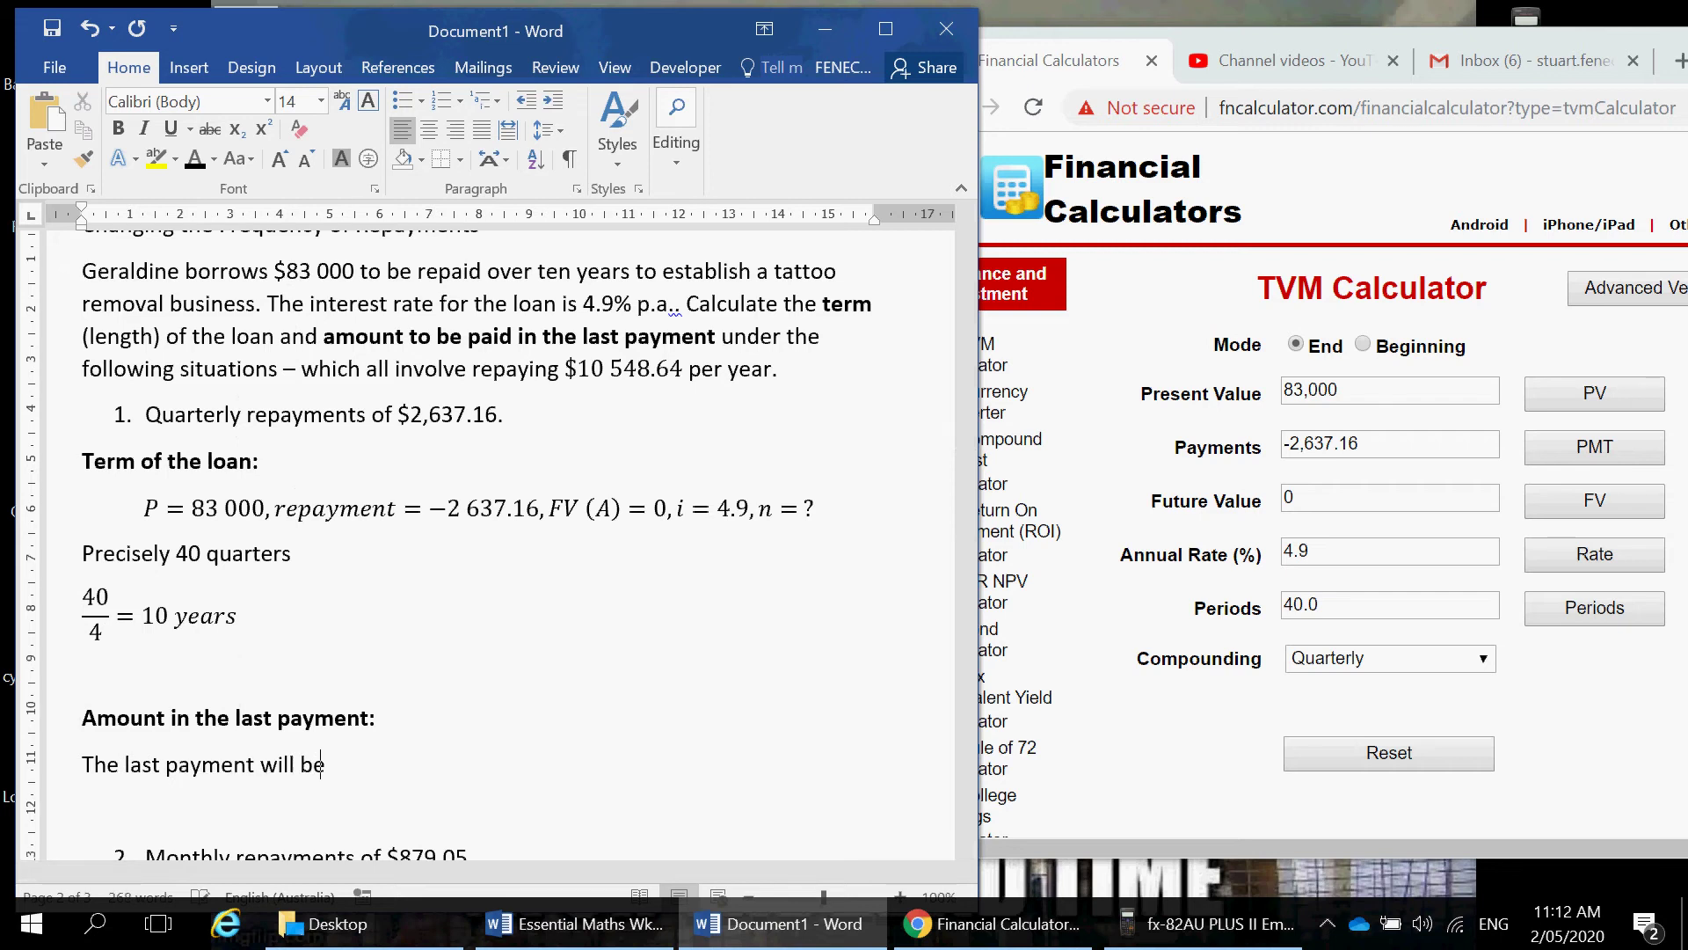
text( a normal paymen)
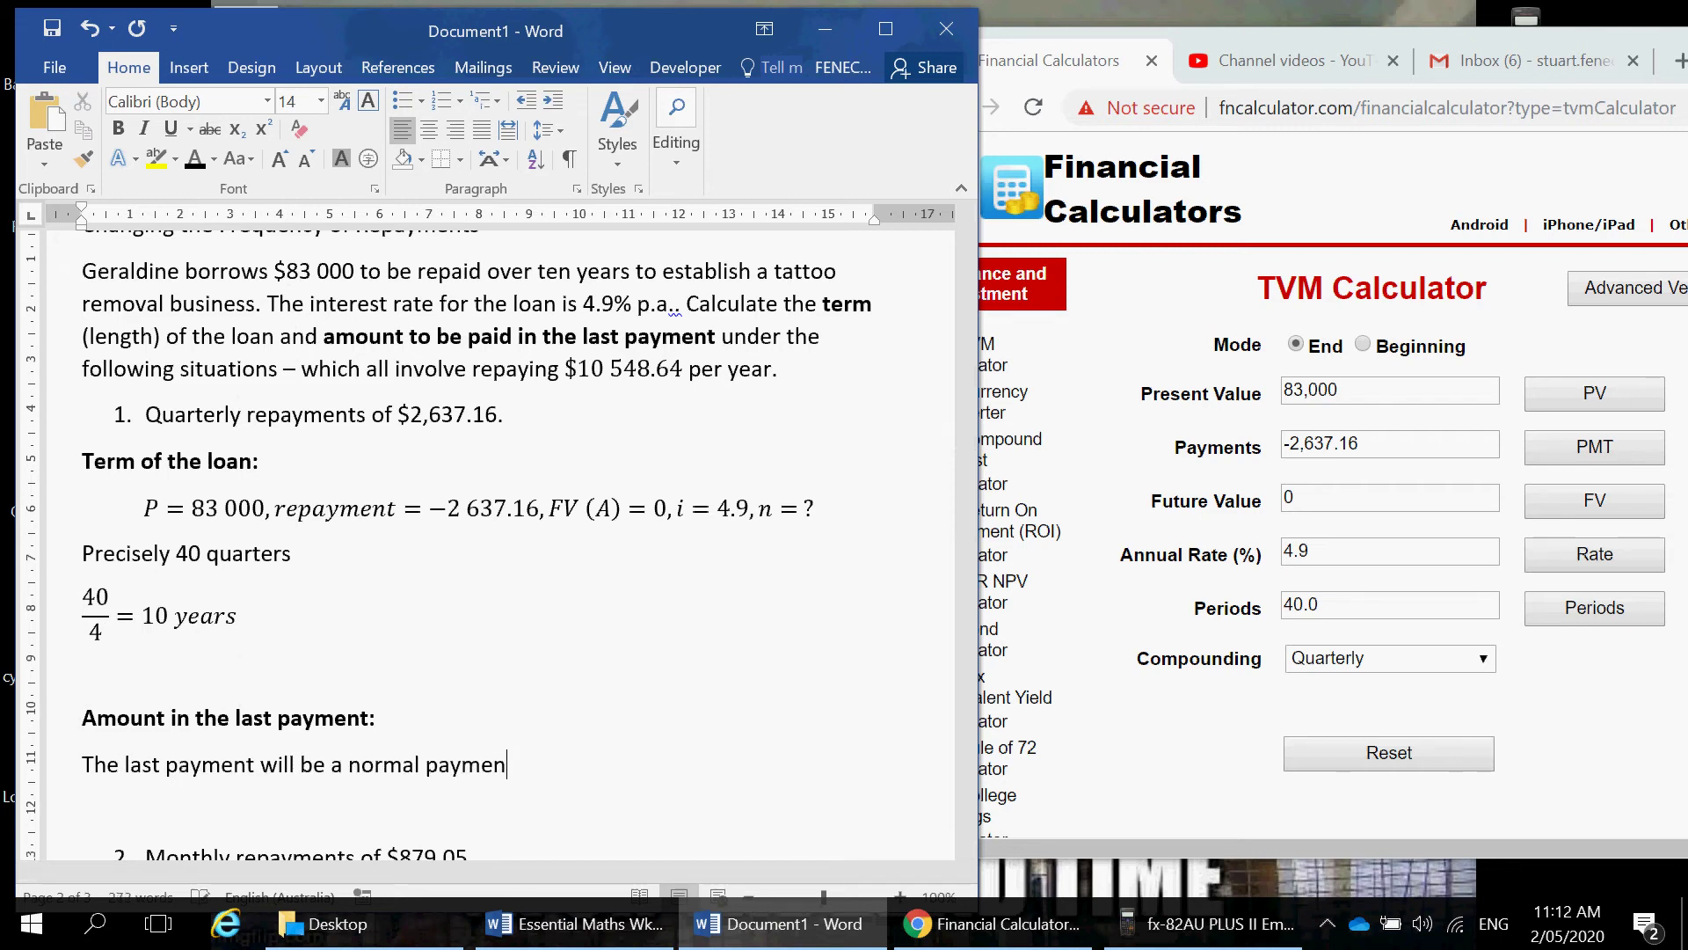
text(t of $2 637.16.)
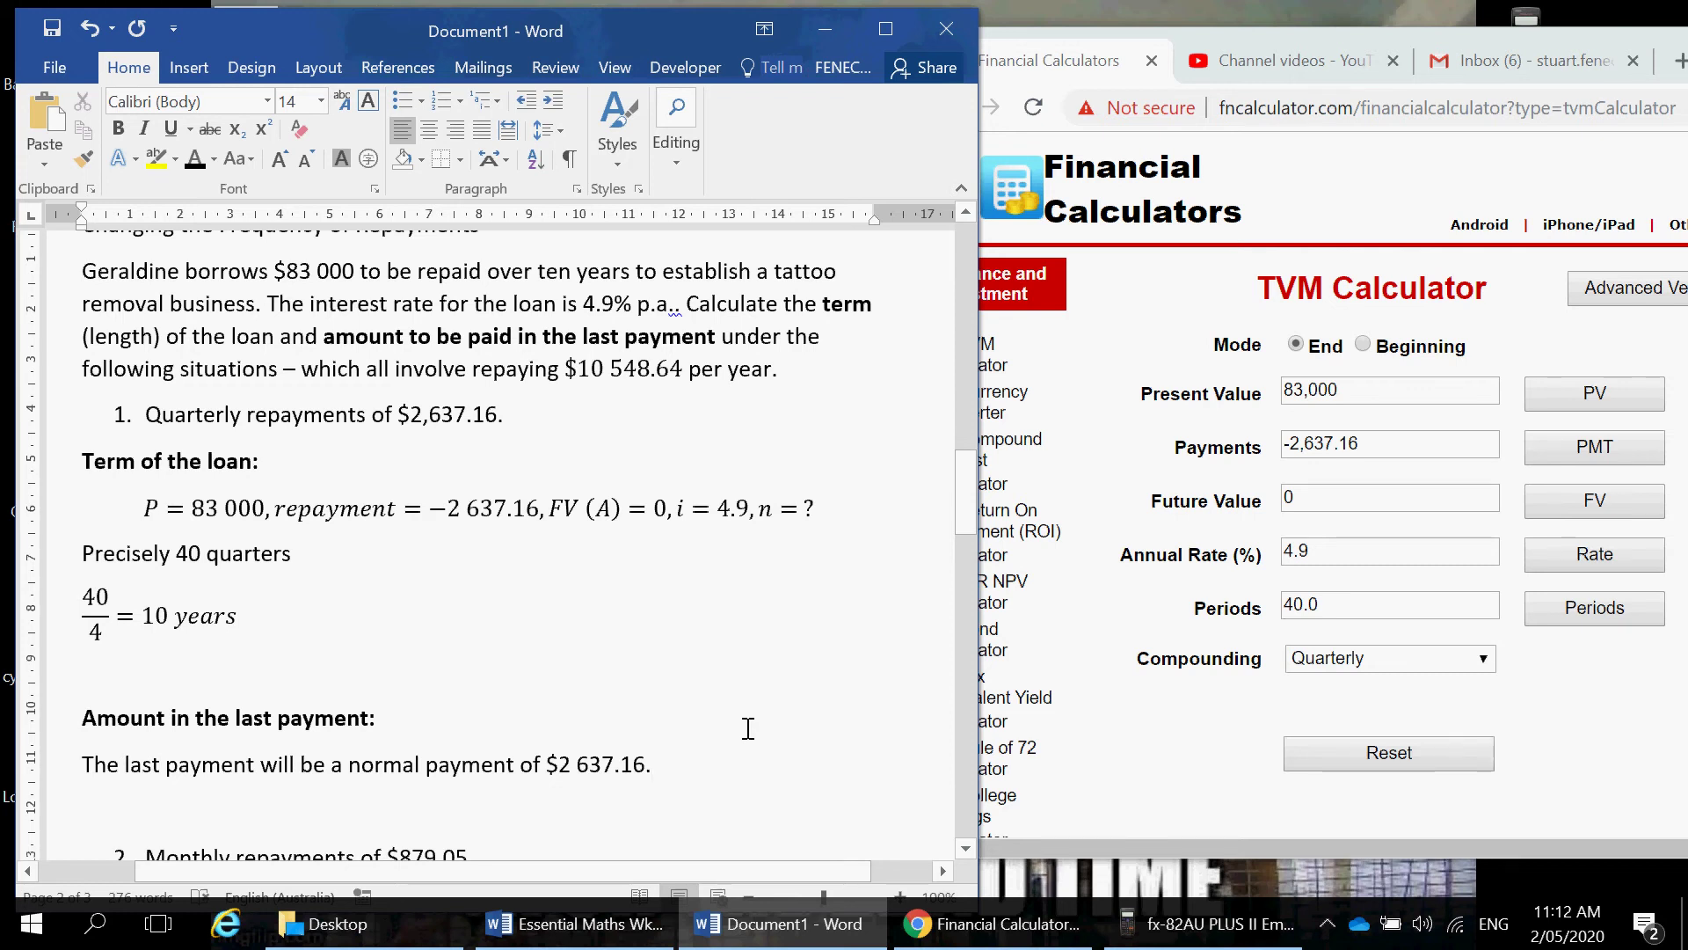
scroll(747, 724, down, 1)
scroll(743, 716, up, 1)
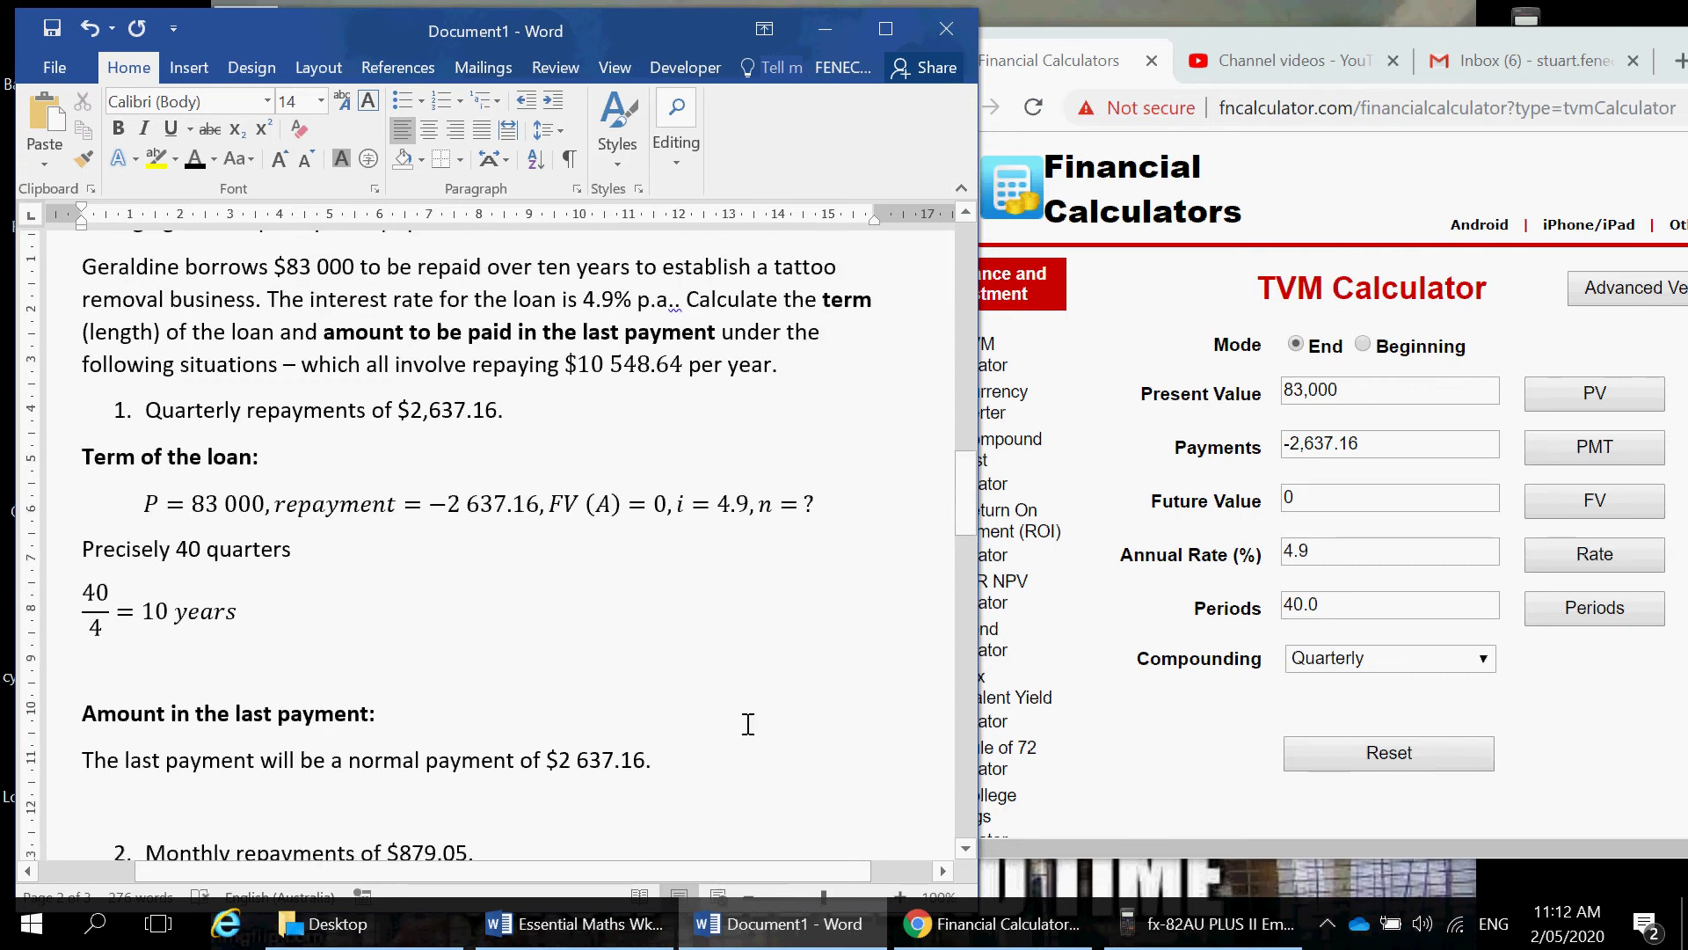
scroll(743, 717, down, 1)
key(Return)
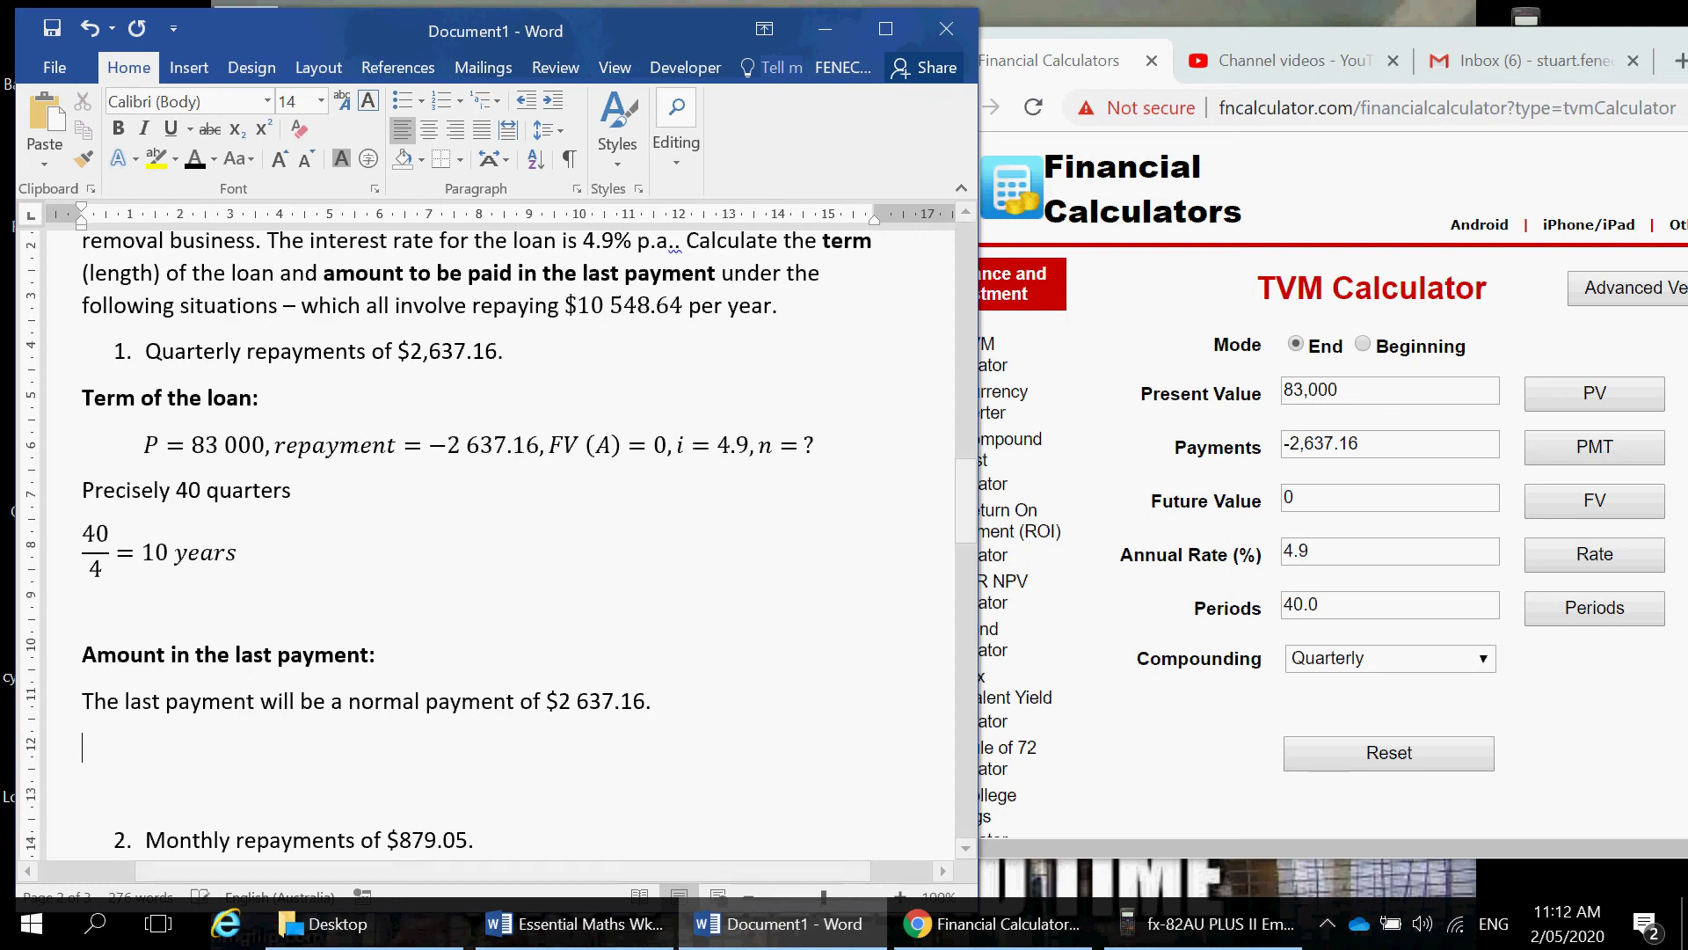
text(4)
key(BackSpace)
key(BackSpace)
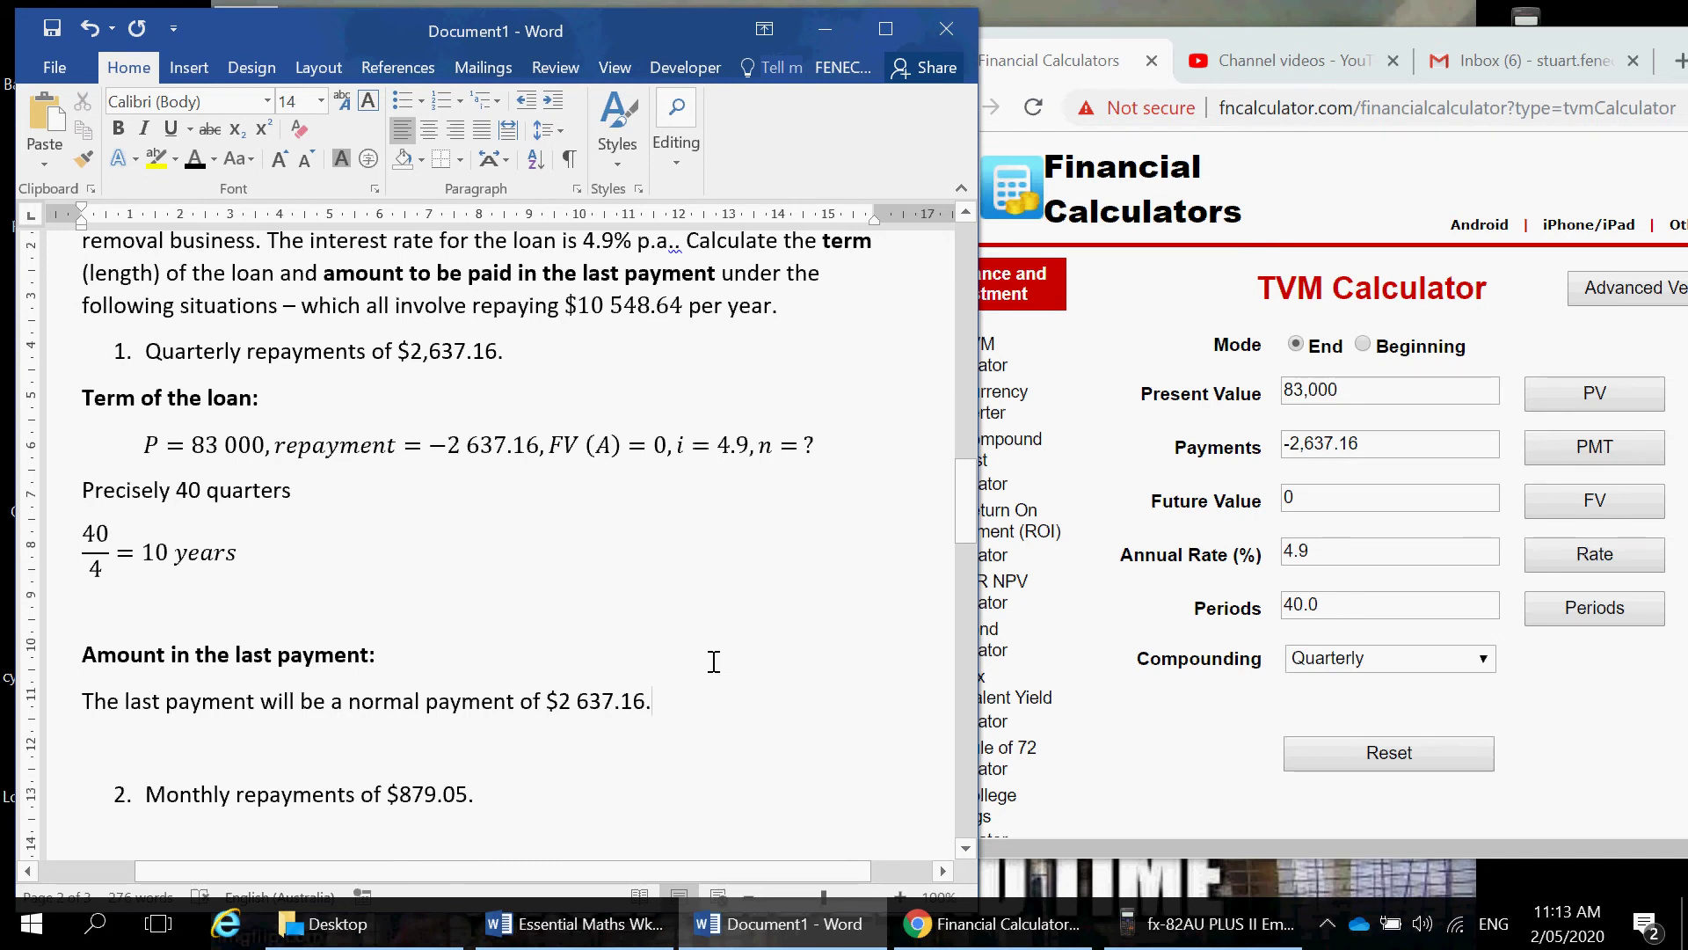
scroll(714, 661, up, 1)
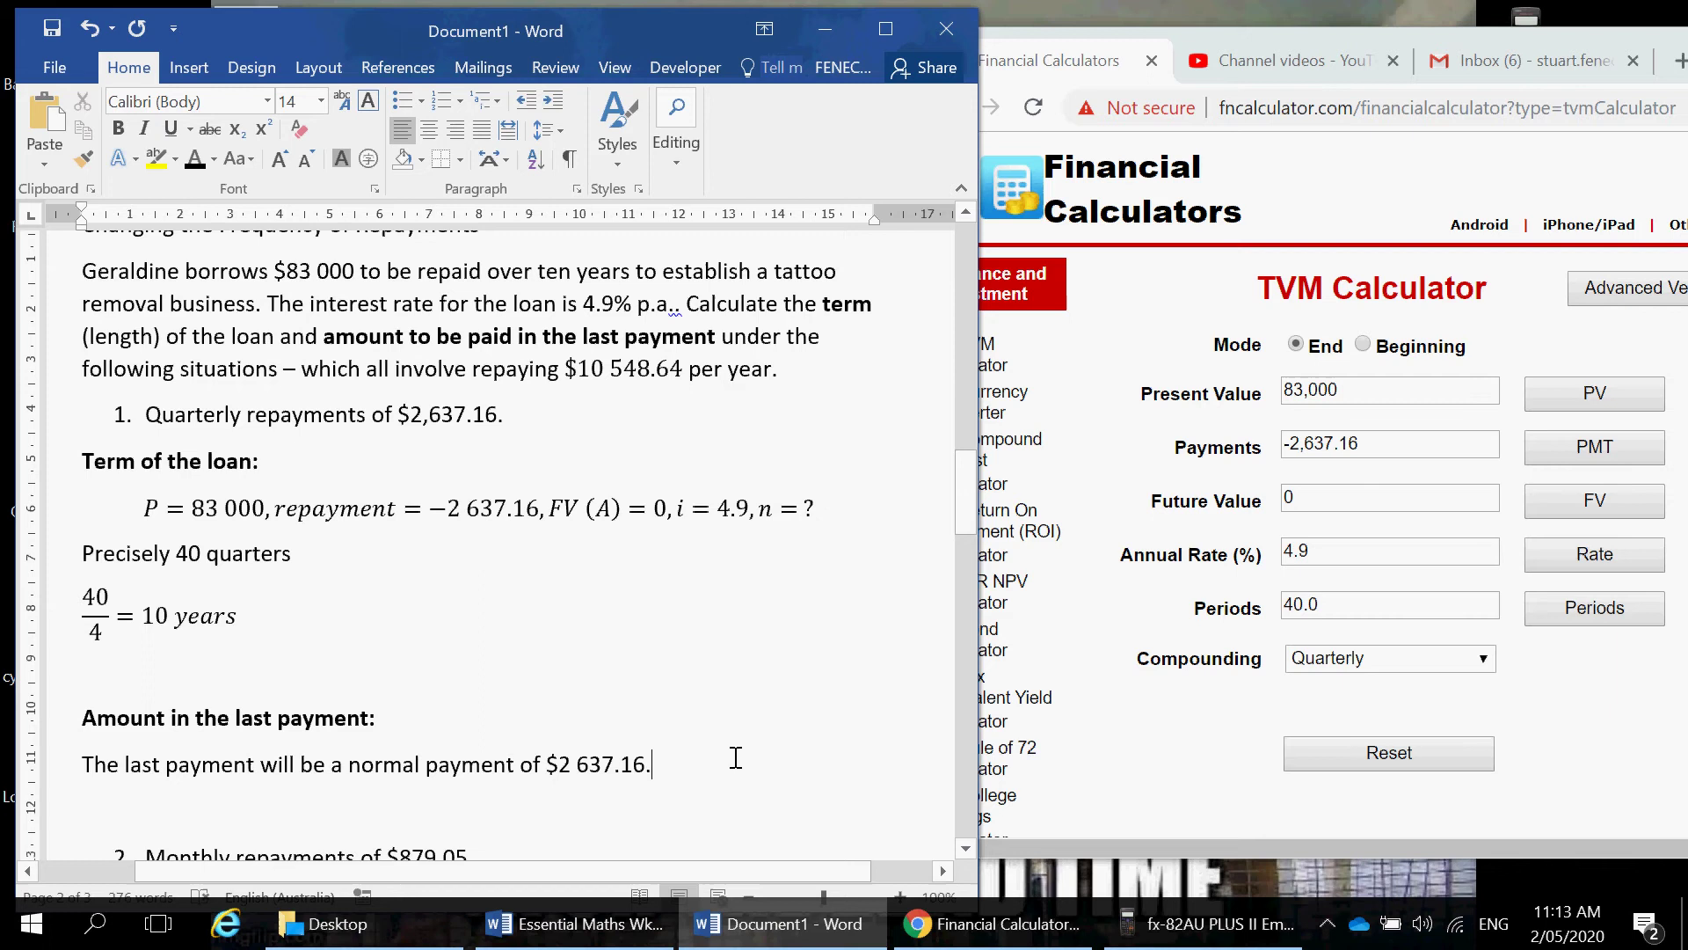
Step: Paste the Term of the loan heading below question 2 without numbering
scroll(736, 756, down, 2)
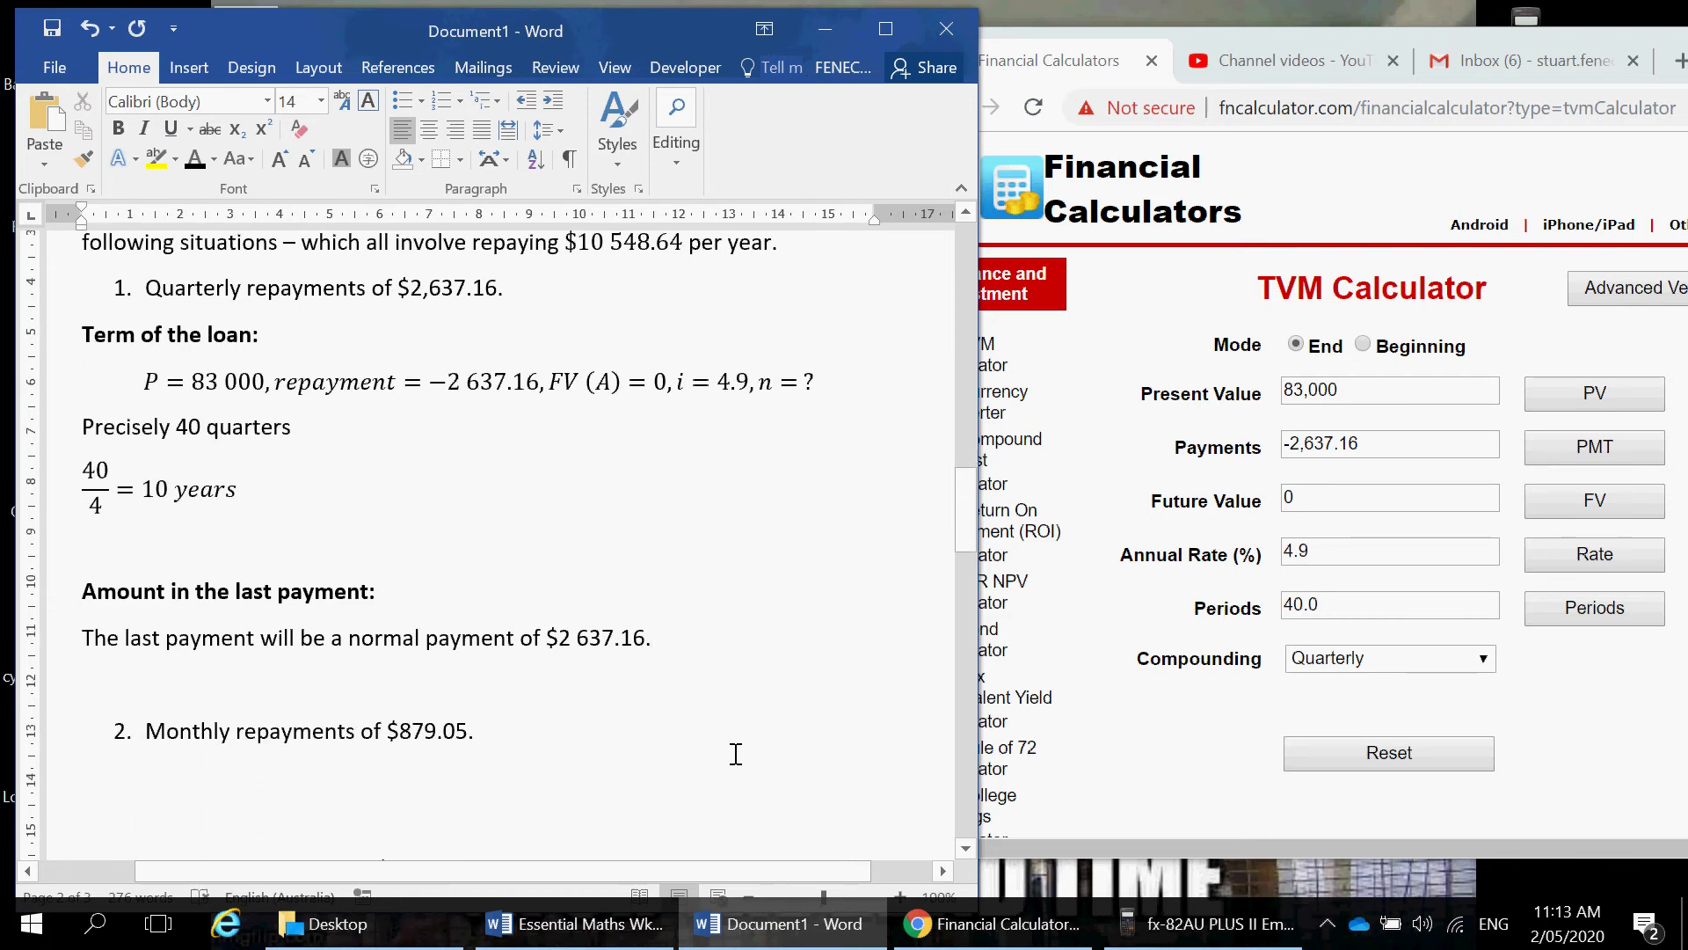
scroll(735, 754, up, 1)
scroll(736, 754, down, 1)
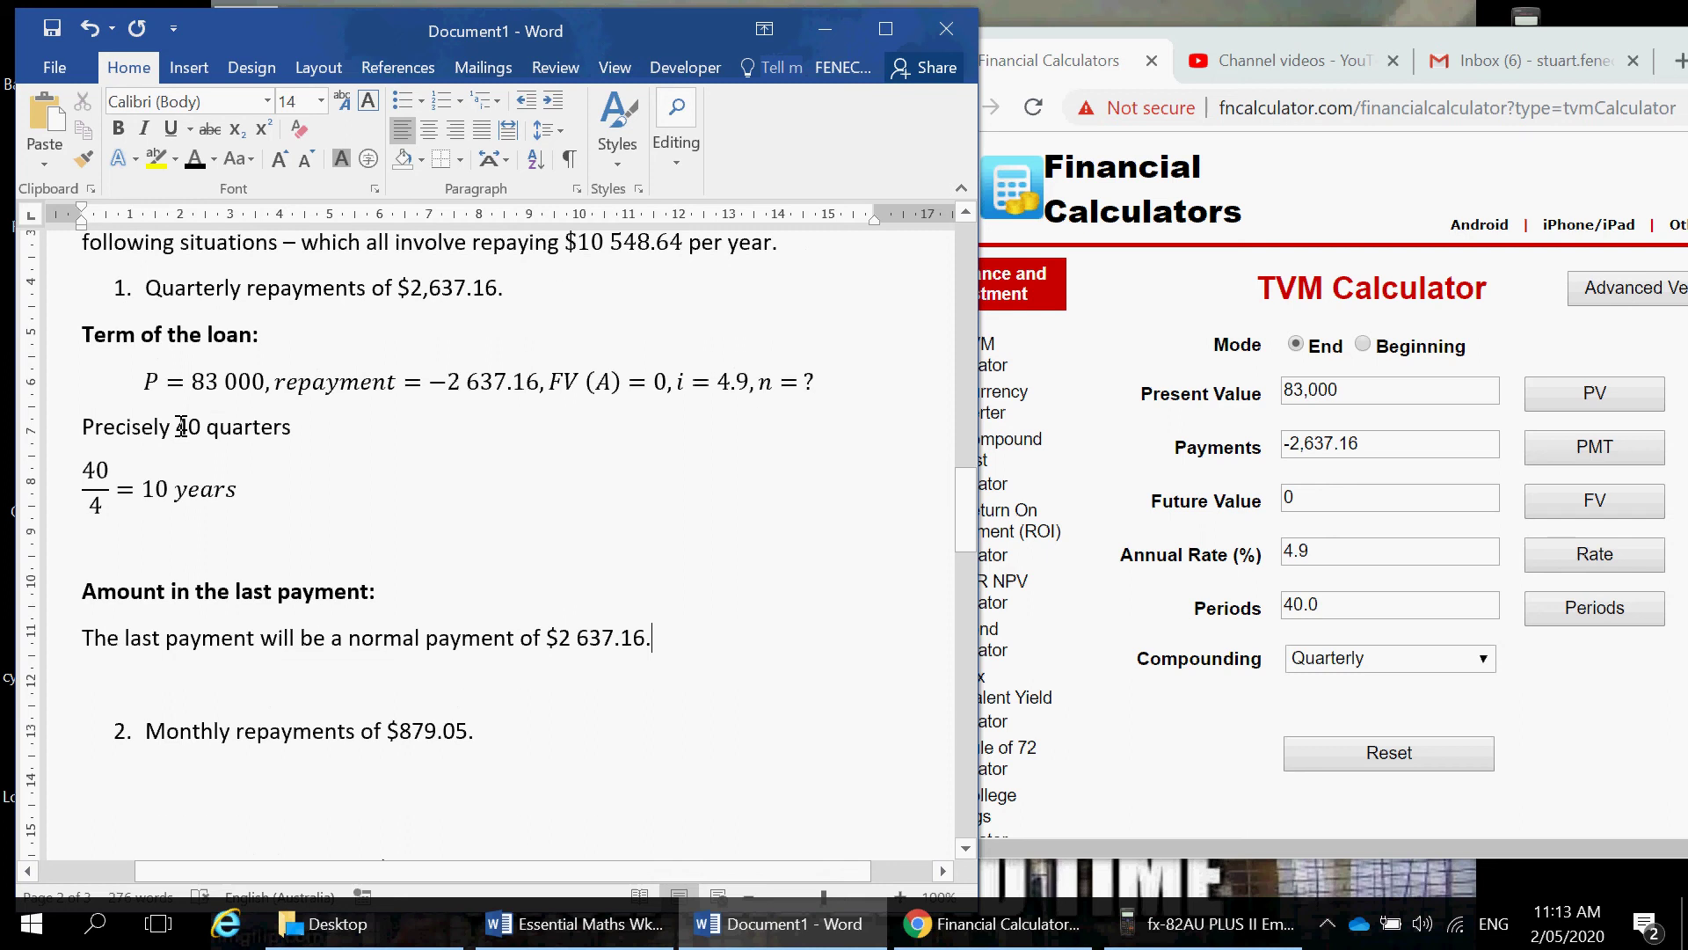
triple_click(92, 343)
key(ctrl+c)
click(293, 784)
key(ctrl+v)
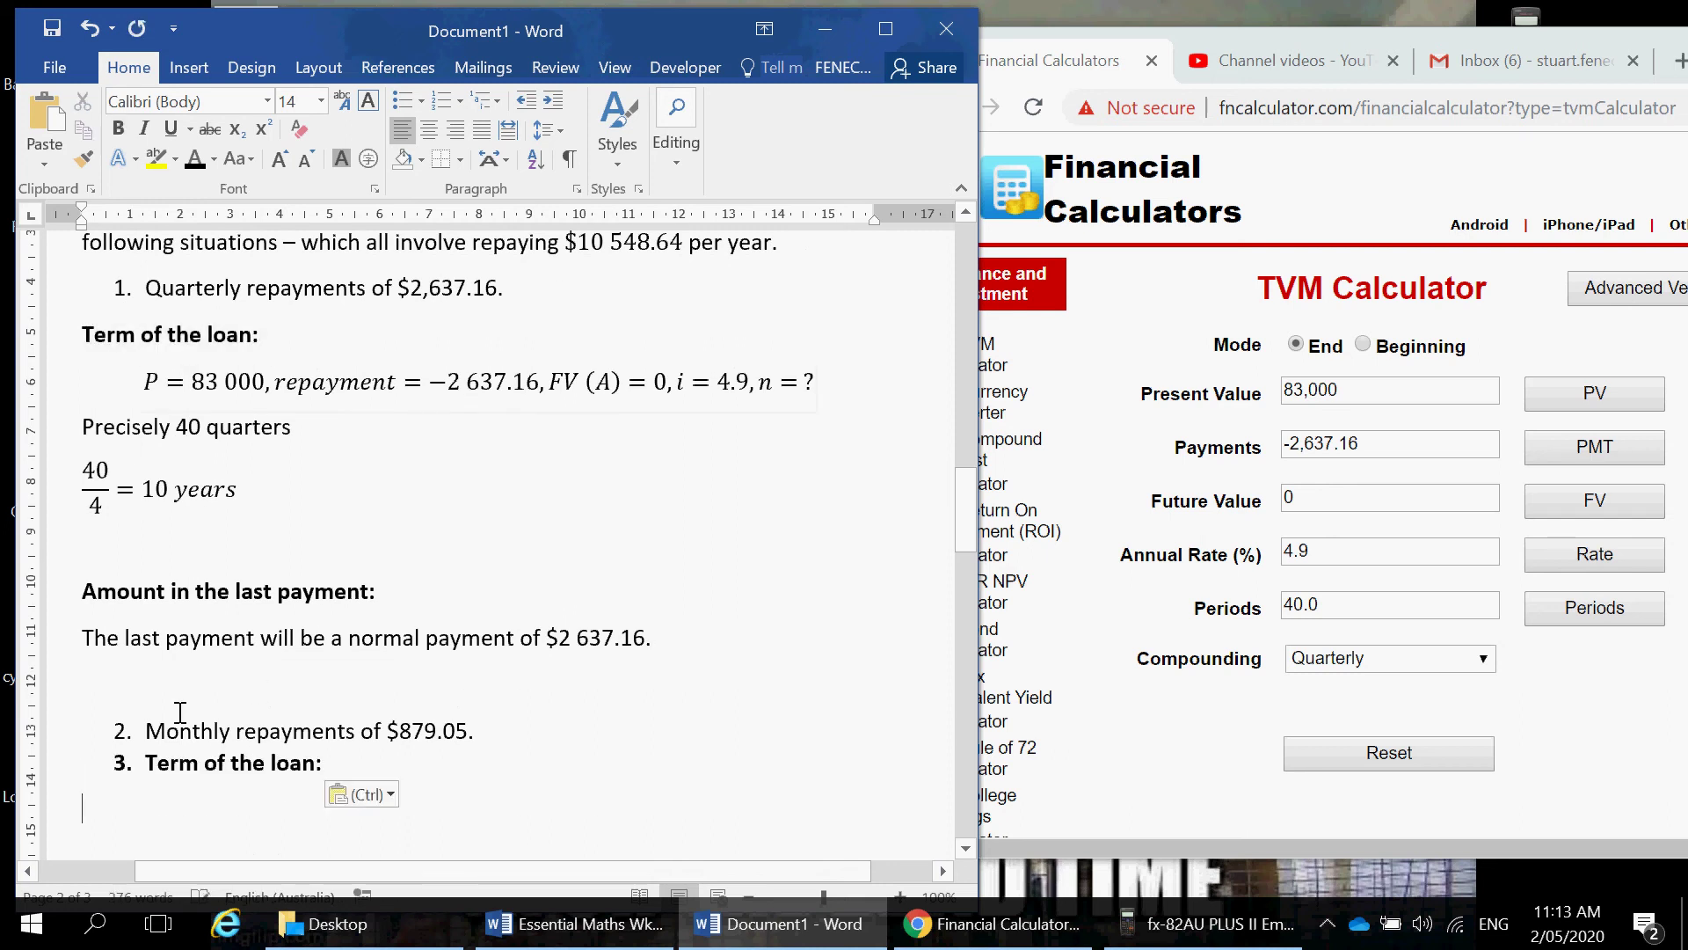
key(ctrl+z)
scroll(378, 669, down, 1)
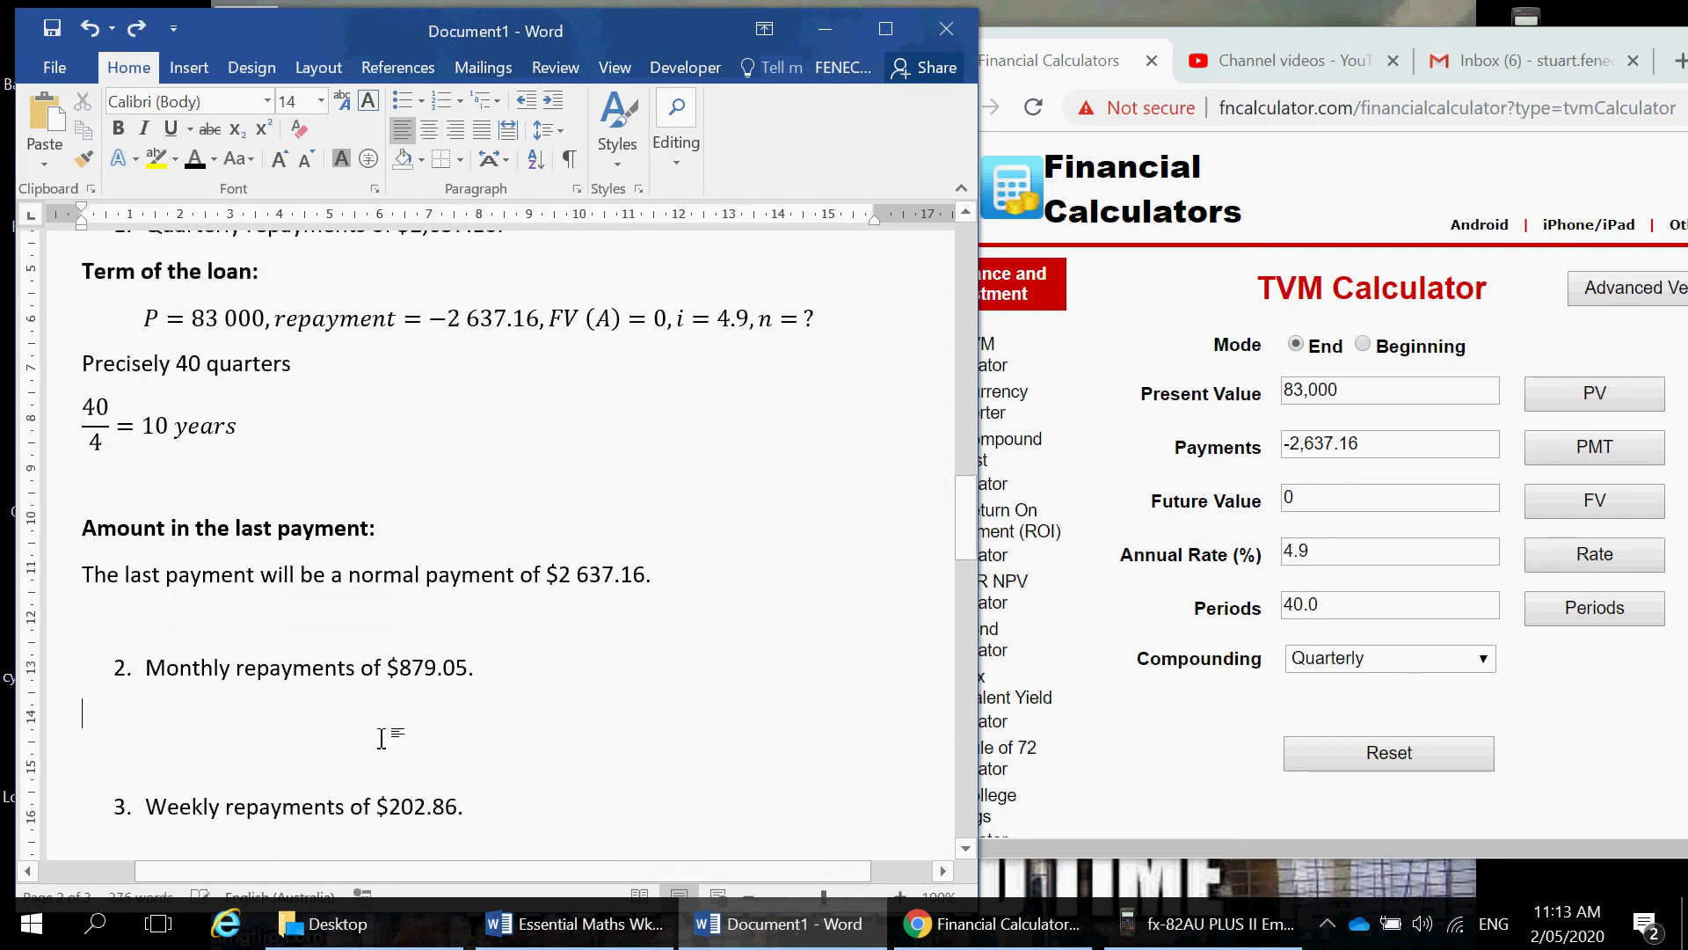
click(382, 739)
key(ctrl+v)
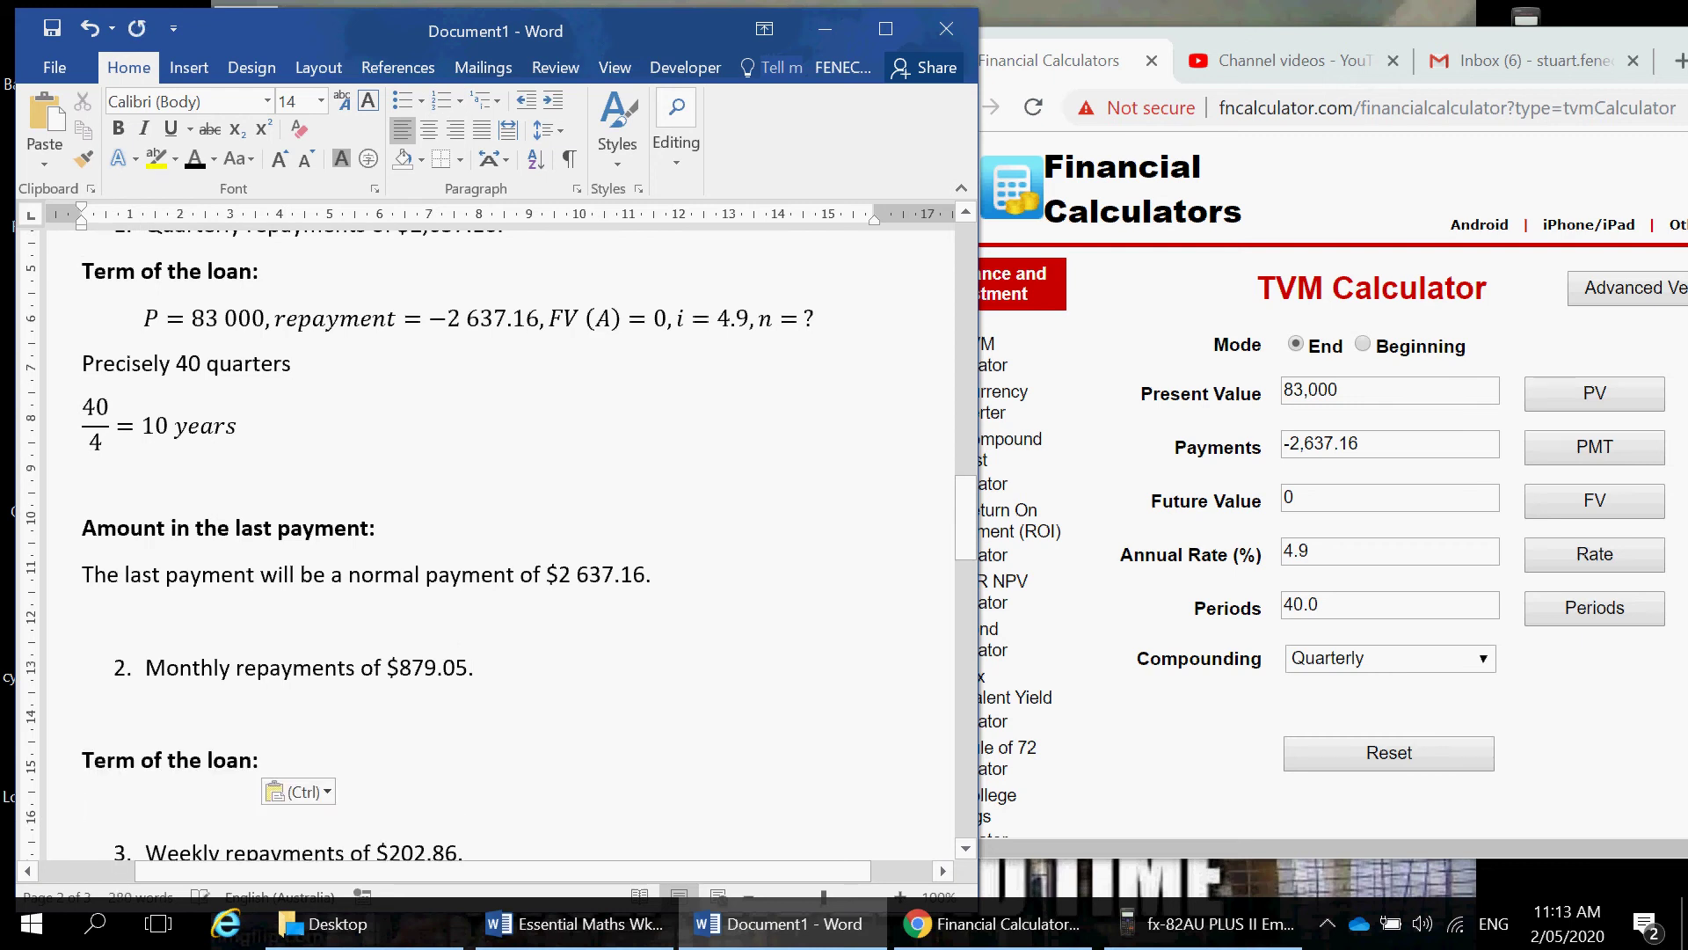
key(Return)
key(Up)
key(Up)
key(Up)
key(Delete)
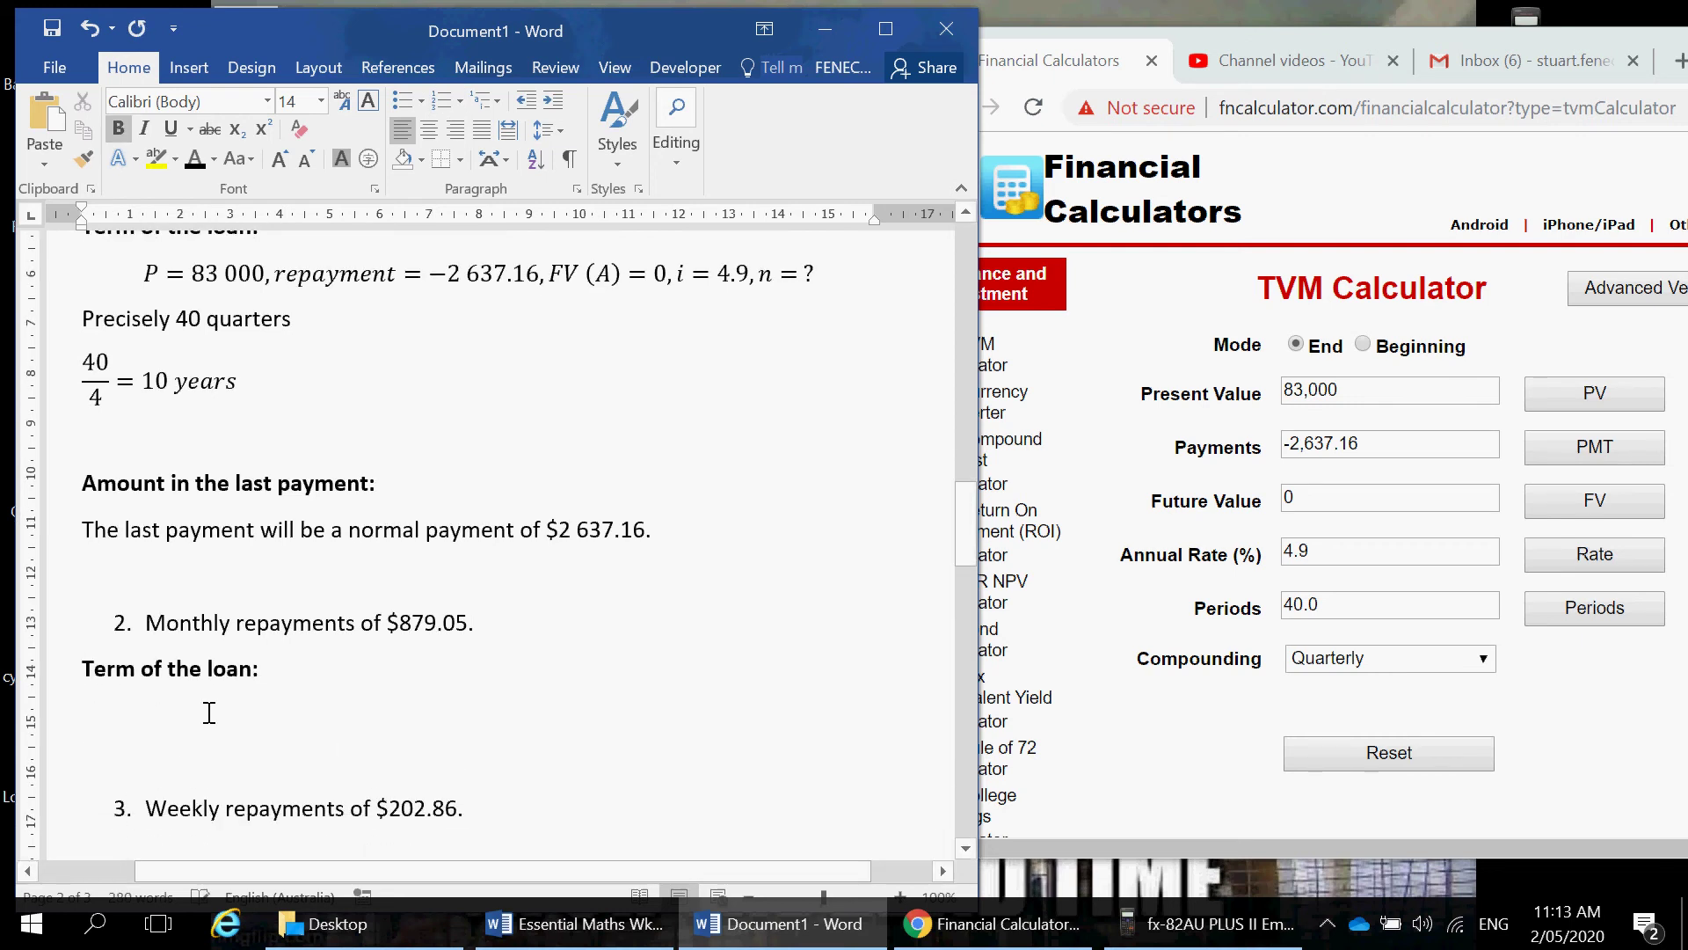
Step: Copy the Amount in the last payment heading below it
click(91, 496)
key(ctrl+c)
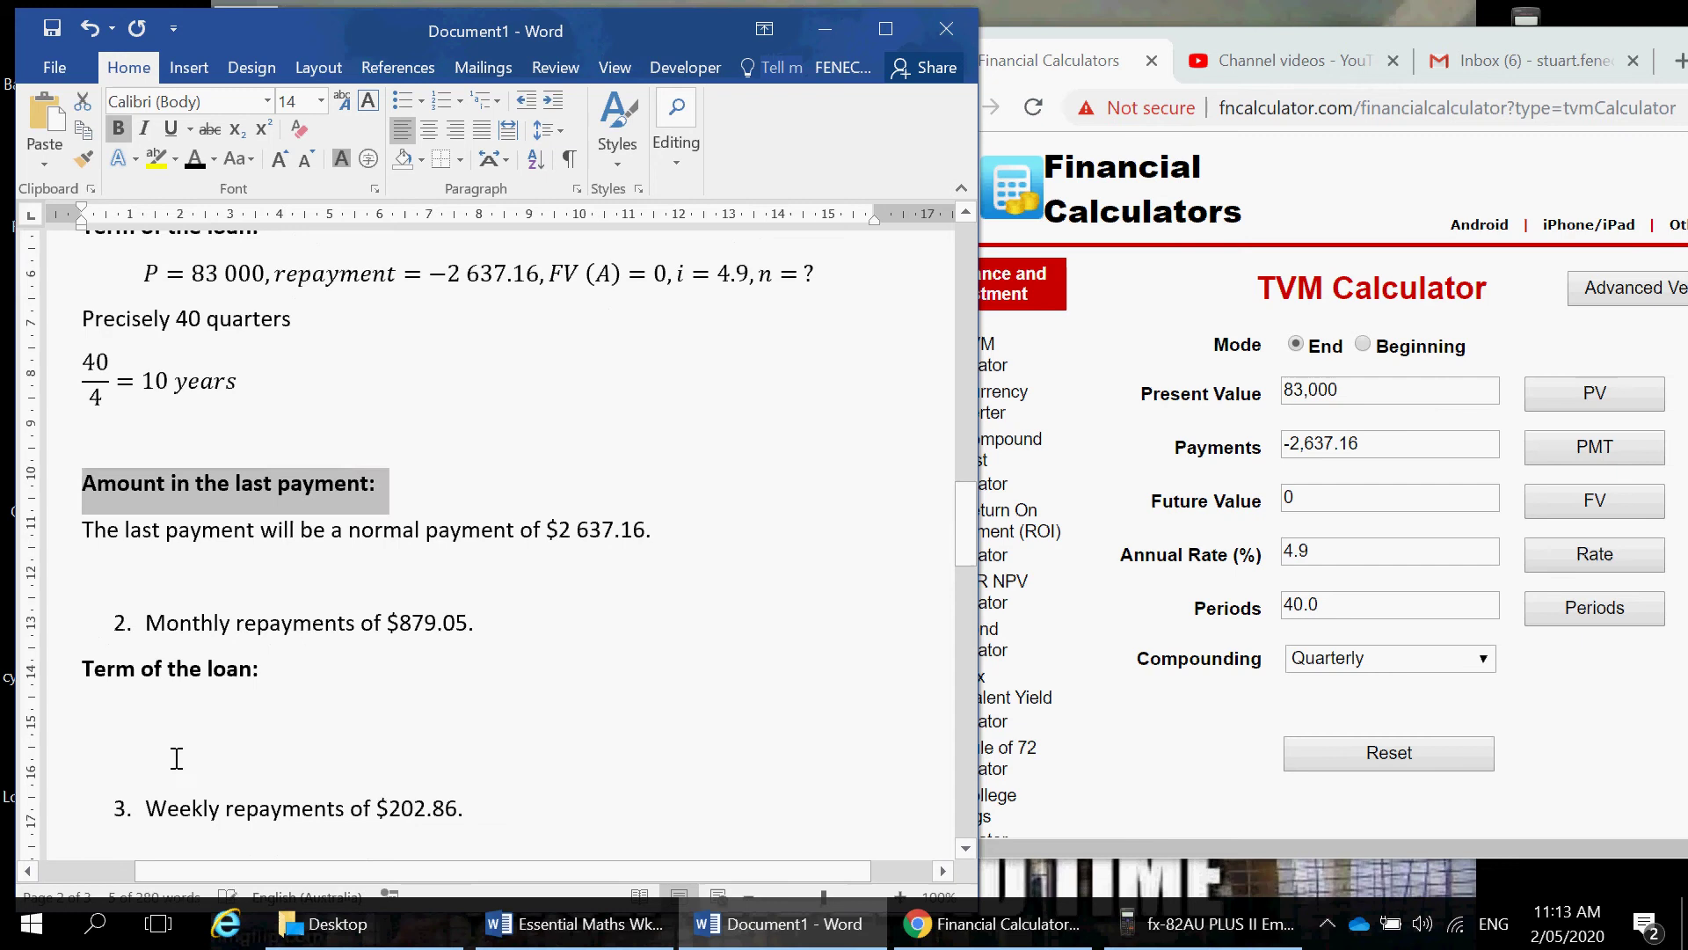
click(176, 758)
key(ctrl+v)
click(242, 729)
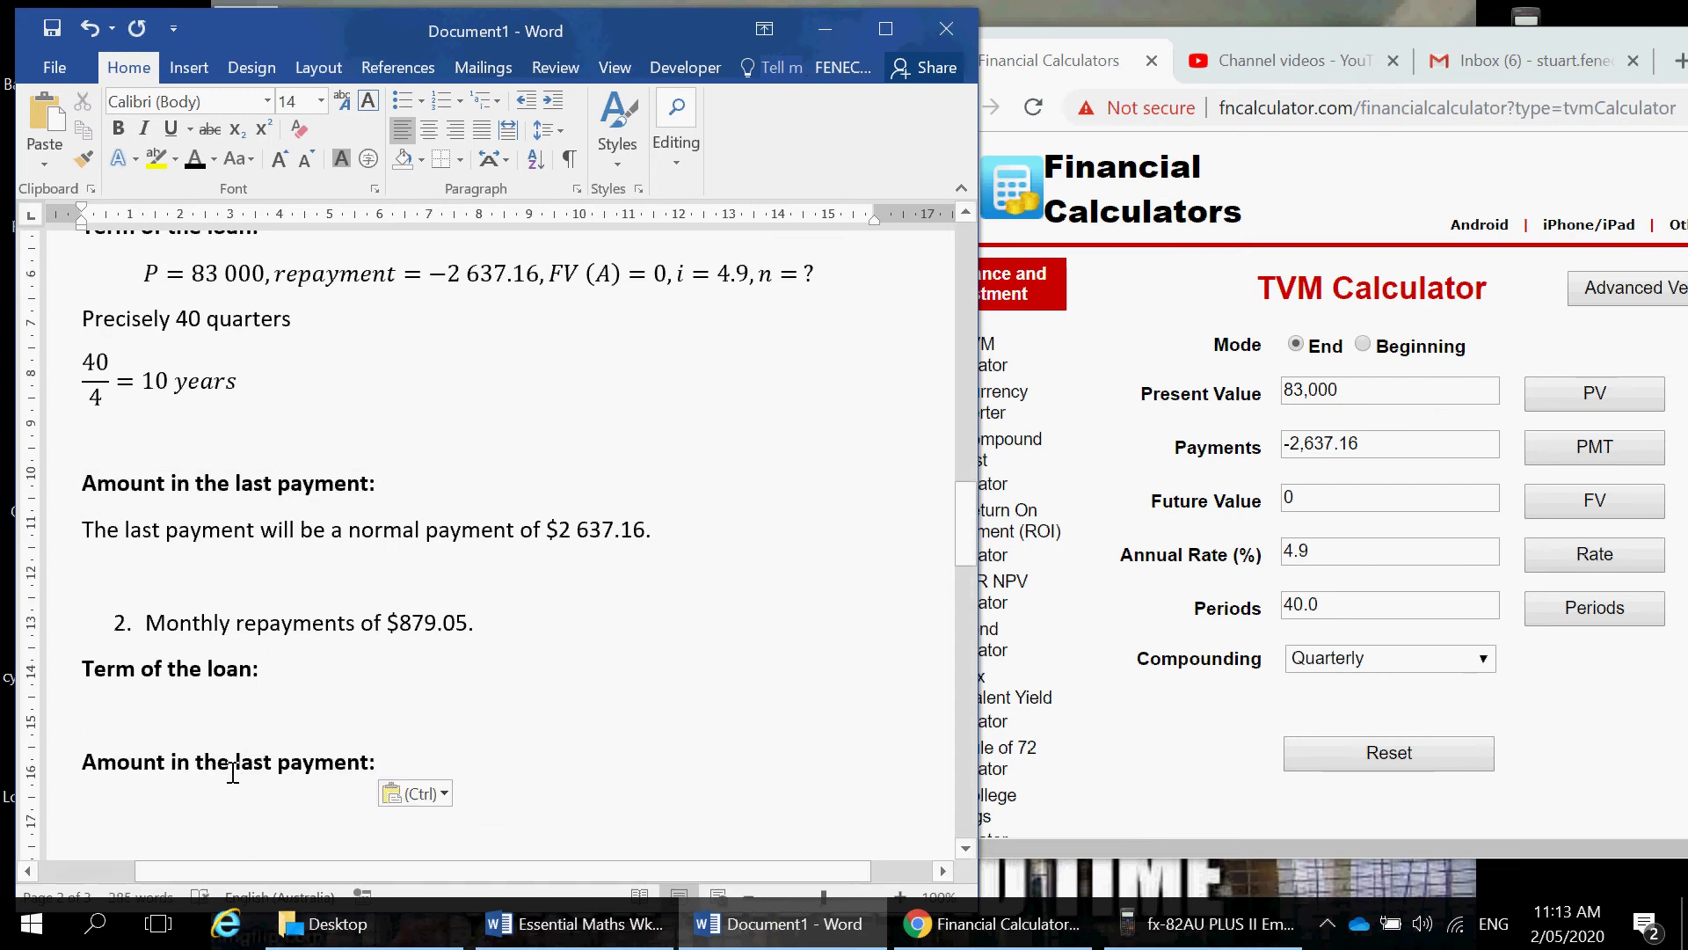
Step: Paste a copy of question 1's TVM equation under the Term of the loan heading, with blank lines for working
key(Up)
key(Up)
key(Up)
key(Up)
key(Up)
key(Up)
key(Up)
key(Up)
key(Up)
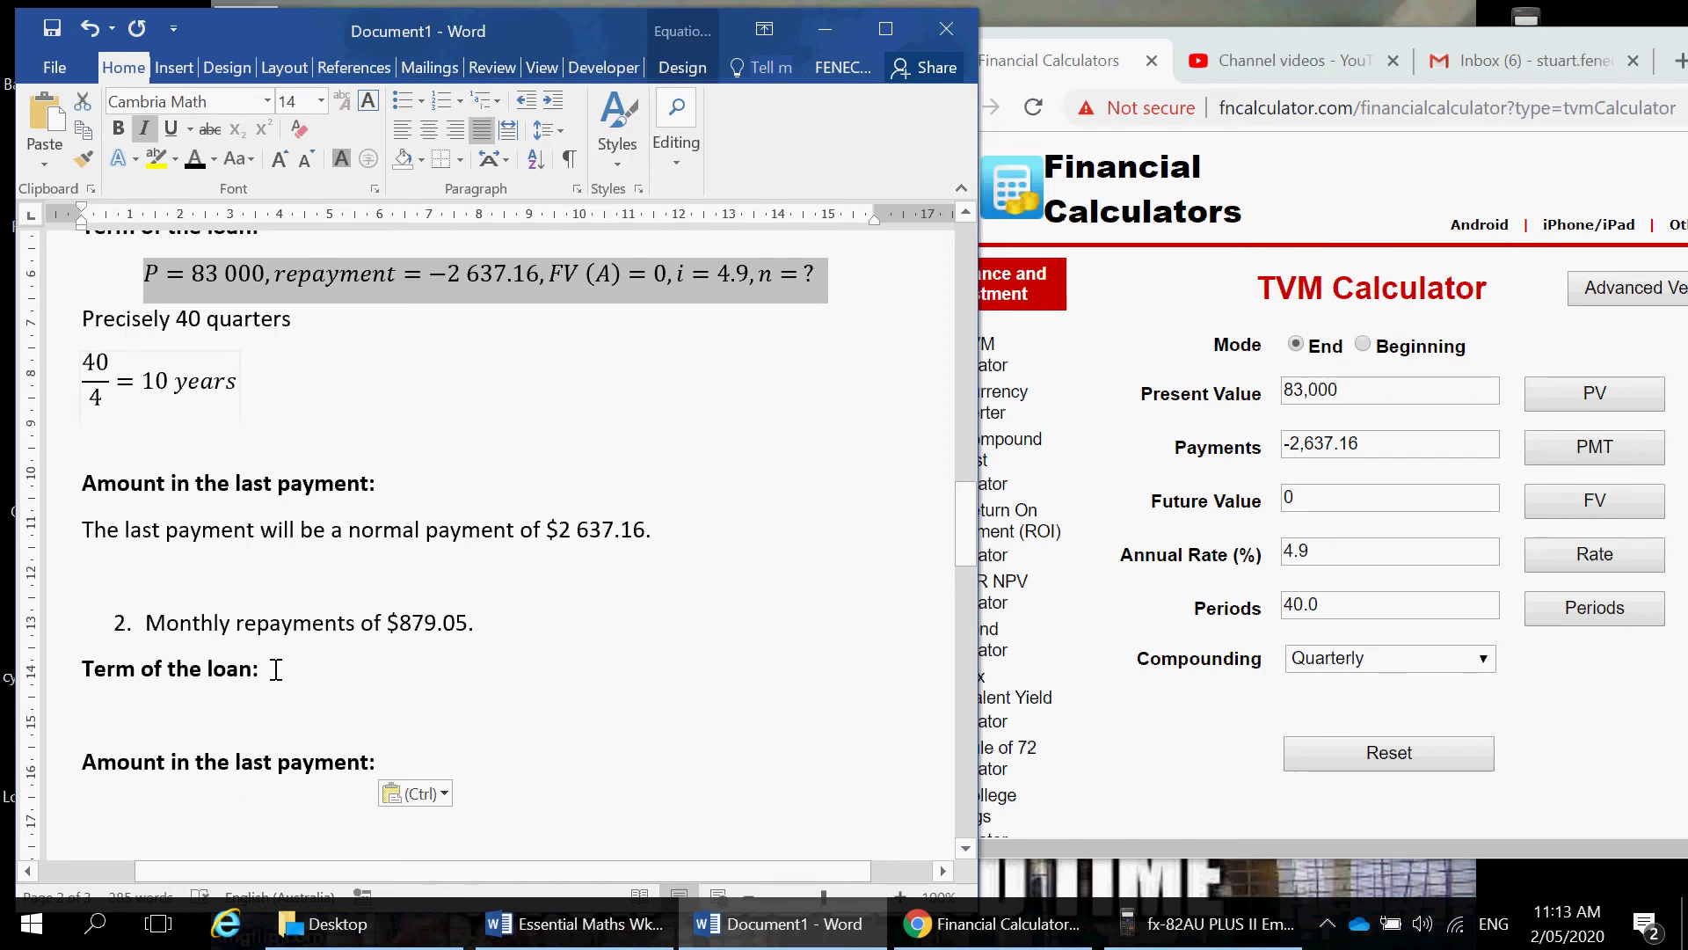
click(212, 723)
key(ctrl+v)
scroll(531, 727, down, 4)
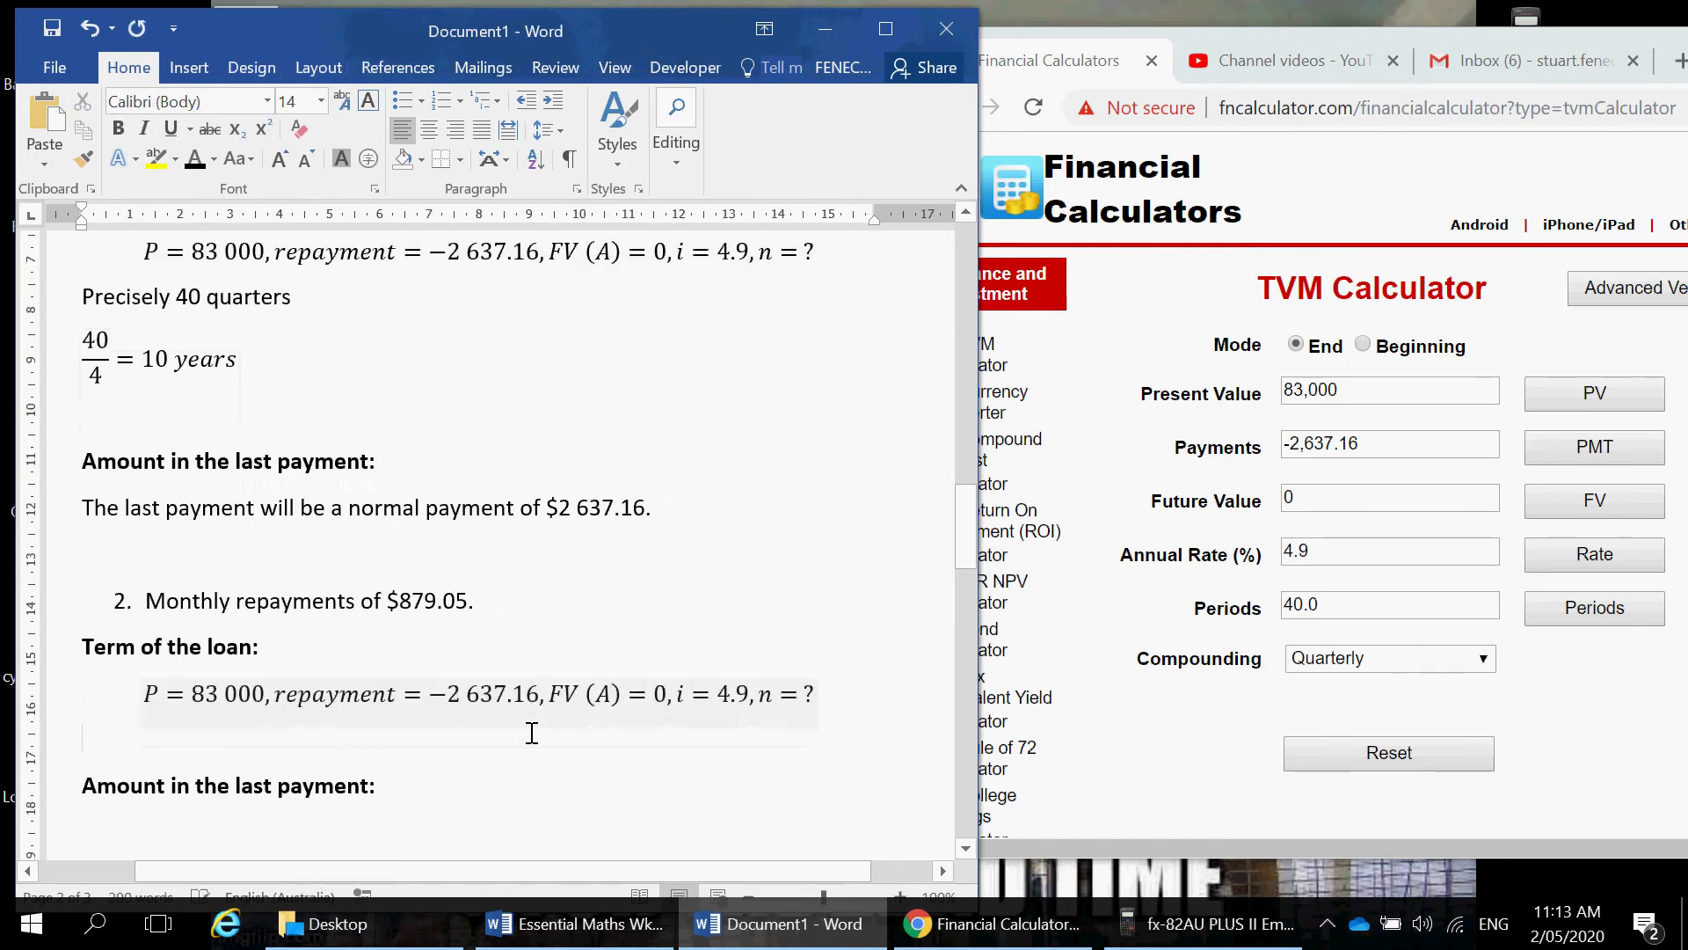
scroll(526, 724, down, 1)
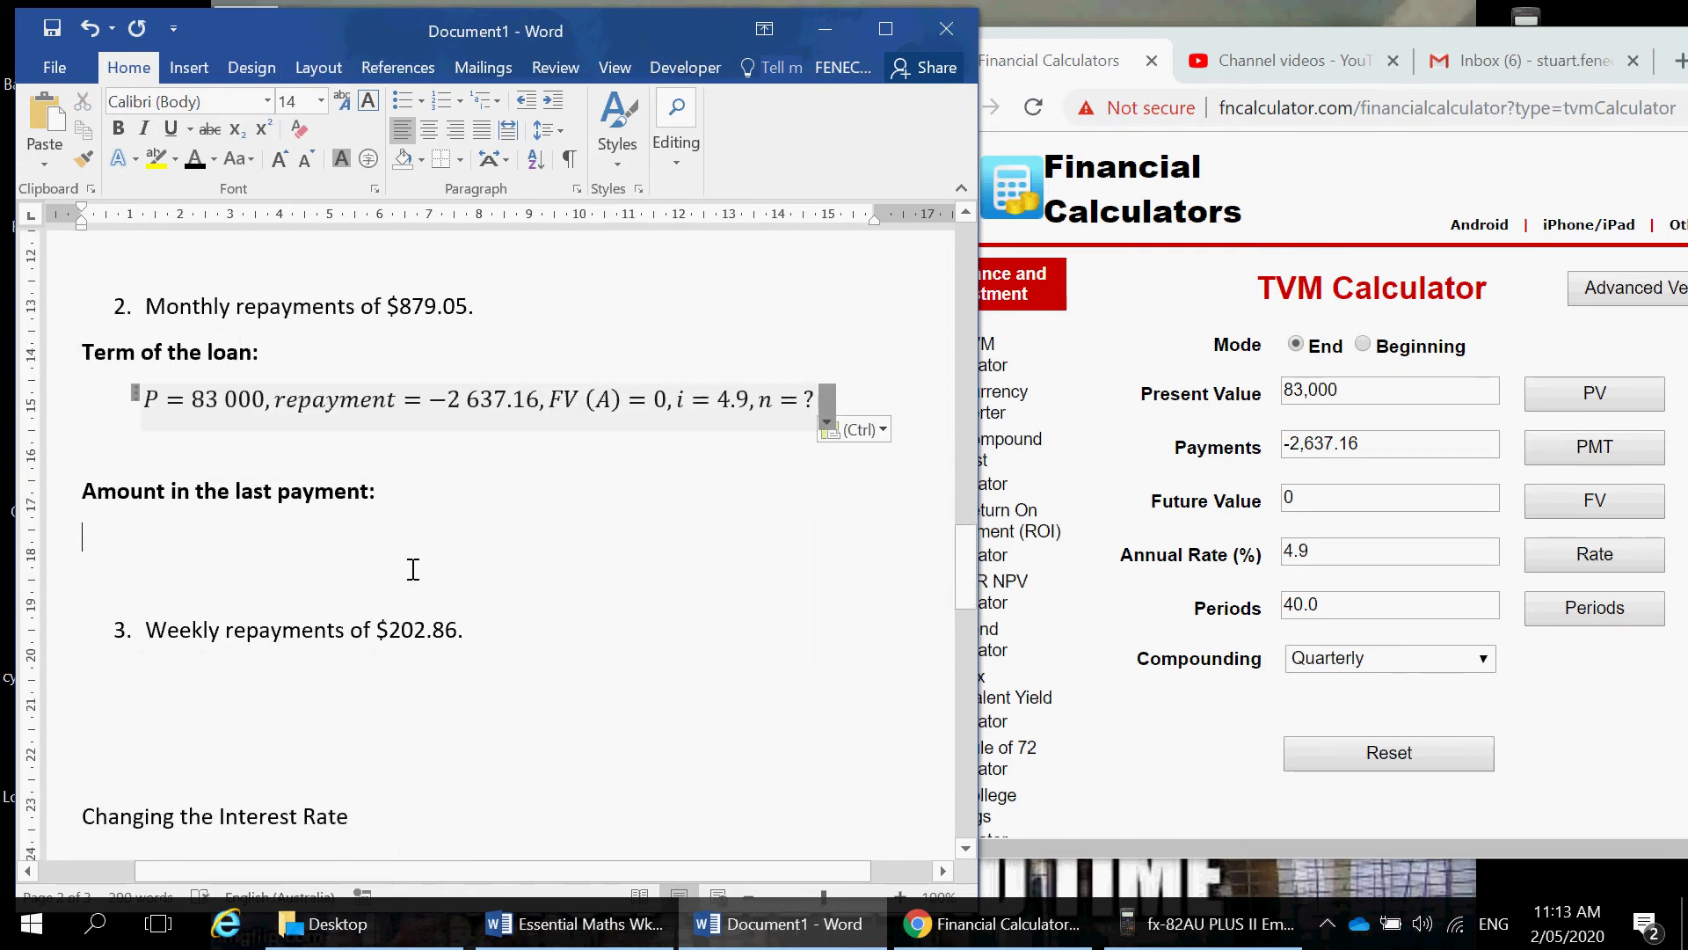
key(Return)
key(Return)
key(Return)
key(Return)
key(Return)
scroll(434, 611, up, 1)
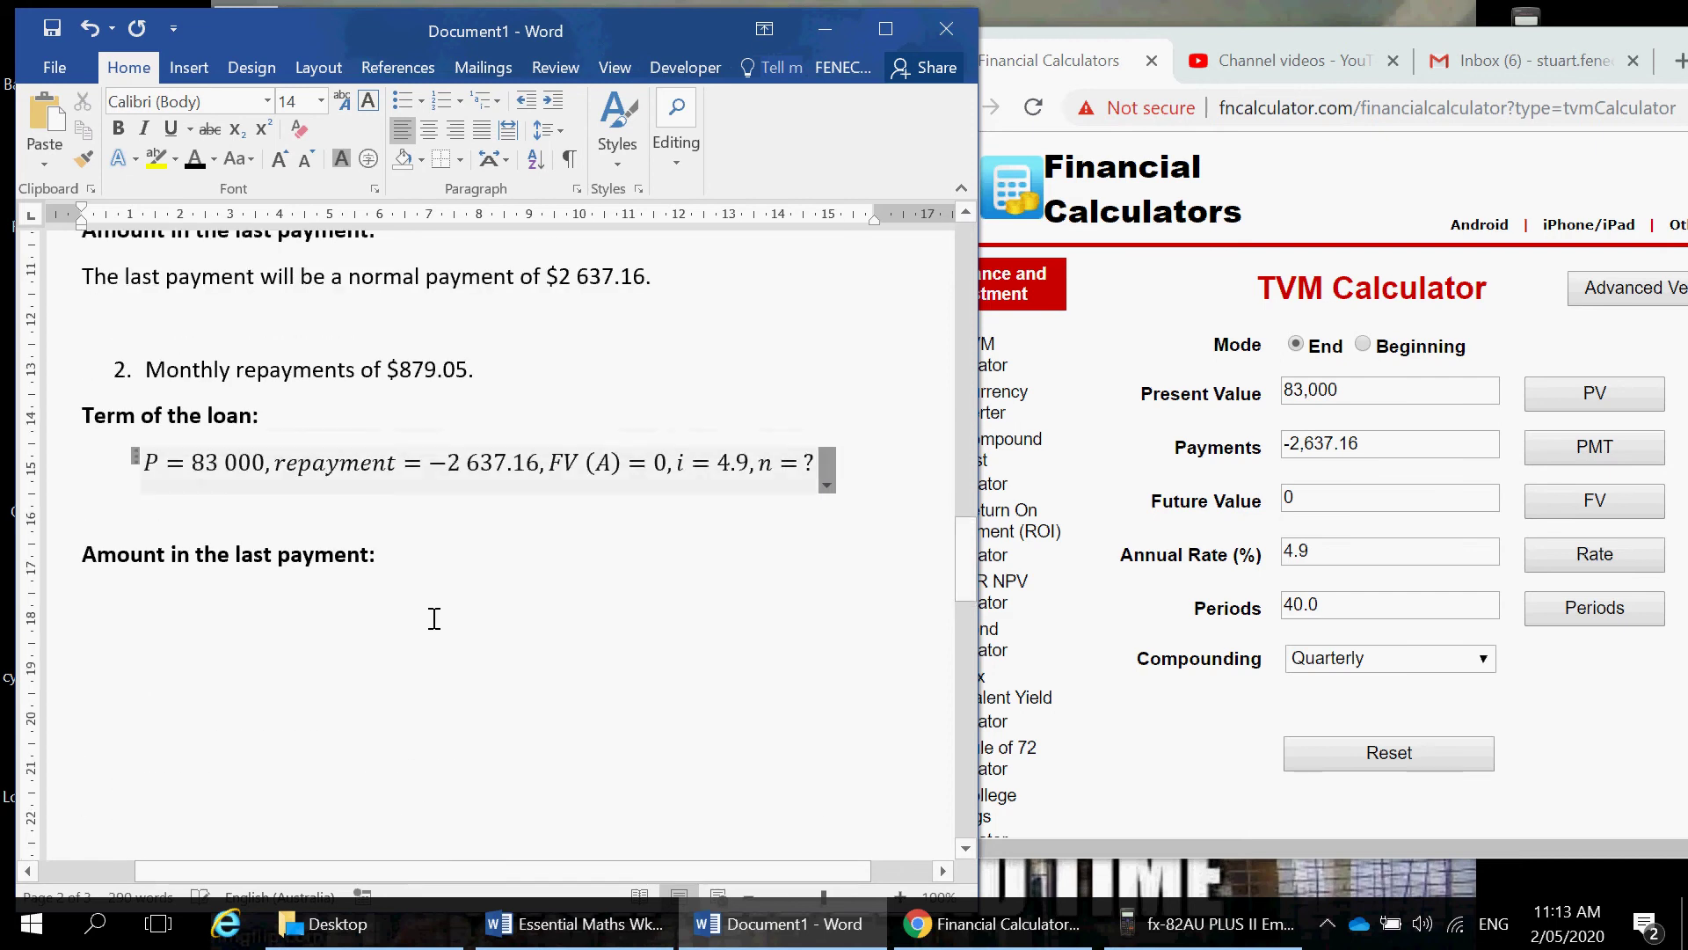
scroll(434, 618, down, 1)
Step: Set the online calculator's compounding frequency to Monthly
key(Up)
key(Up)
key(Up)
key(Up)
key(Up)
key(End)
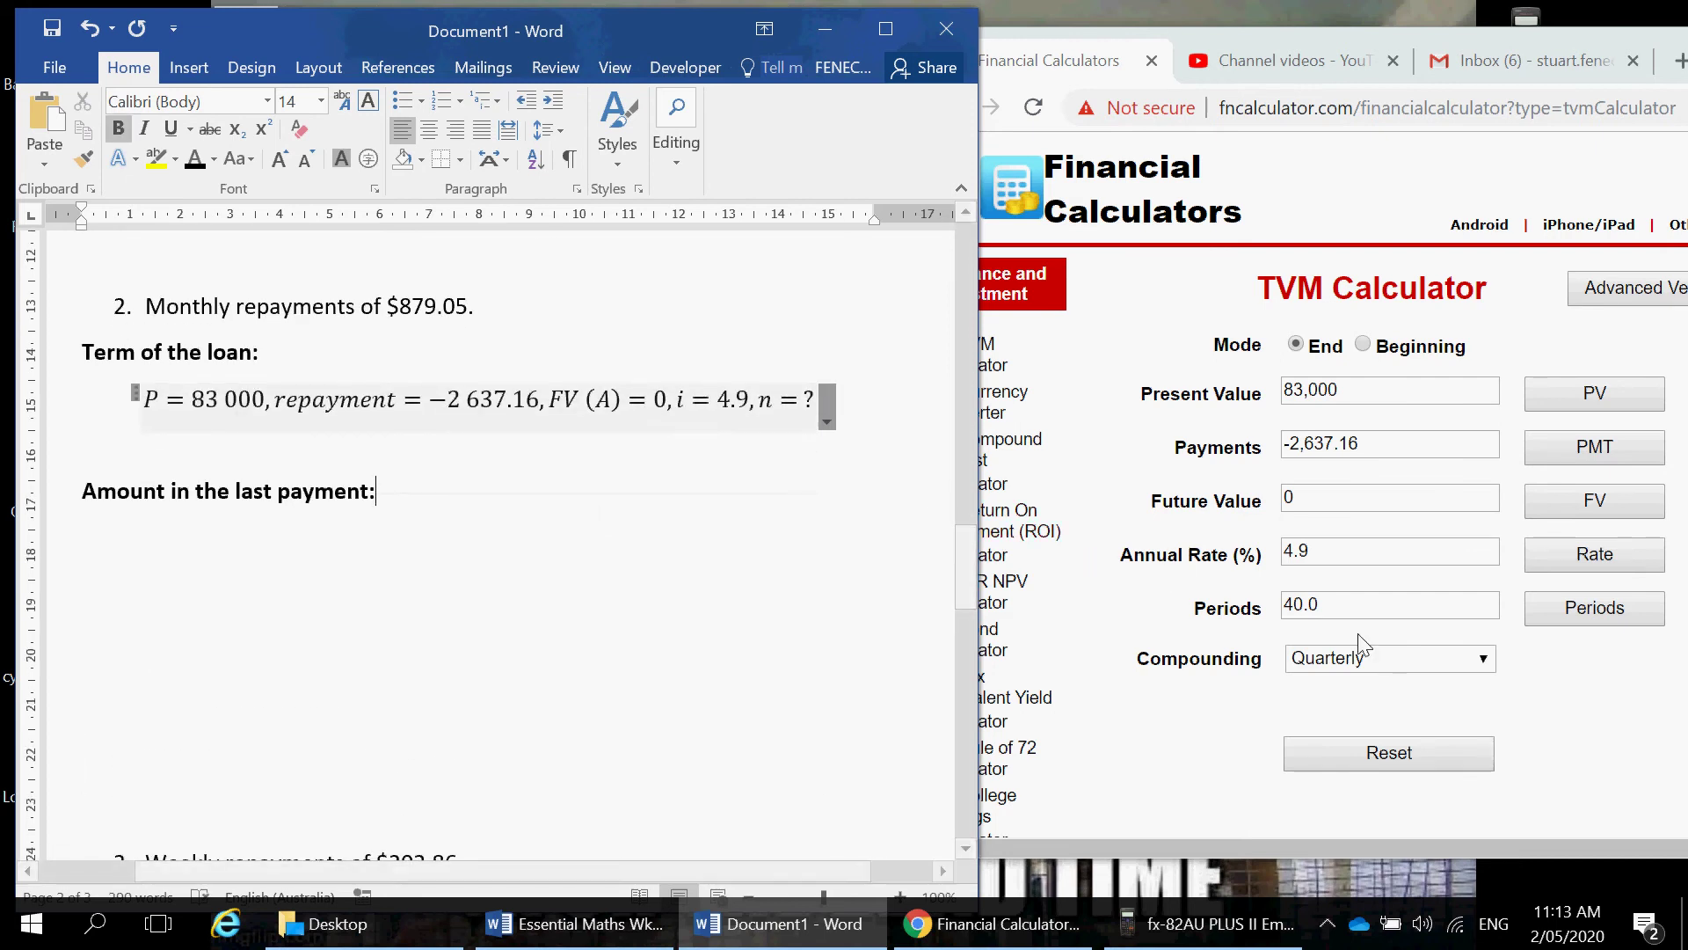
click(1356, 659)
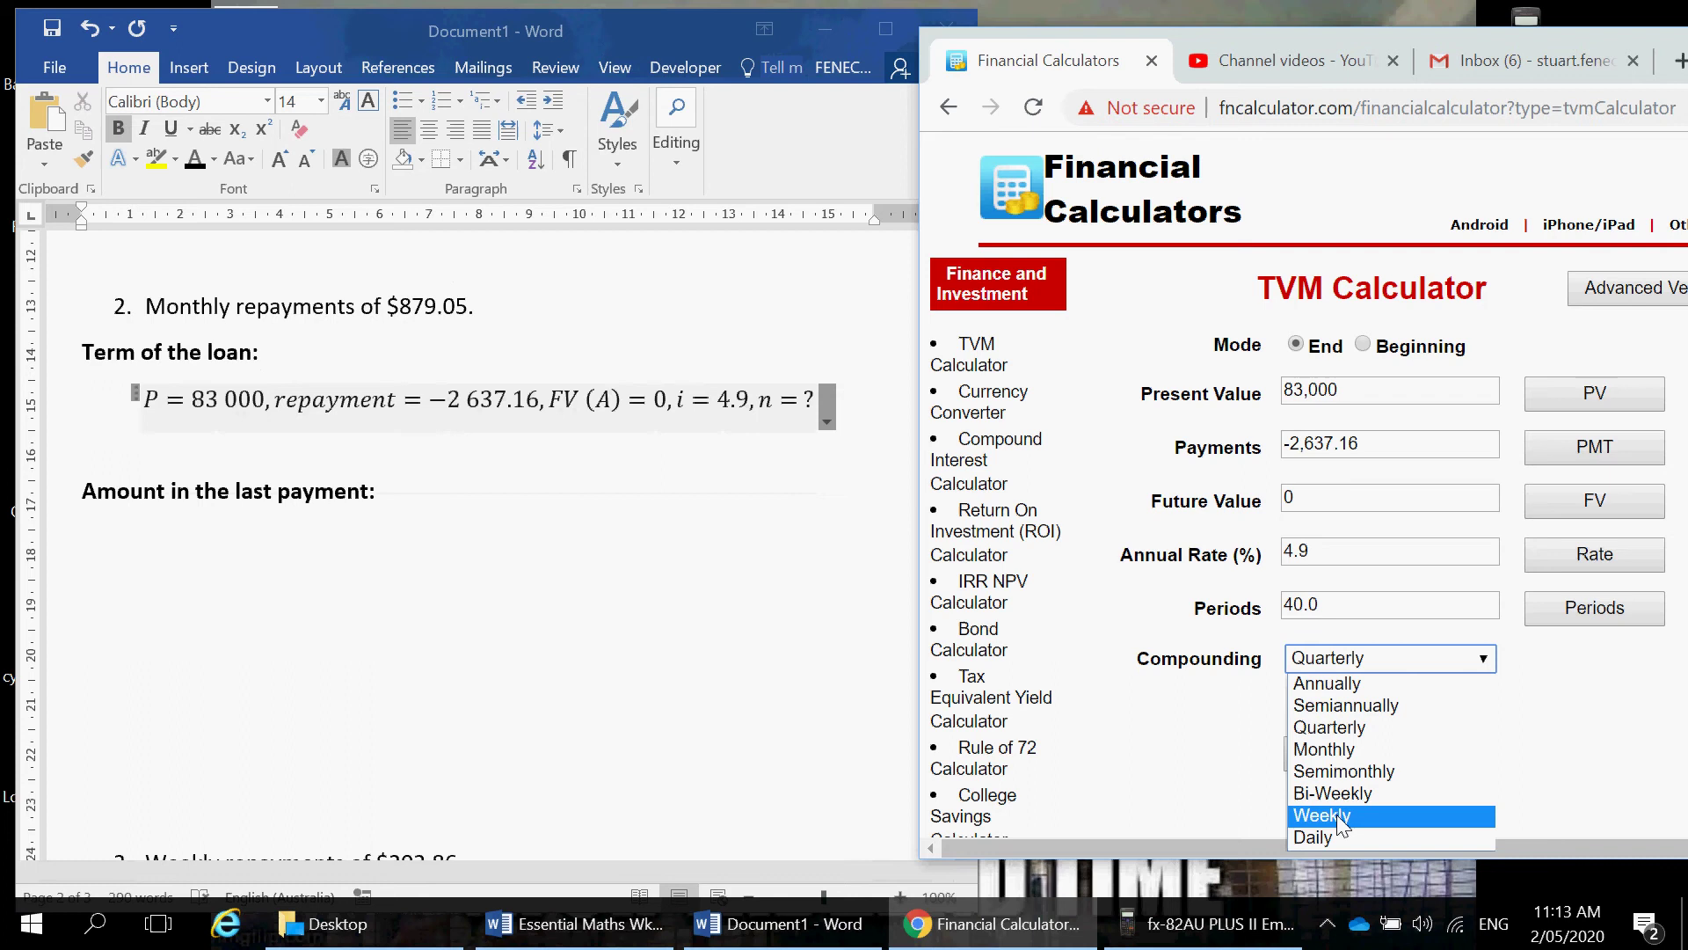
click(1322, 748)
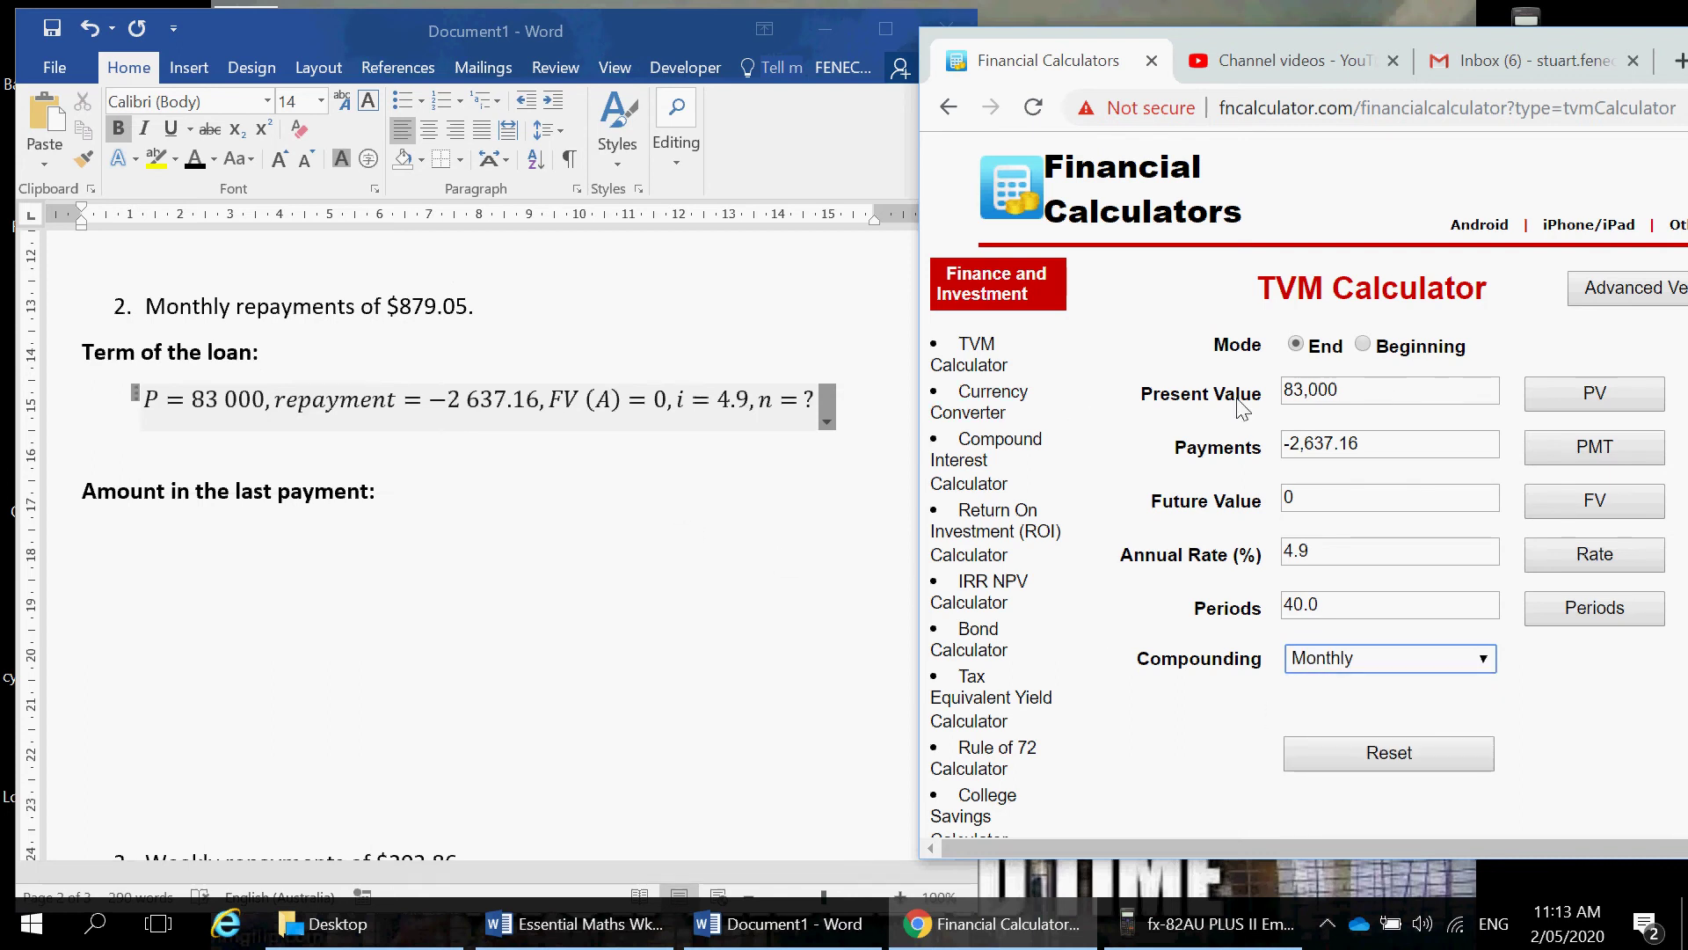
Step: Replace the copied equation's repayment amount with 879.05
click(461, 409)
drag(456, 411, 540, 417)
text(8)
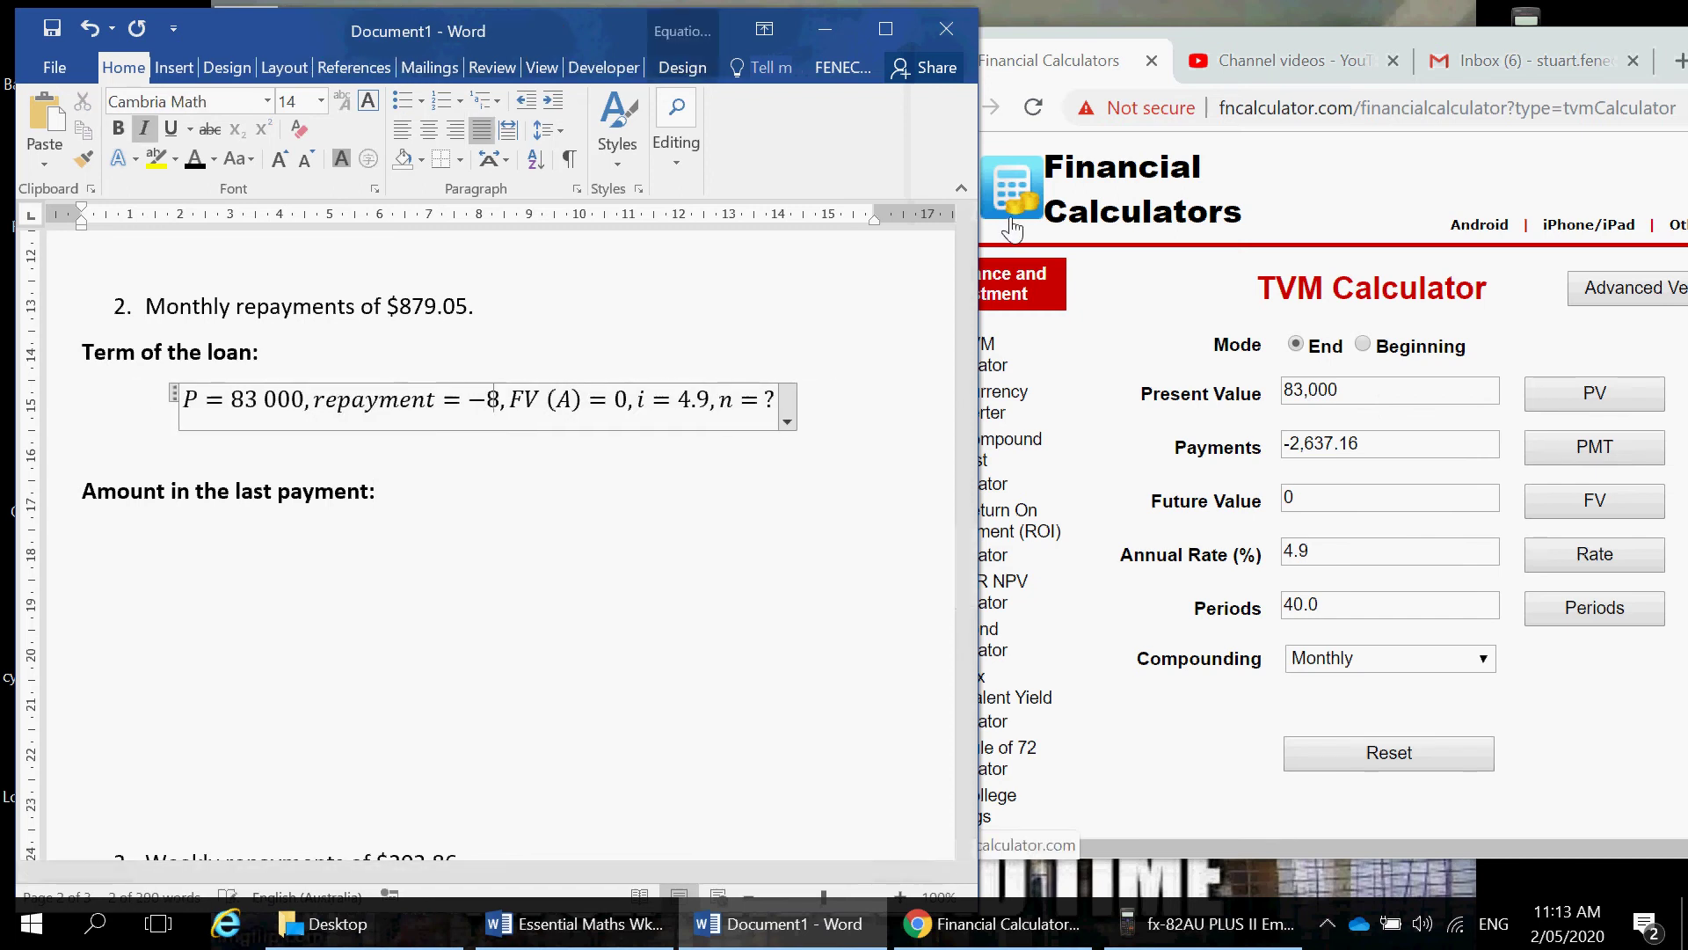
text(79.)
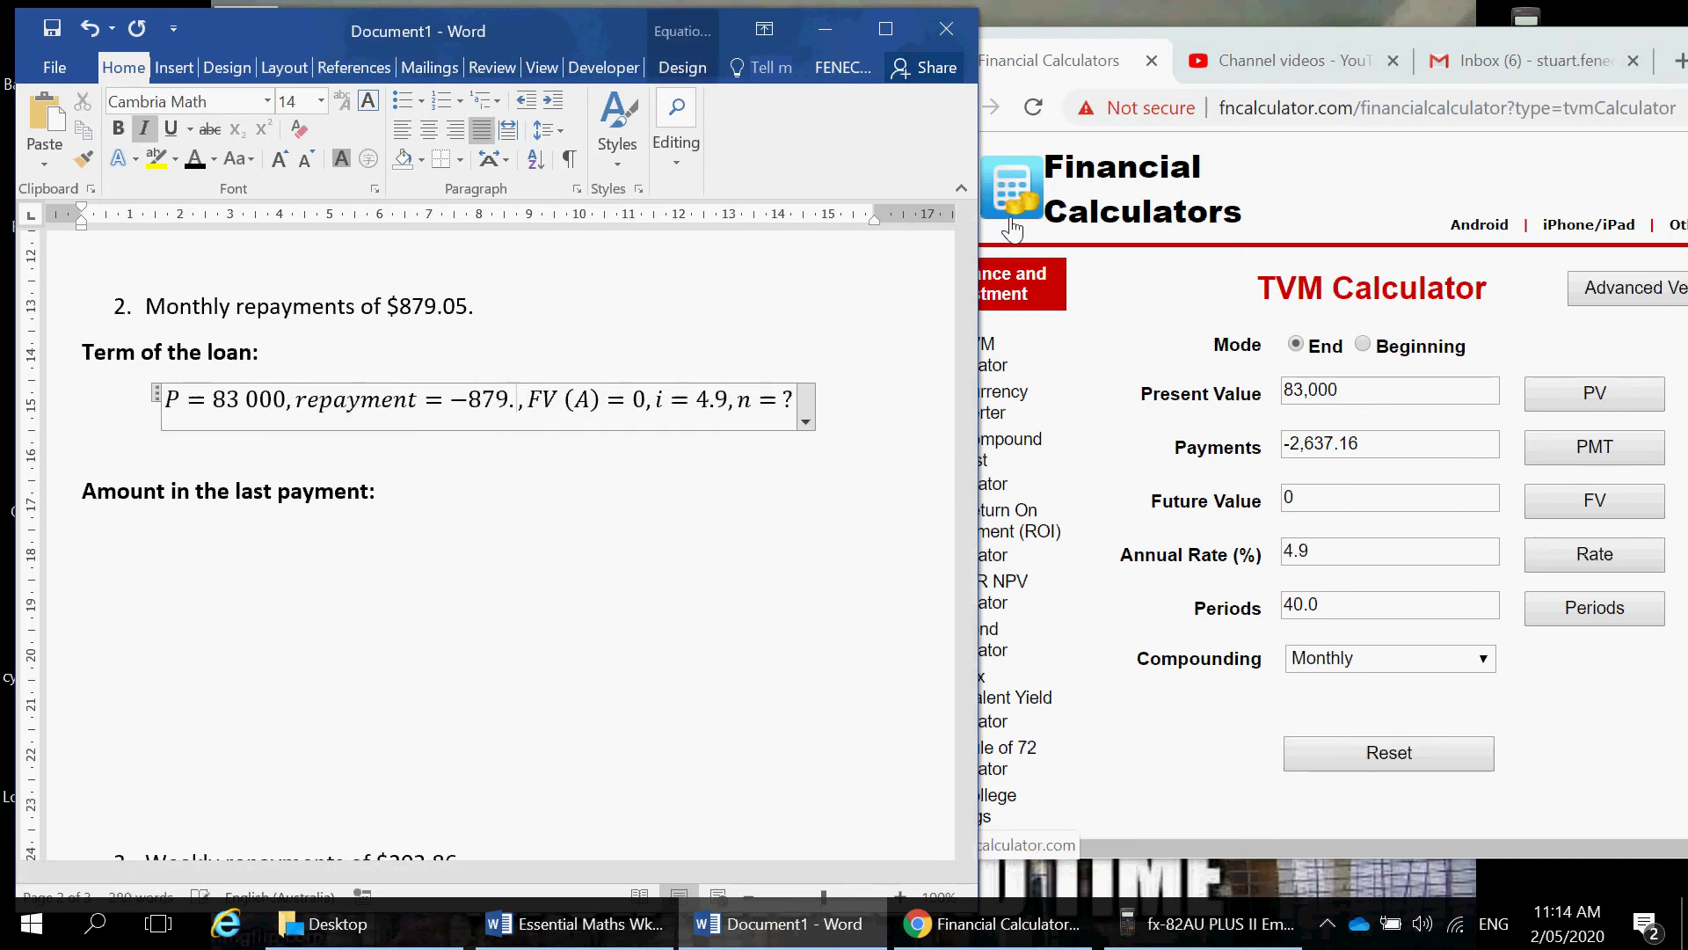
text(05)
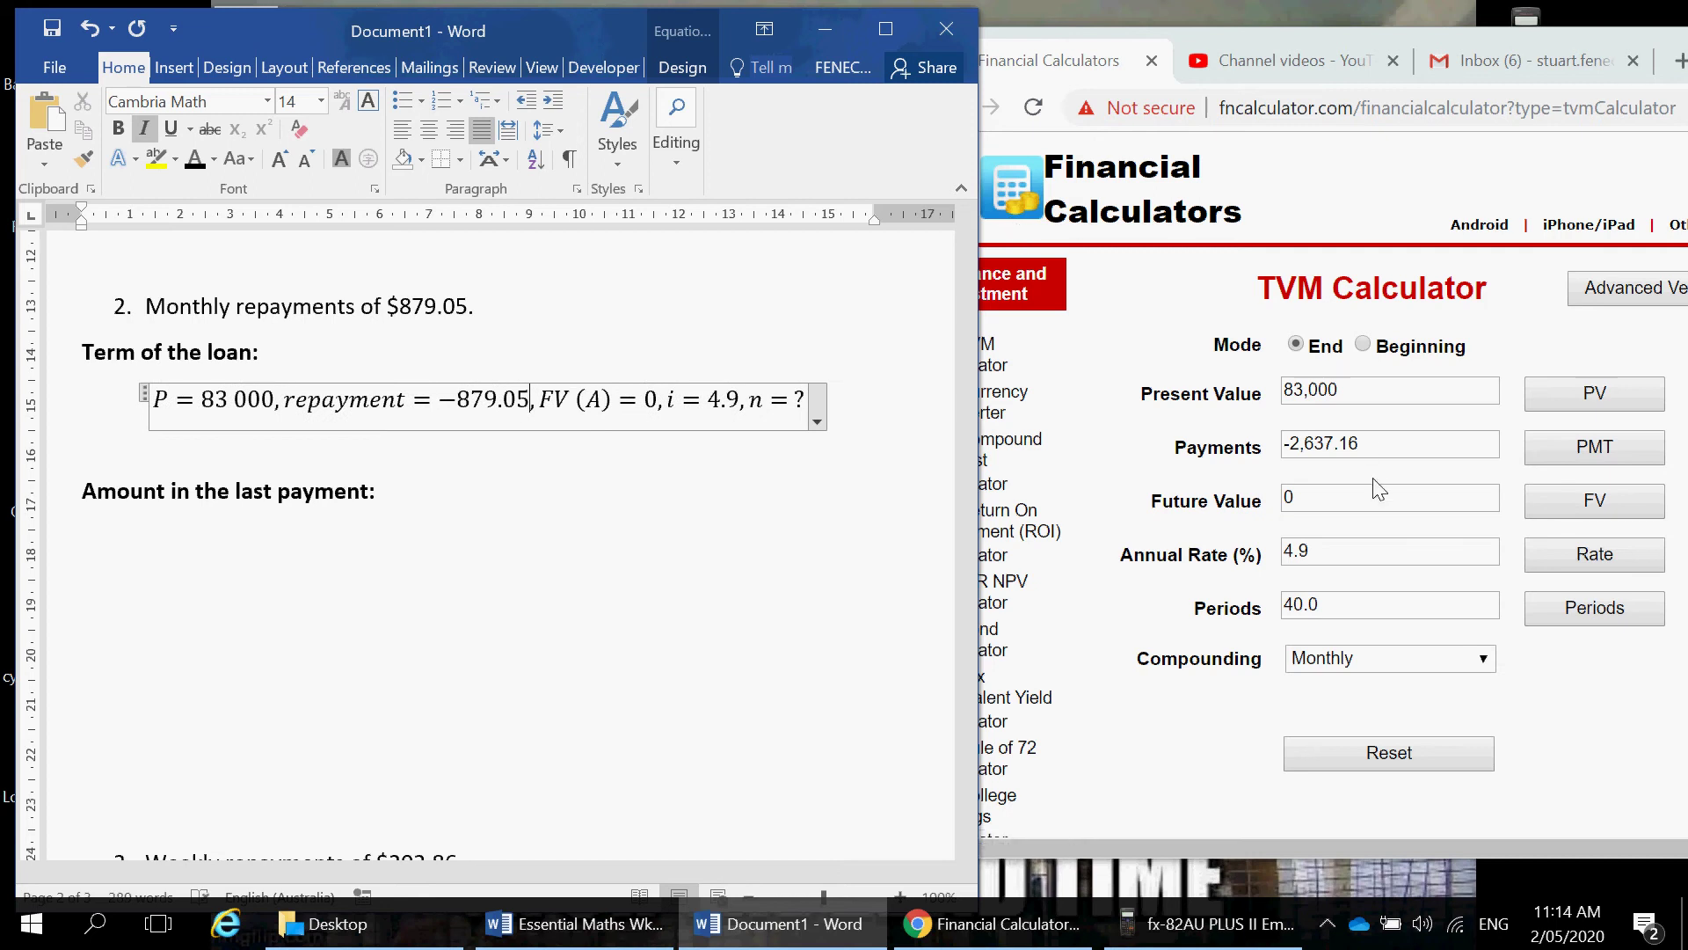
Step: In the TVM calculator, clear Periods, set payments to −879.05 and solve for 119.51 periods
drag(1351, 605, 1223, 606)
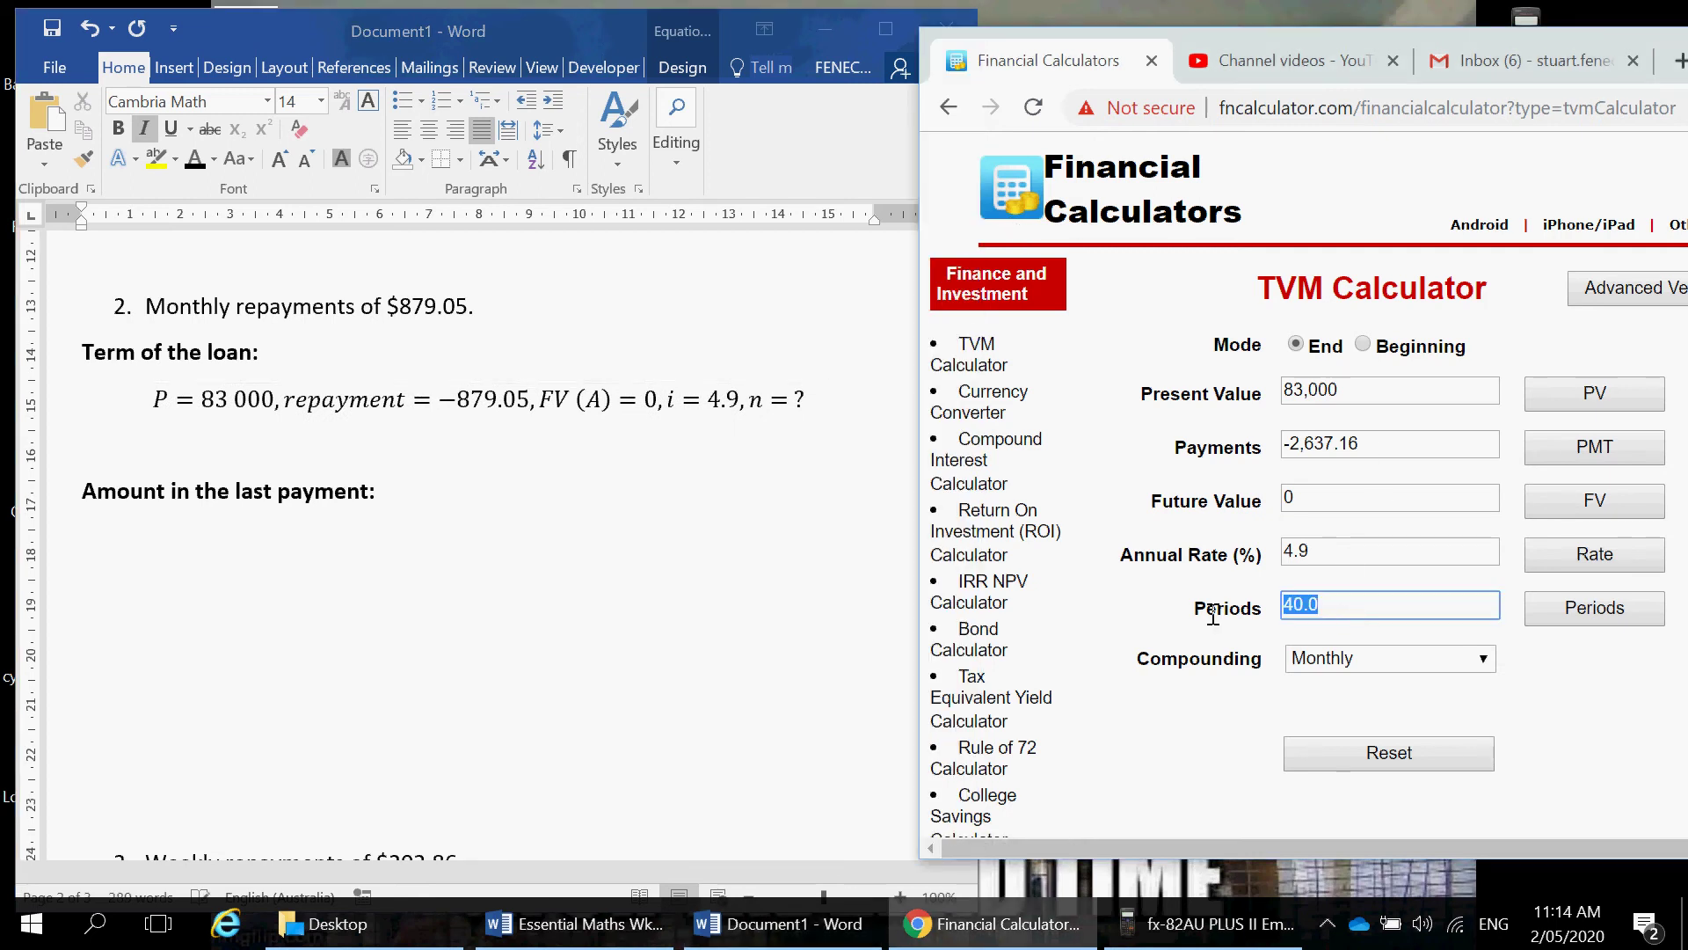
key(BackSpace)
drag(1387, 449, 1306, 464)
text(87)
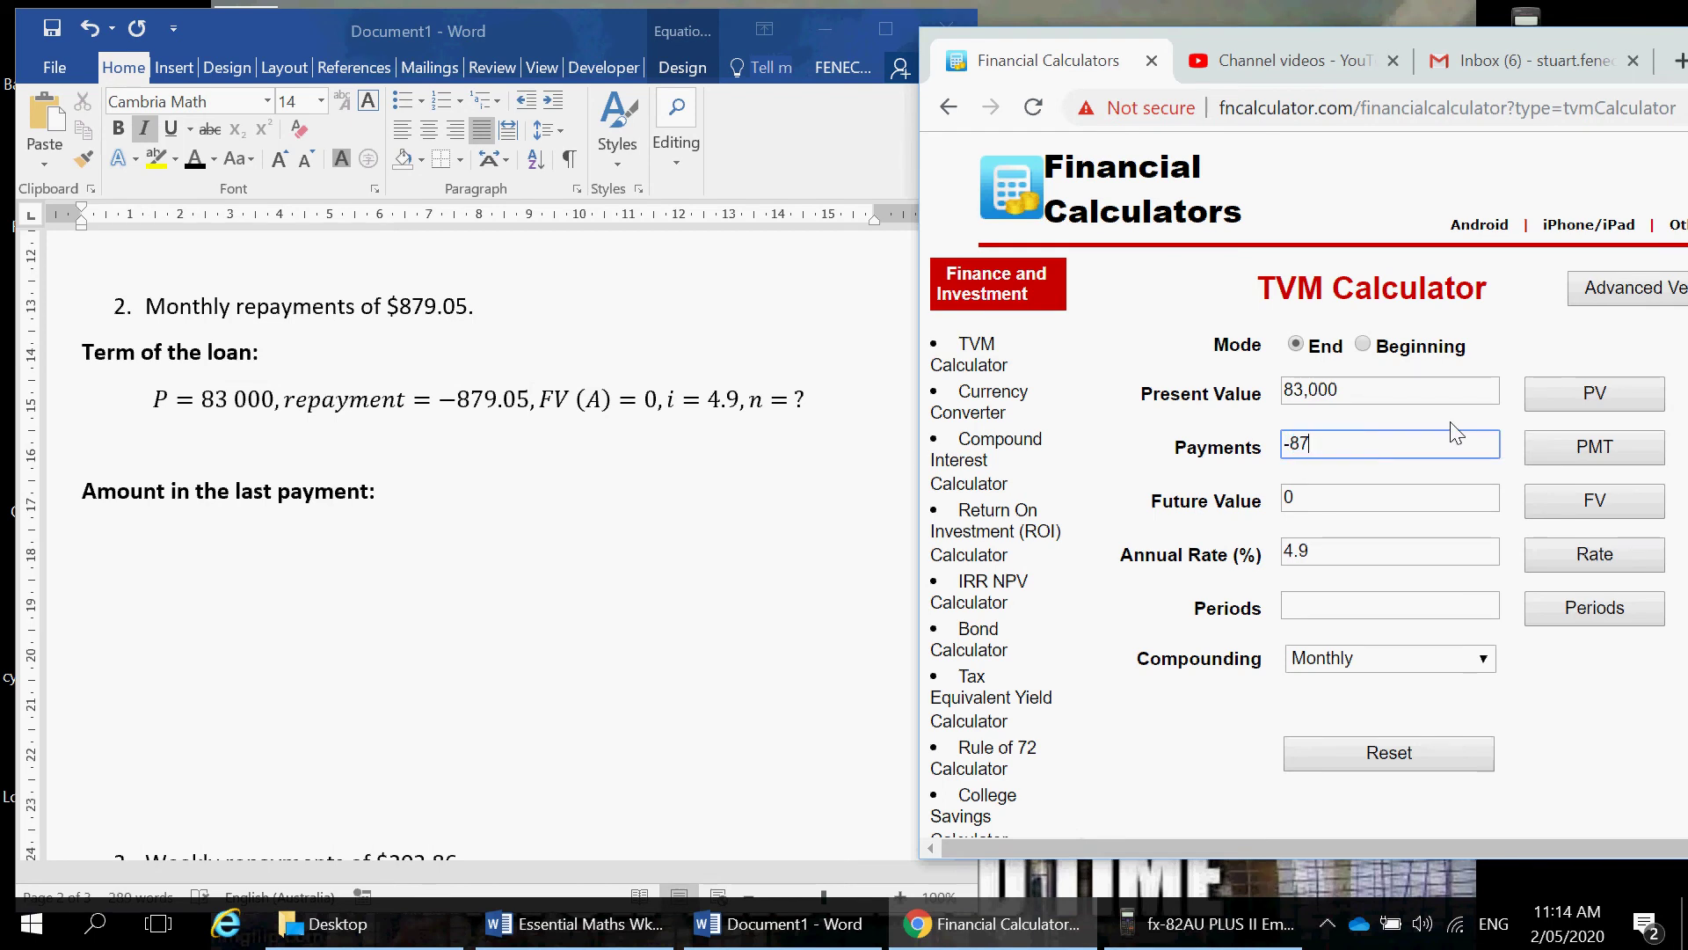
text(9.05)
click(1310, 615)
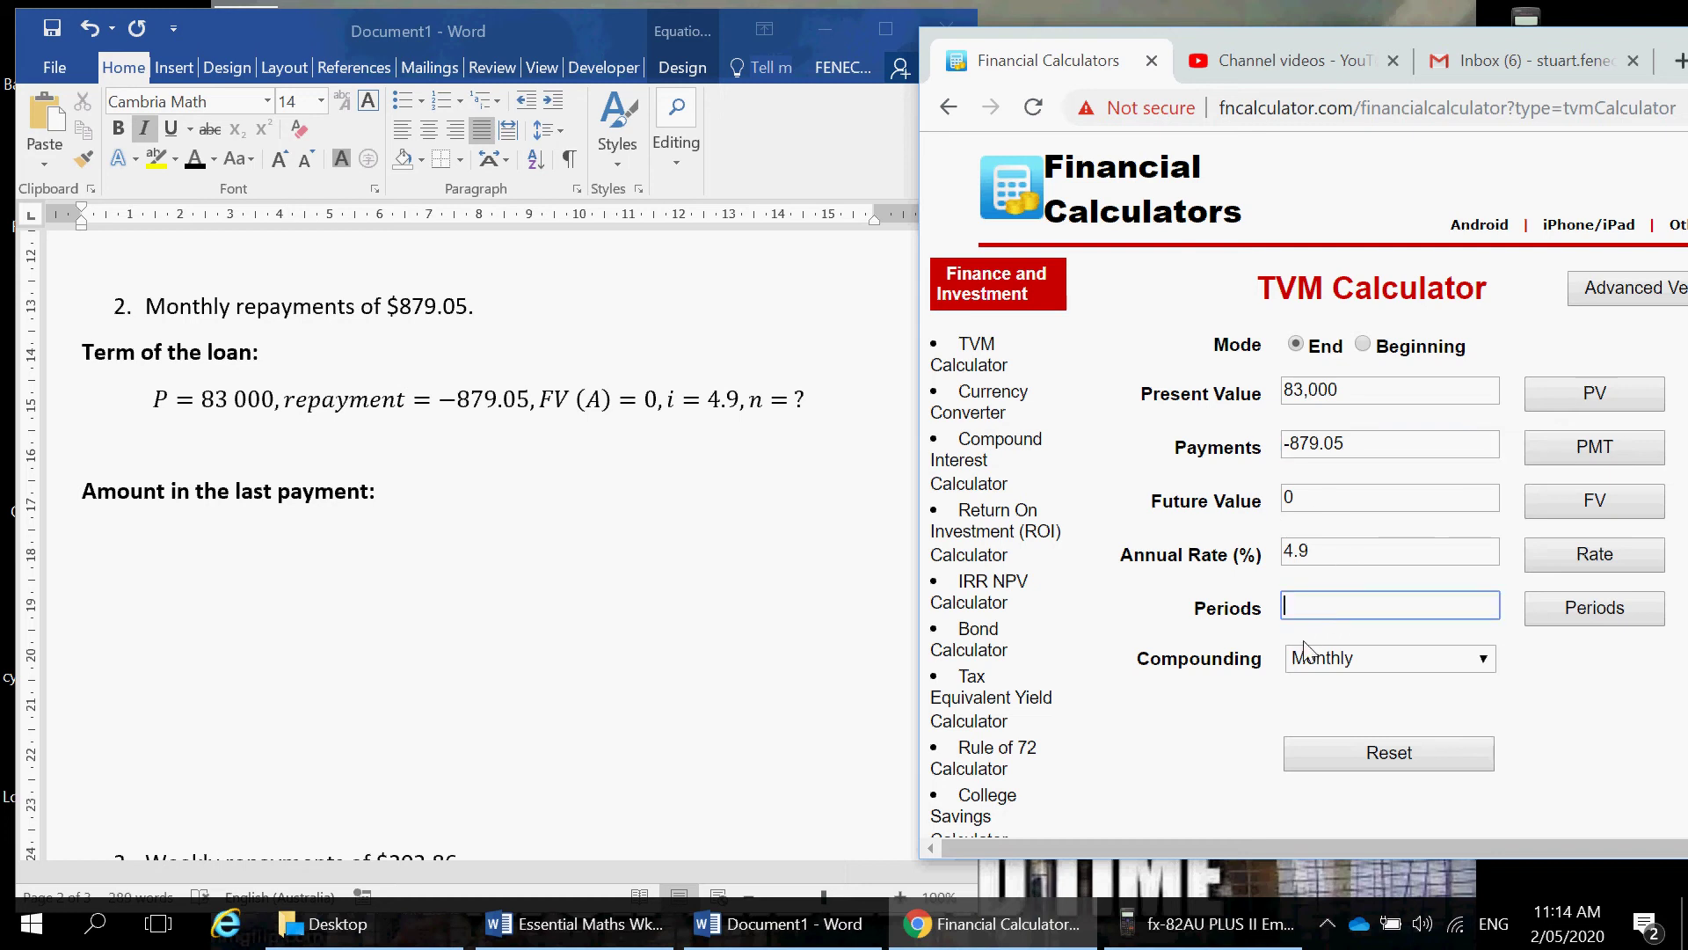
click(1588, 615)
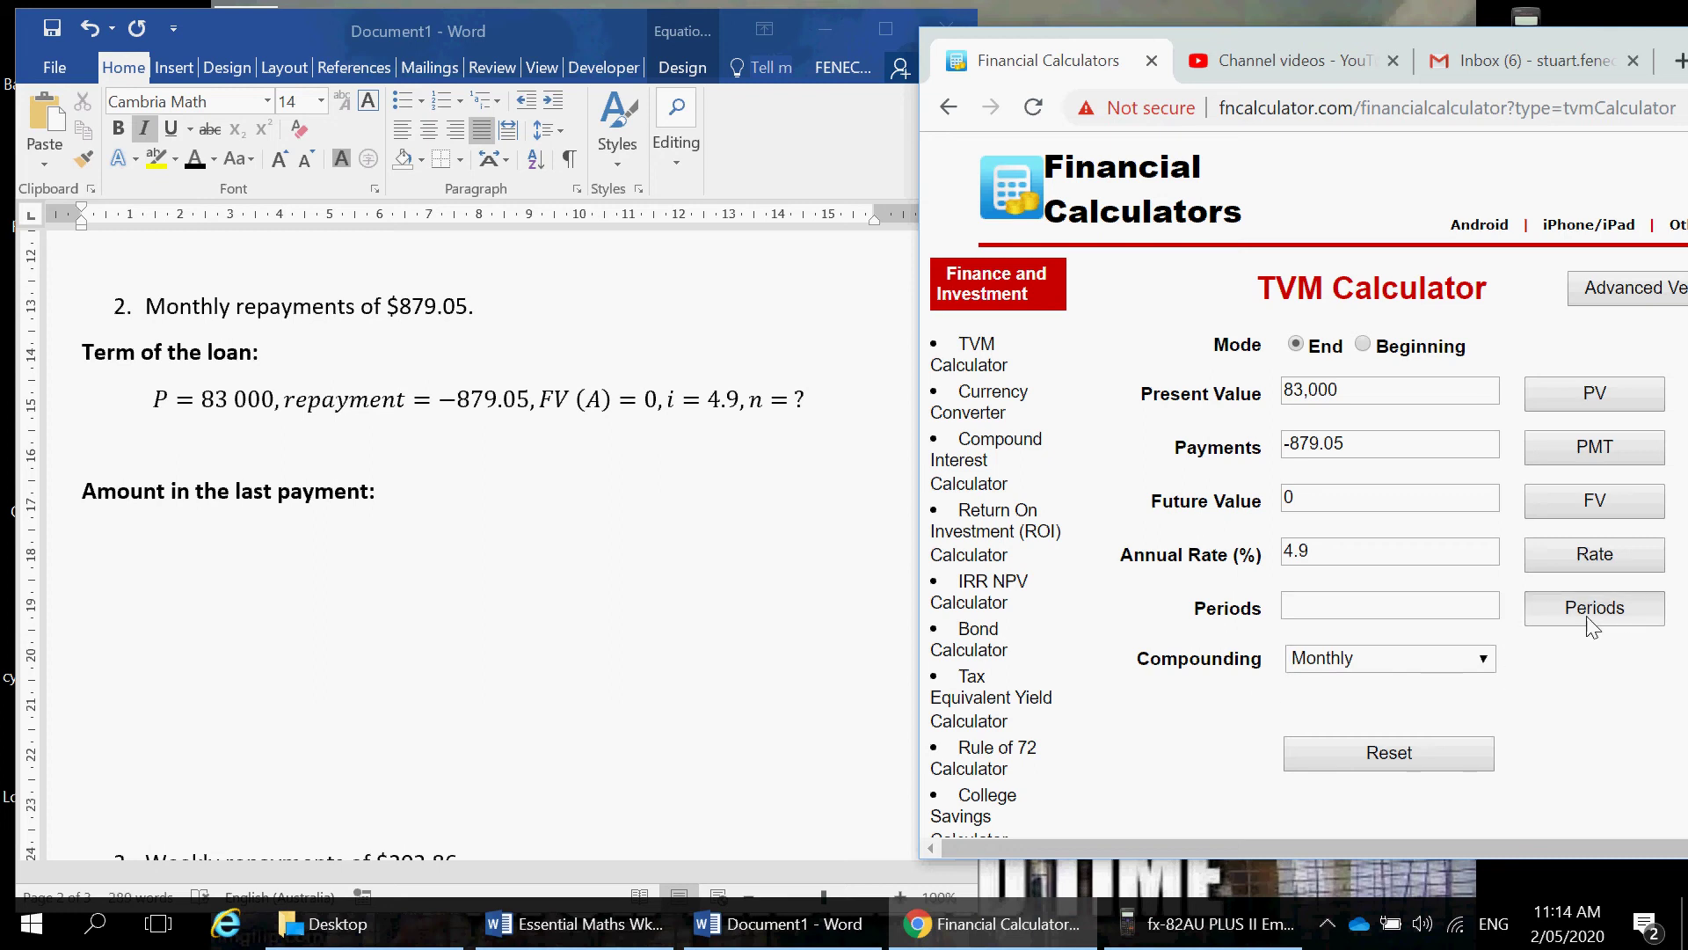
Step: Type '119.51 months to pay back' below the equation in Word
click(510, 485)
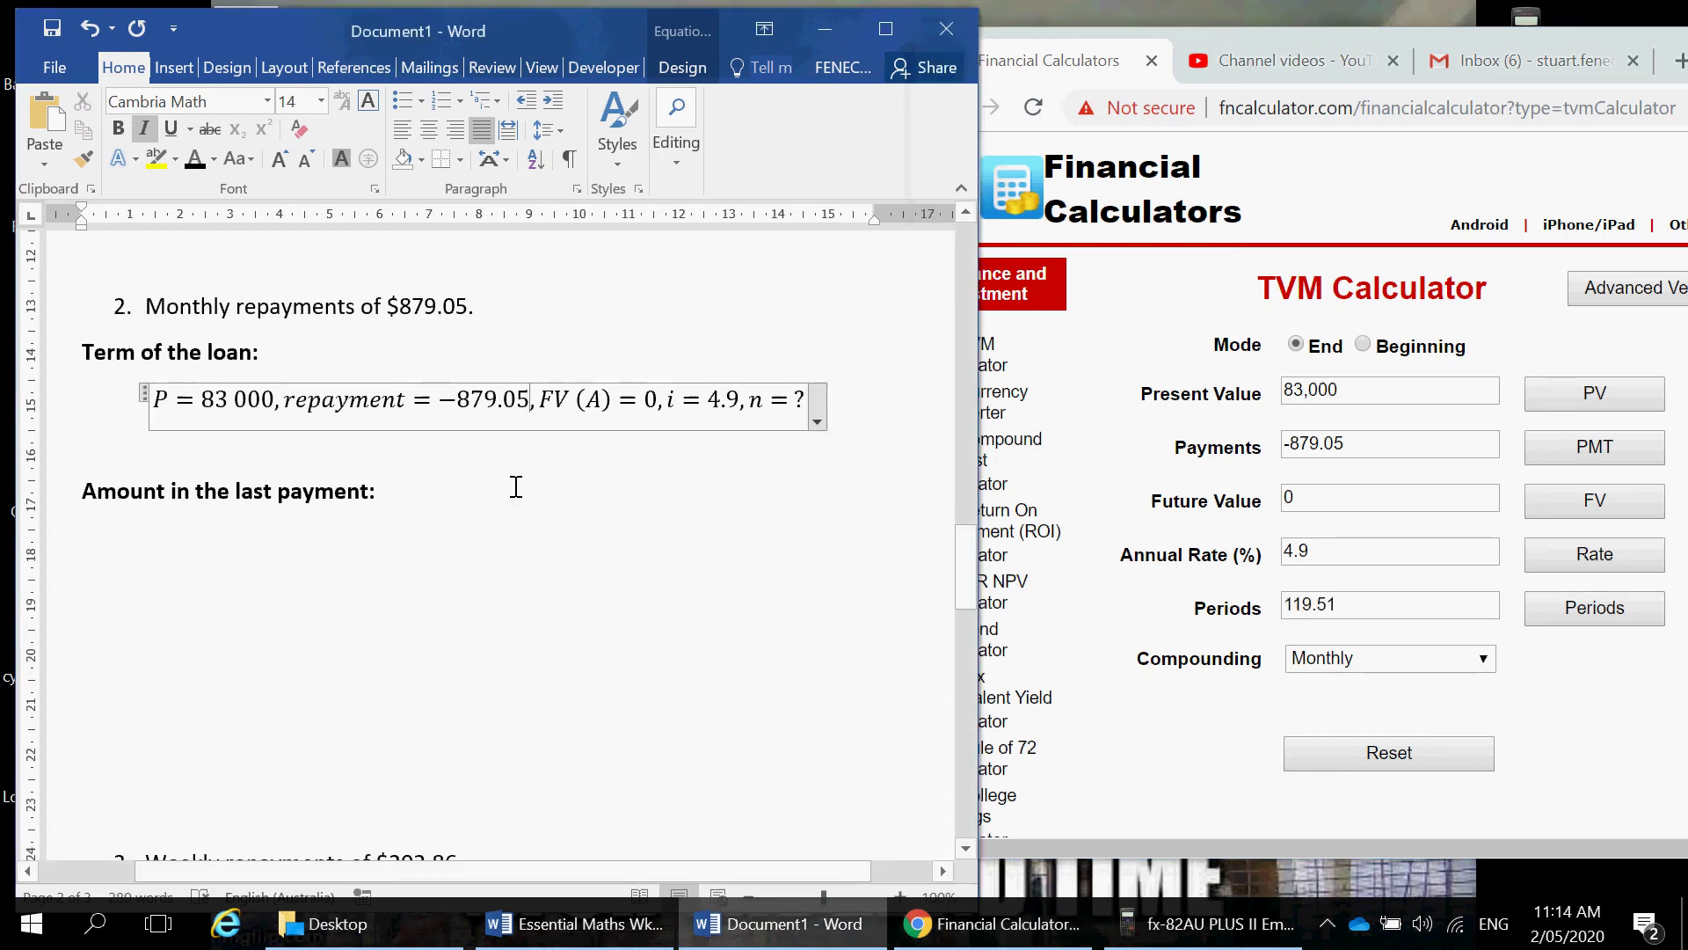
click(518, 453)
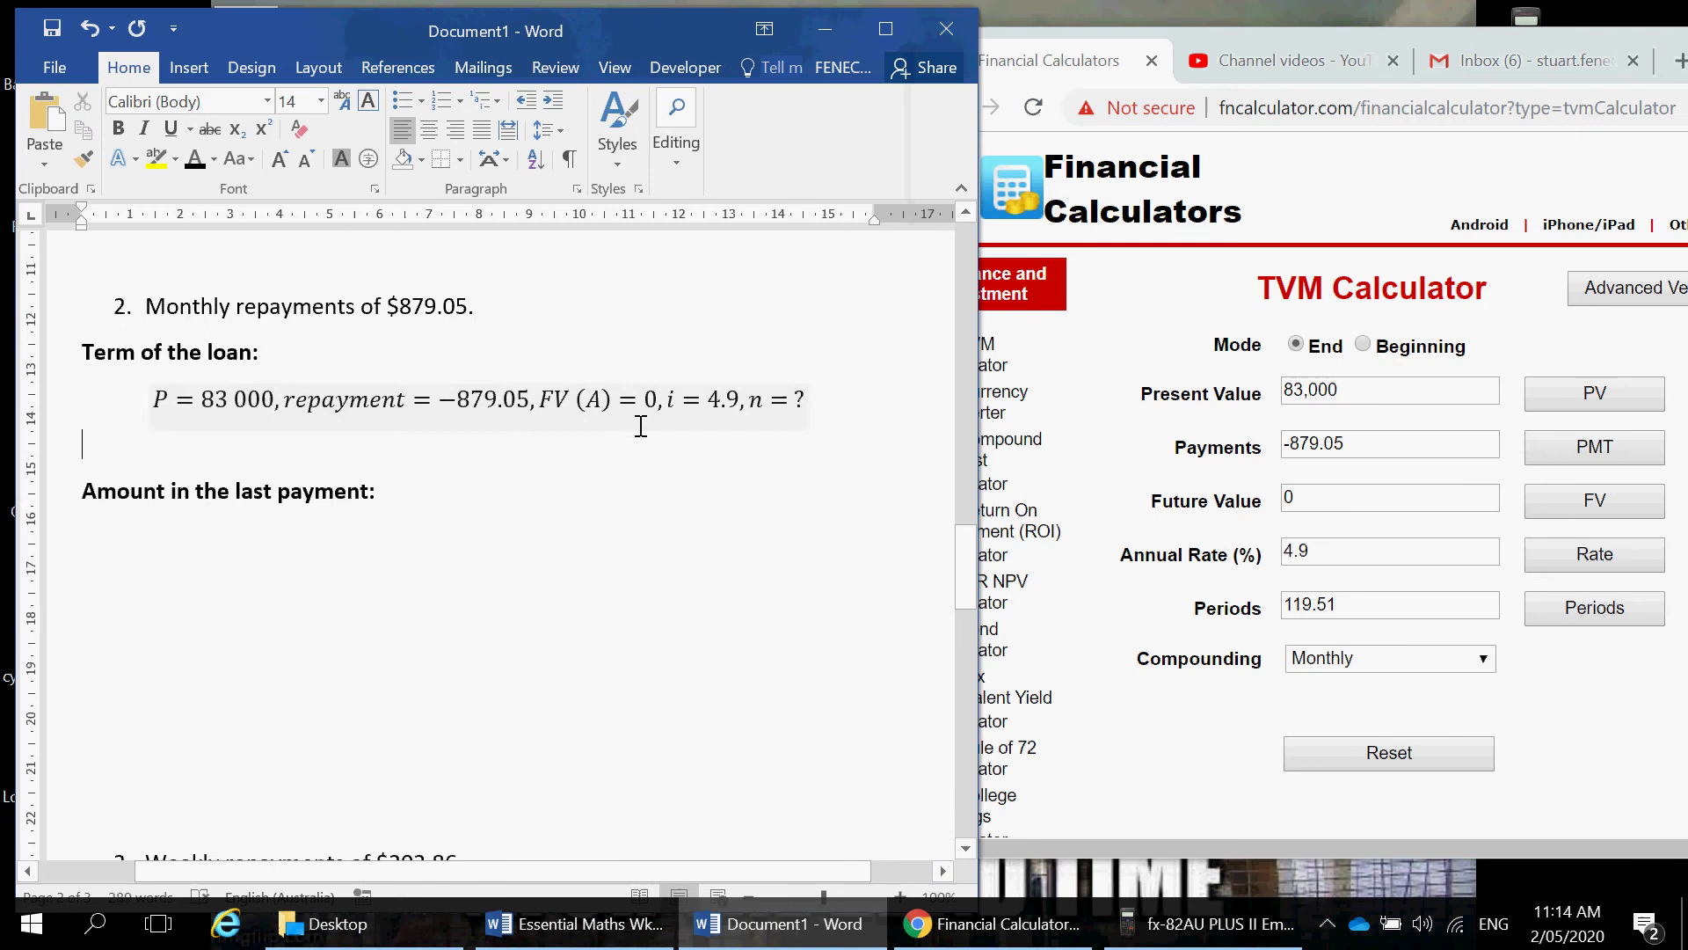
scroll(641, 423, up, 3)
scroll(643, 433, down, 3)
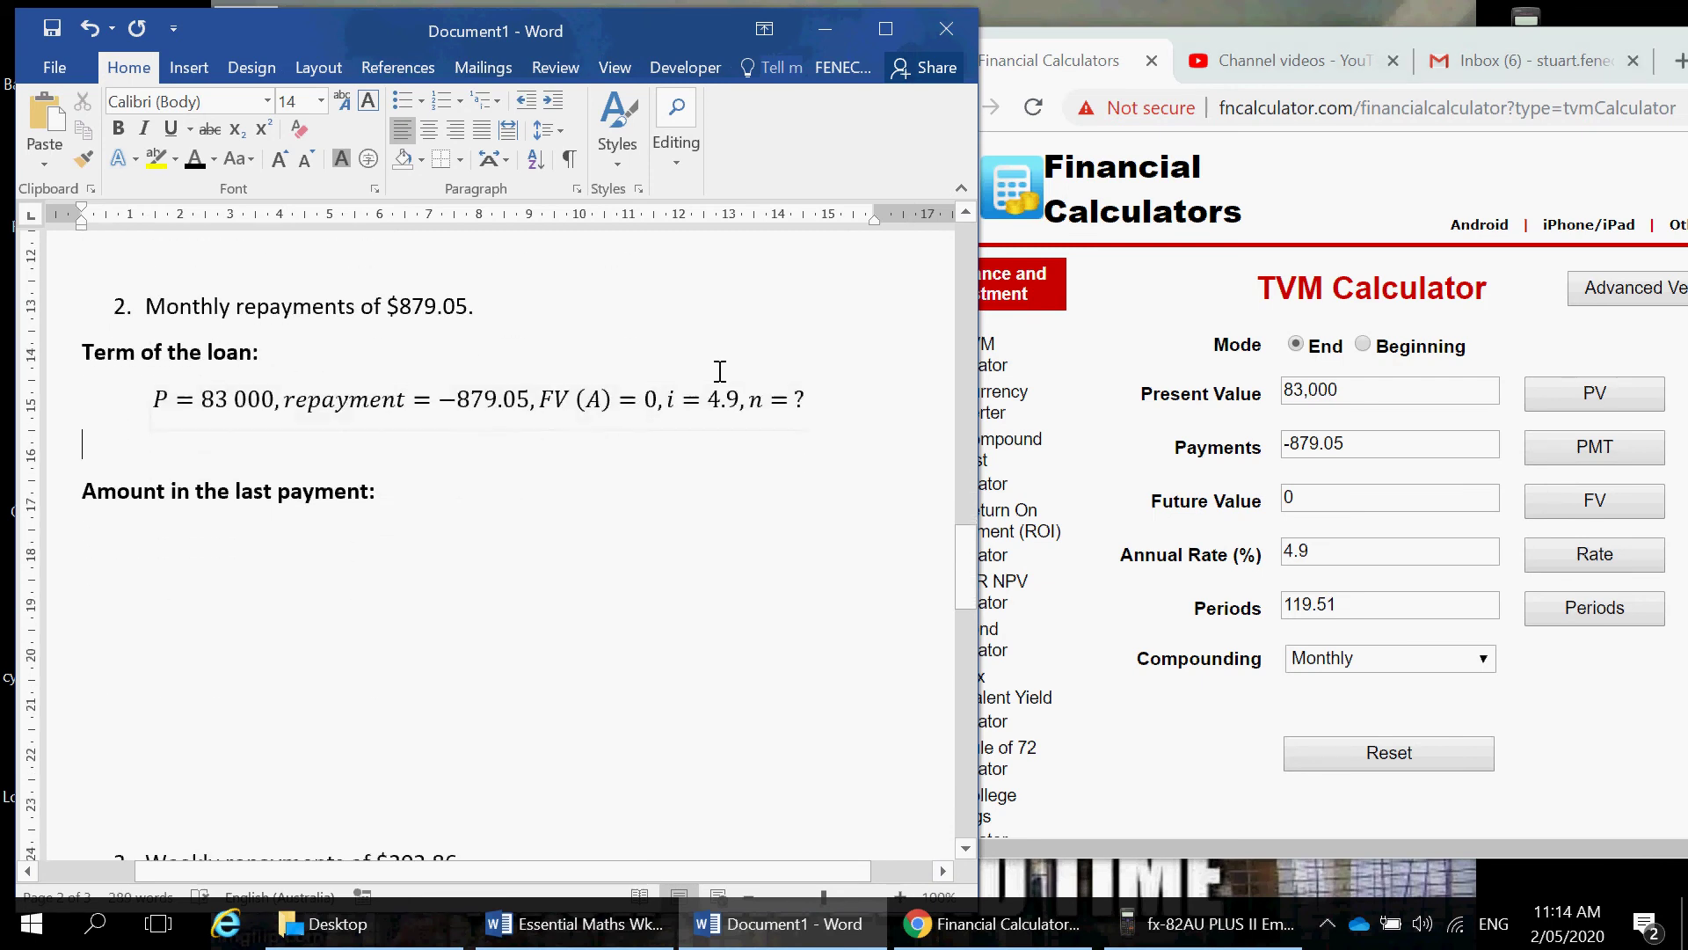
text(119.51)
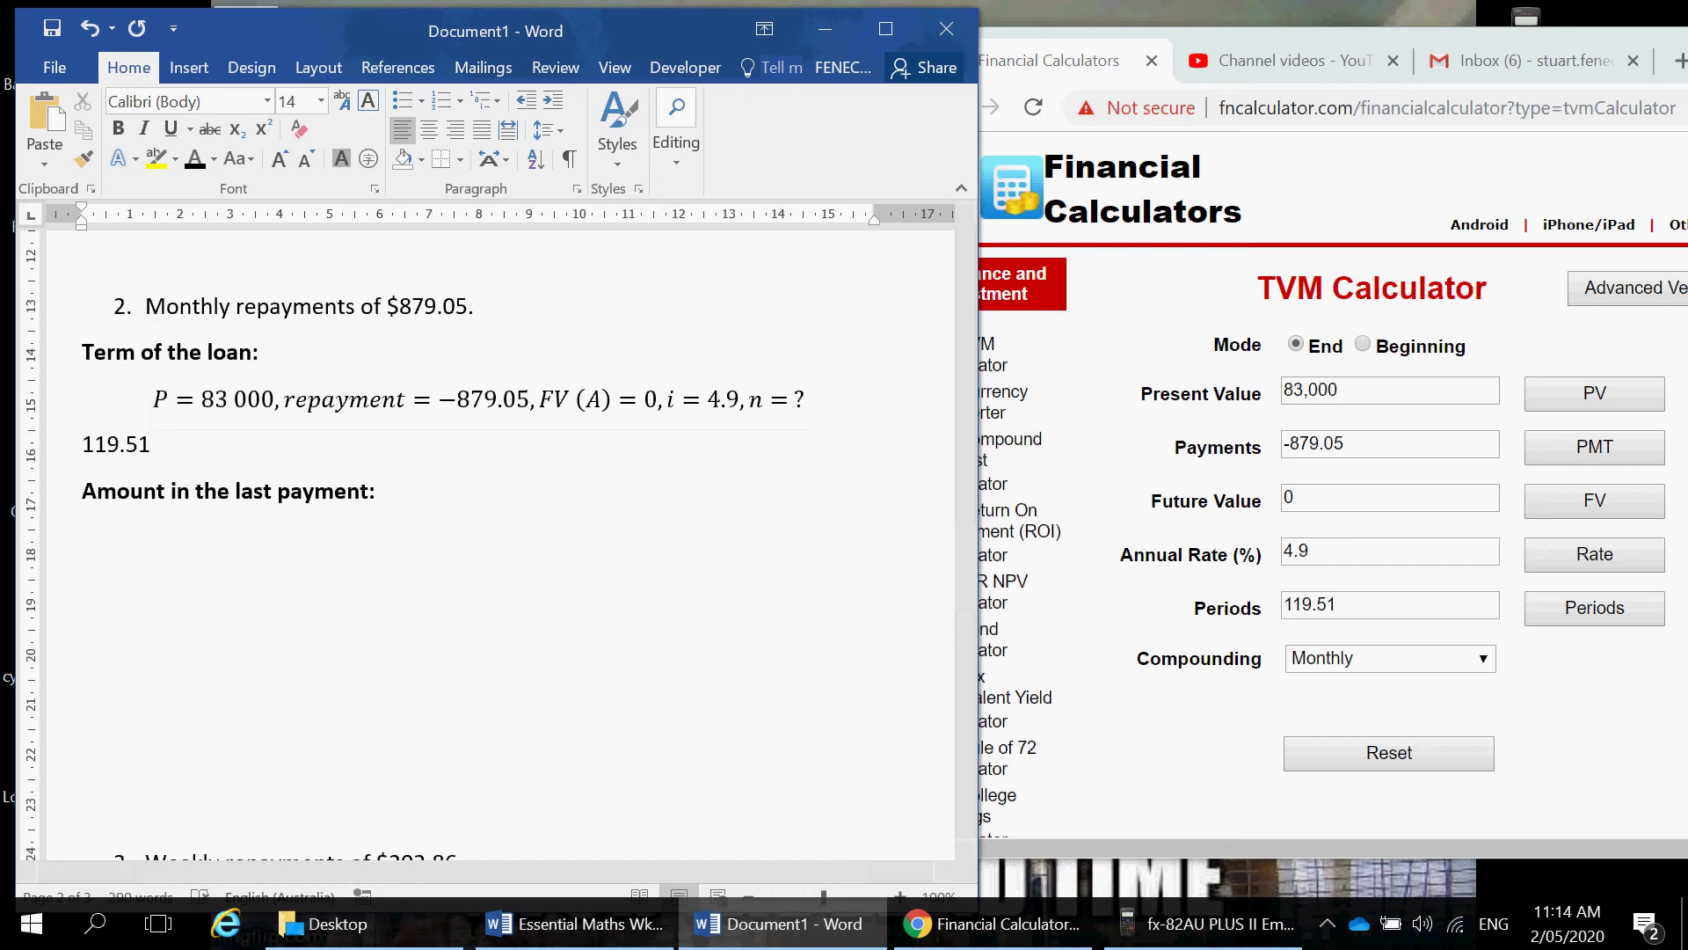
text( months to pay back.)
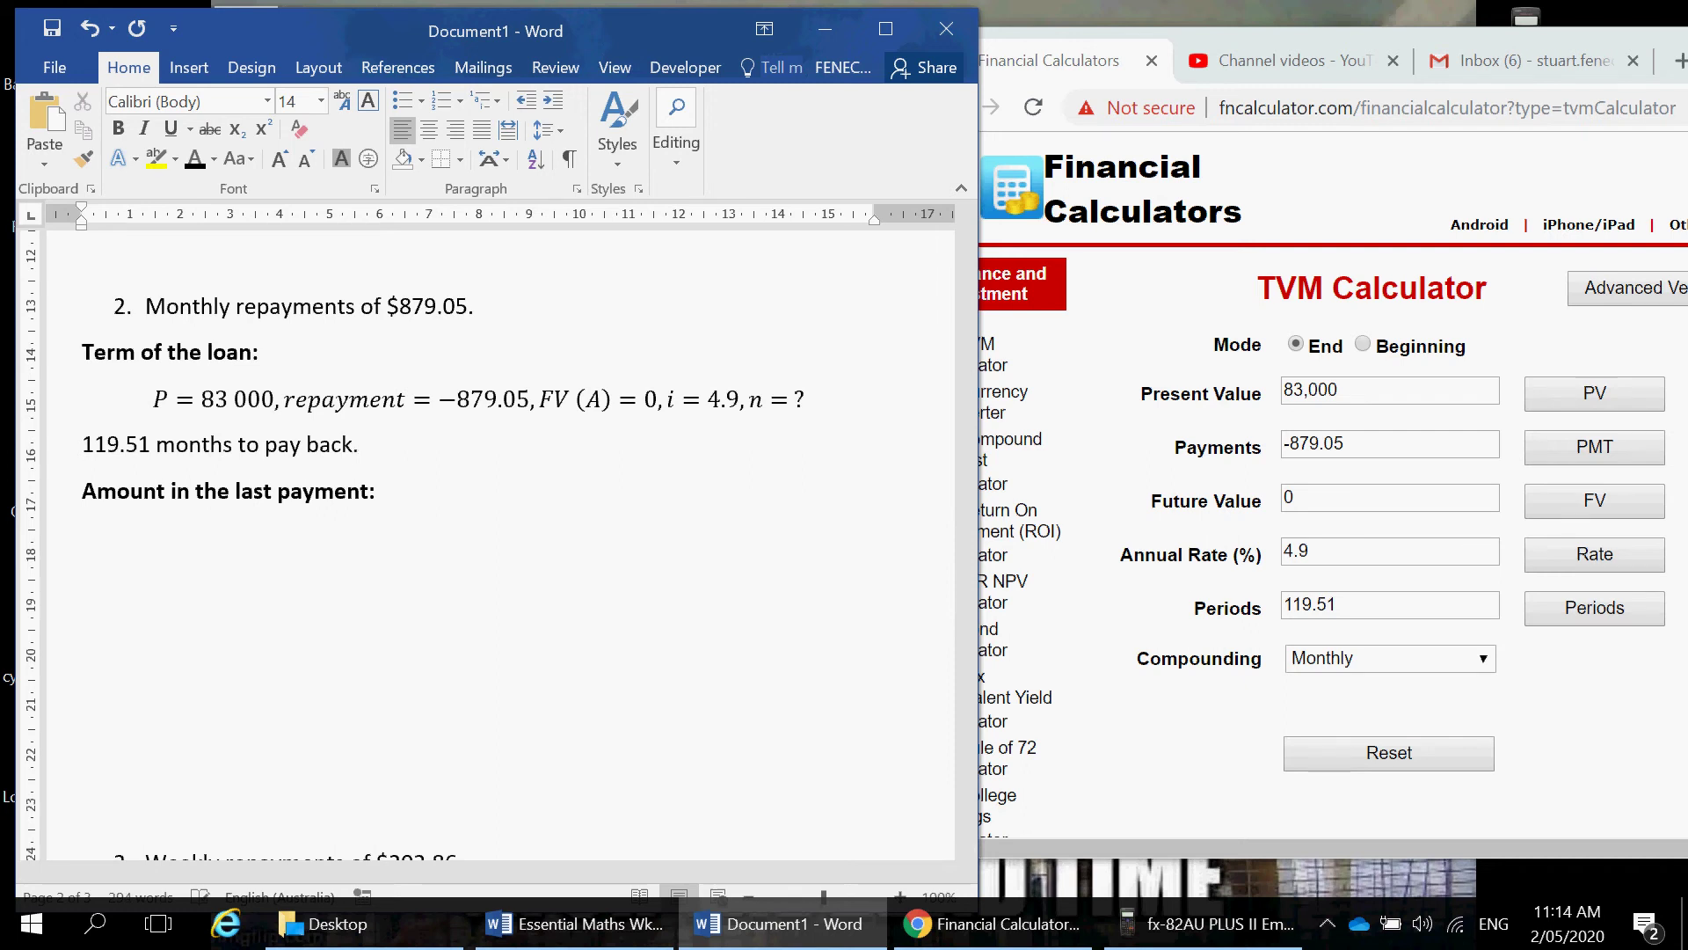
key(Return)
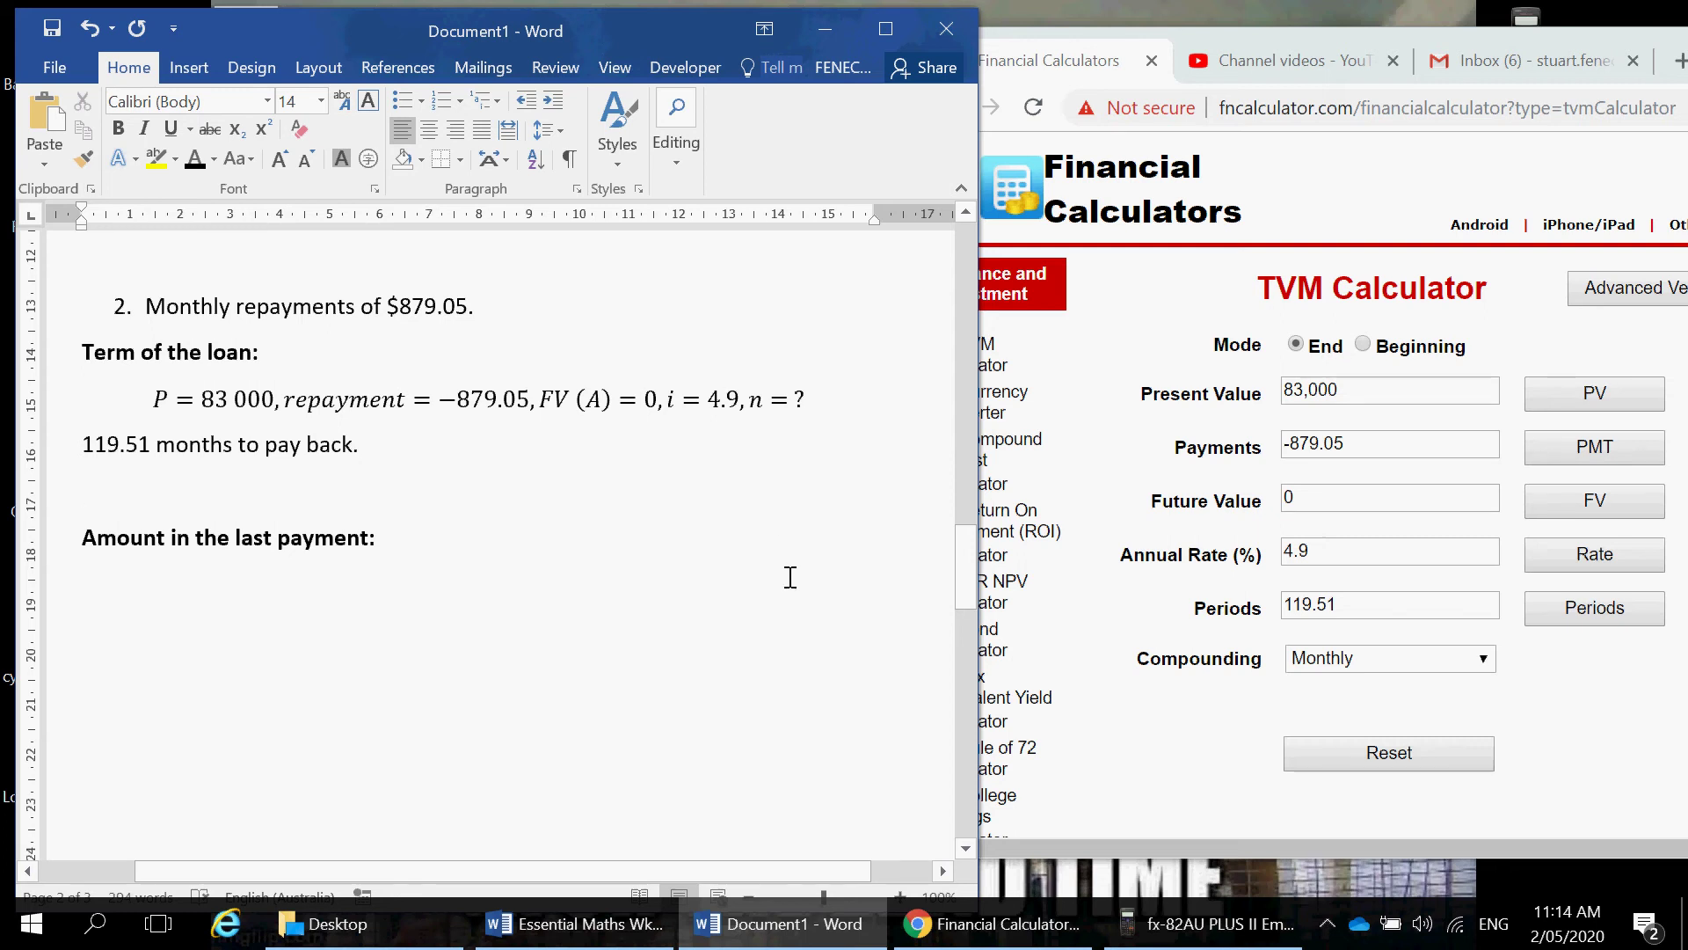
key(shift+Right)
key(shift+Right)
key(shift+Right)
key(shift+Right)
key(shift+Right)
key(shift+Right)
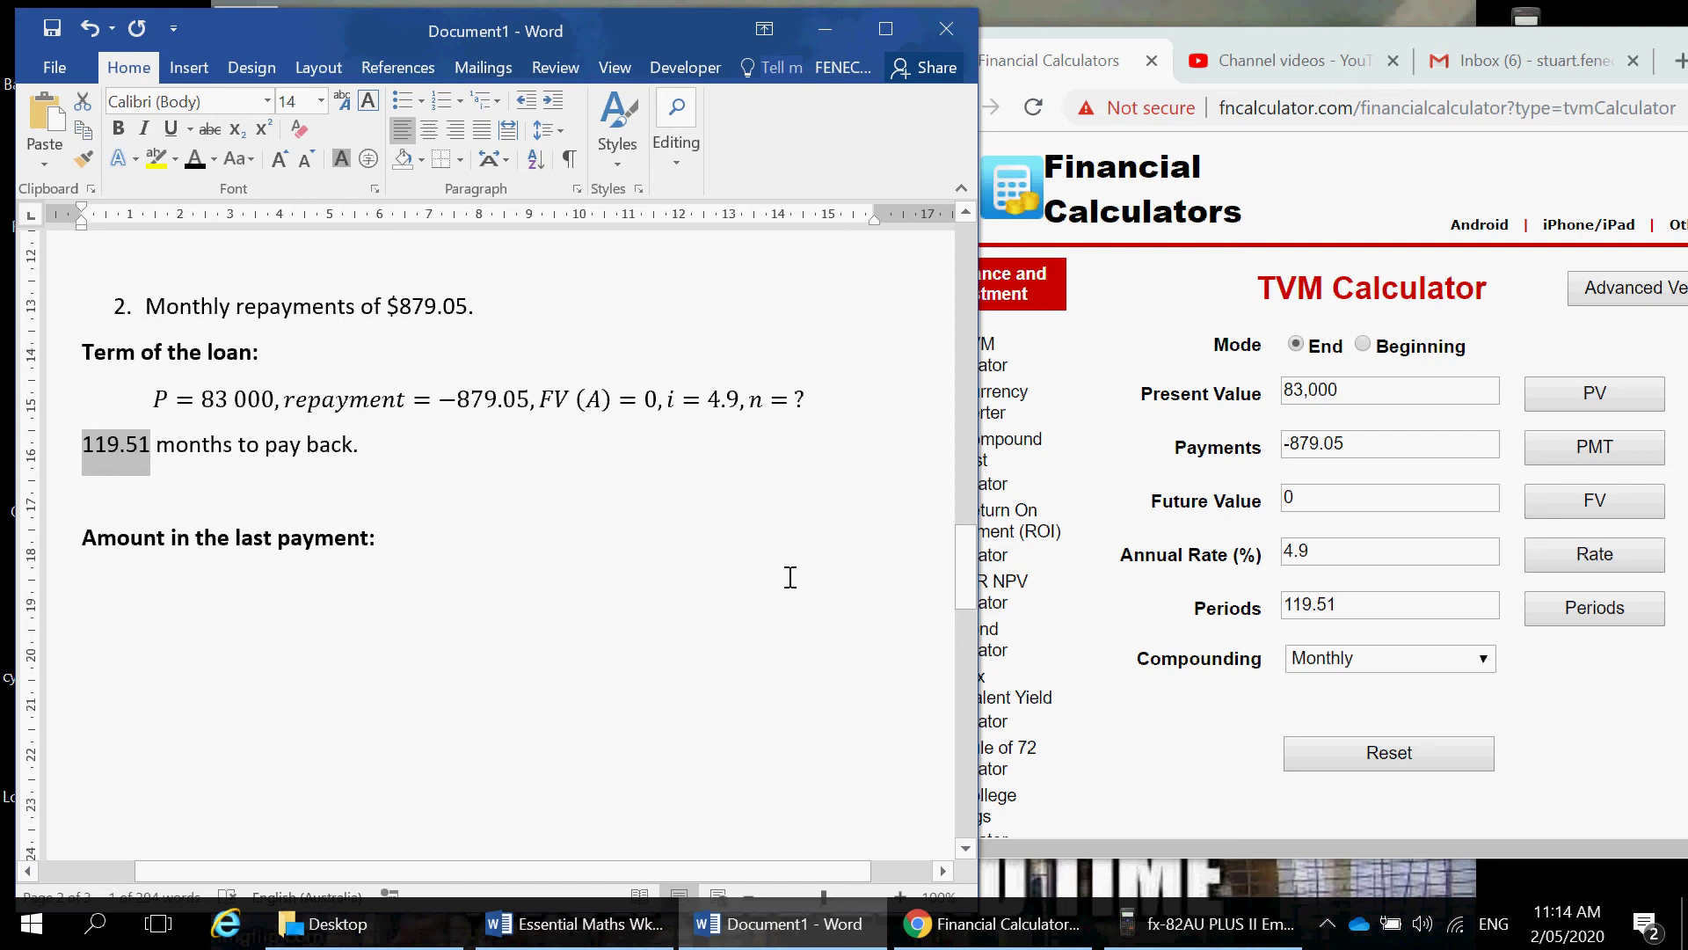
key(Down)
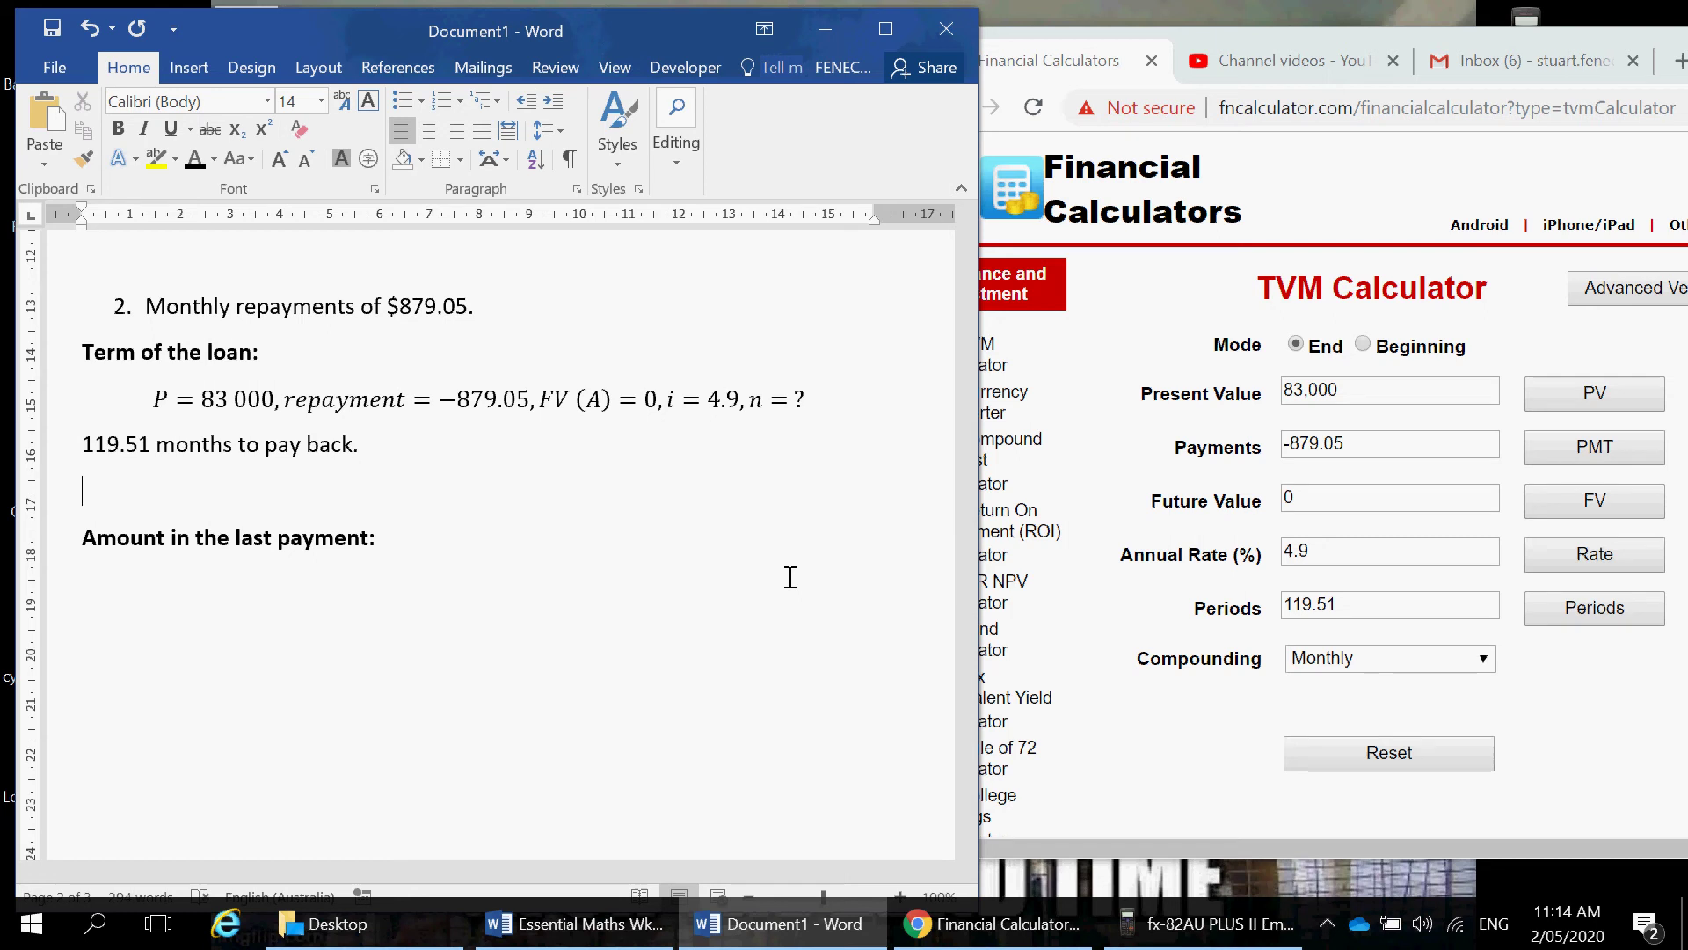
Step: Open a new line below the months answer and insert a blank equation
text(How)
key(BackSpace)
key(BackSpace)
key(BackSpace)
click(220, 467)
key(Up)
key(Up)
key(Down)
key(Down)
key(Return)
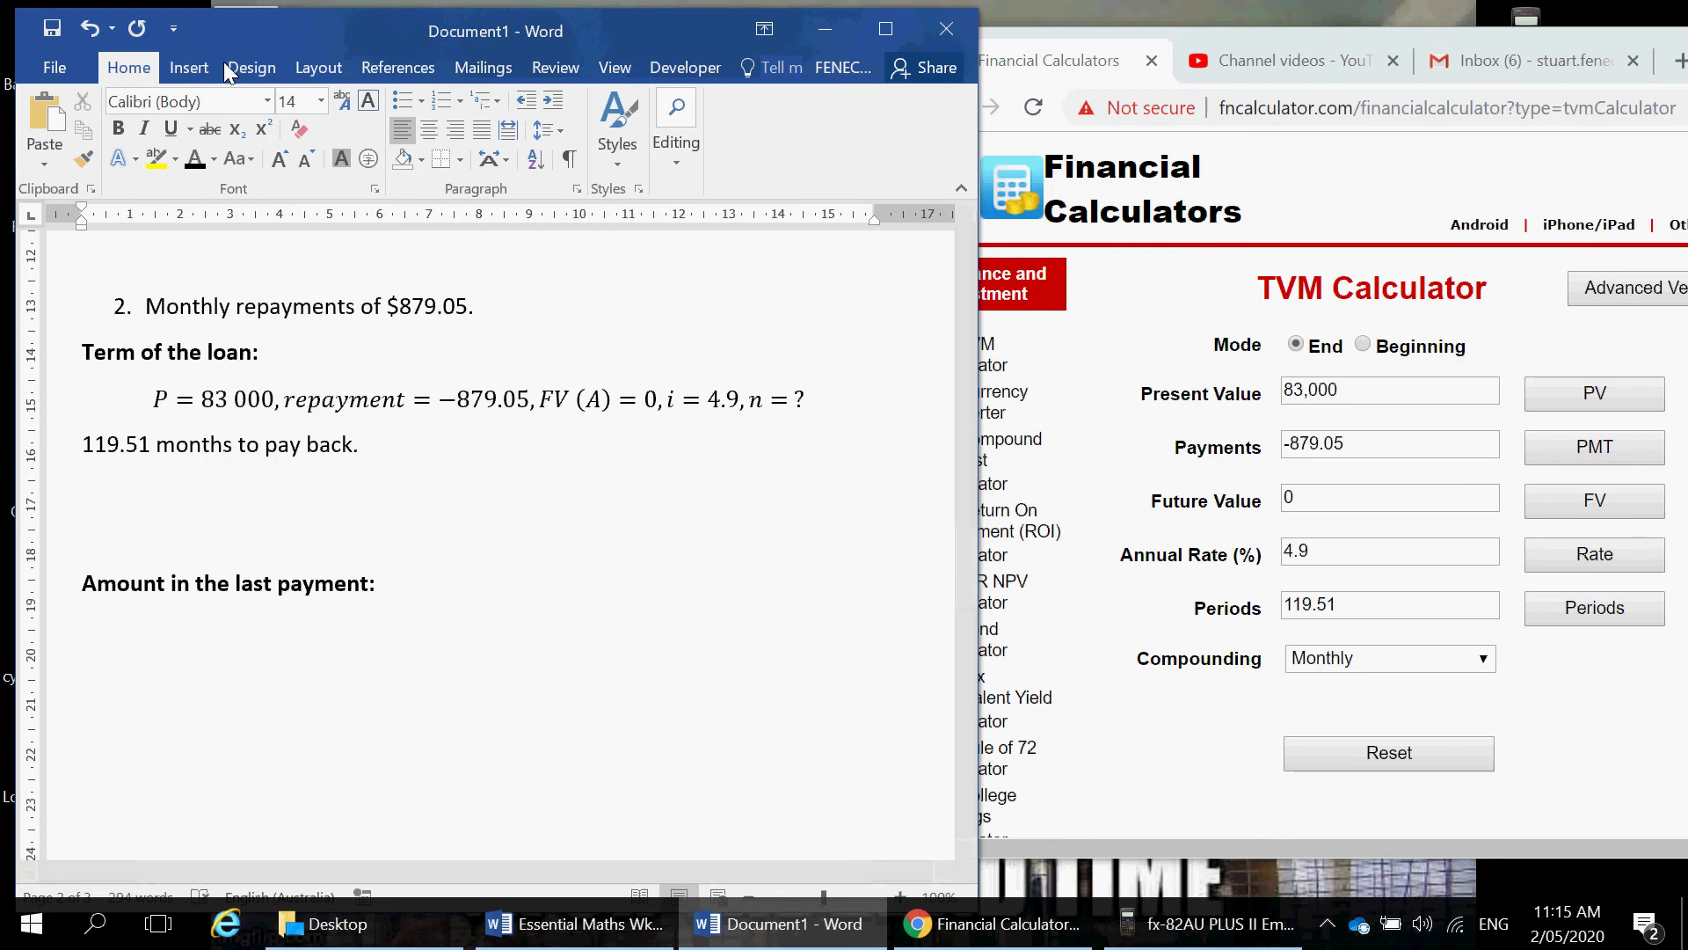
click(193, 70)
click(825, 156)
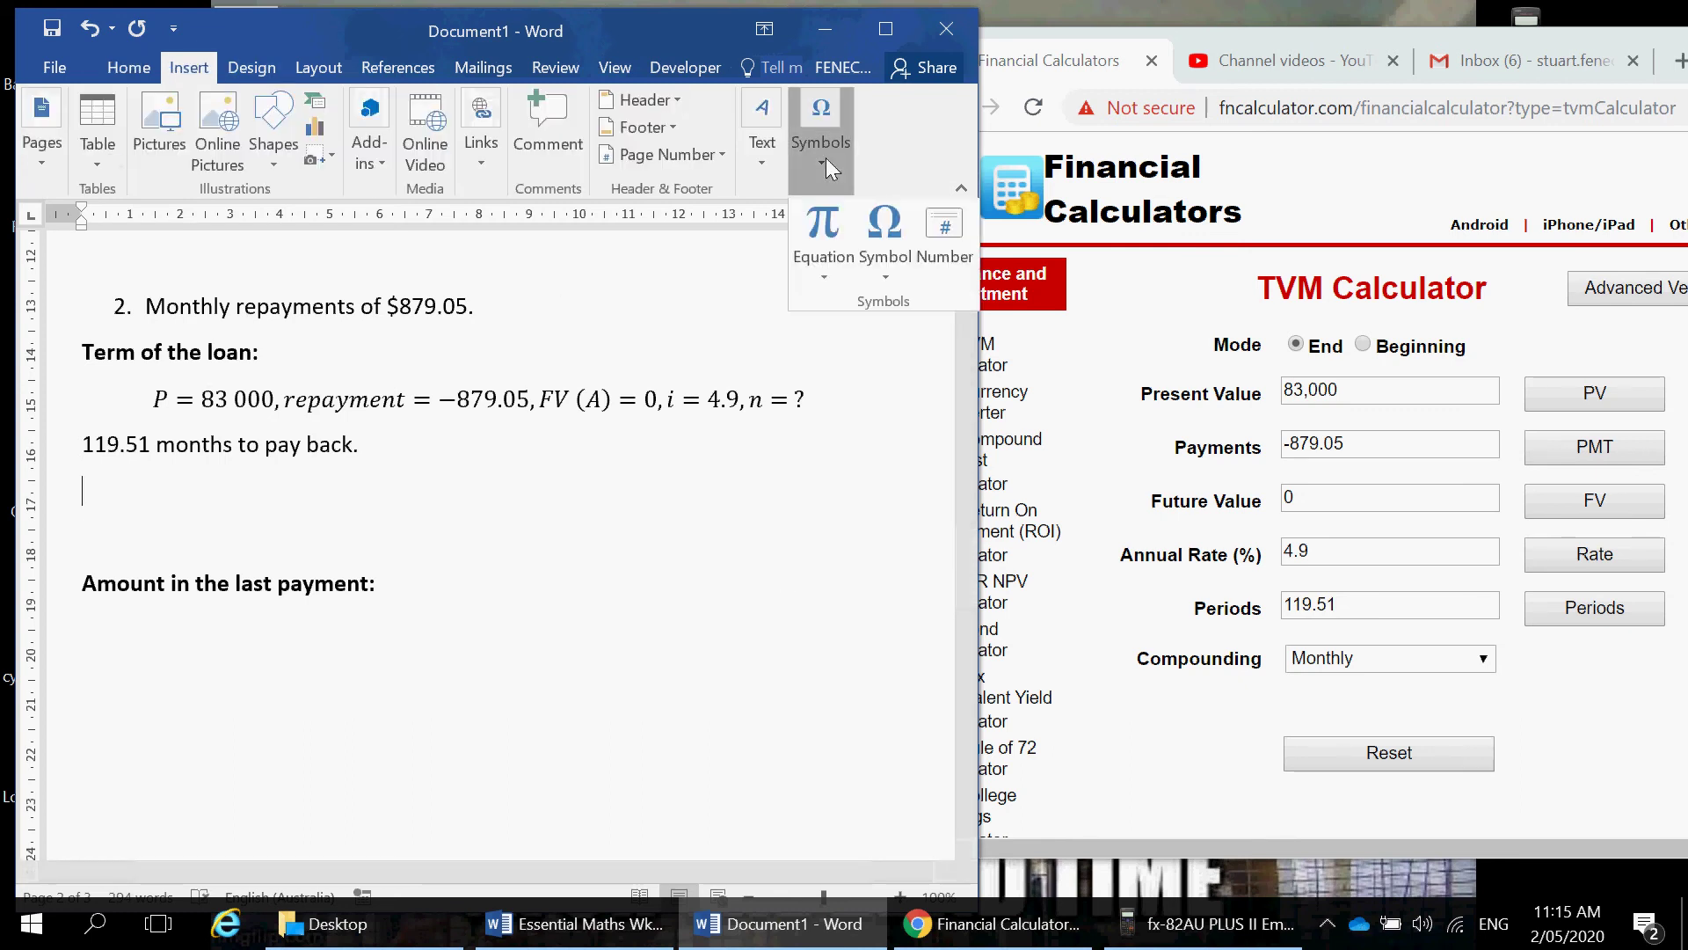
click(836, 220)
Step: Enter 119.51/12 = in the equation and compute 119.51 ÷ 12 on the handheld calculator
text(119.51)
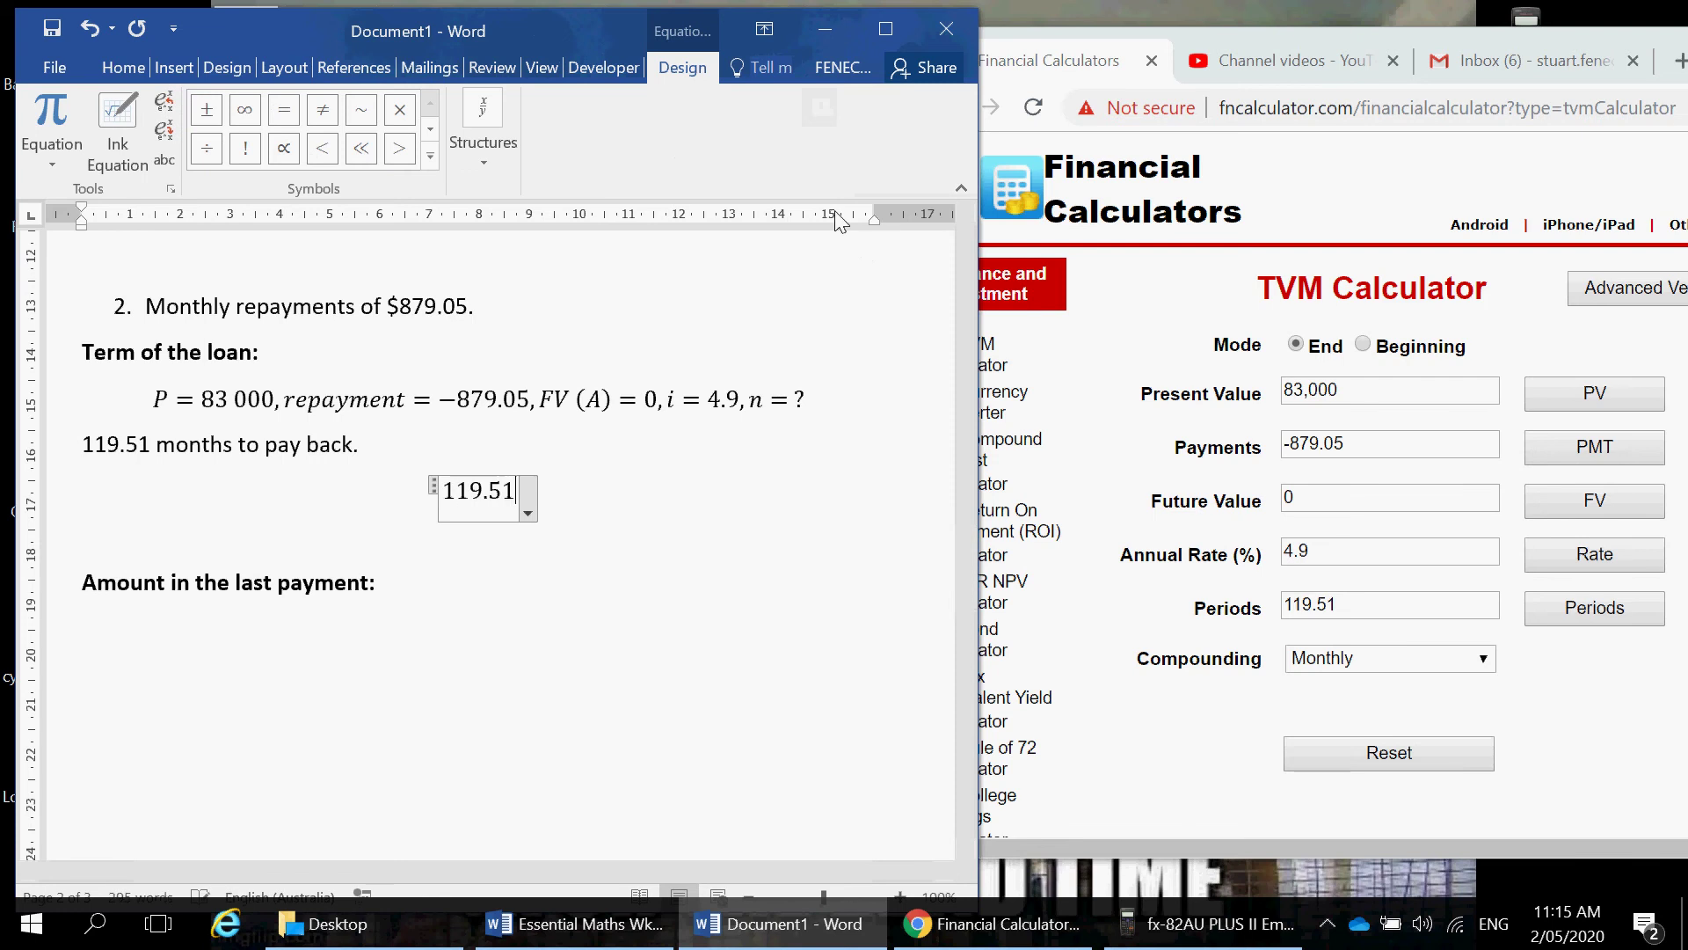
text(/12 =)
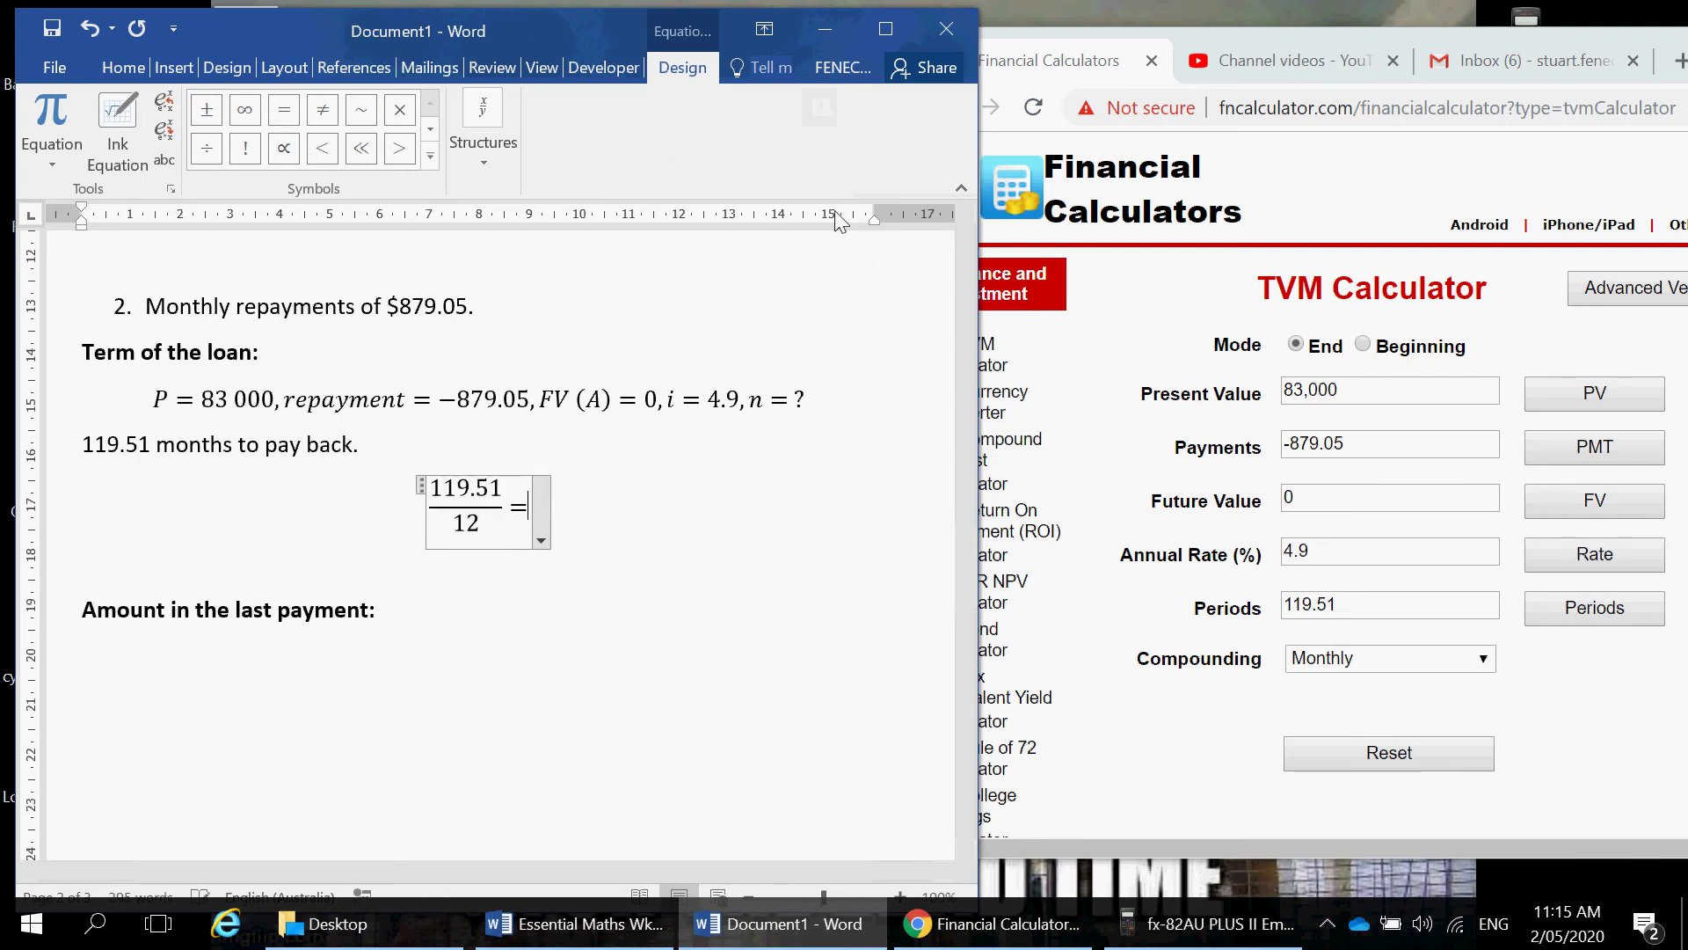
click(1209, 923)
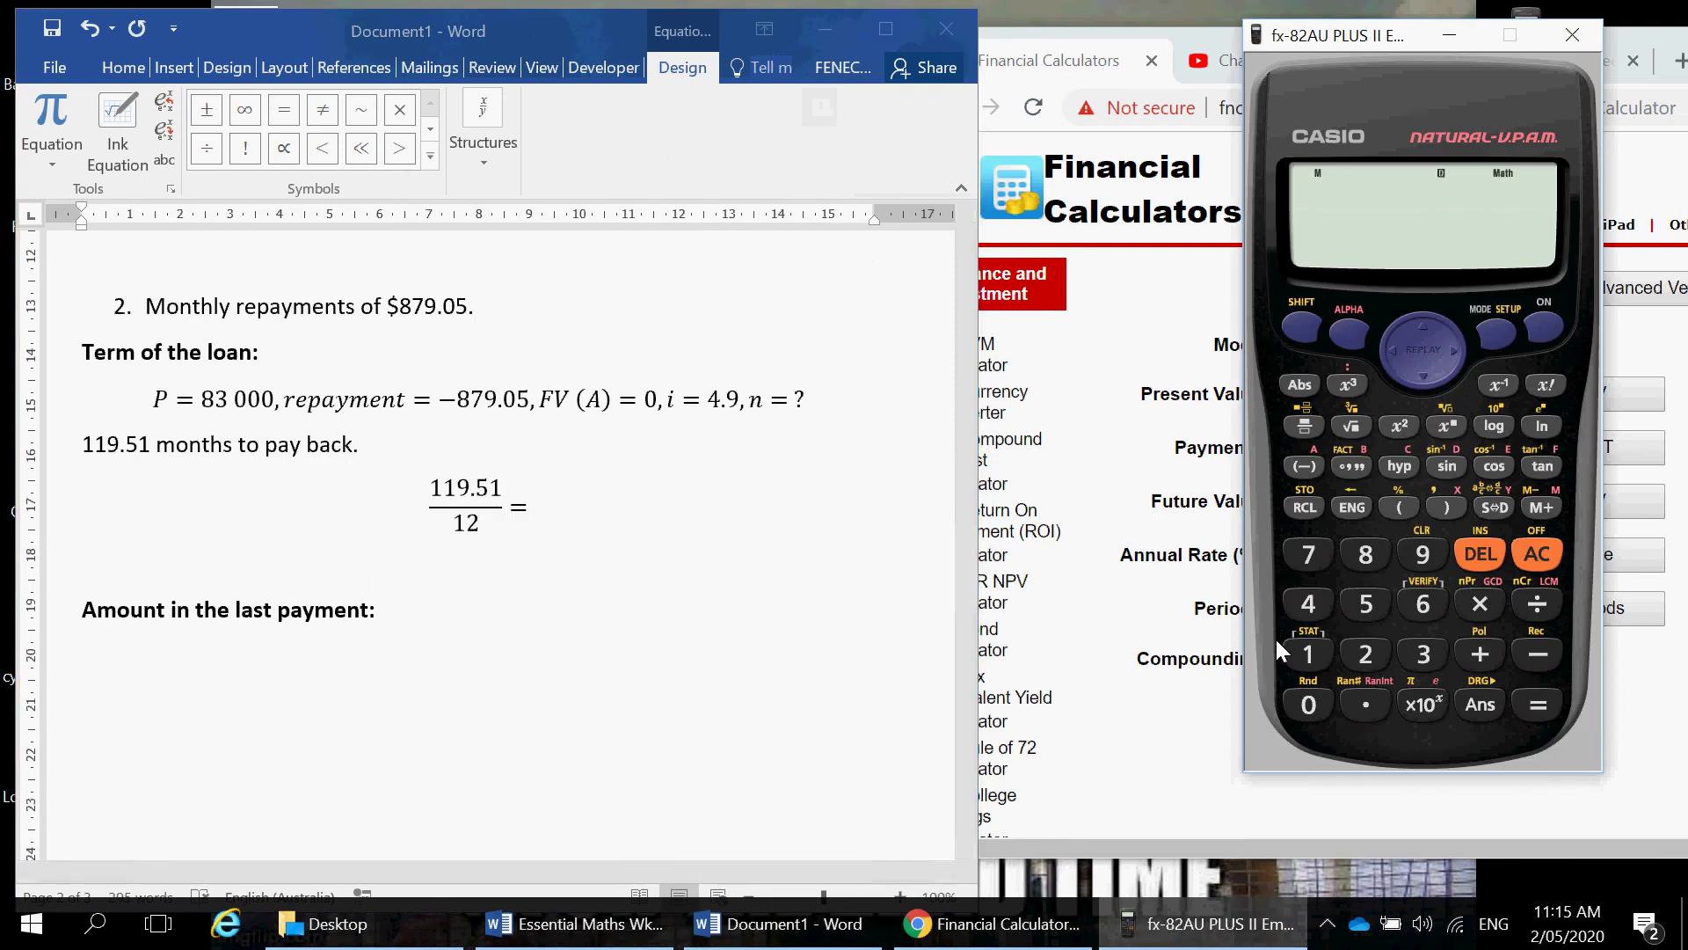
click(1305, 426)
text(119.51)
key(Down)
text(12)
key(Return)
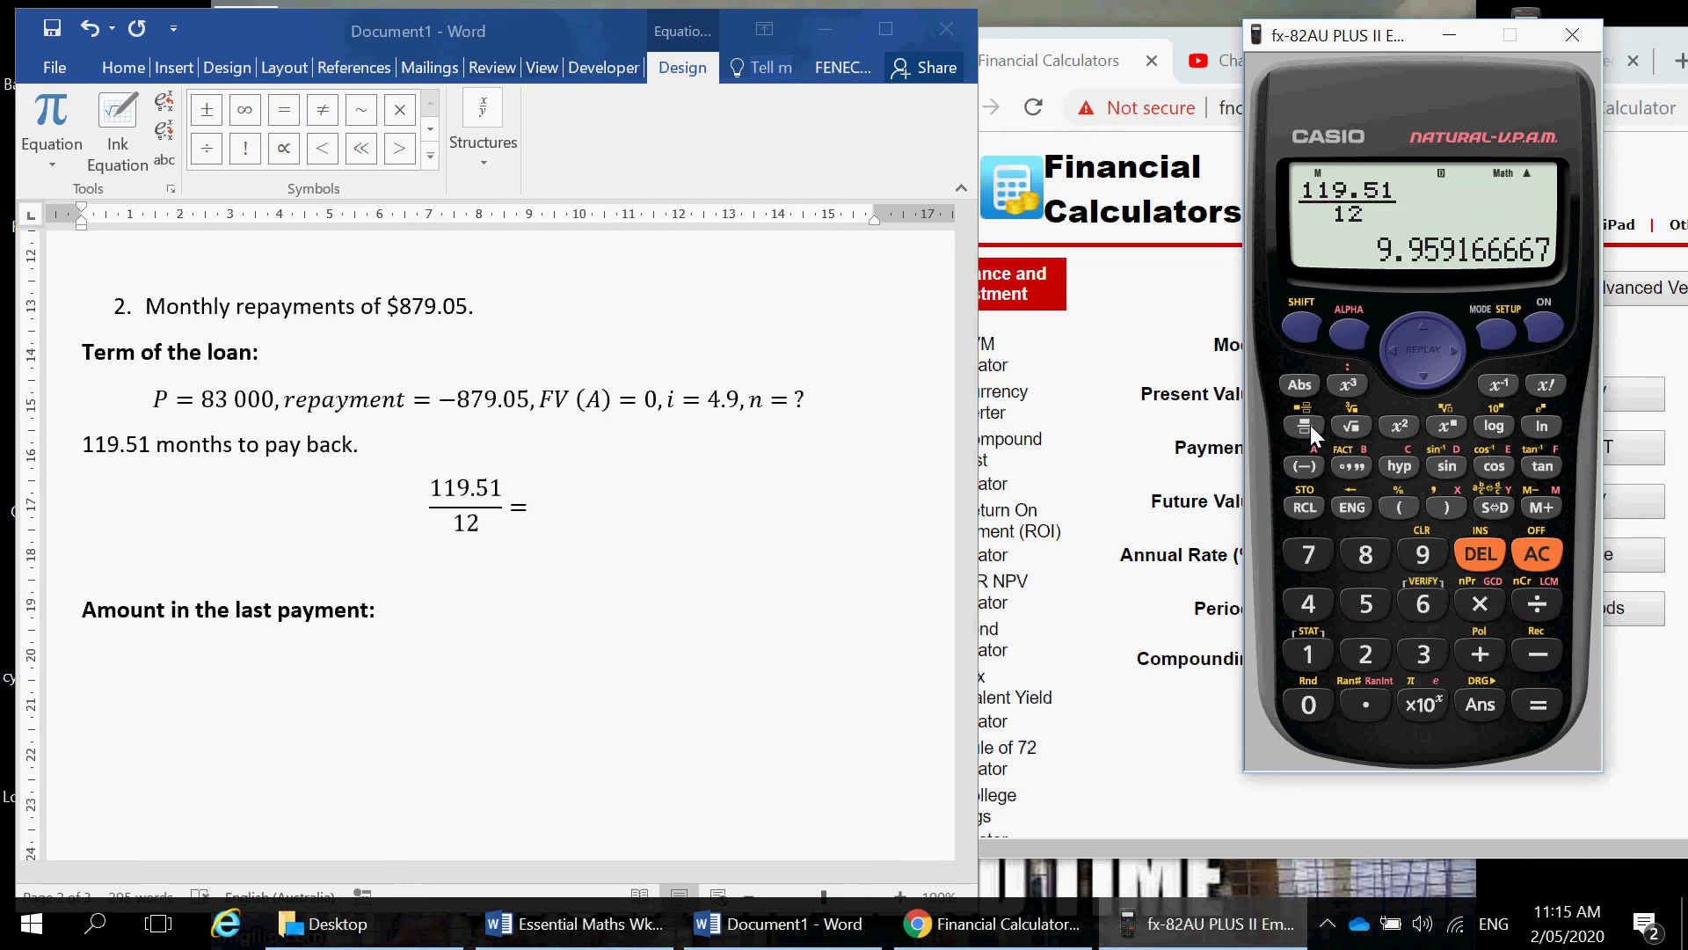
Step: Complete the working as 9.96 years and add the note 'Slightly less than 10 years.'
click(651, 485)
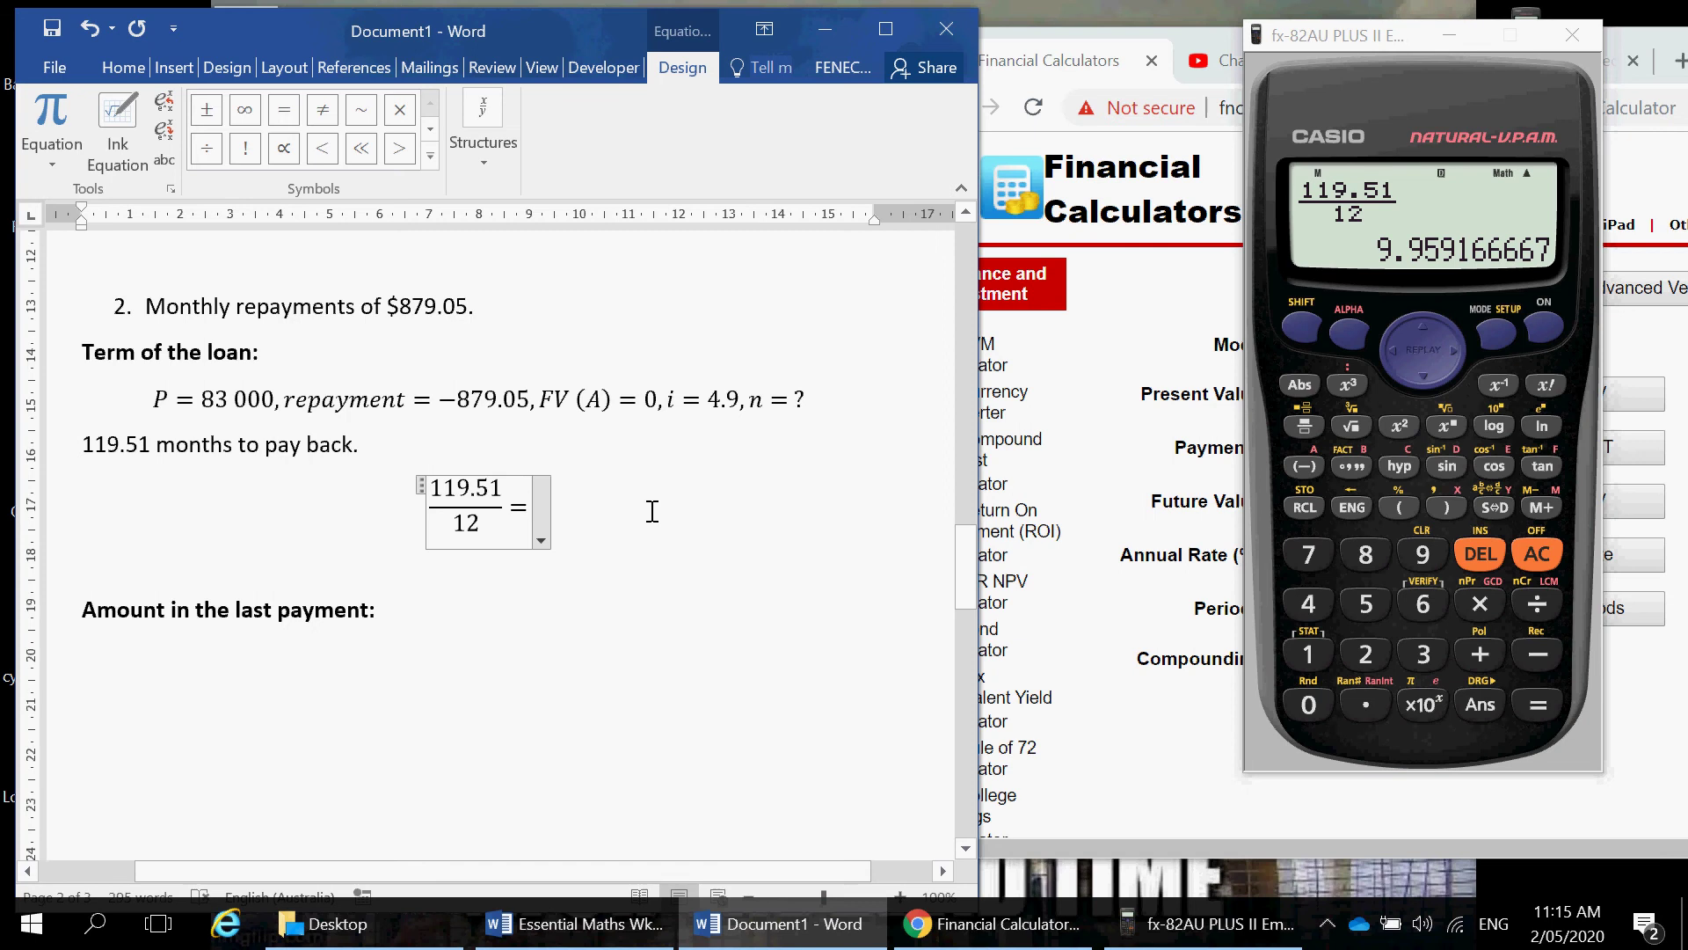
text(9.9)
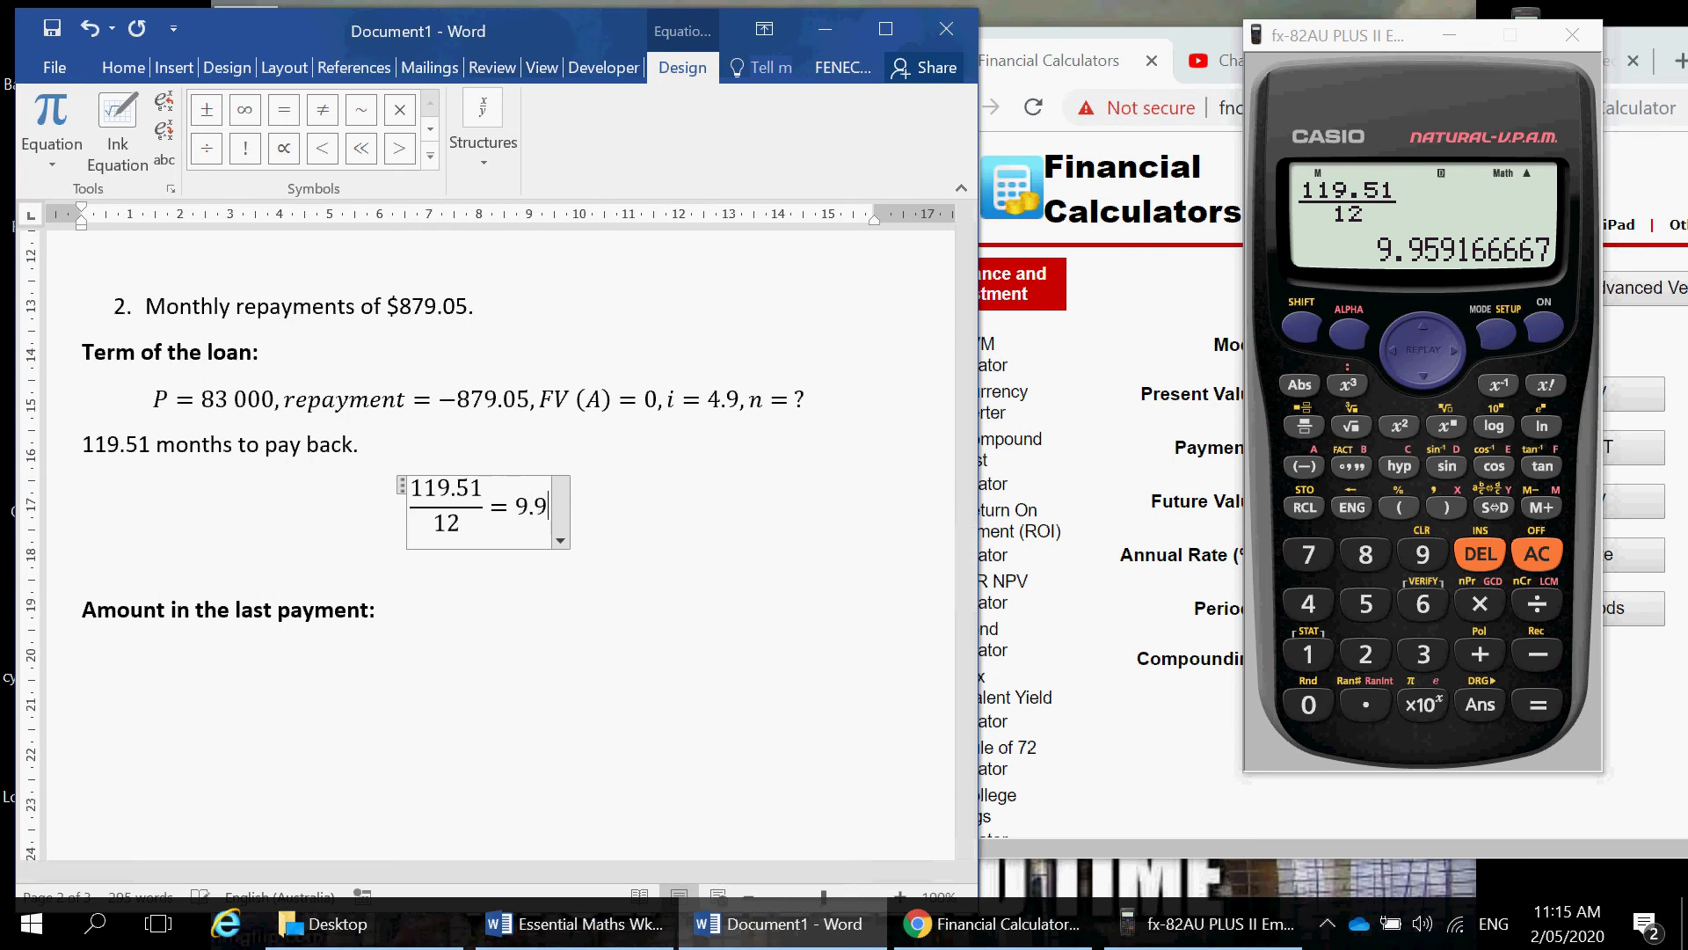
text(6)
key(Right)
text(years)
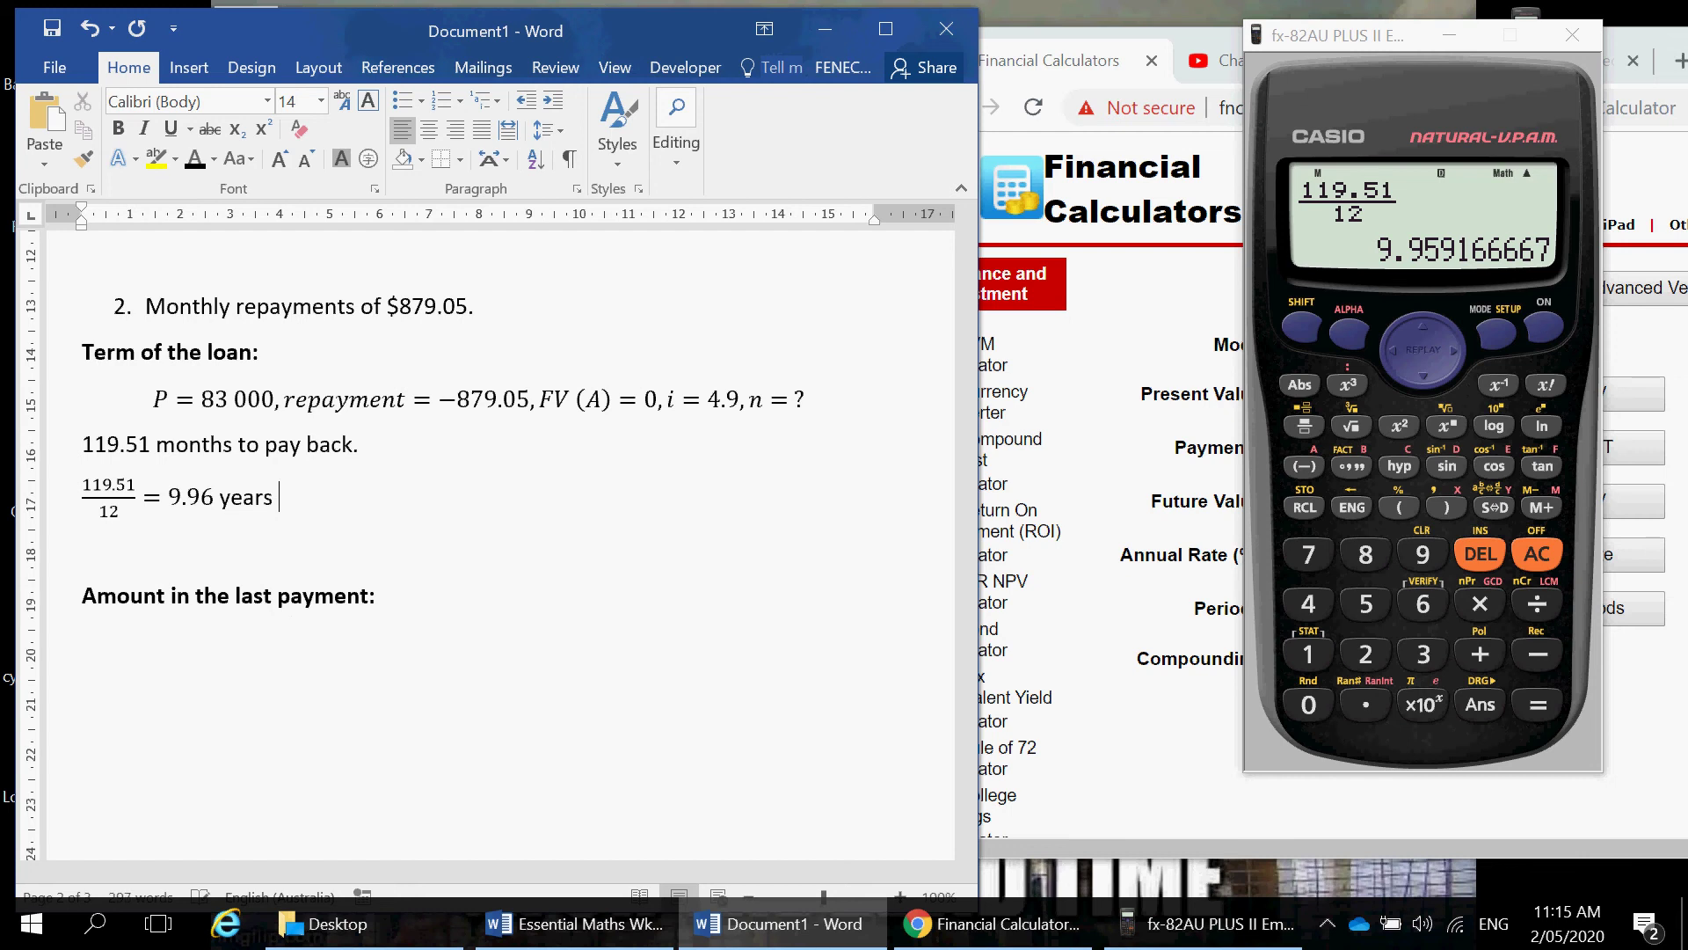
key(Return)
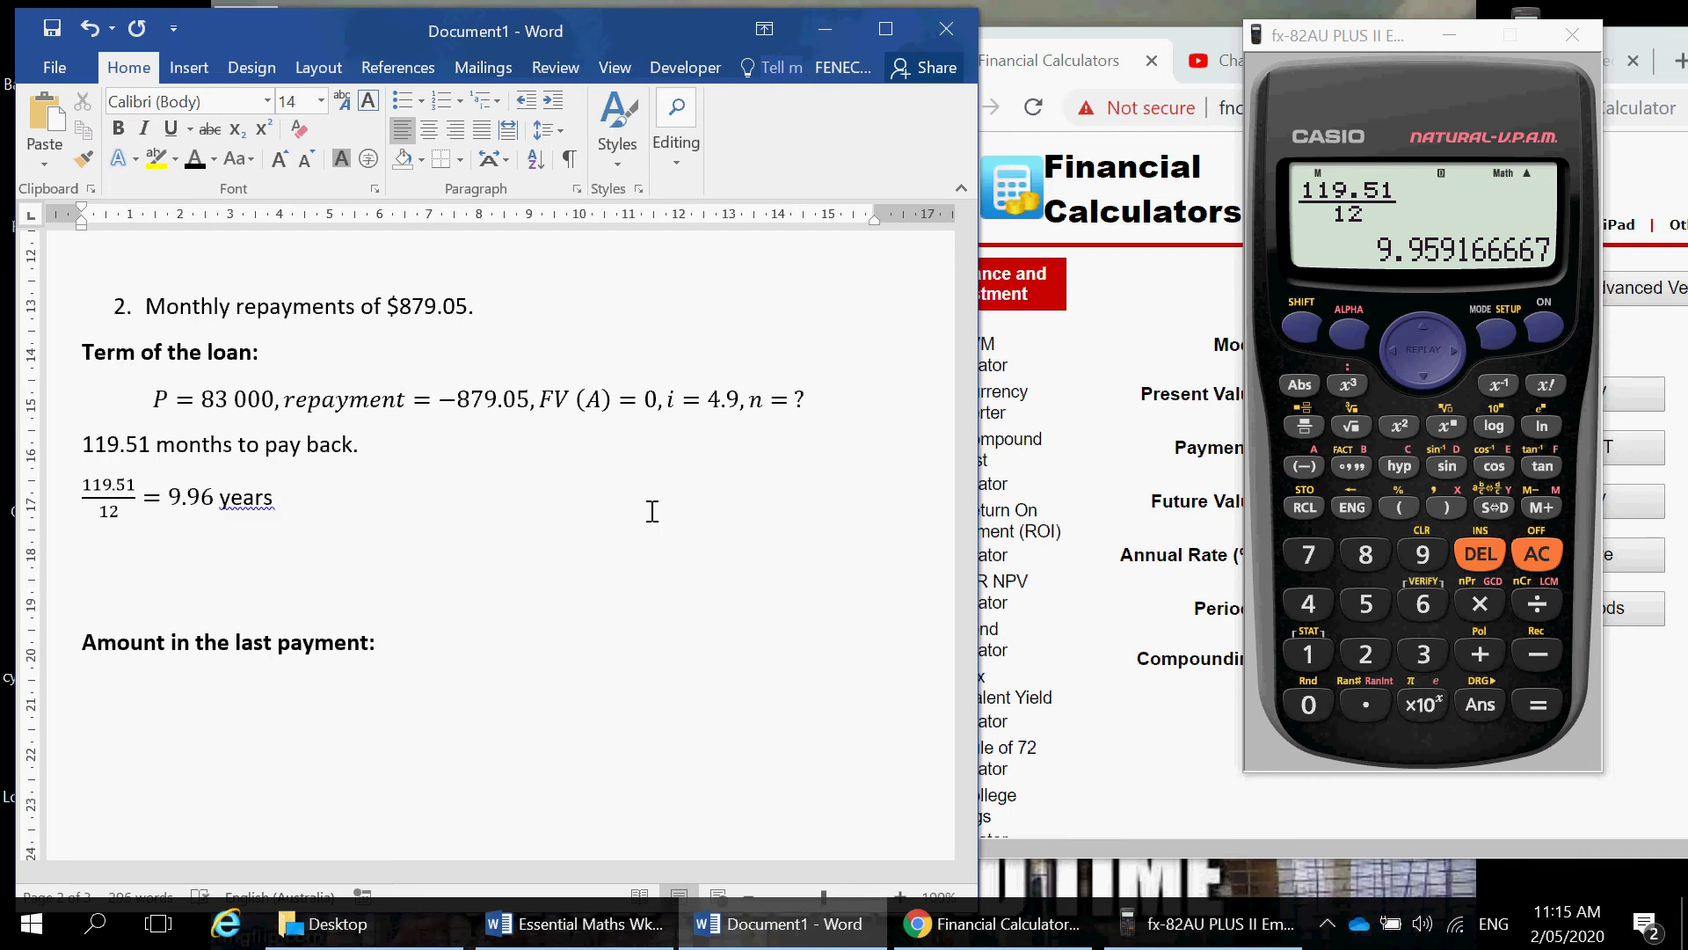
text(Slightly less than 10 years.)
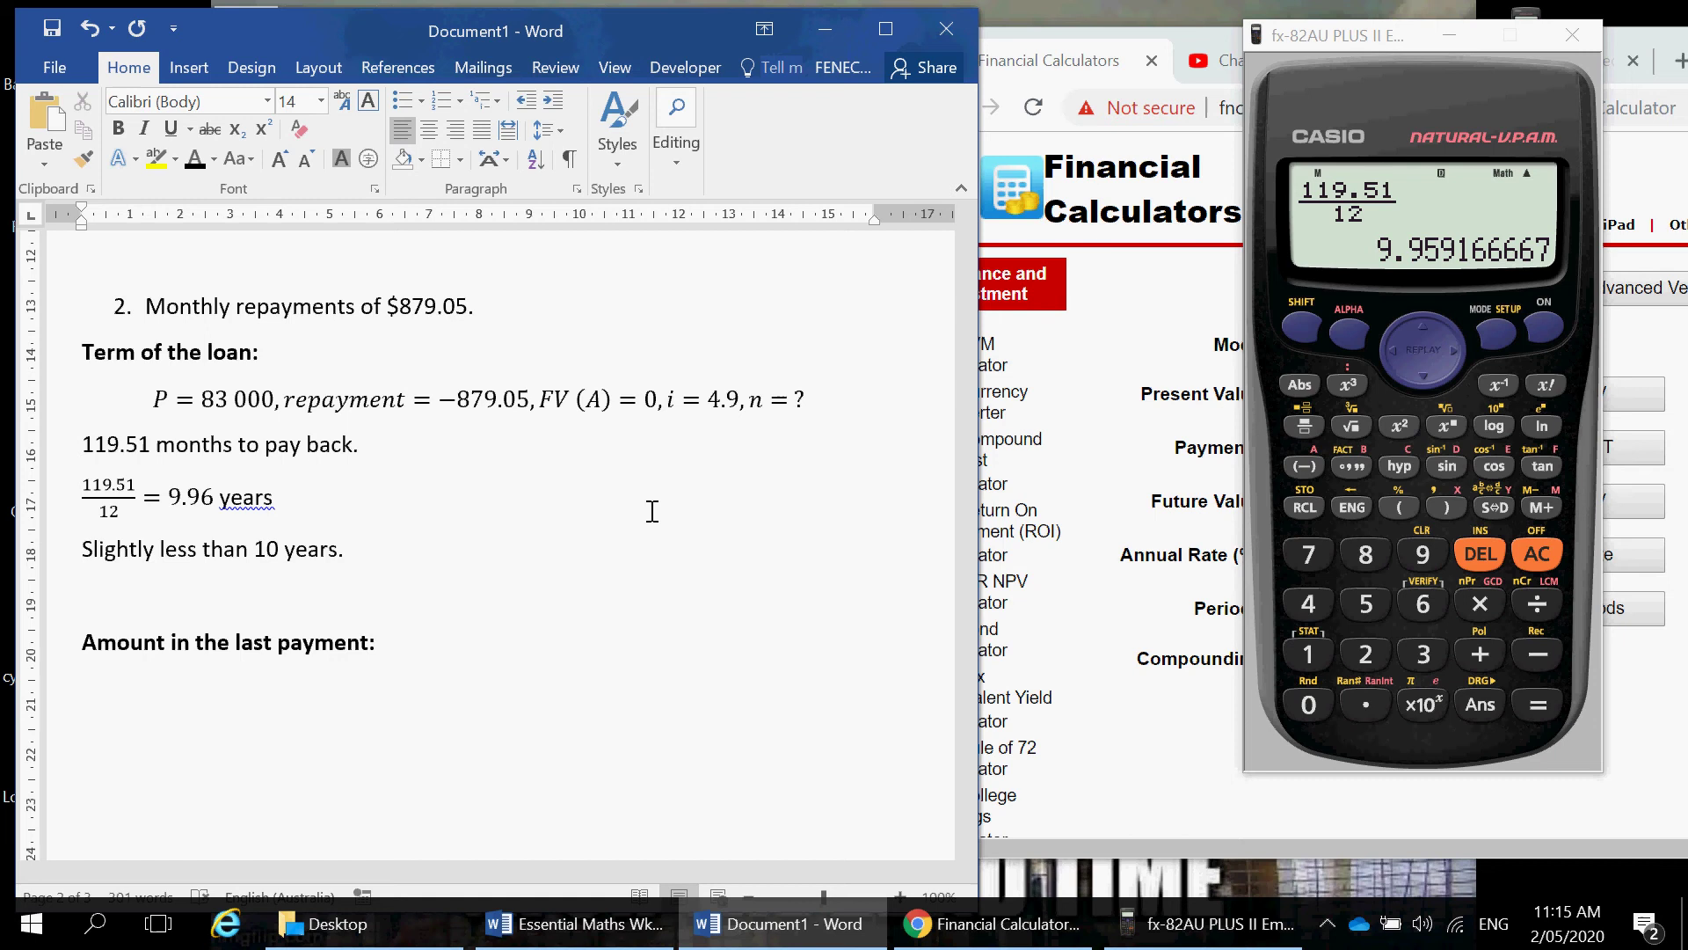
Step: Write 'Find out how much is owing after 119 repayments' under the last-payment heading
key(Down)
key(Down)
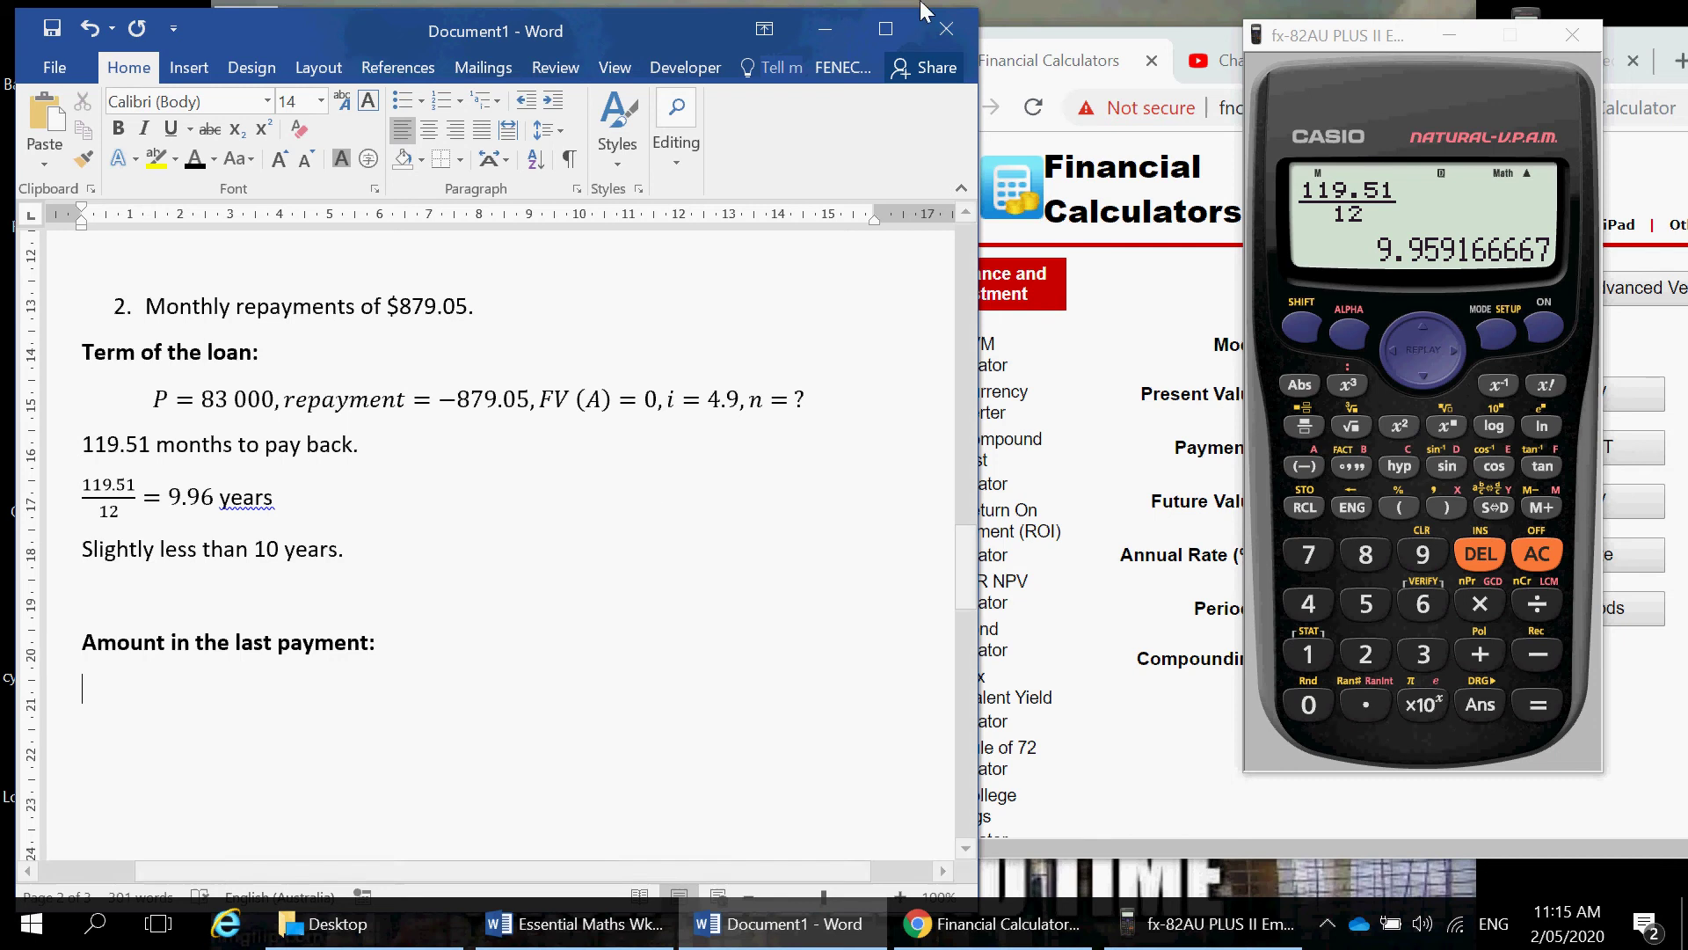
click(1036, 70)
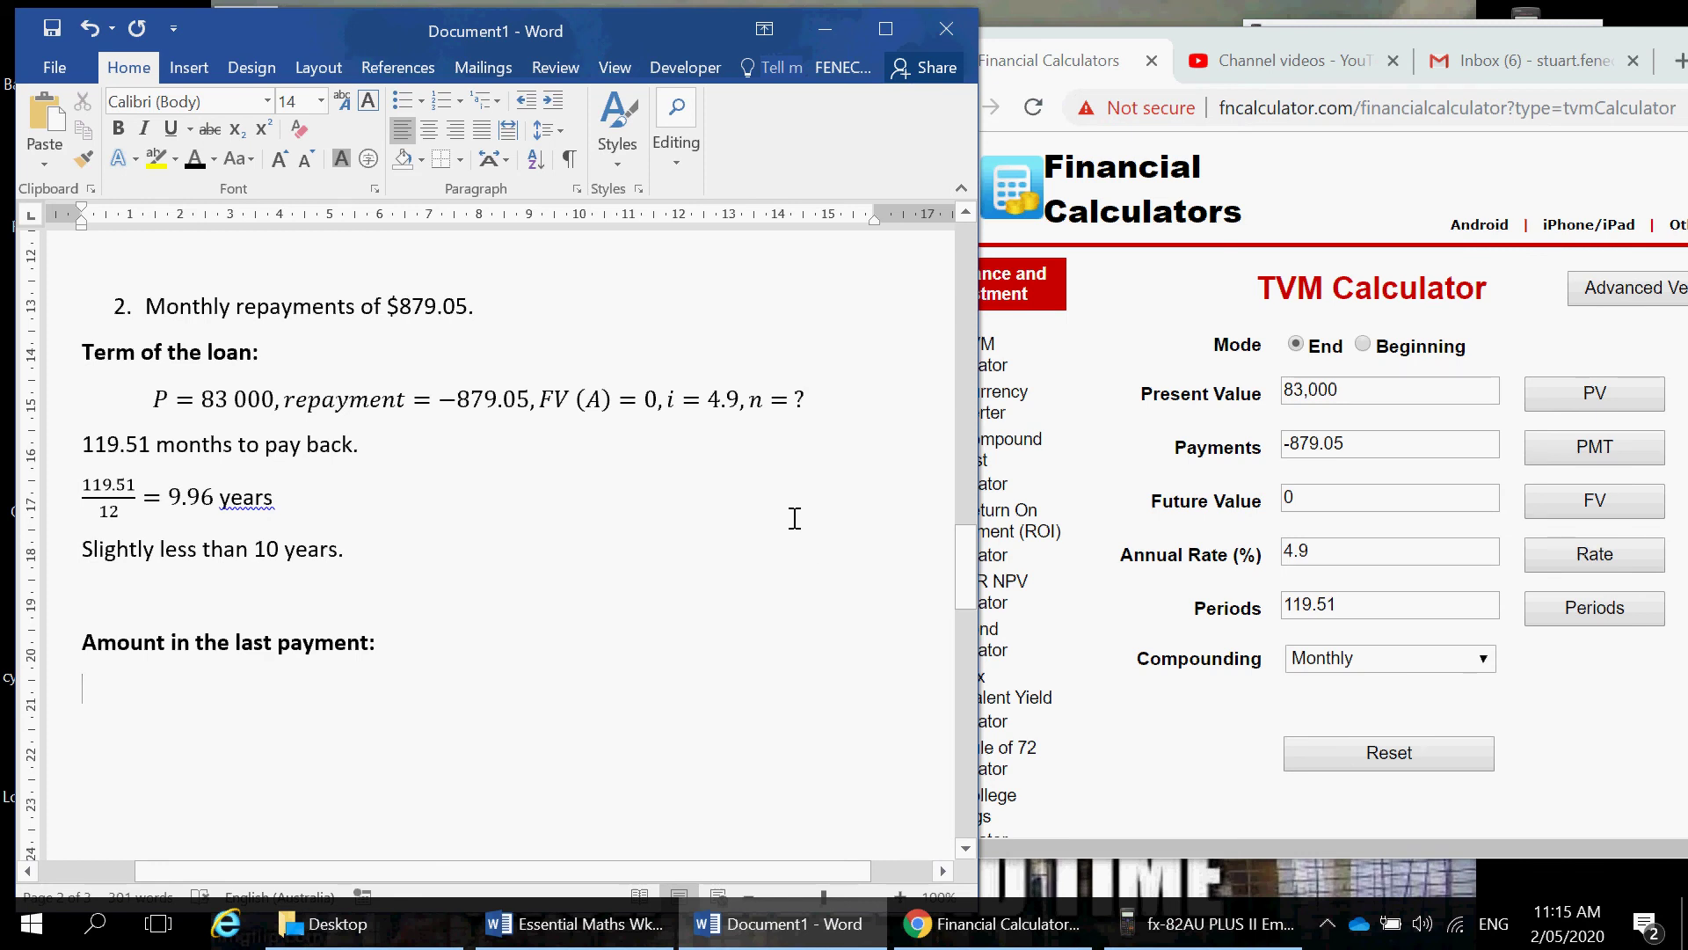
text(Find out how)
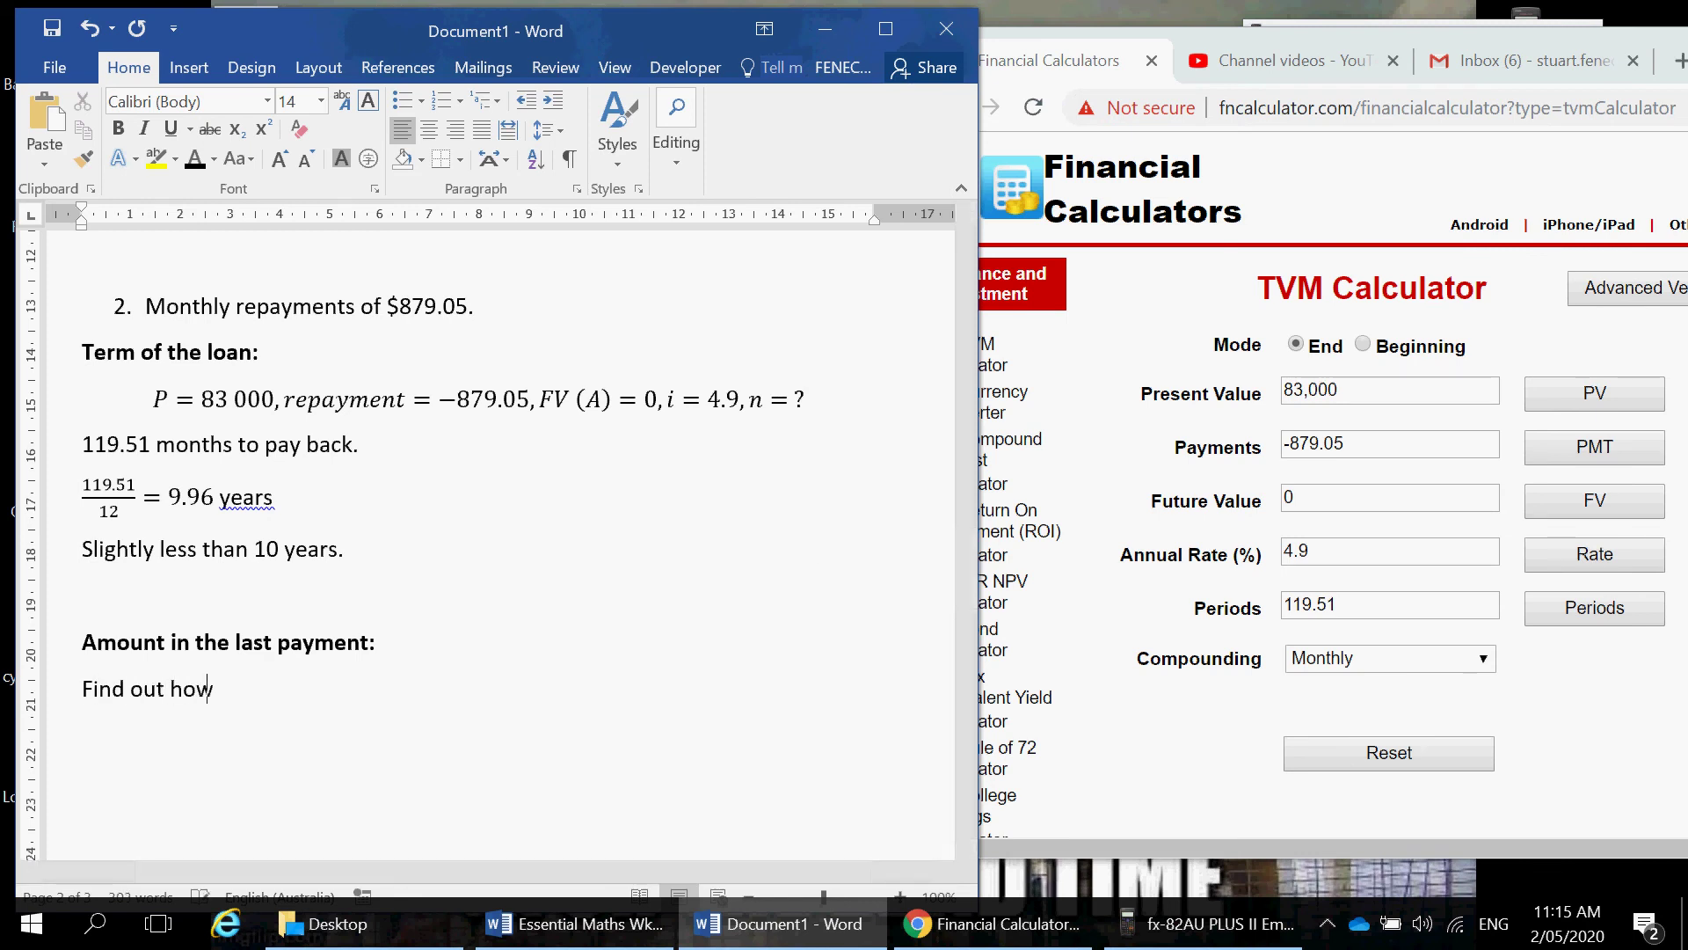
text( much is oweing )
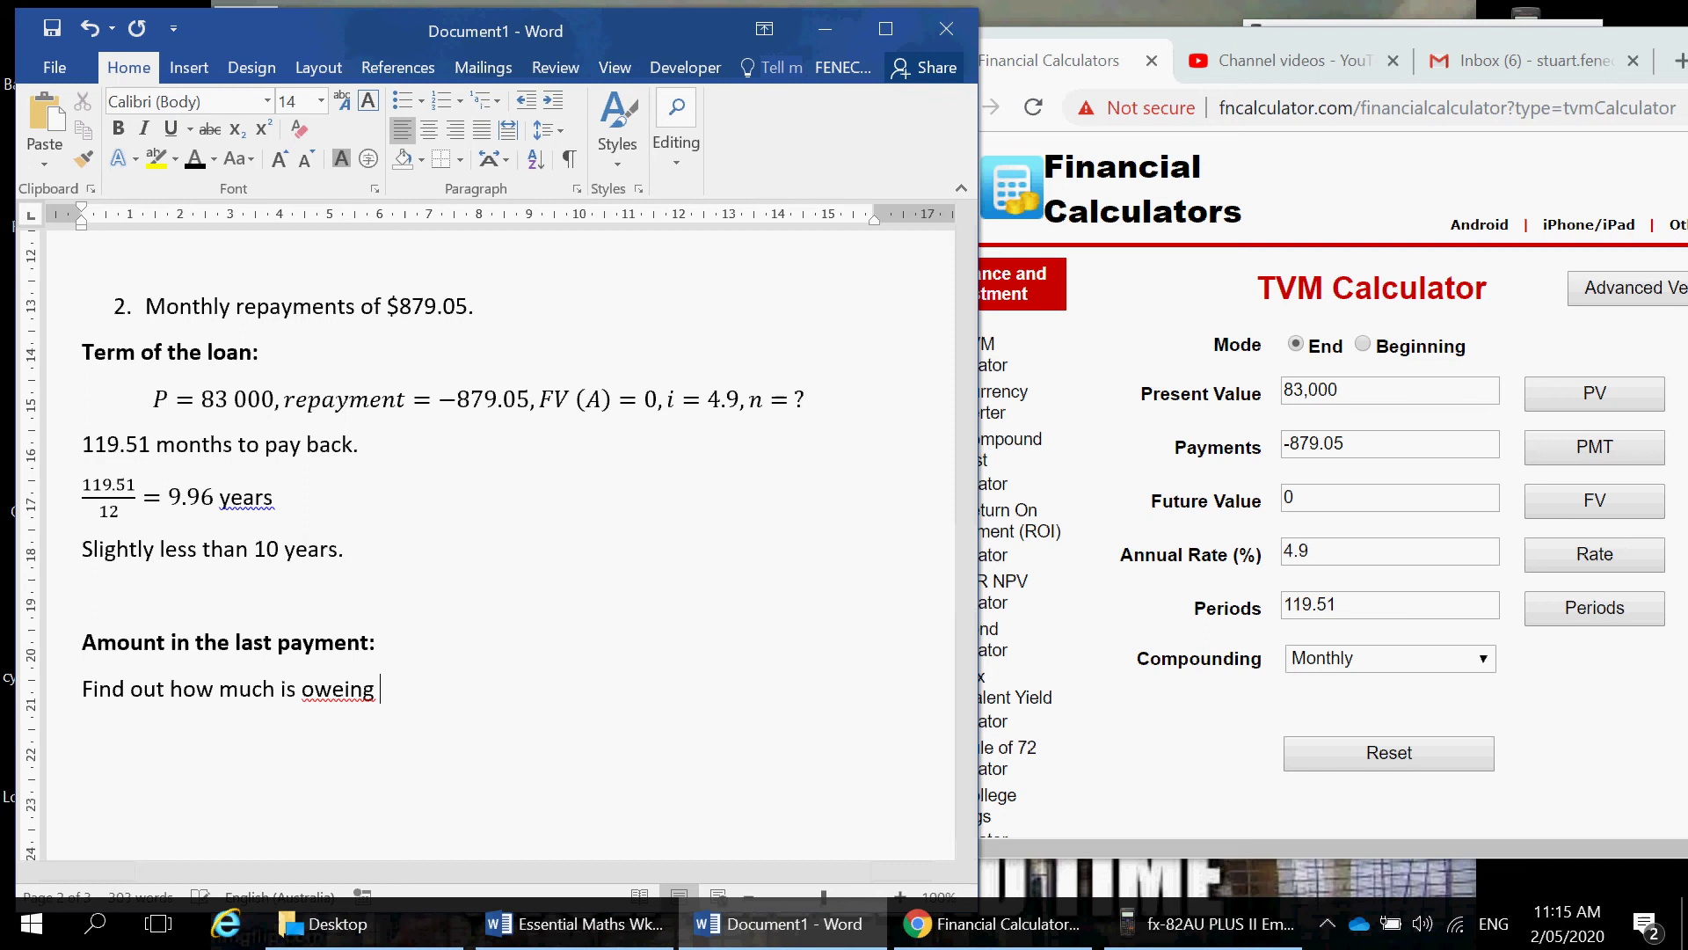
text(a)
key(BackSpace)
key(BackSpace)
key(BackSpace)
key(BackSpace)
key(BackSpace)
key(BackSpace)
text(ing after 119)
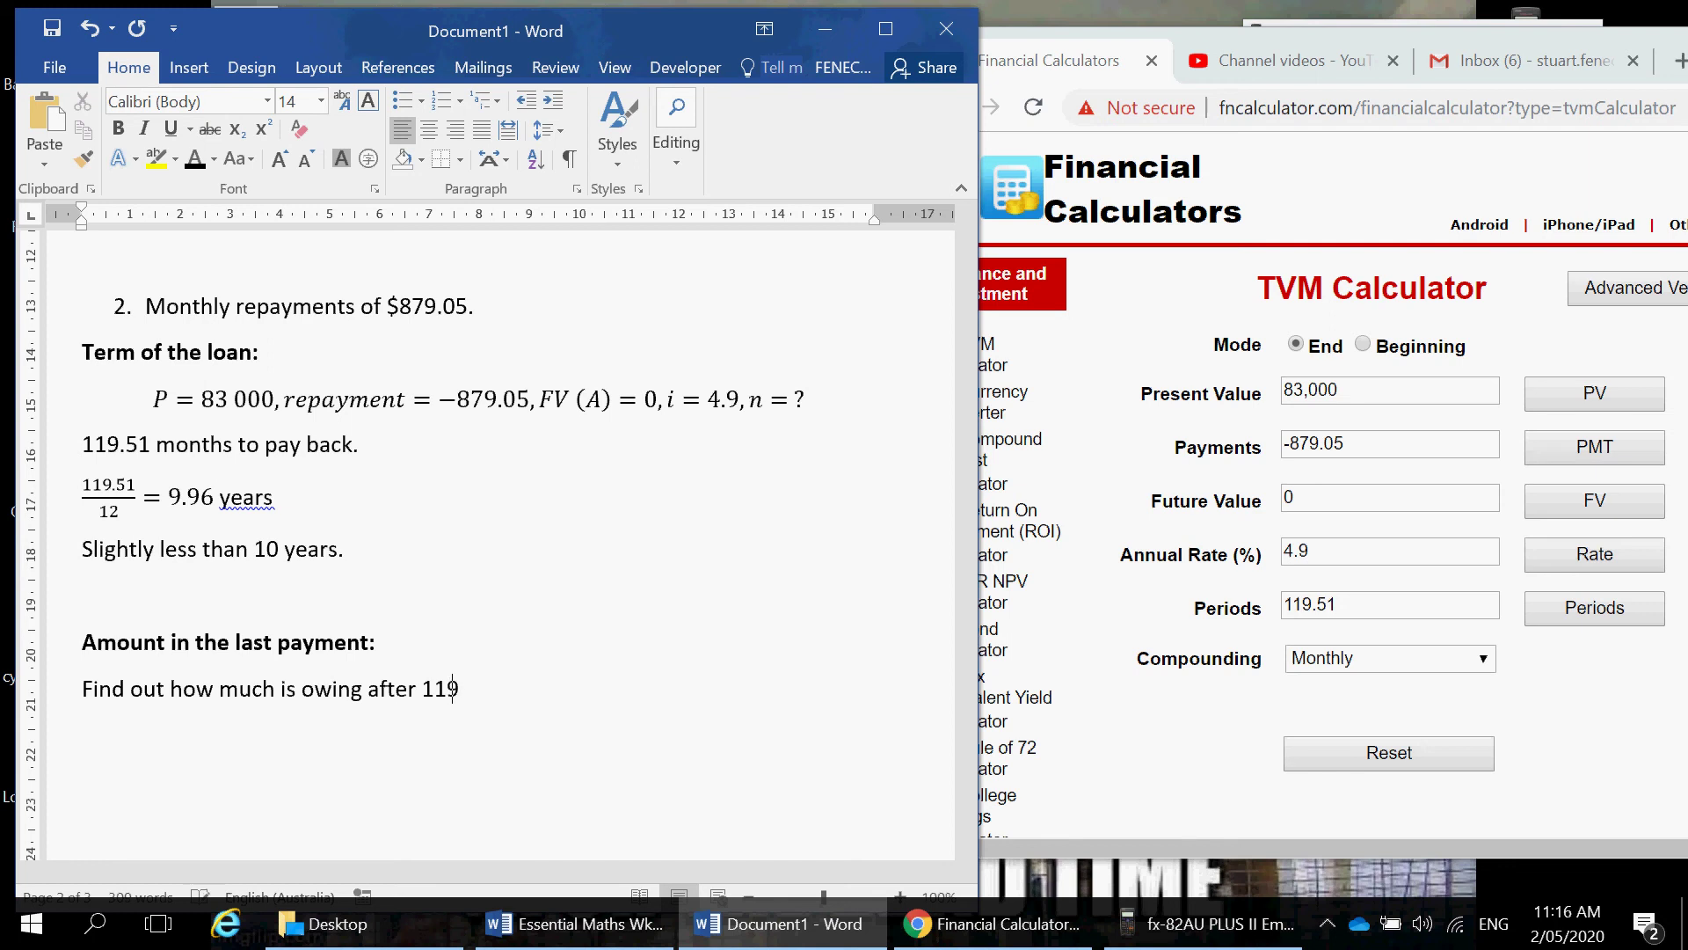
text( repayments.)
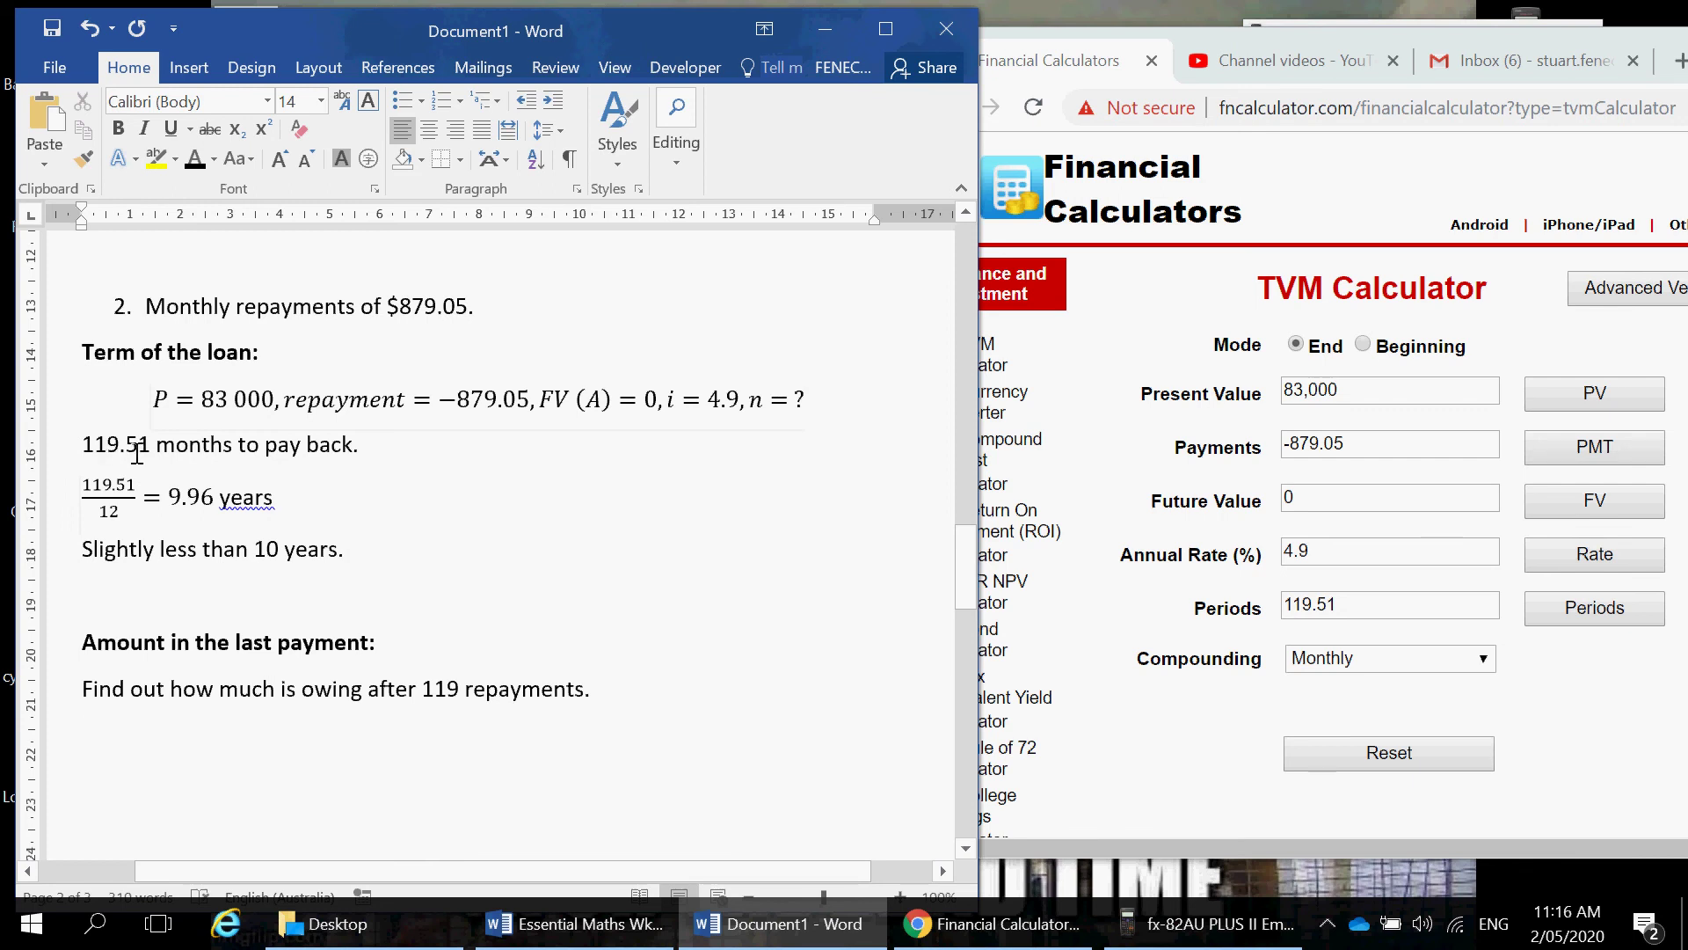
Step: Highlight the 119 whole months in 119.51, then start a new line below the question
drag(120, 447, 147, 451)
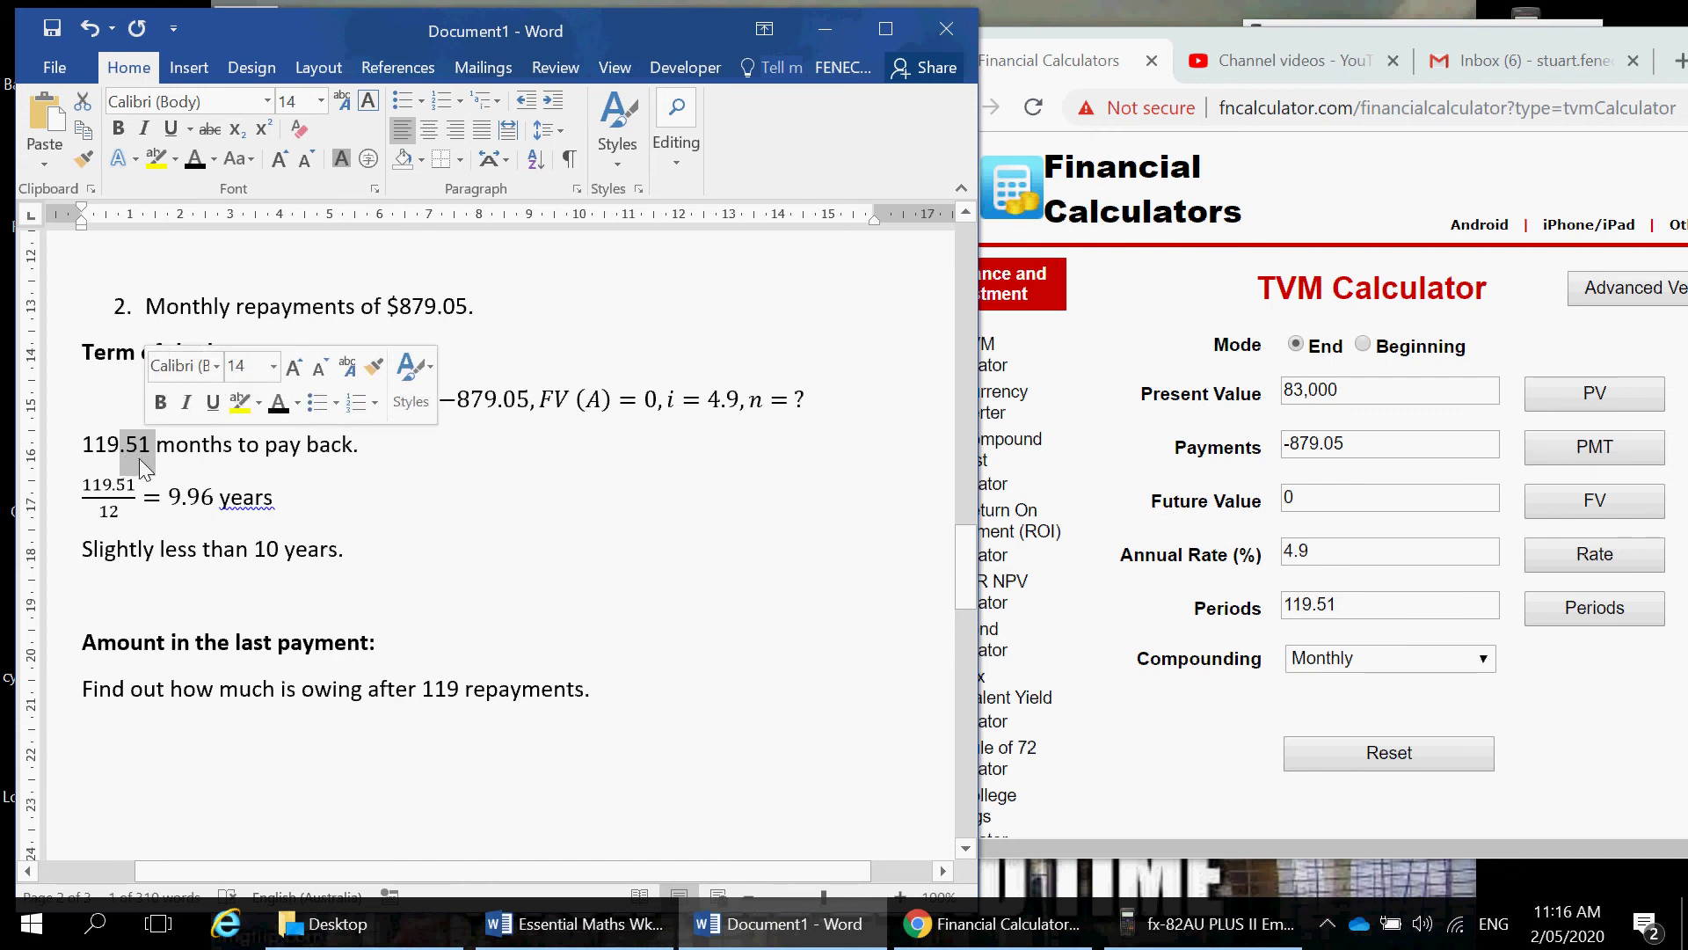
drag(84, 457, 121, 462)
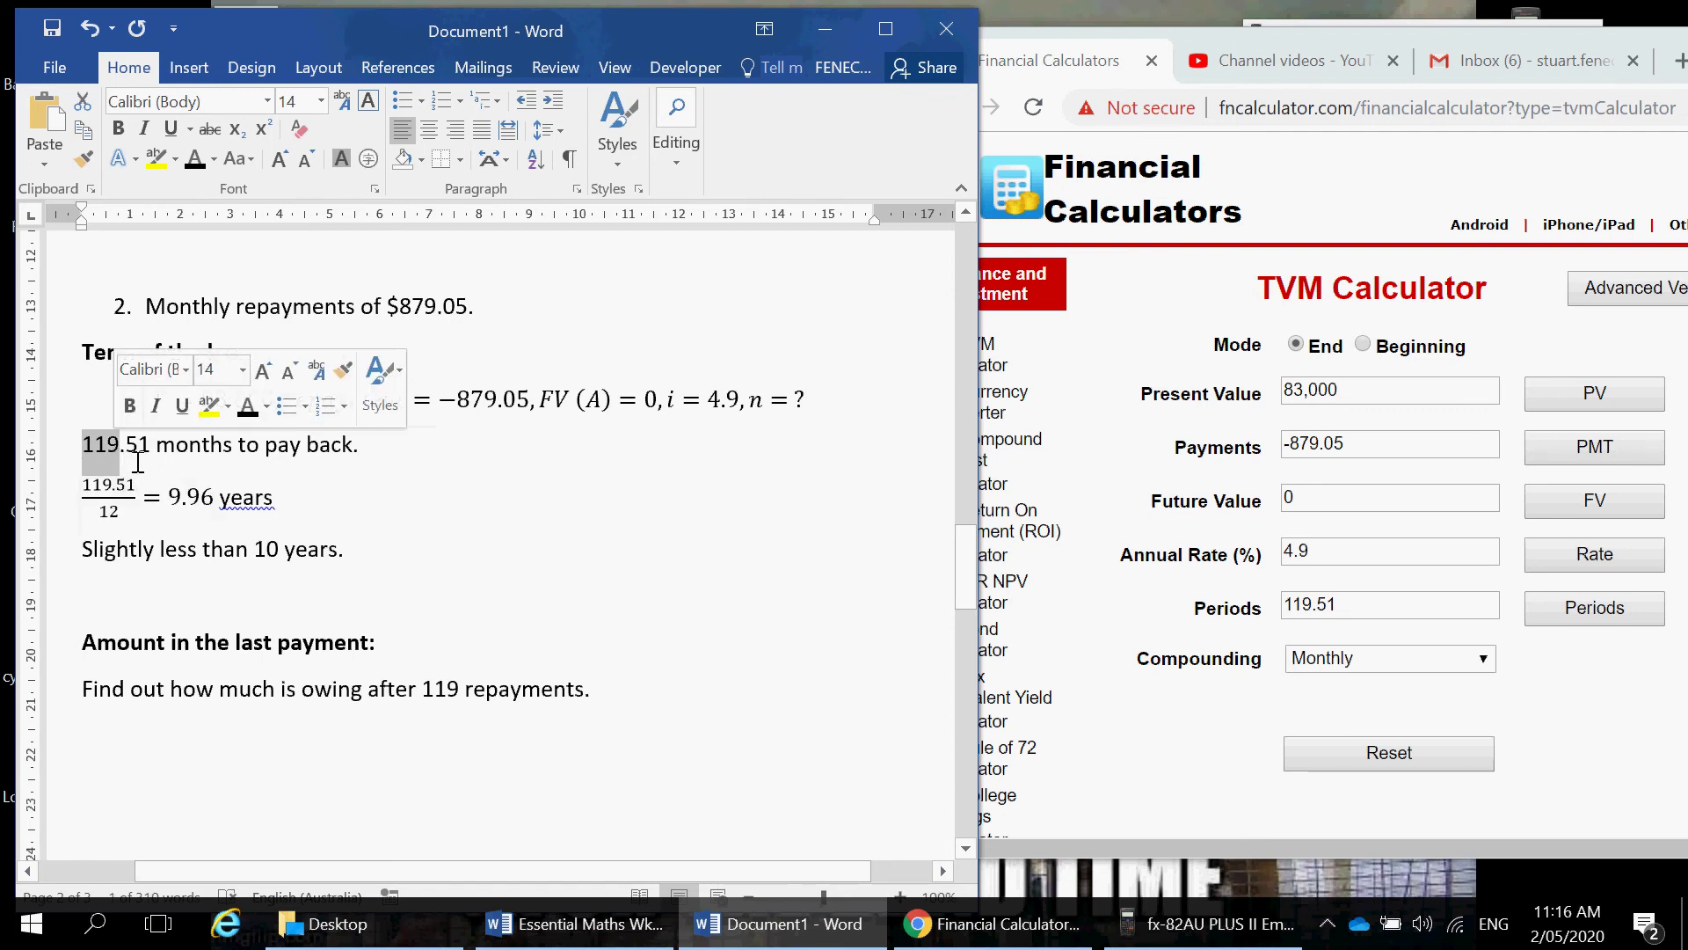
click(89, 461)
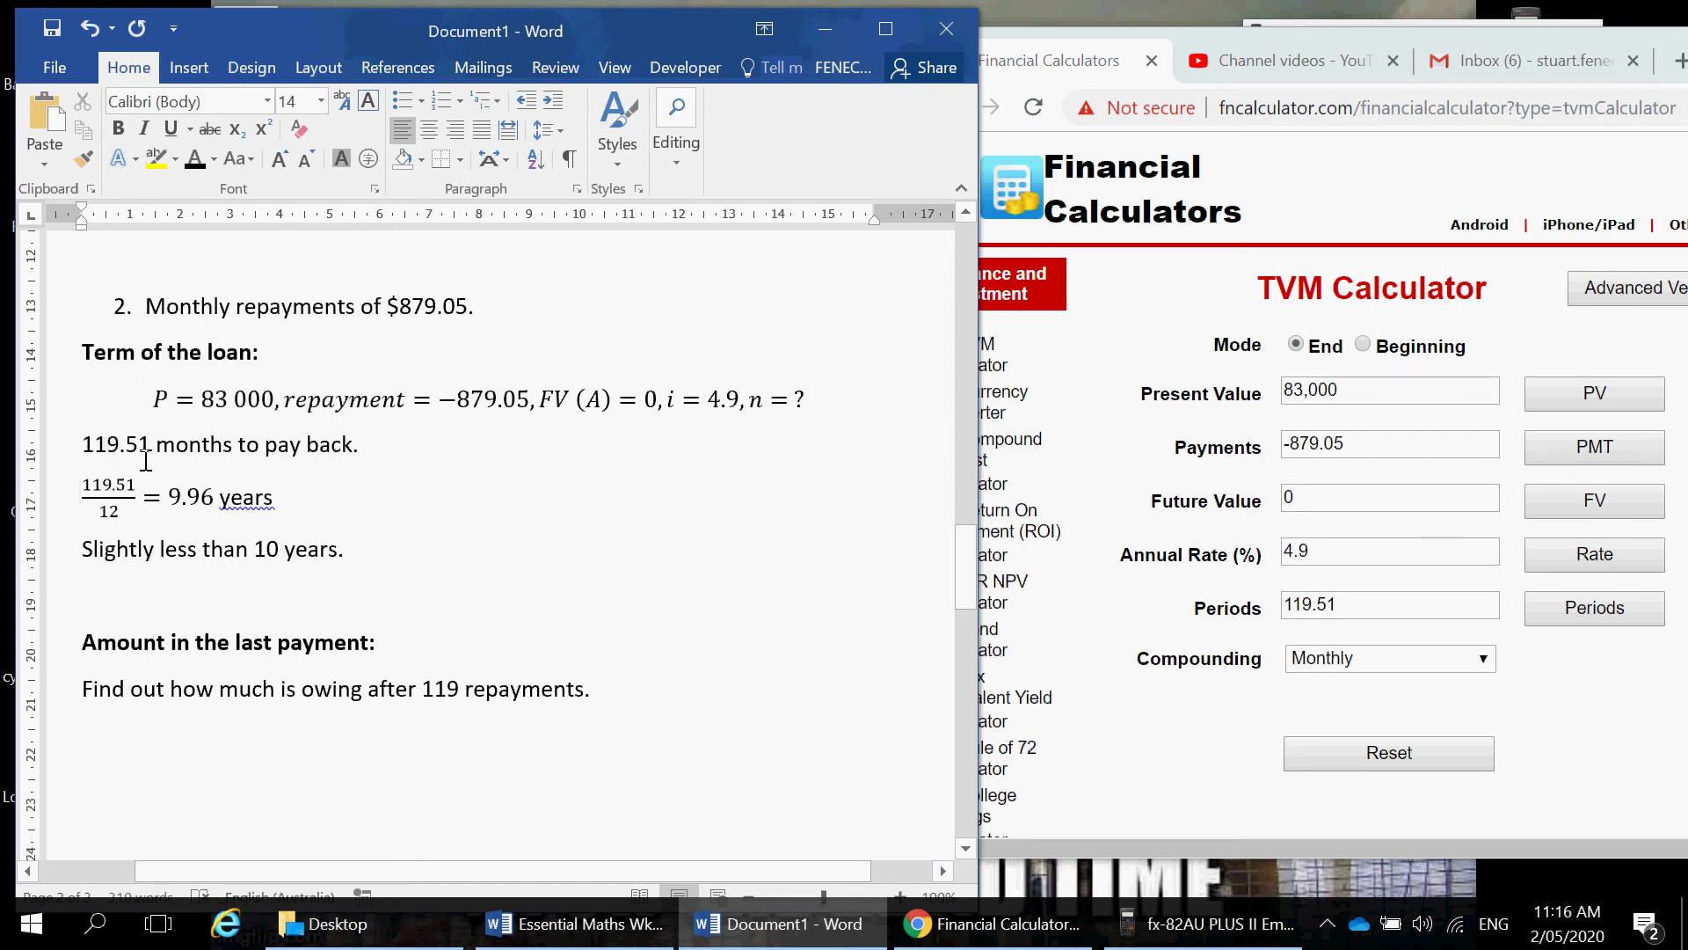
click(584, 689)
key(Return)
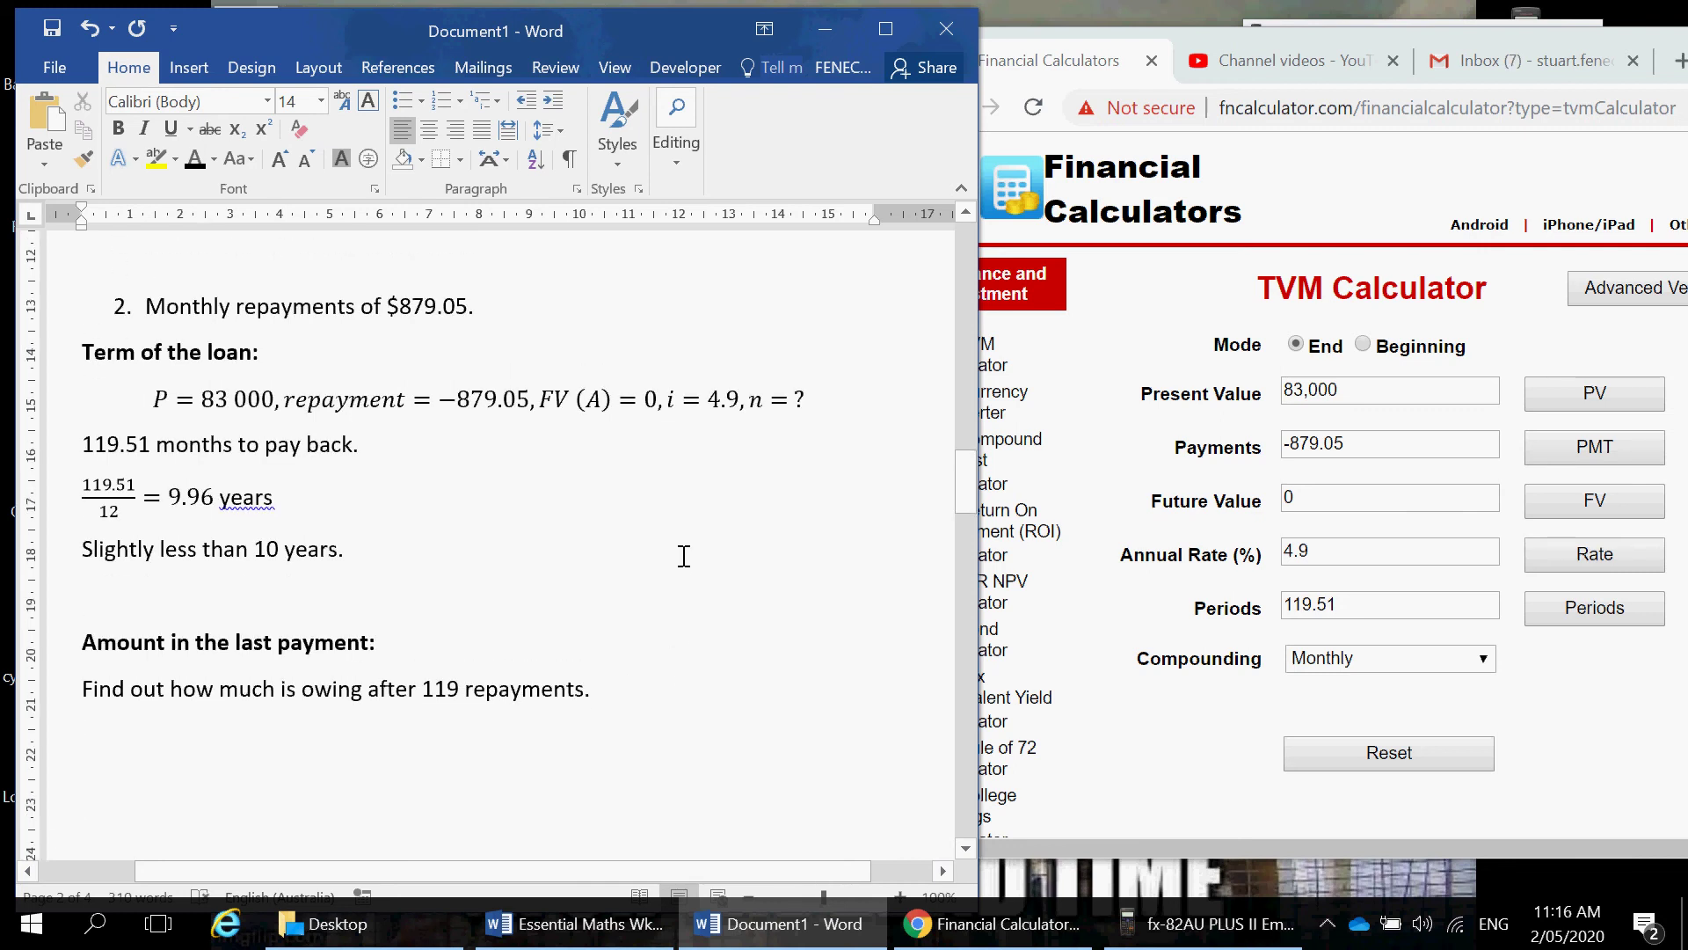
Step: Paste the term-of-loan equation below the question and change it to FV (A) = ? and n = 119
click(92, 407)
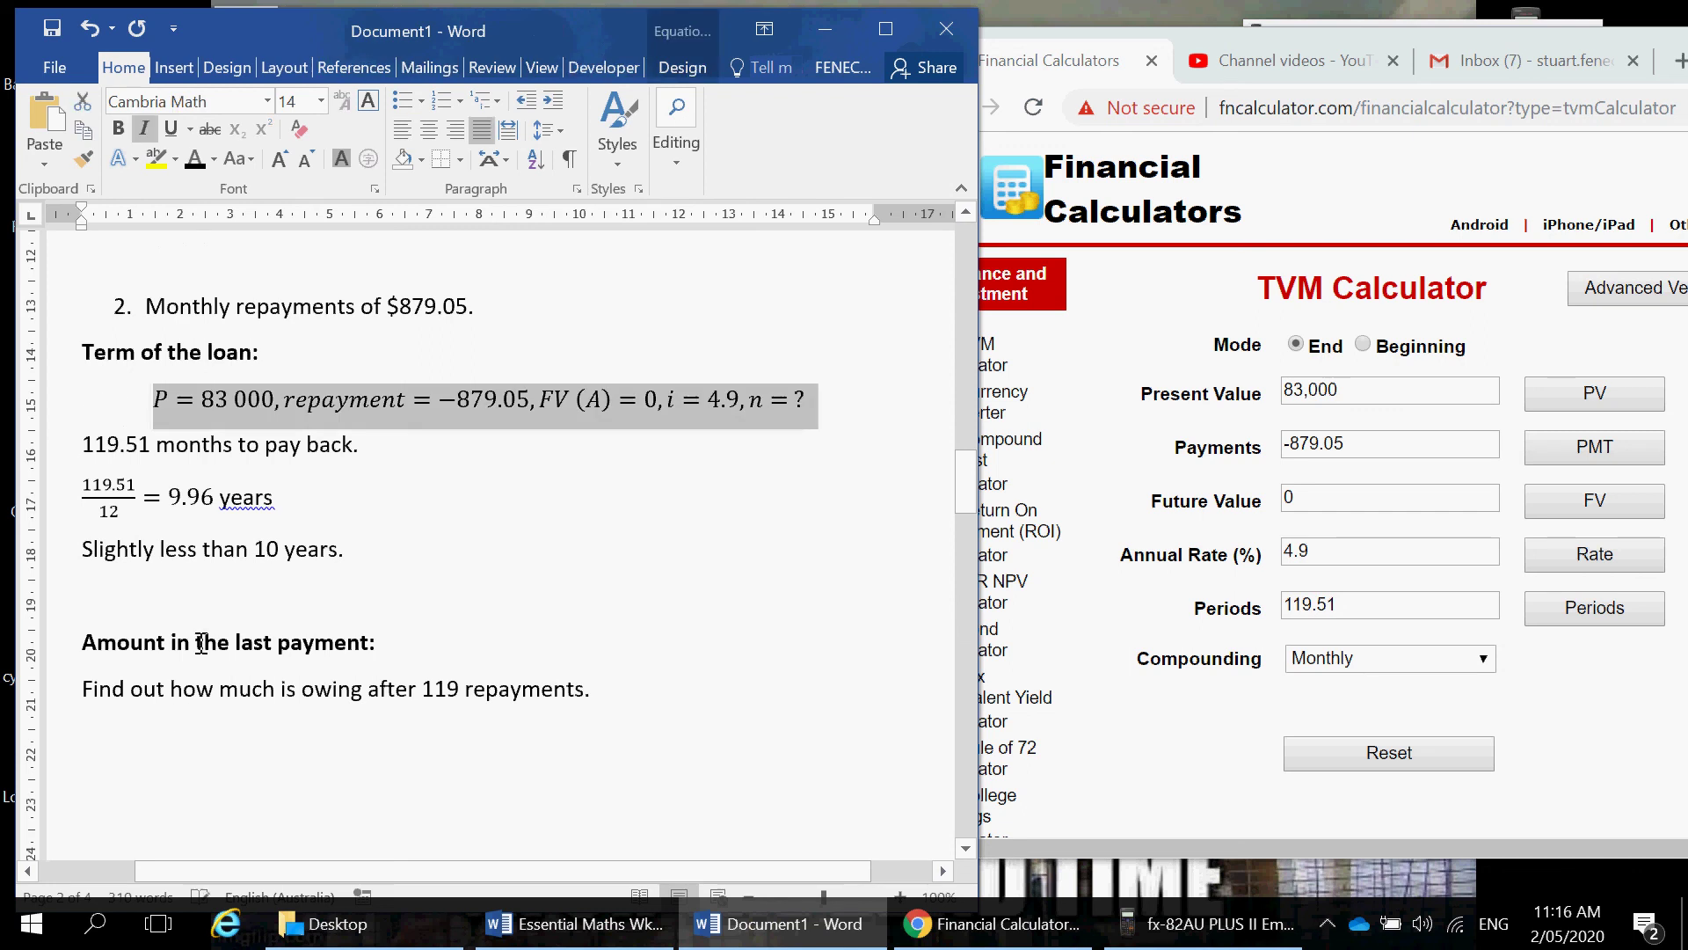
click(159, 743)
text(P = 83 000, repayment = −879.05, FV (A) = 0, i = 4.9, n = ?)
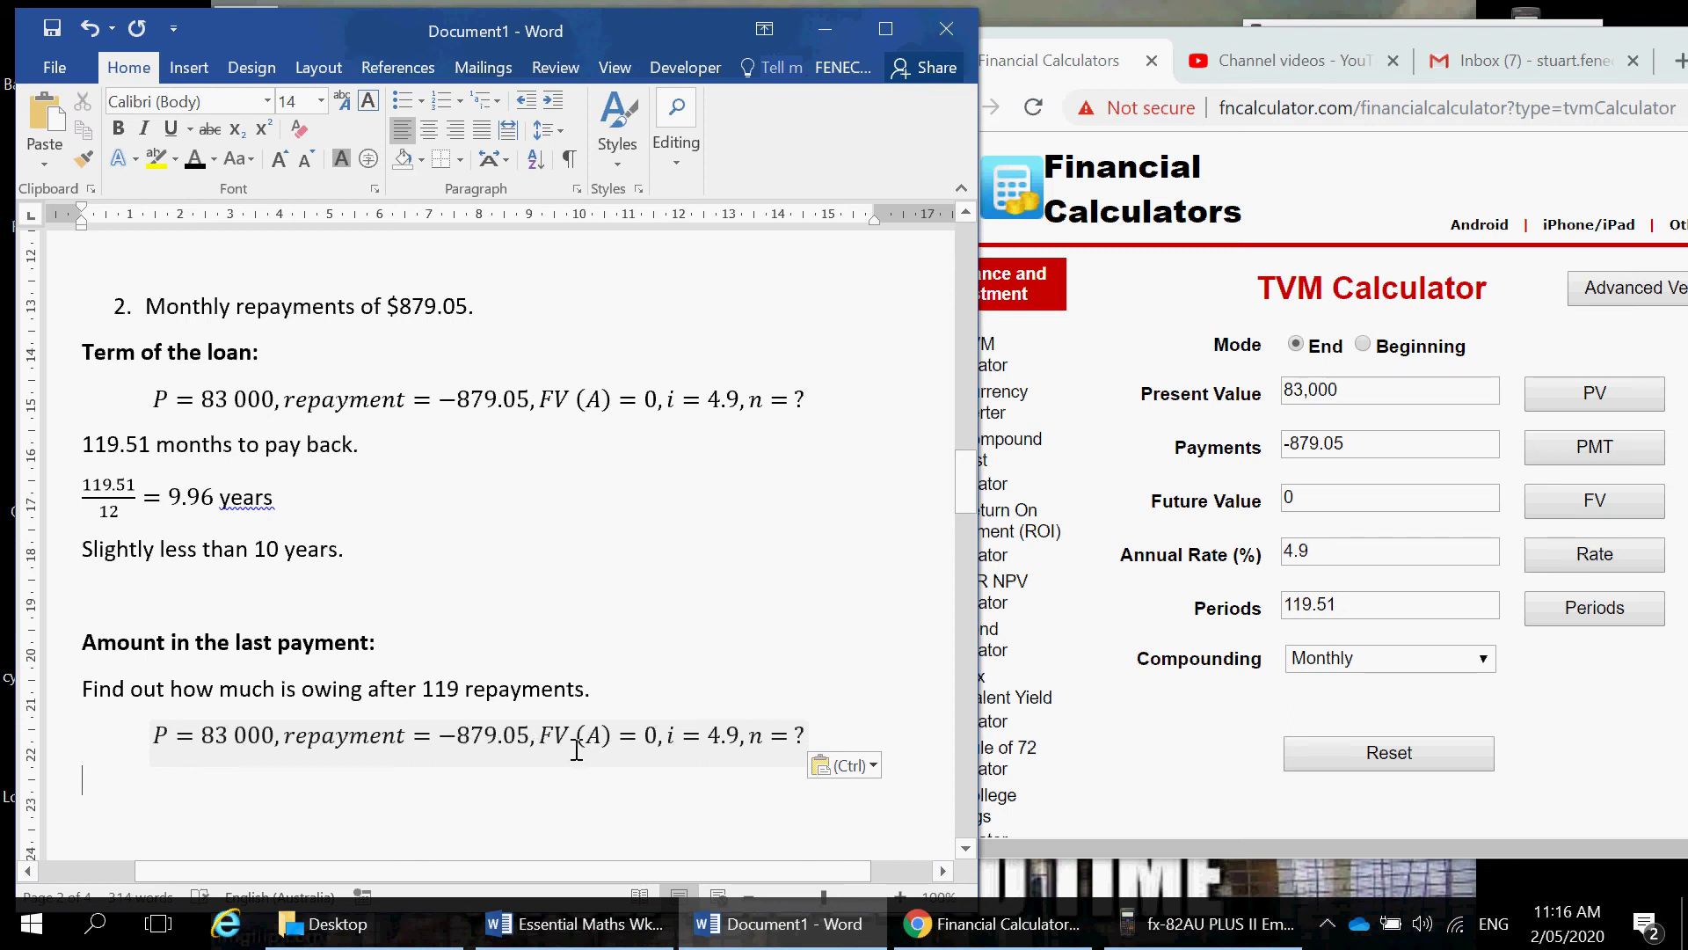
click(648, 743)
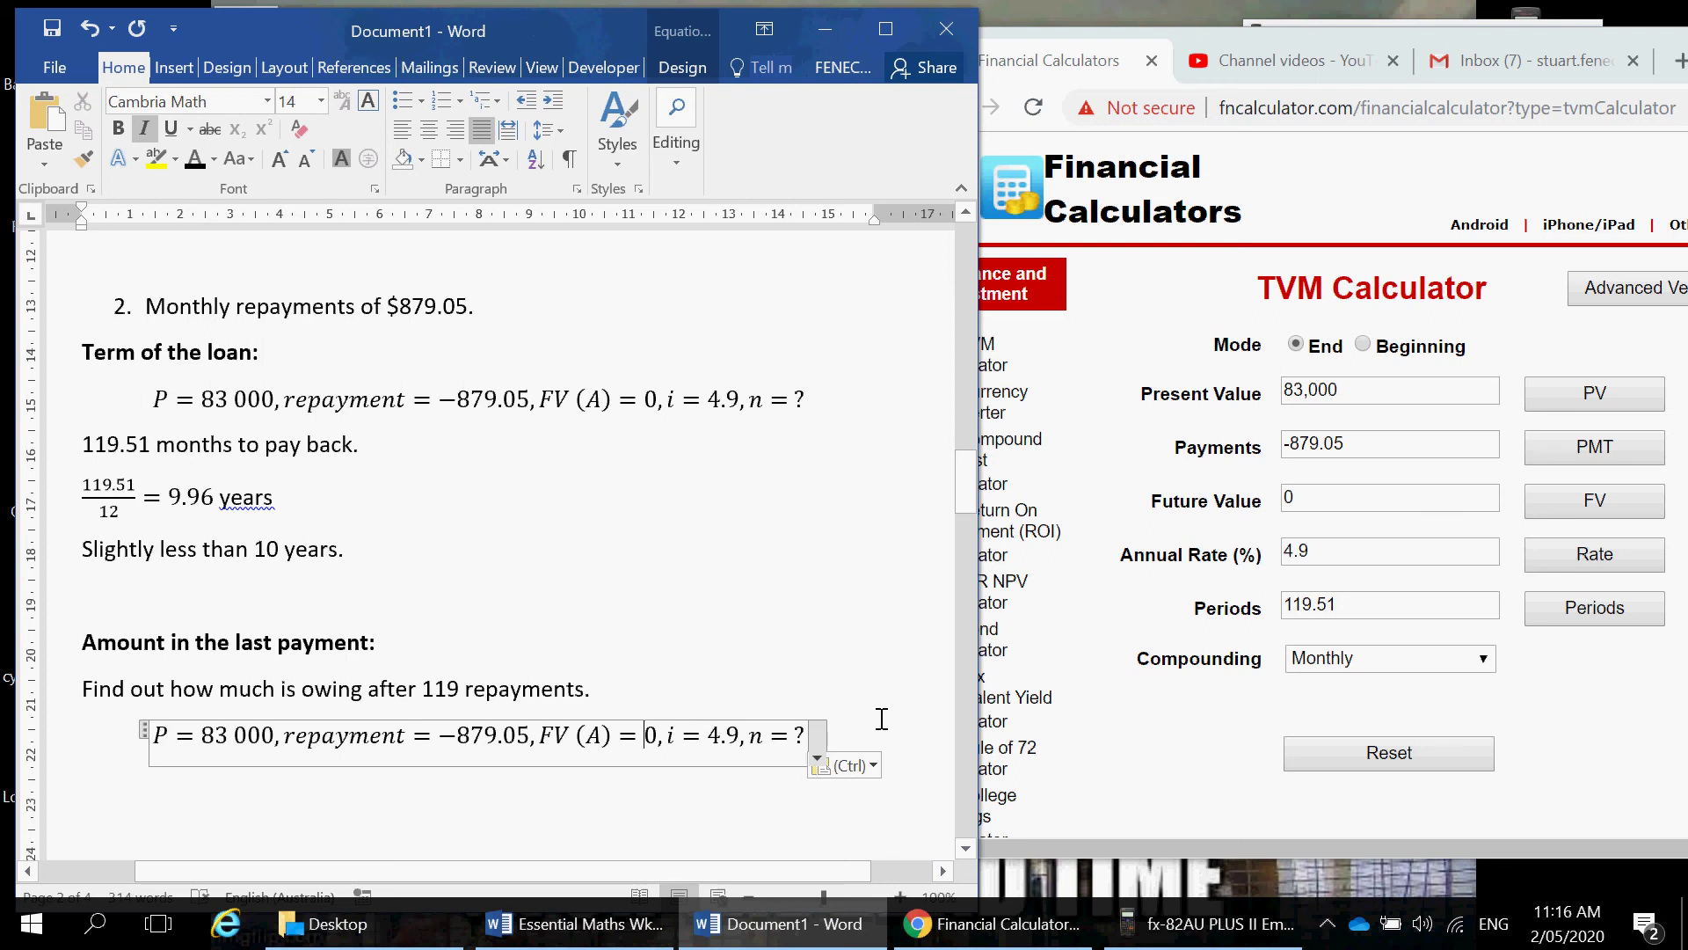
key(BackSpace)
text(?)
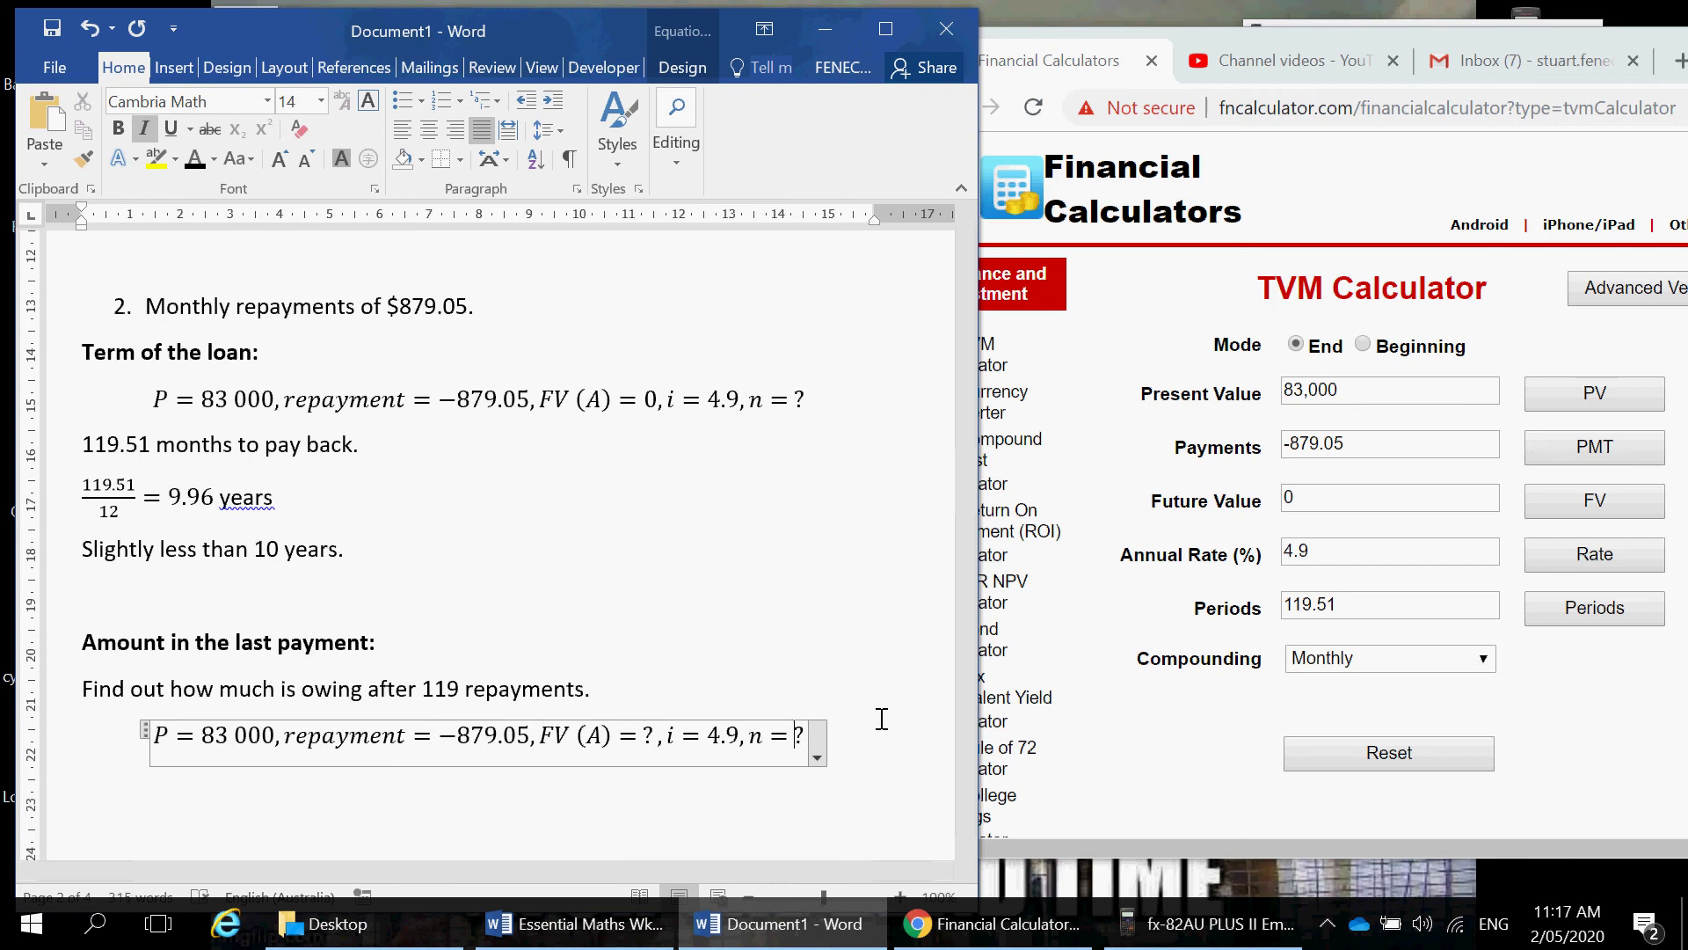
key(BackSpace)
text(119)
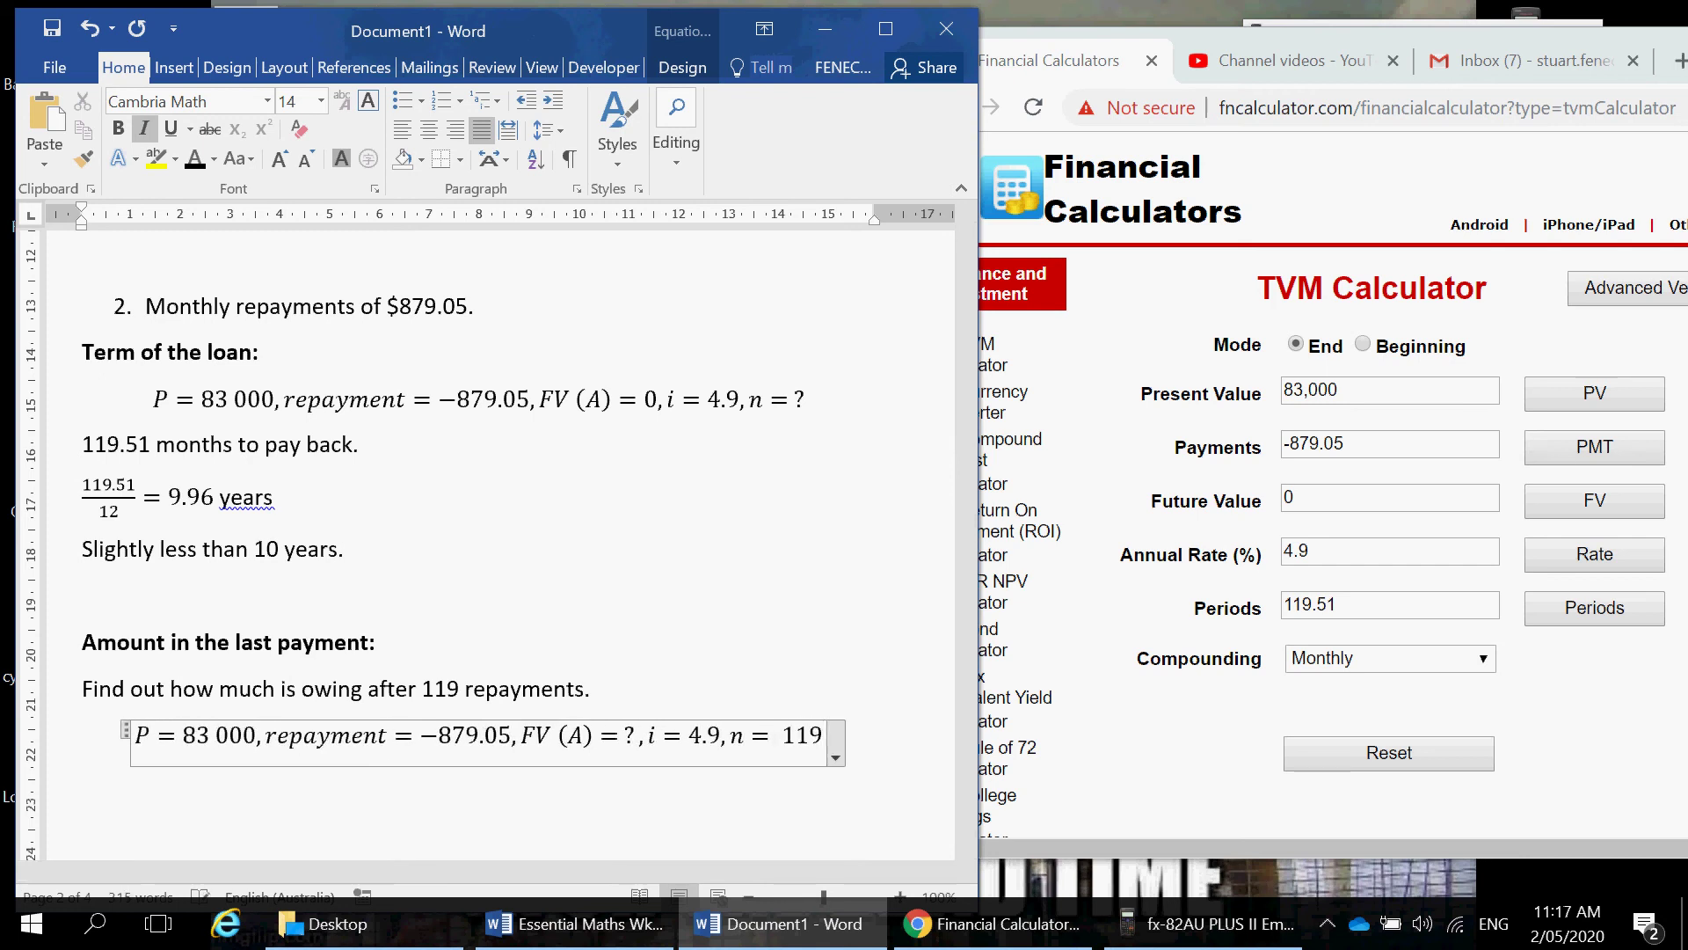
drag(523, 743, 637, 746)
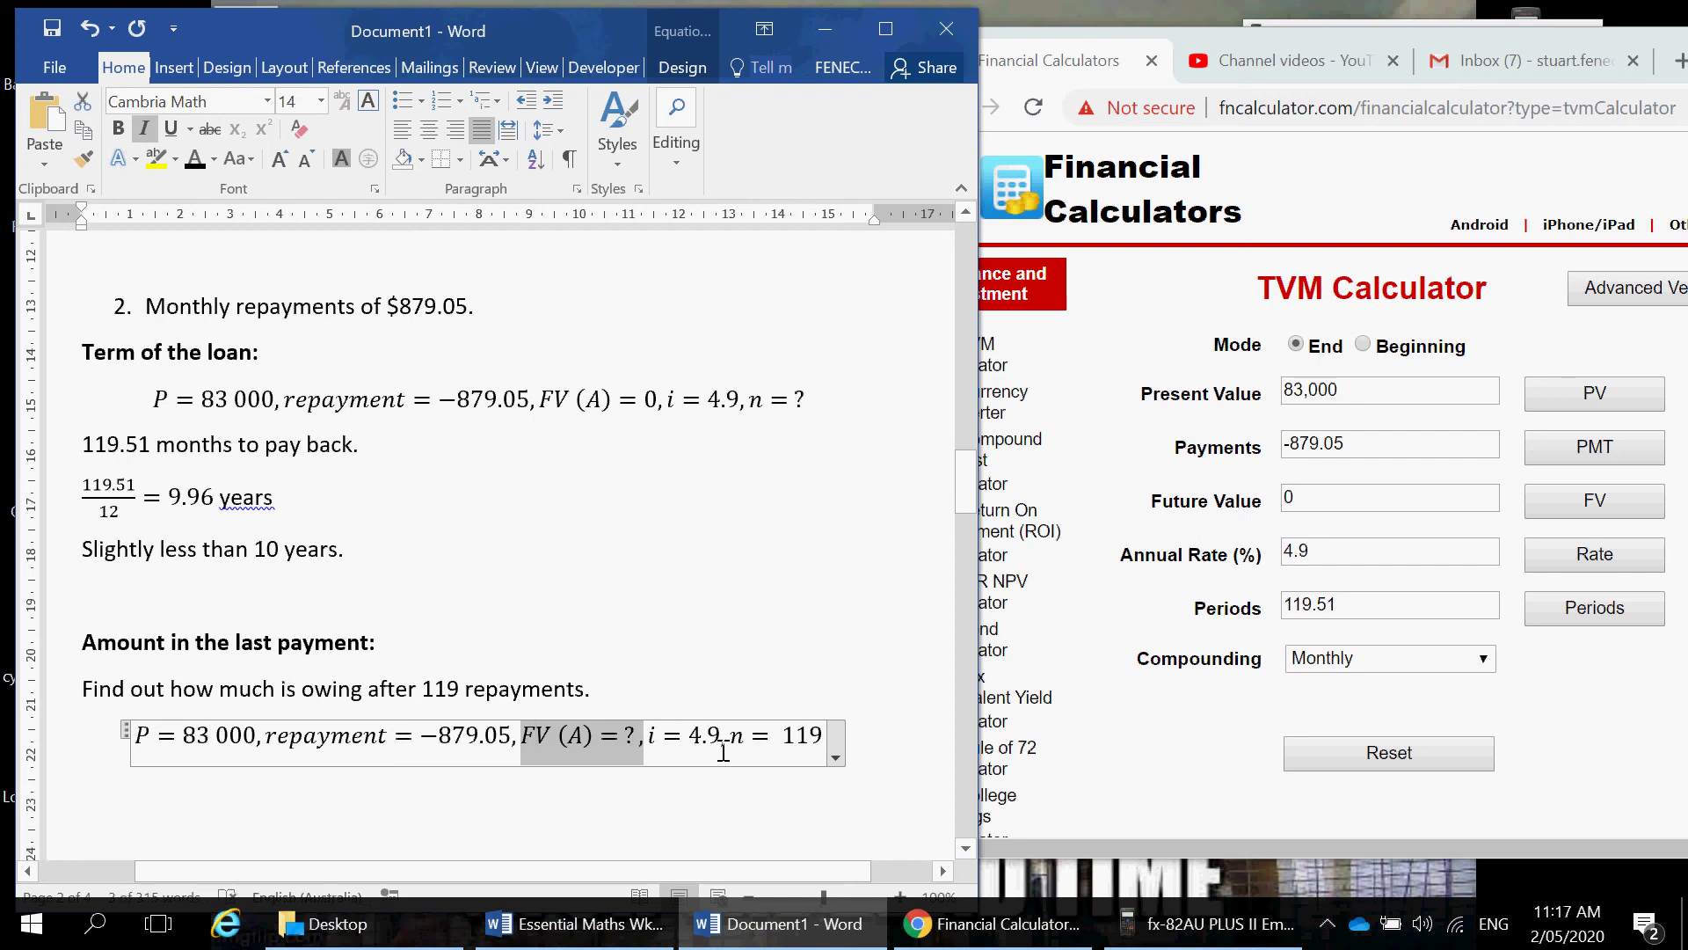
drag(747, 743, 831, 743)
Step: Set Periods to 119, clear Future Value and solve it, getting −451.28 owing
click(1409, 609)
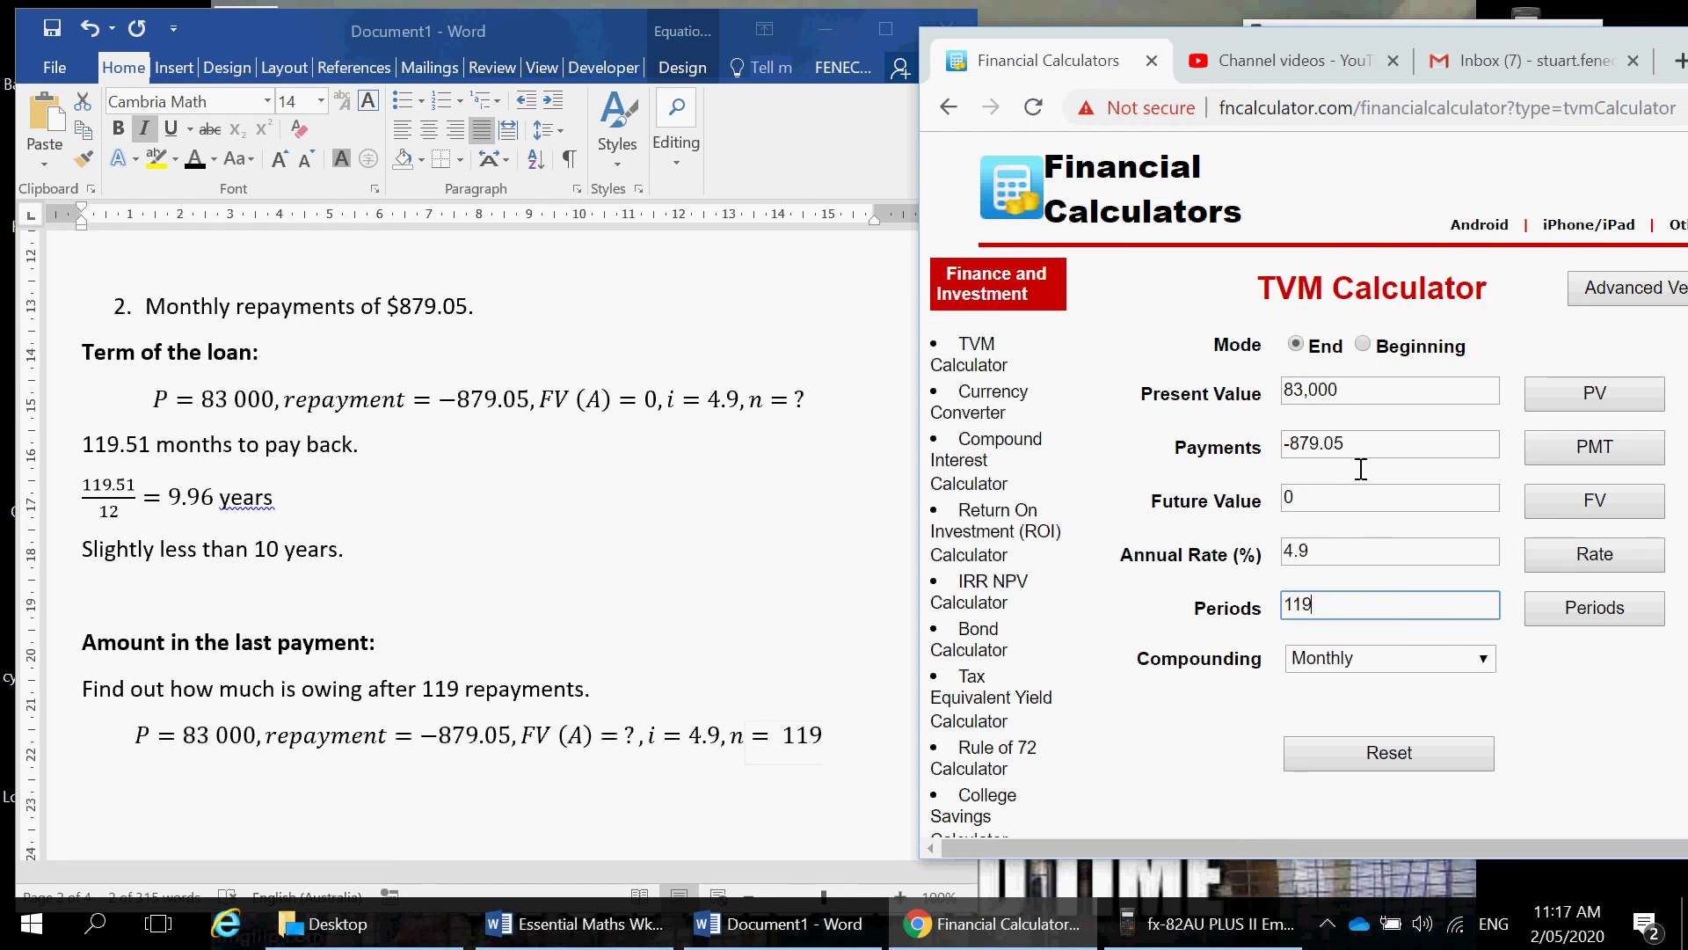
click(1383, 506)
key(BackSpace)
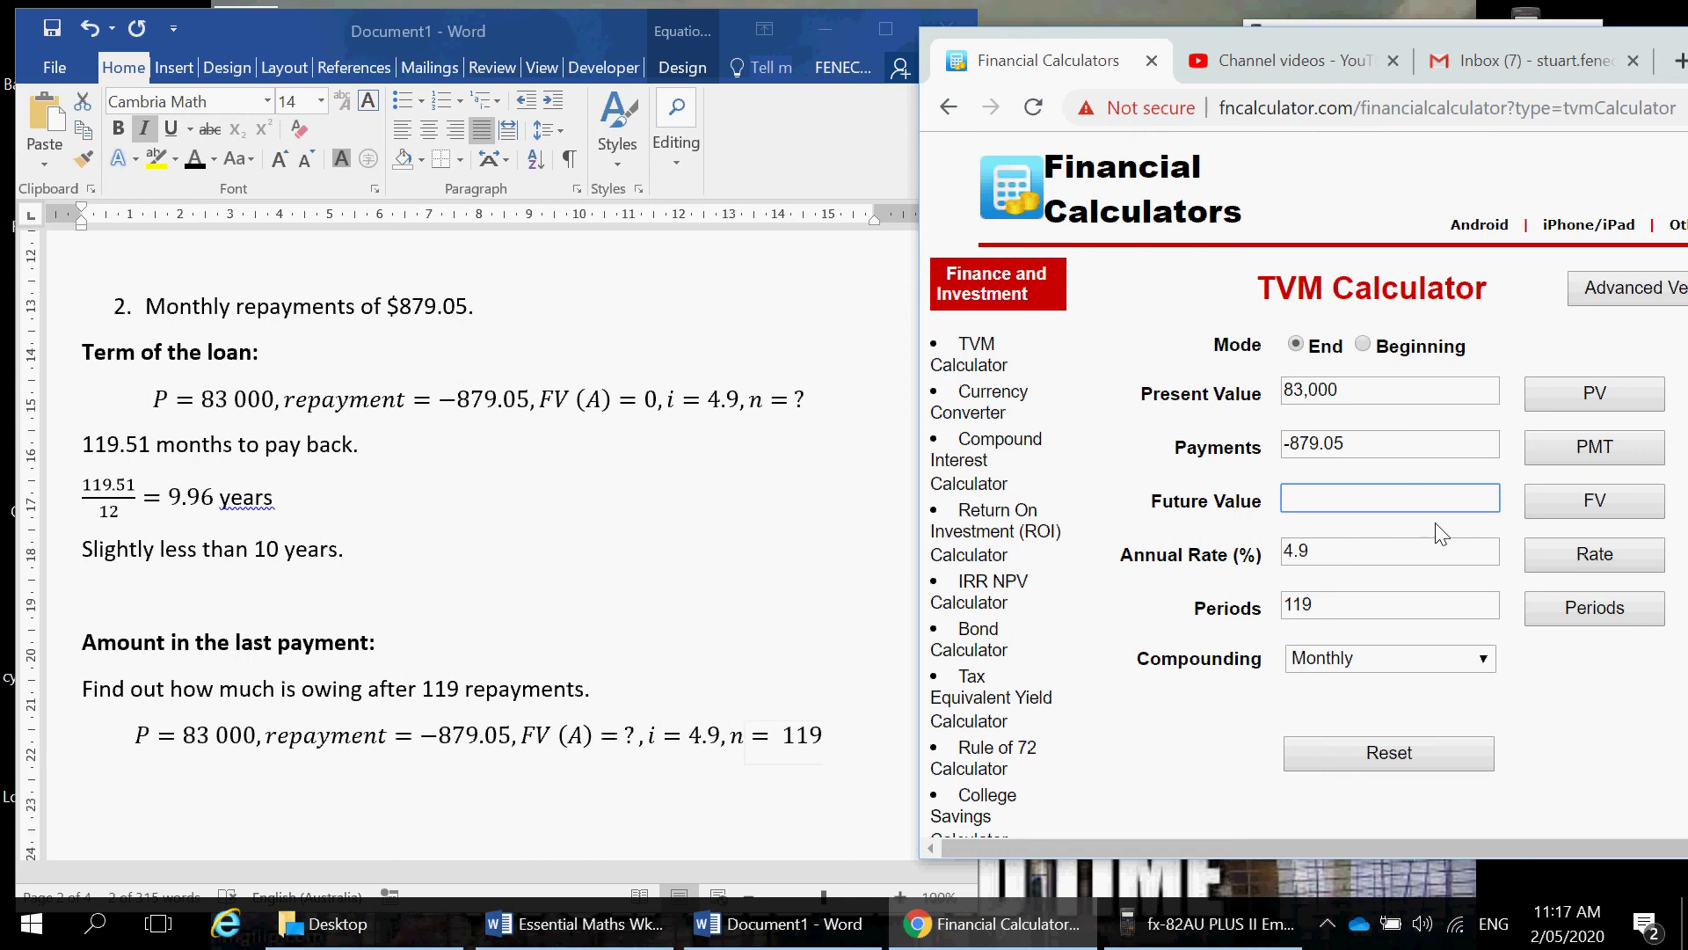
click(1616, 504)
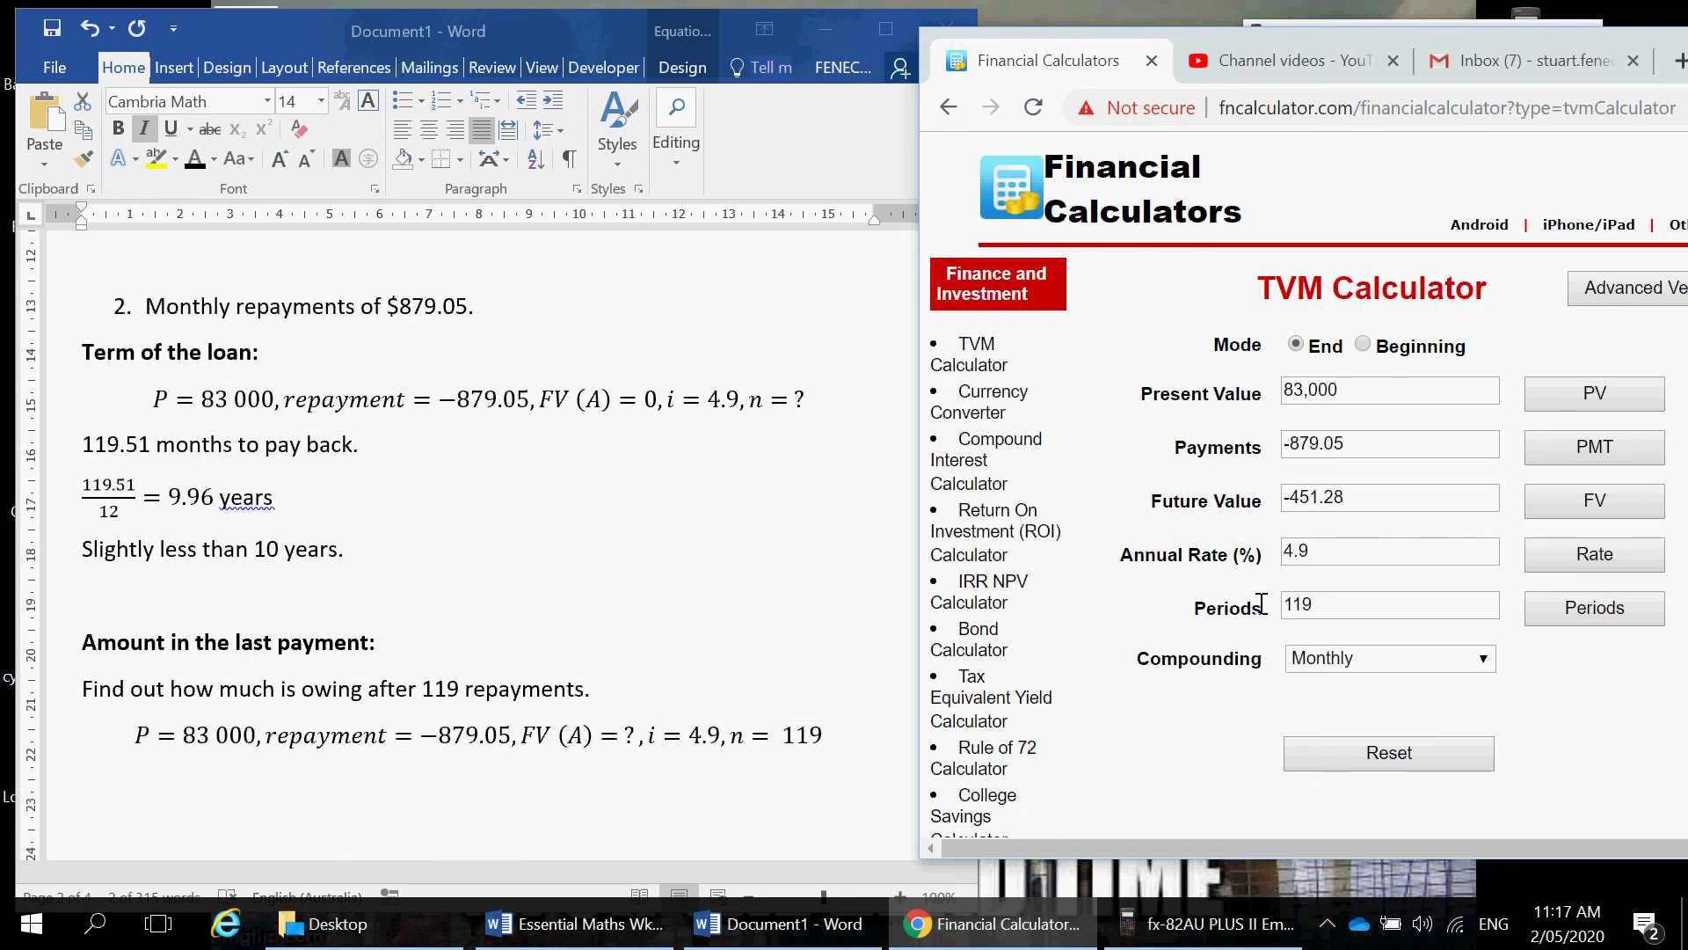
click(370, 813)
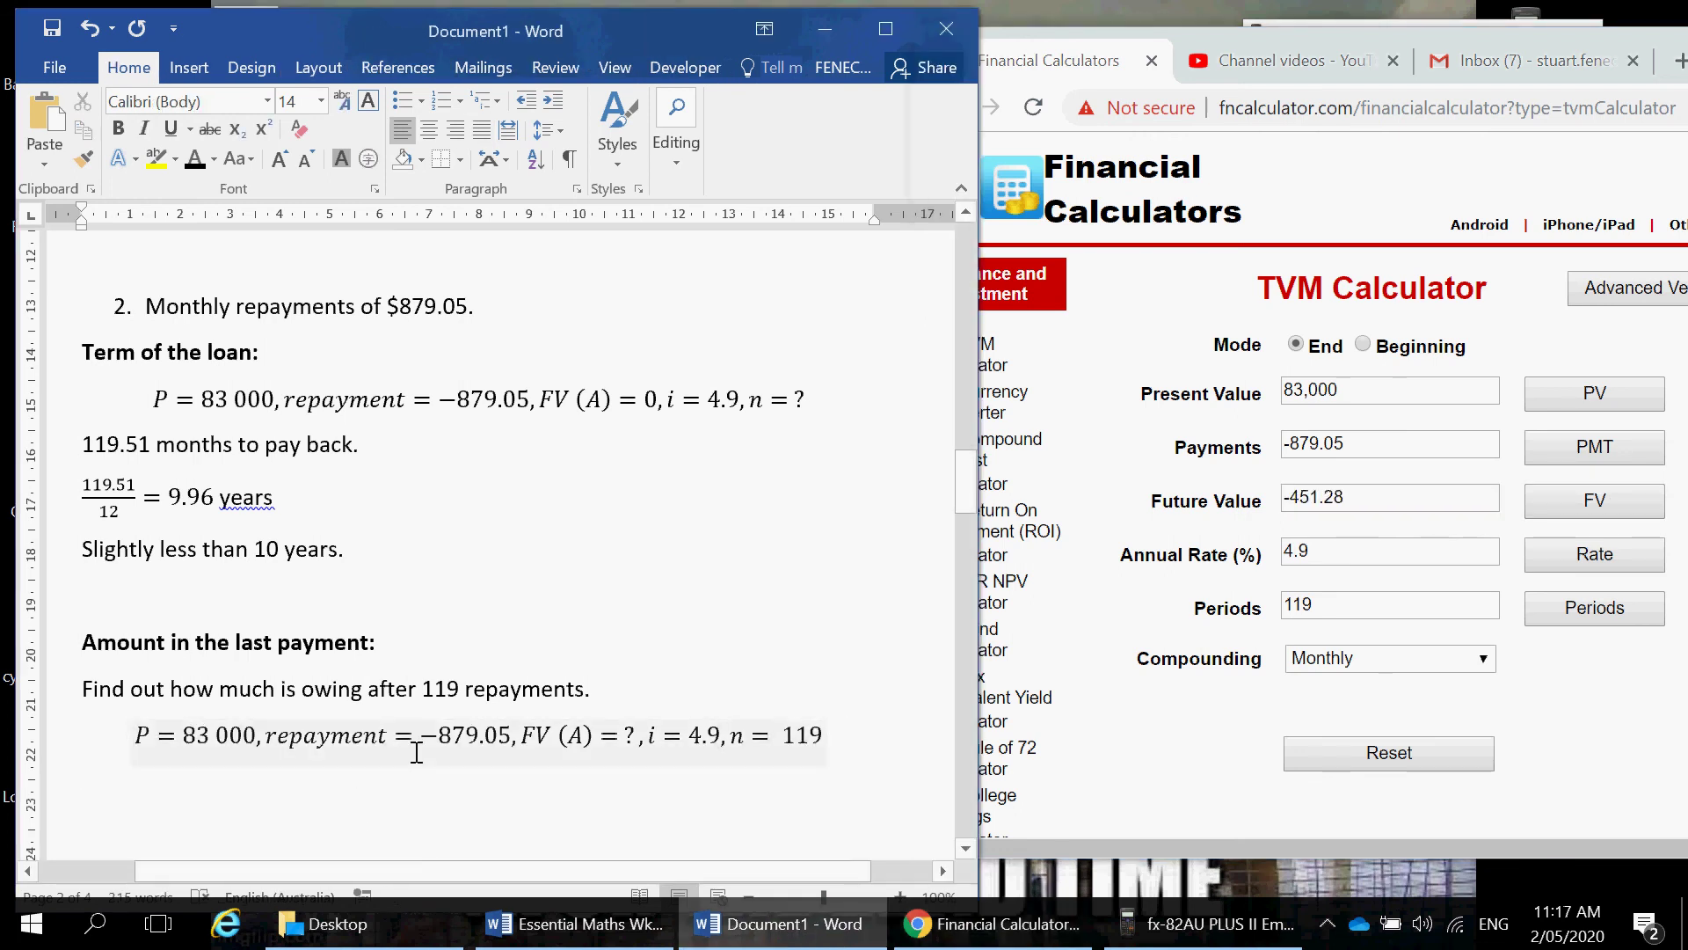
Step: Type '$451.28 will be remaining to be paid in the last payment!' below the equation
text($451.2)
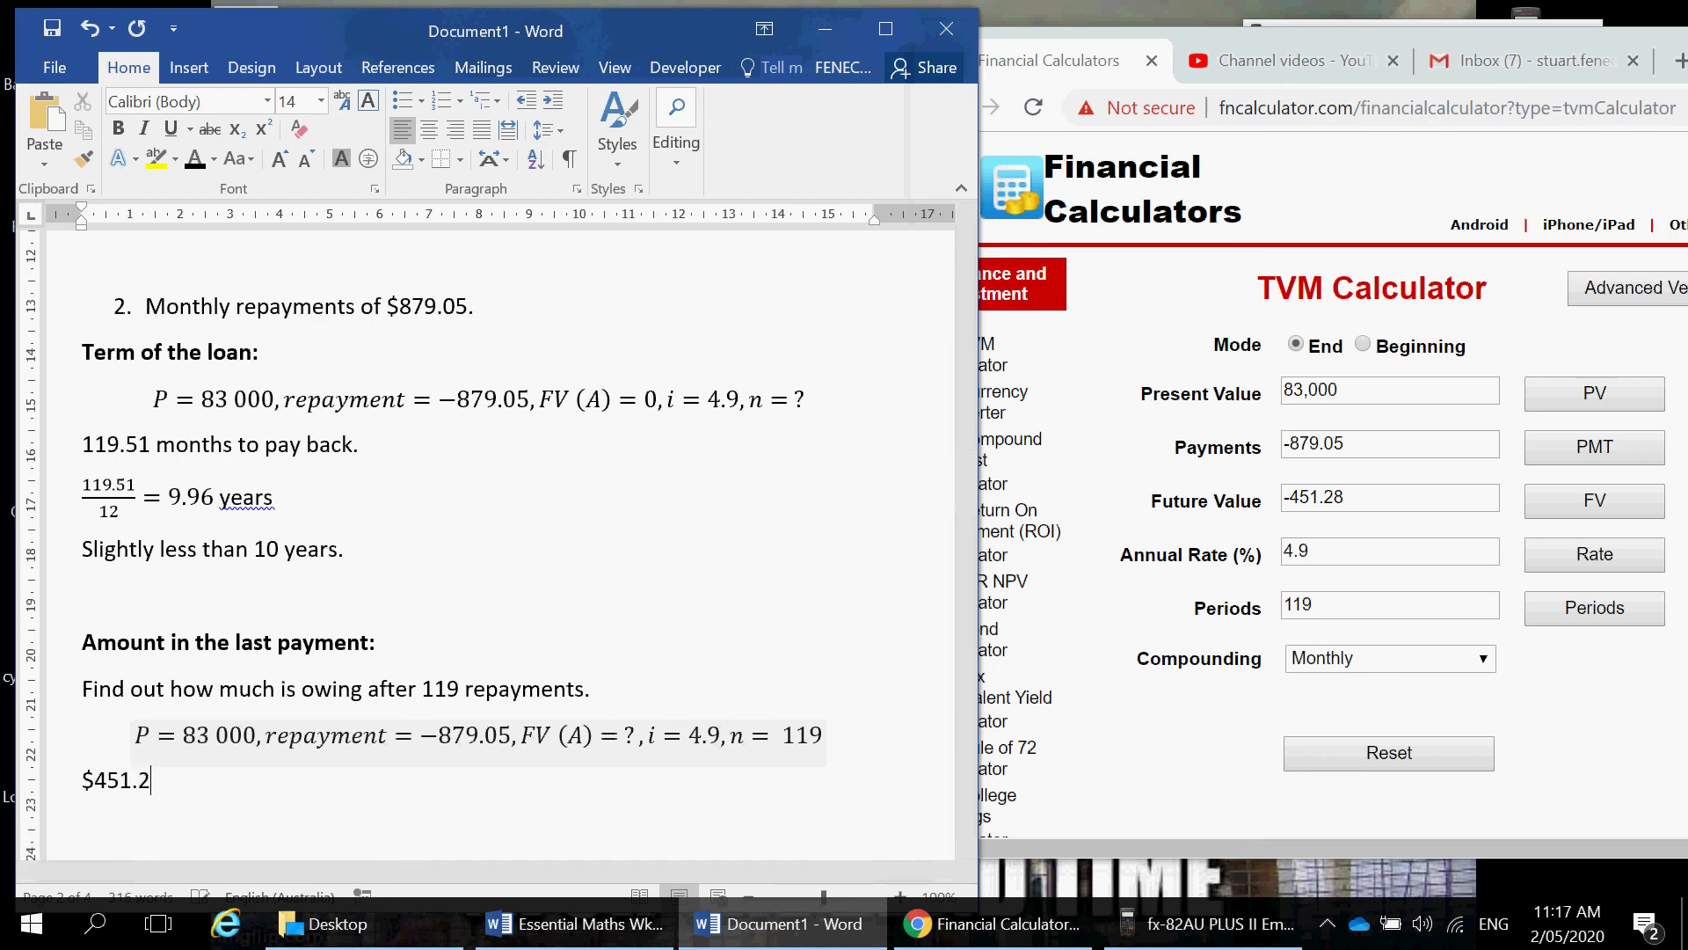
text(8 will be remaining to be epai)
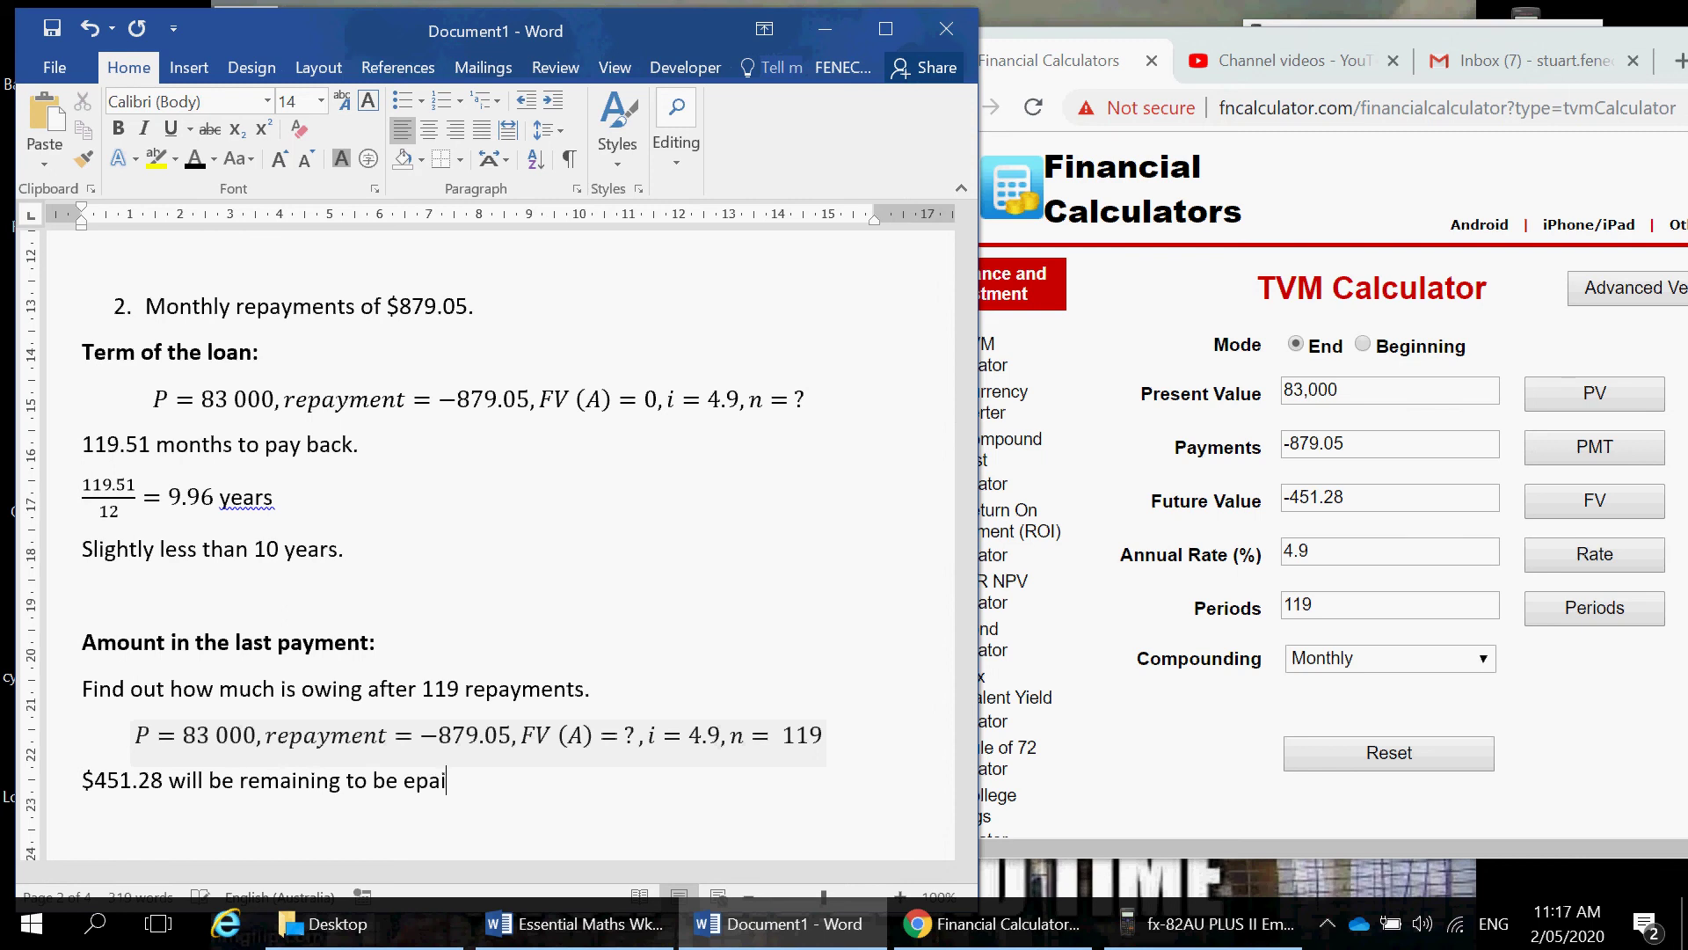
key(BackSpace)
key(BackSpace)
key(BackSpace)
key(BackSpace)
text(paid in the last payment!)
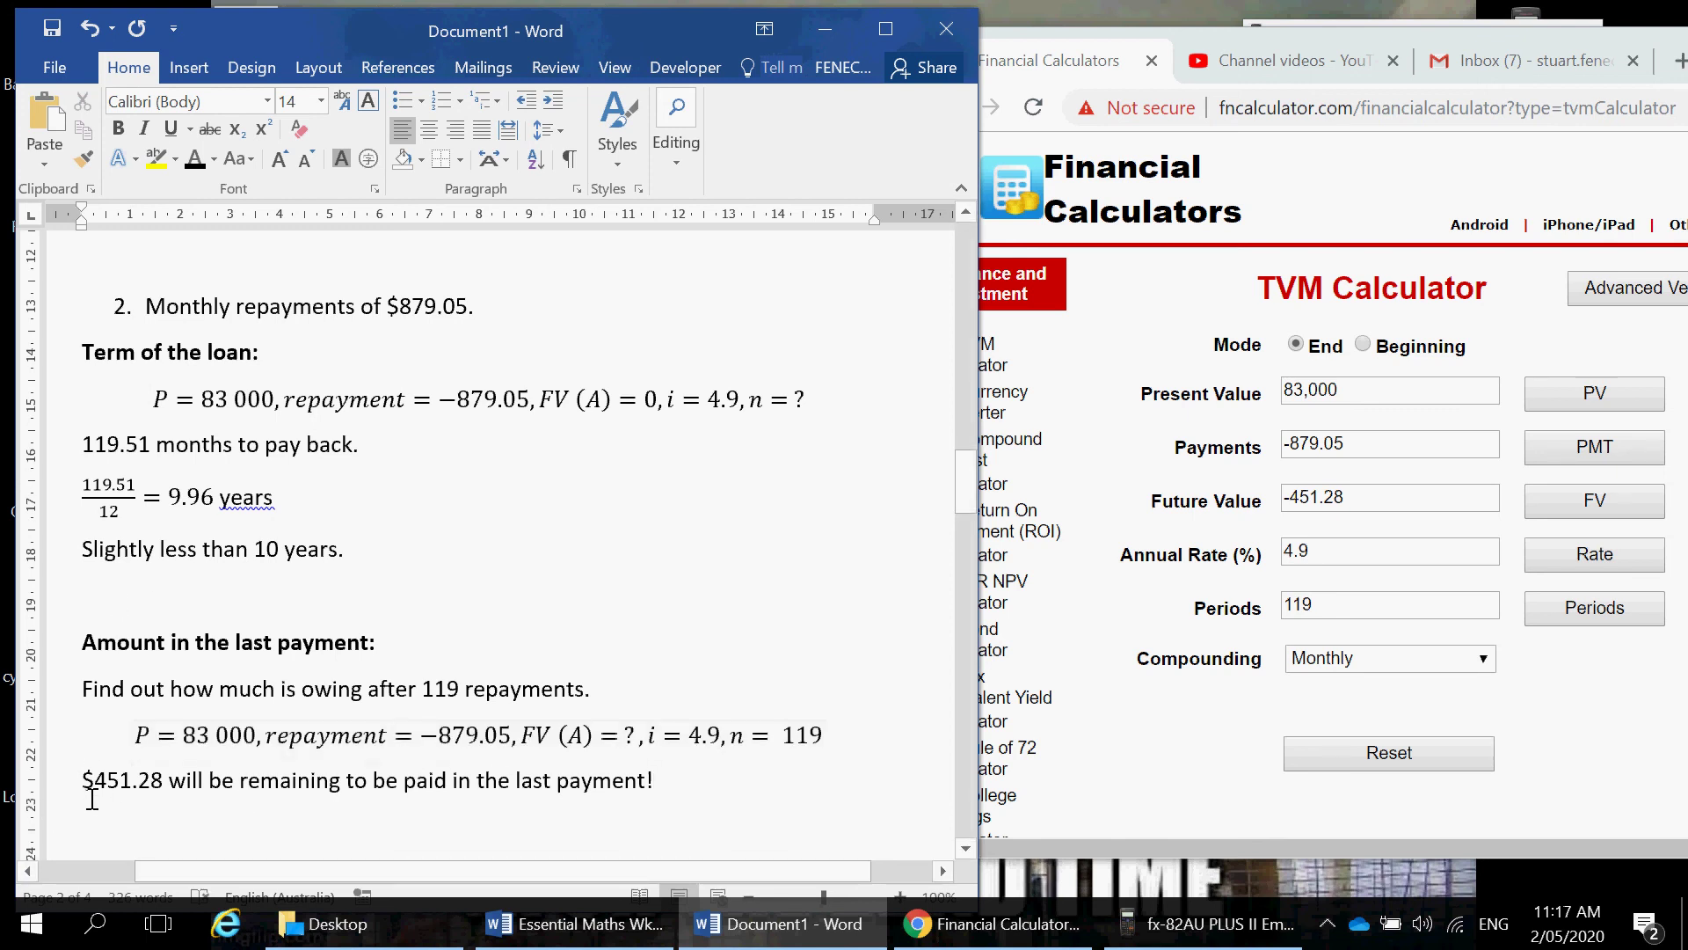
drag(88, 797, 754, 796)
click(742, 788)
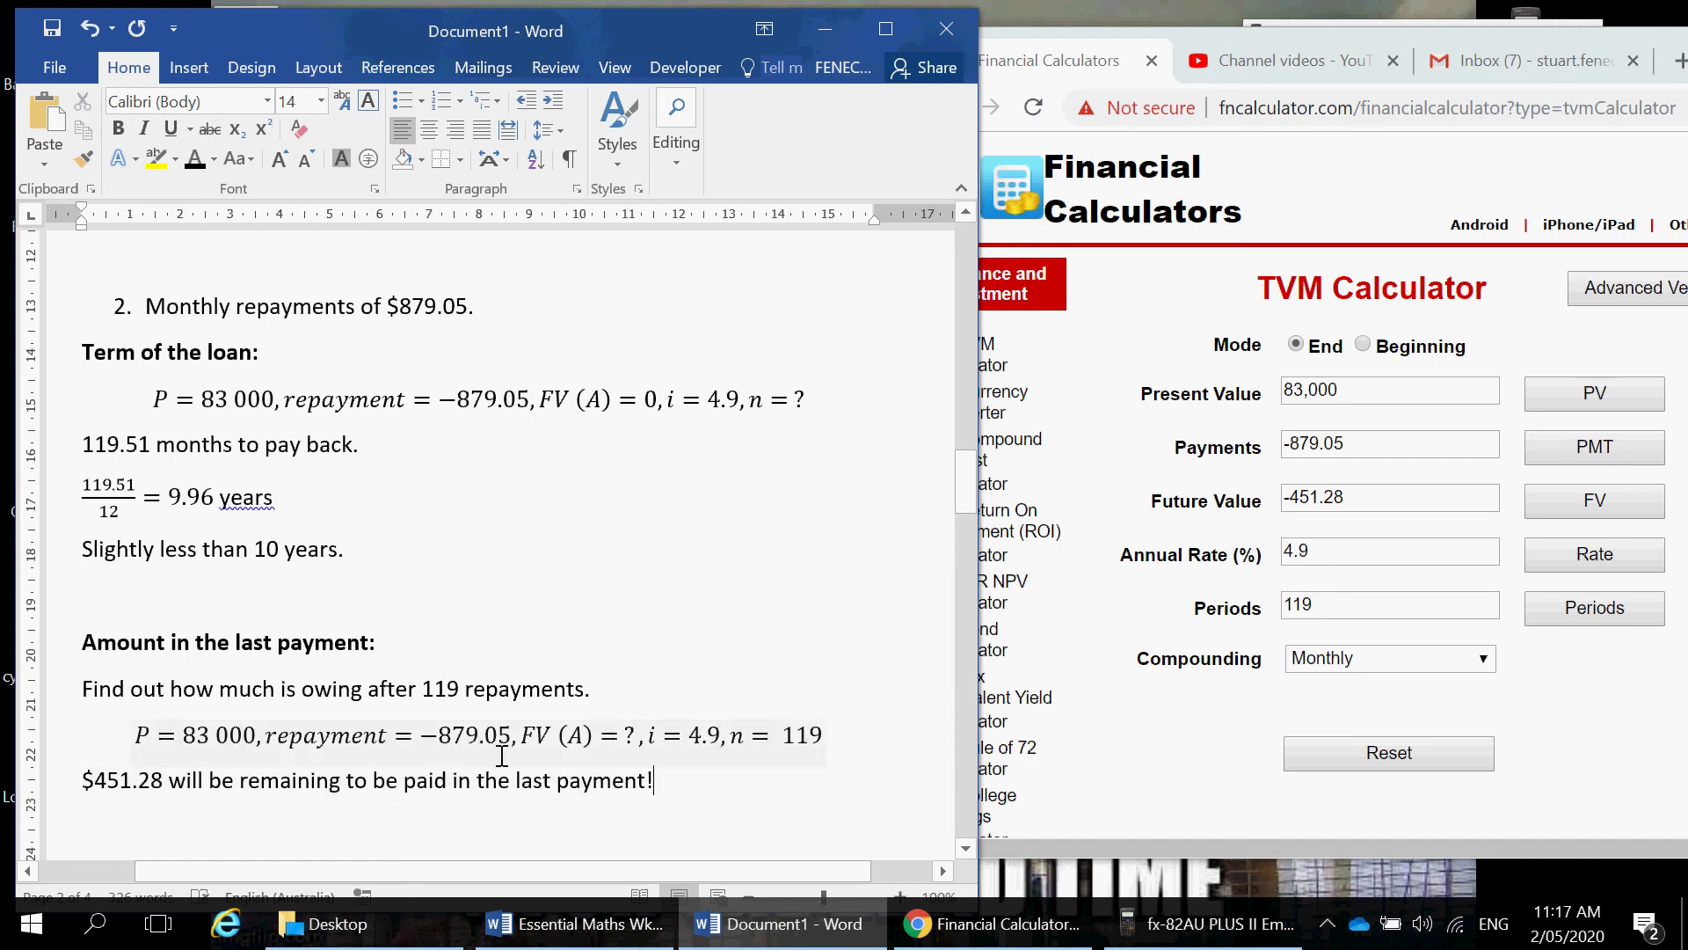
click(543, 567)
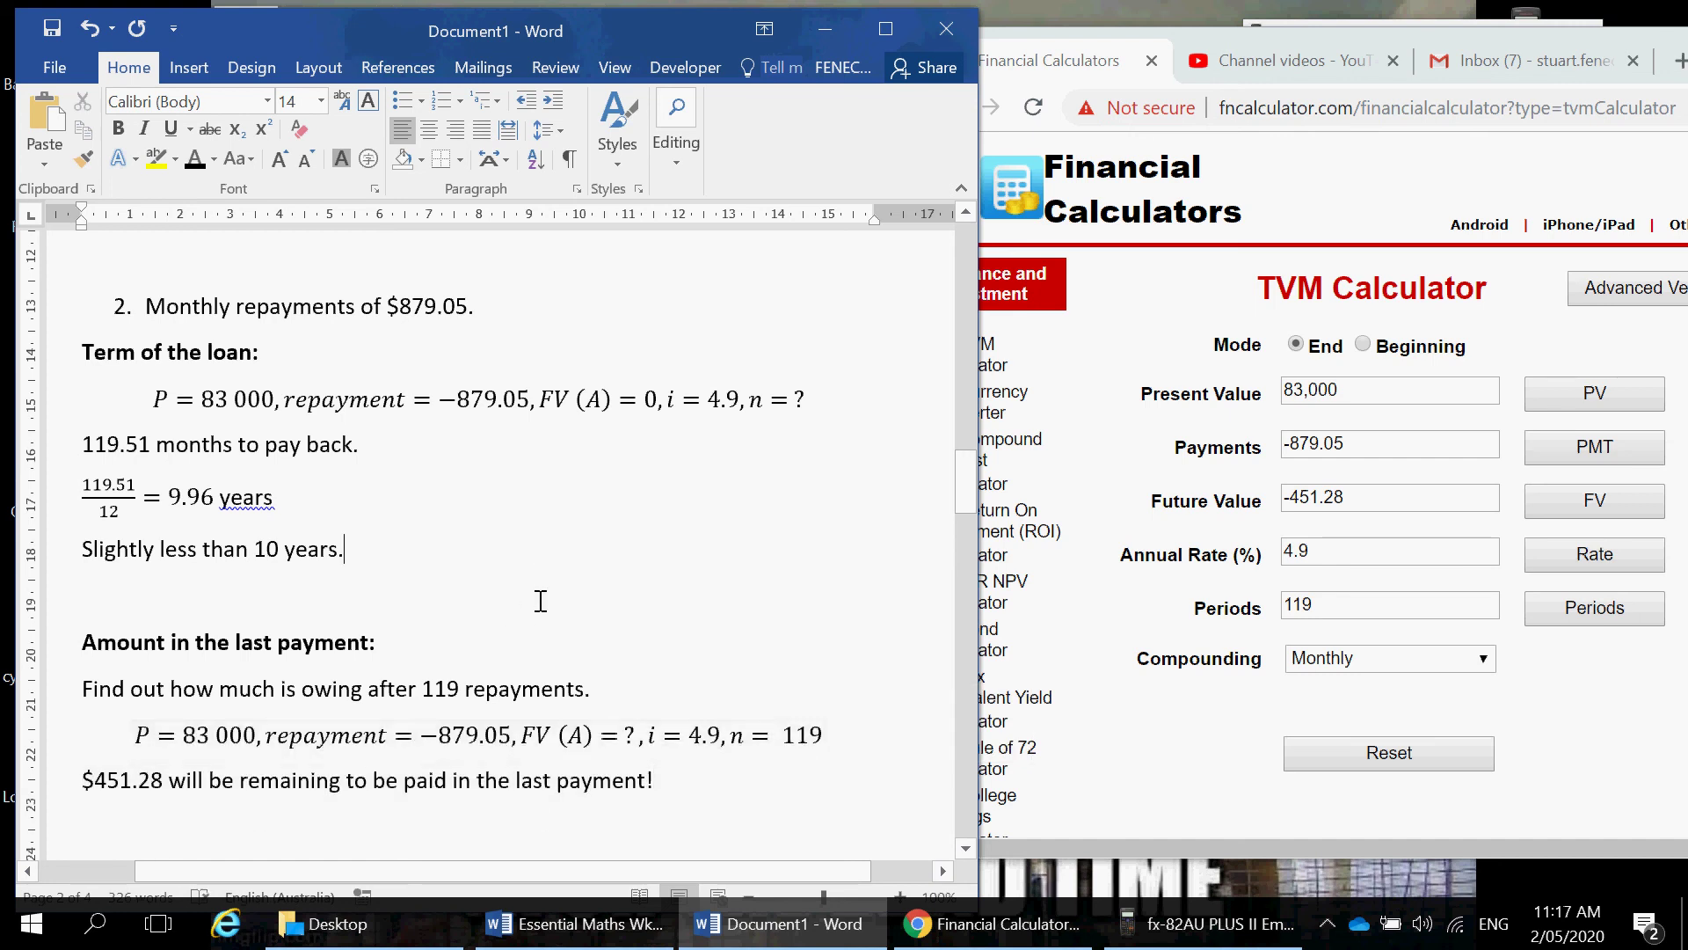
click(527, 613)
Step: Copy the term-of-loan equation and paste it as a plain line below item 3
click(88, 409)
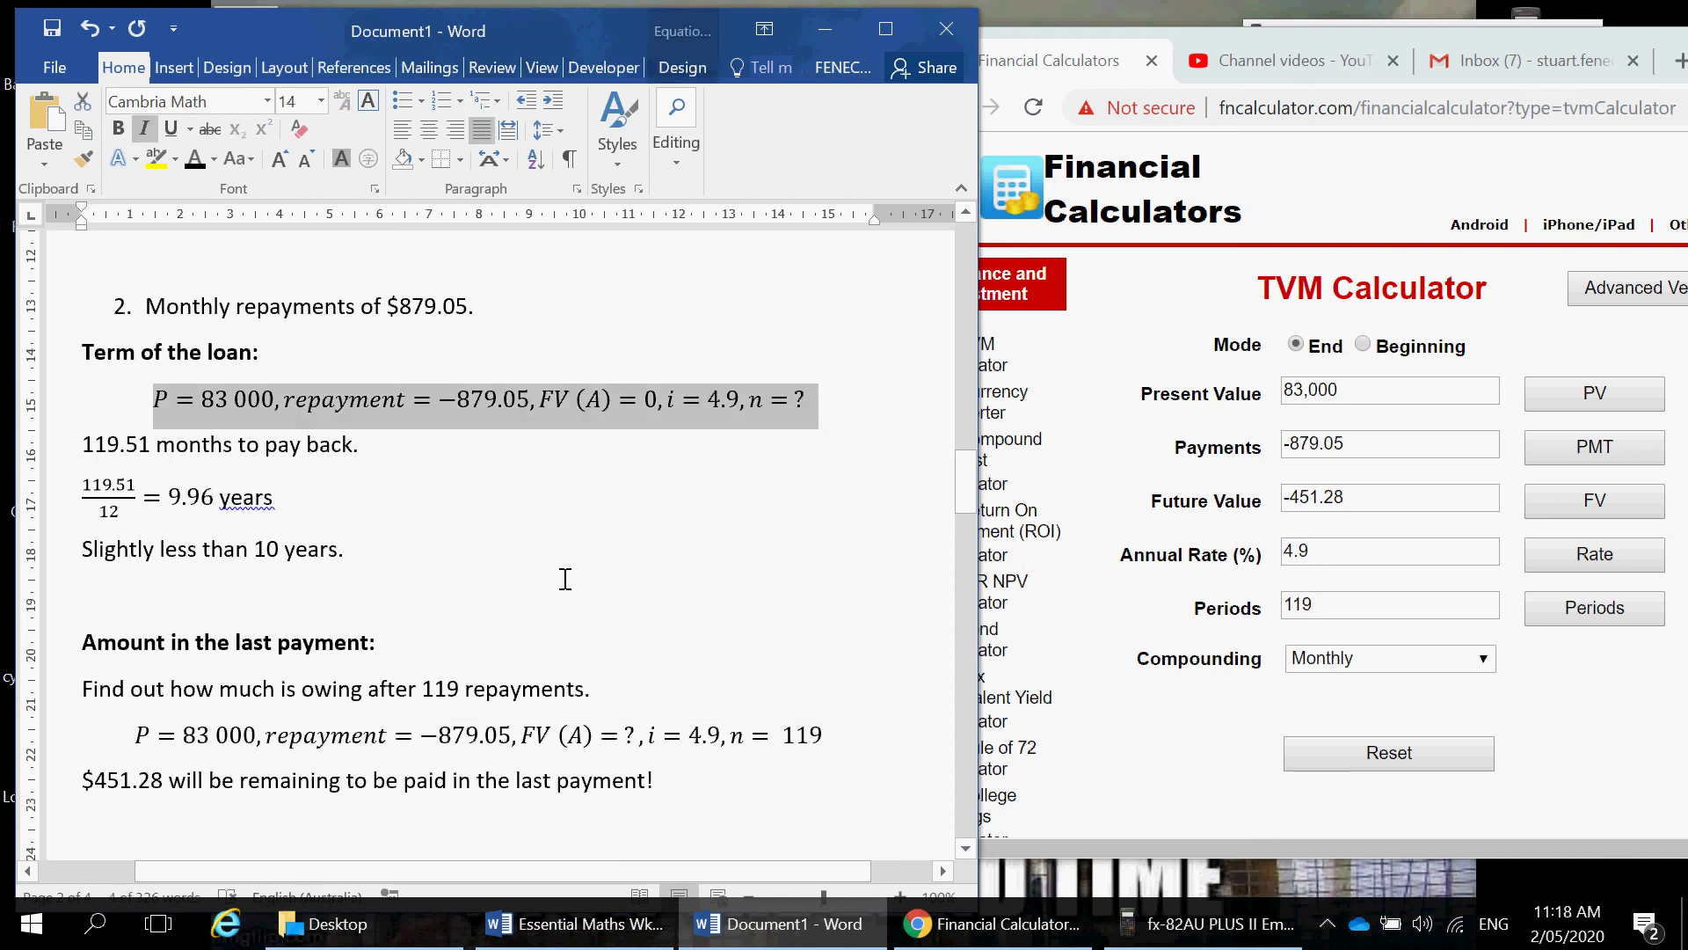
click(594, 611)
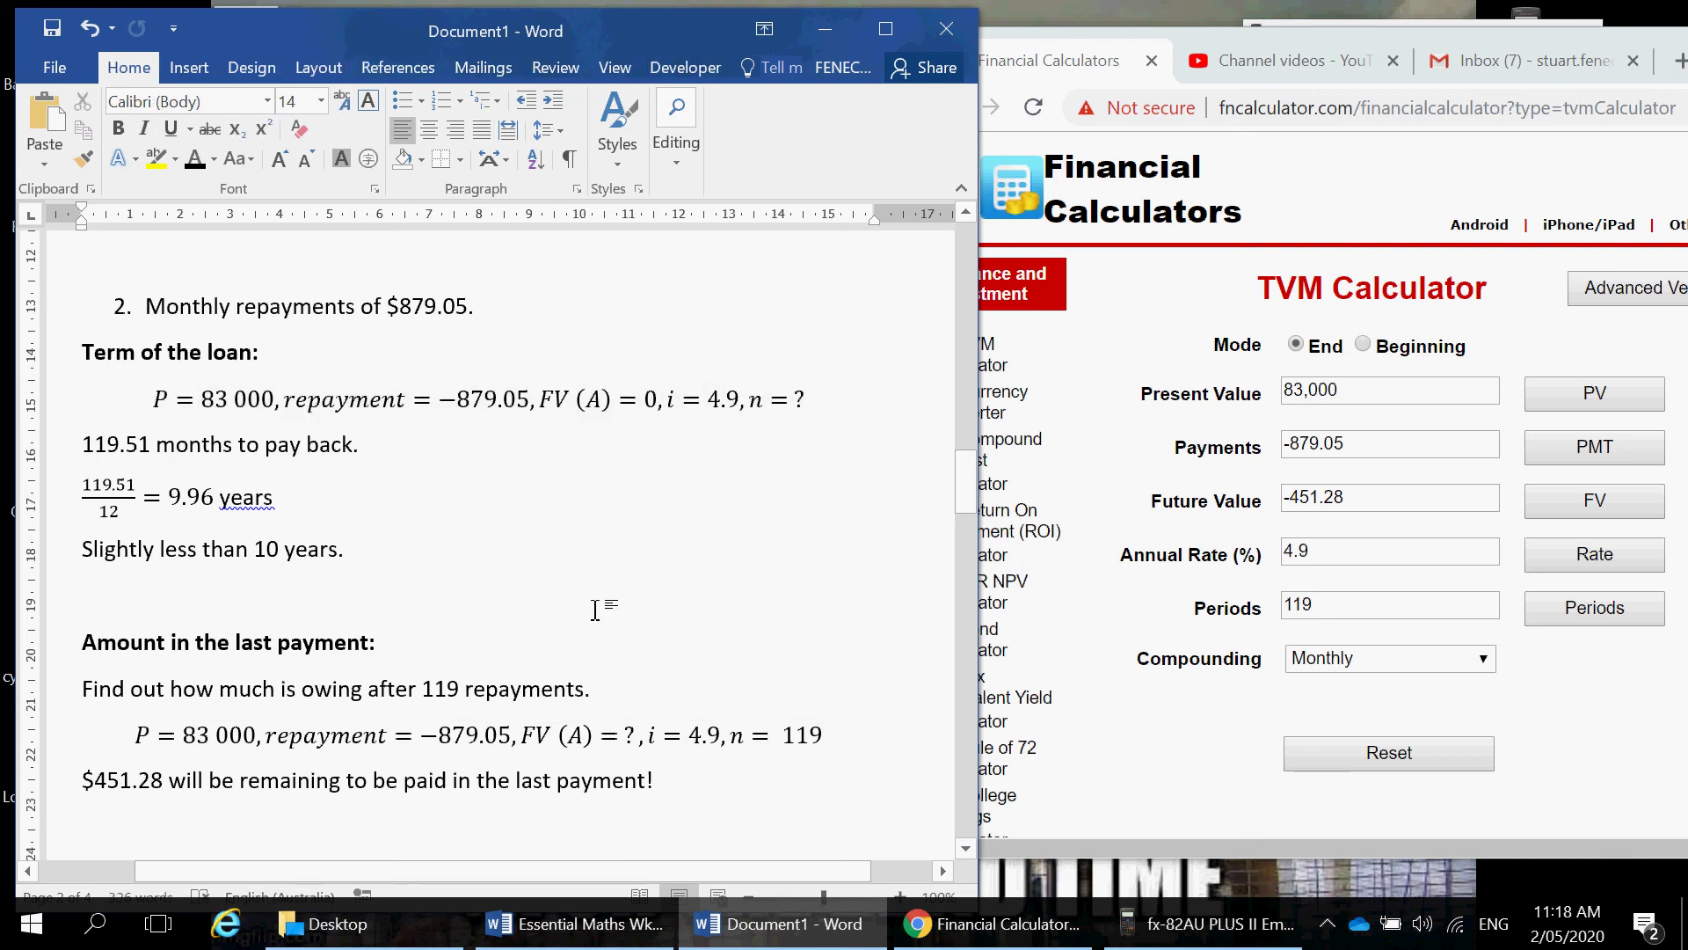
scroll(595, 609, down, 10)
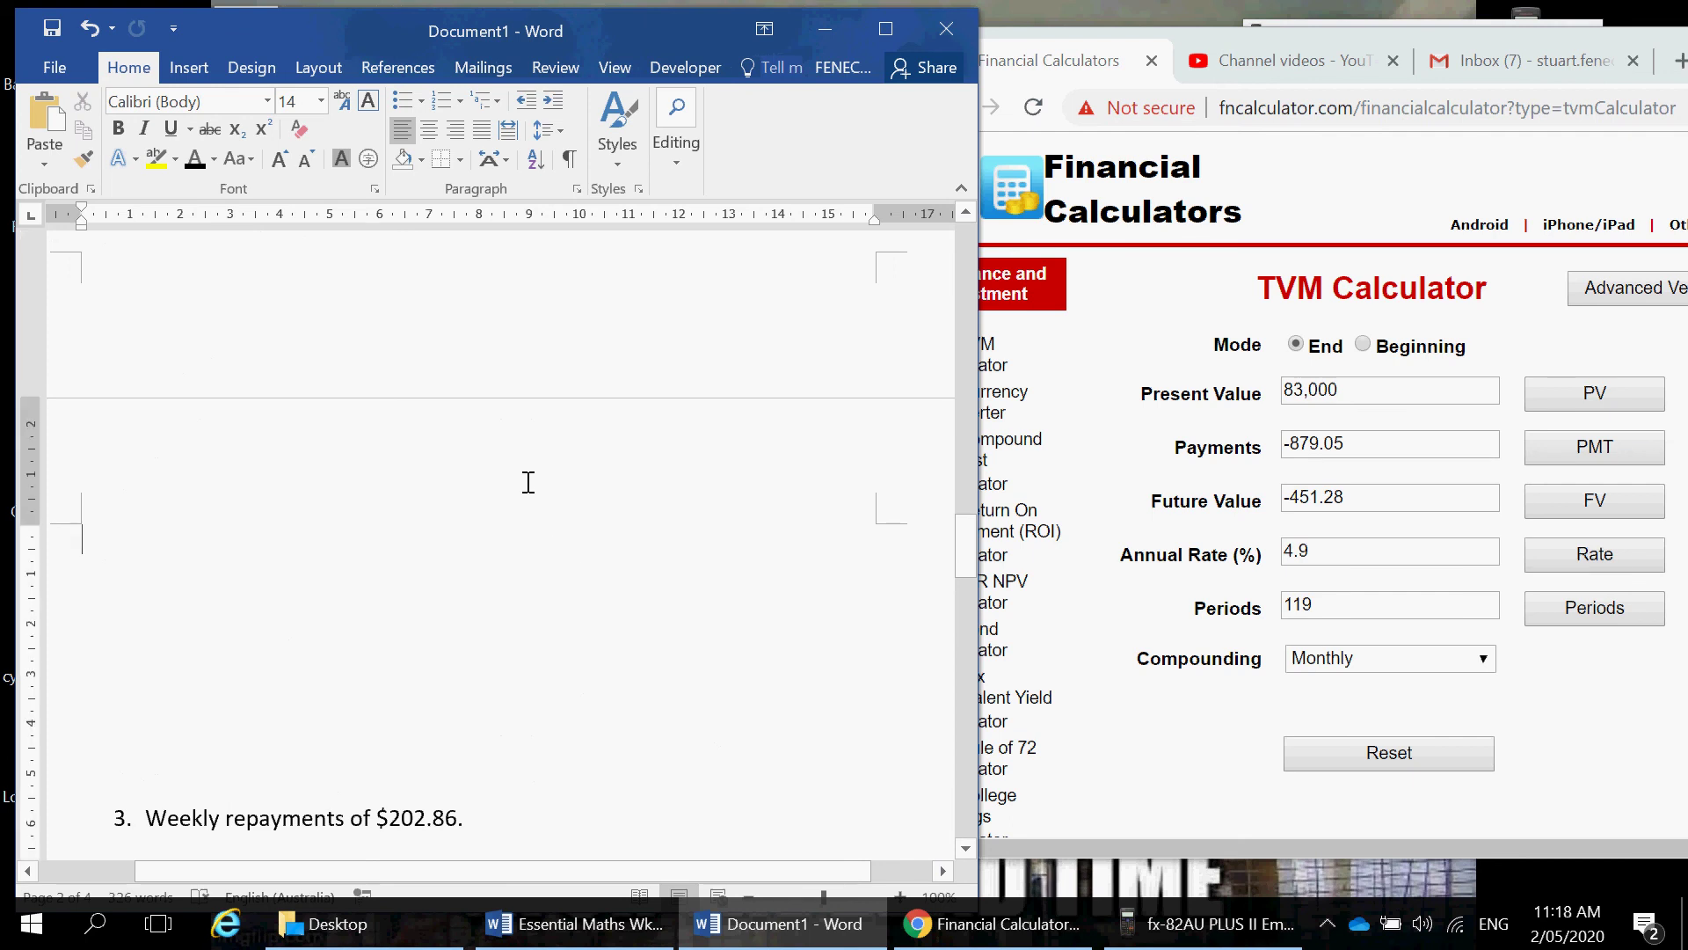
key(BackSpace)
key(BackSpace)
key(BackSpace)
key(BackSpace)
key(BackSpace)
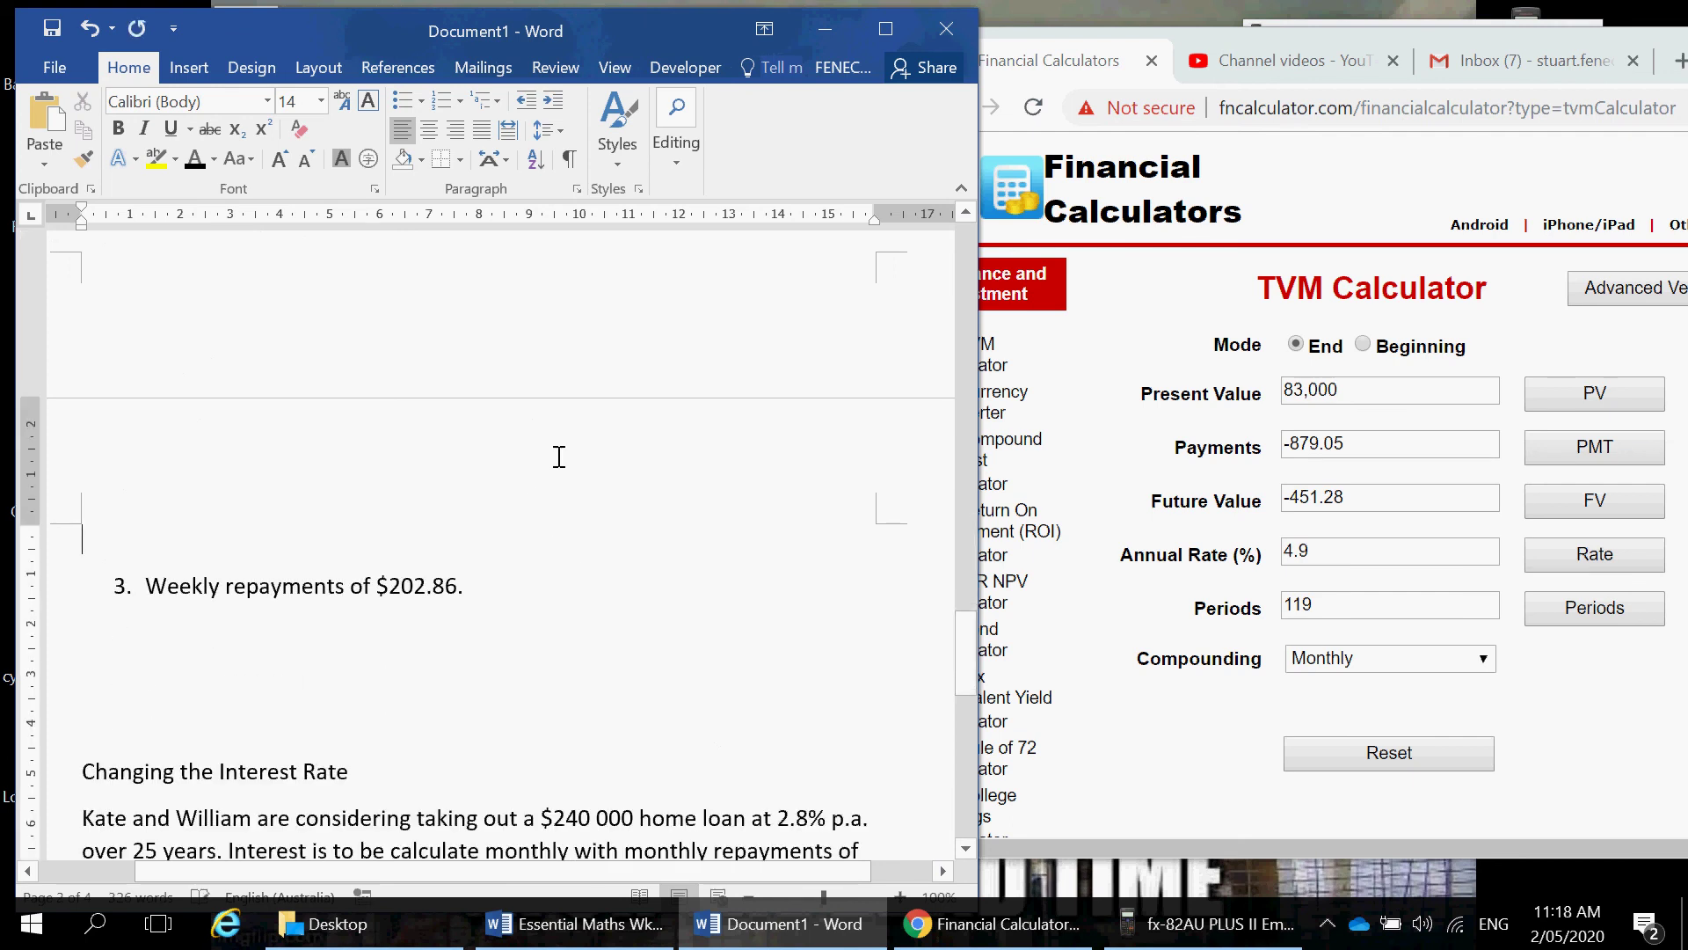
click(513, 658)
key(Return)
key(Return)
key(Return)
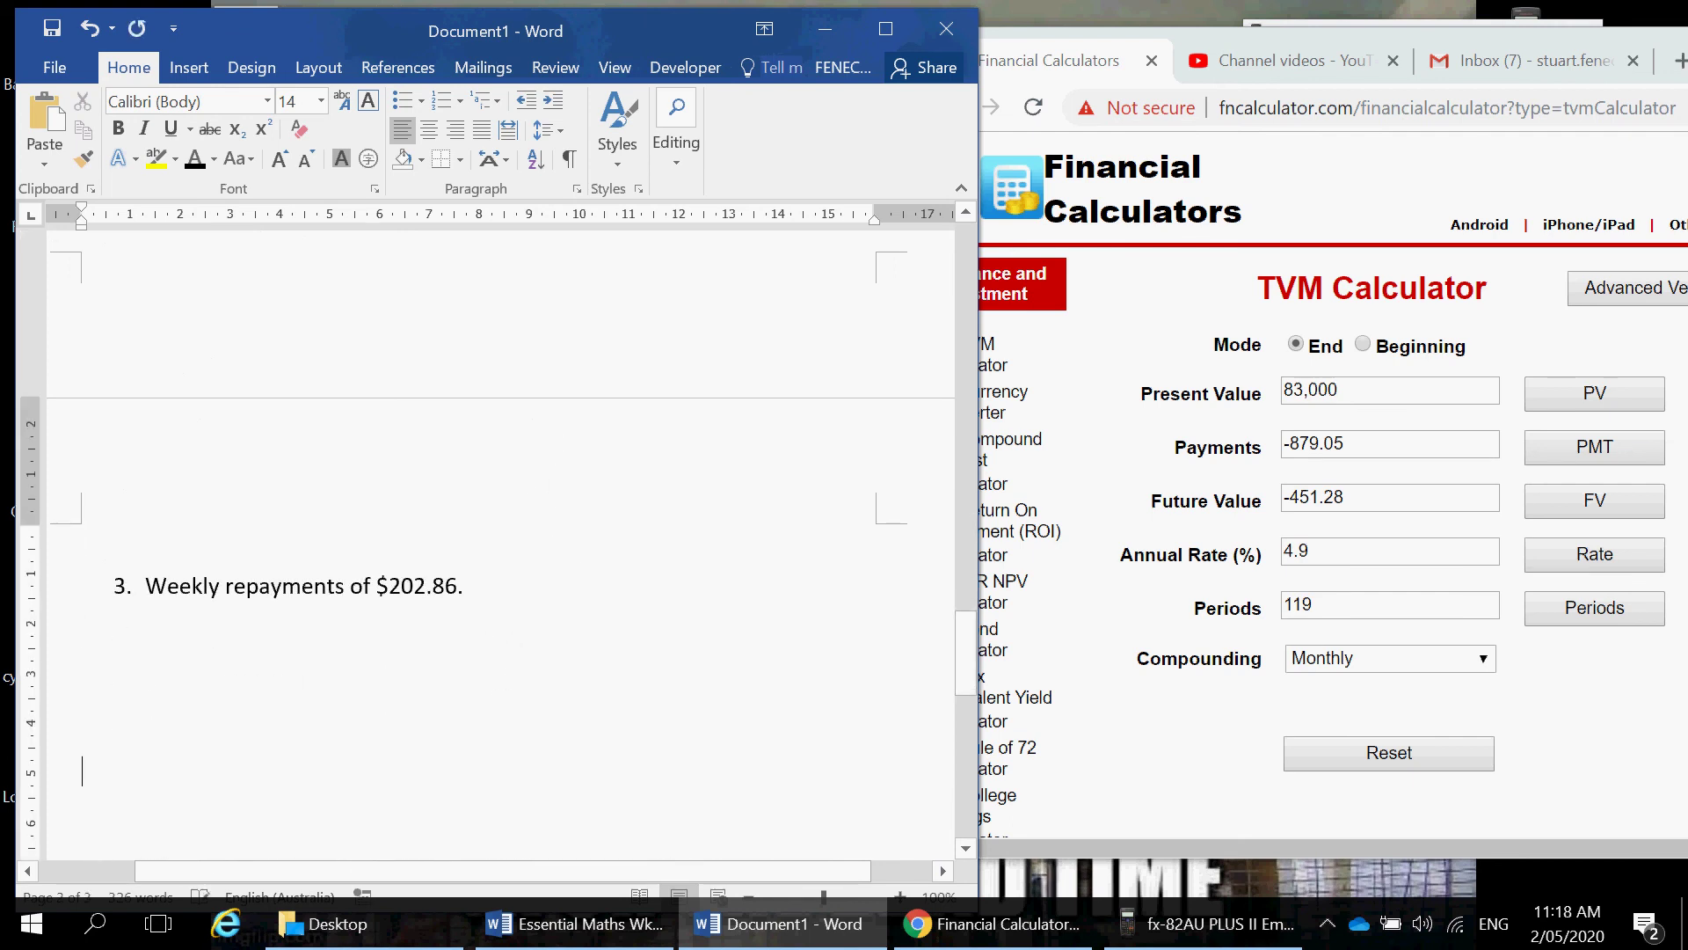
click(428, 641)
text(P = 83 000, repayment = −879.05, FV (A) = 0, i = 4.9, n = ?)
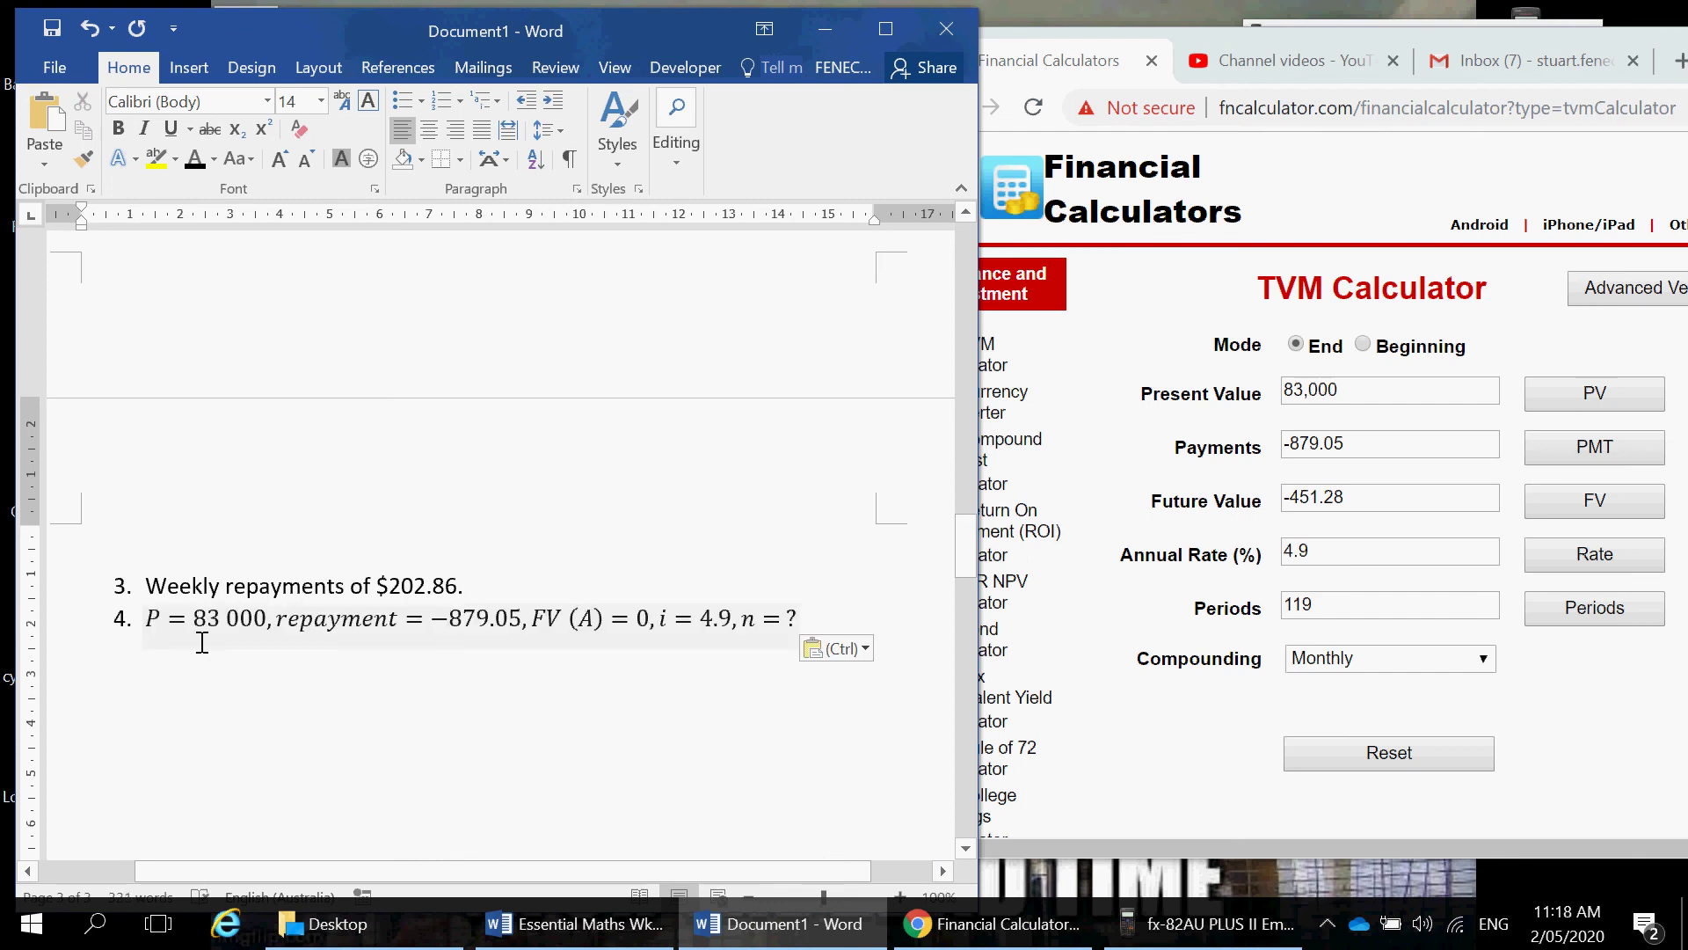
key(ctrl+z)
key(Return)
text(P = 83 000, repayment = −879.05, FV (A) = 0, i = 4.9, n = ?)
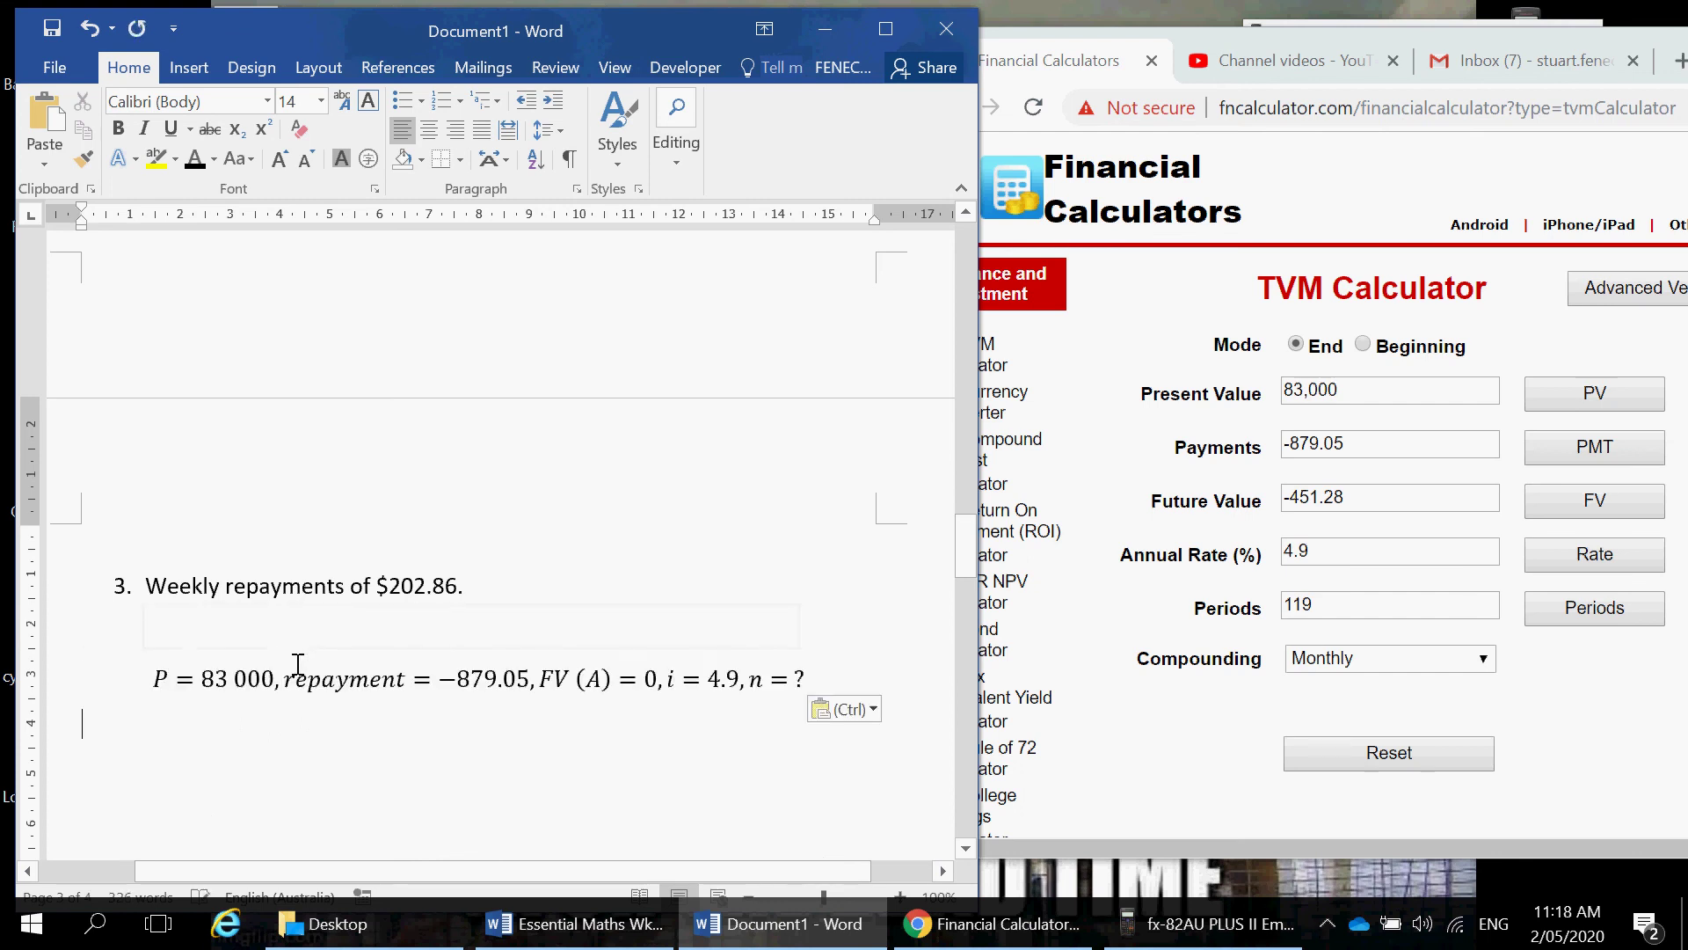
key(Delete)
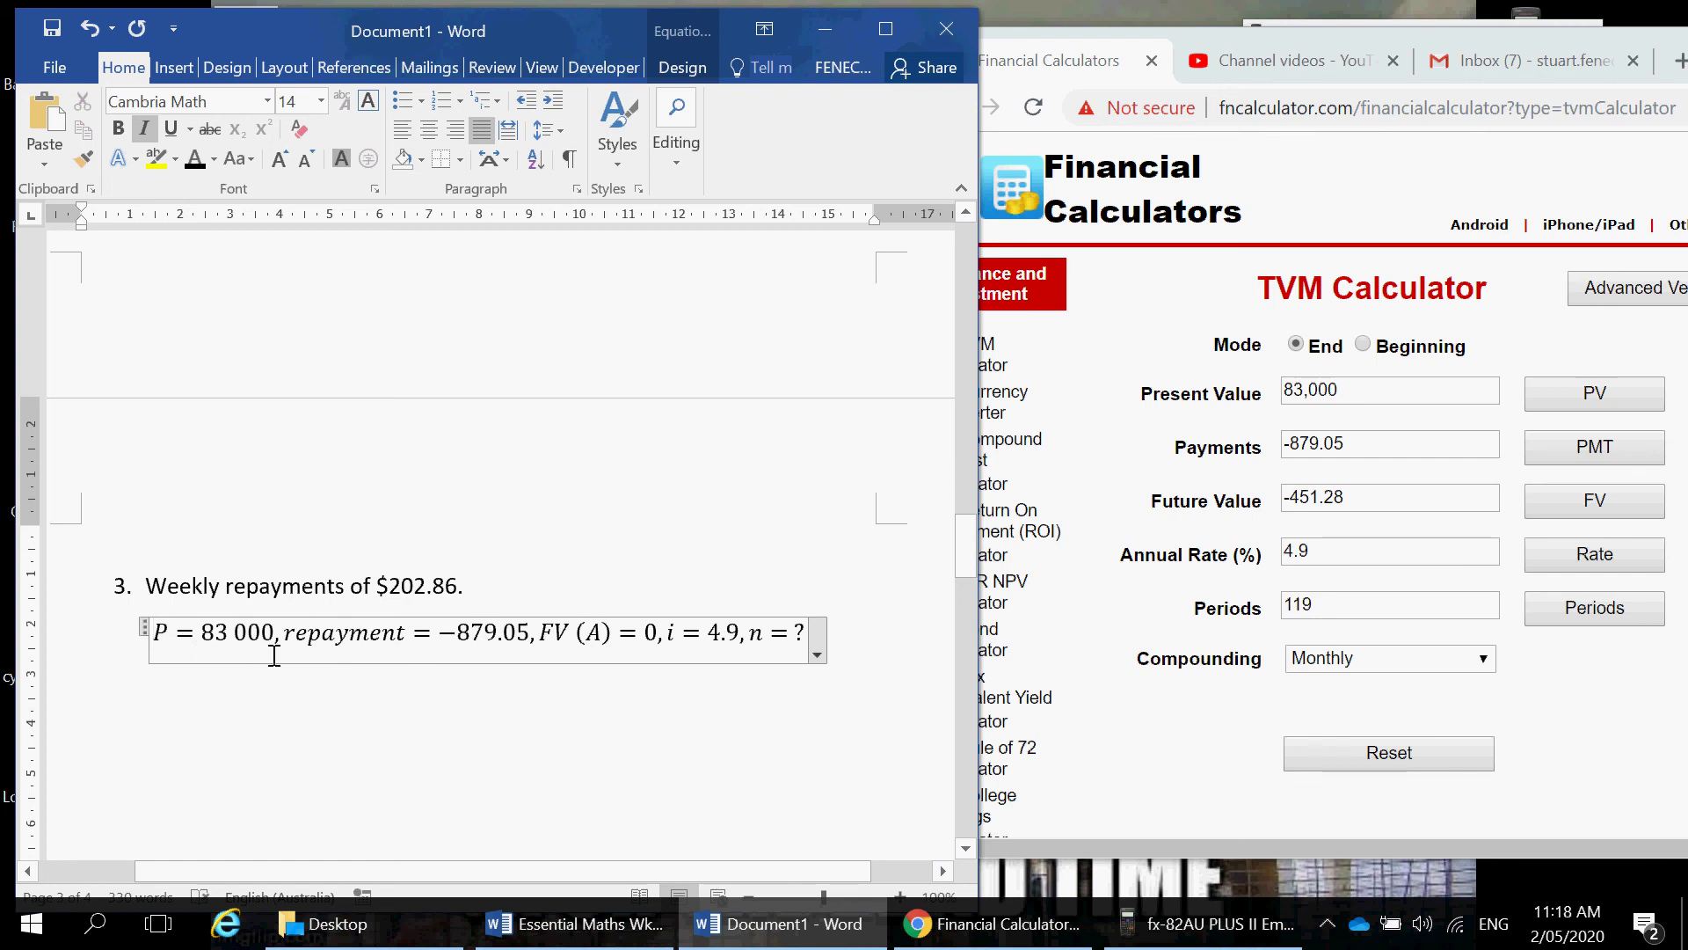
click(287, 669)
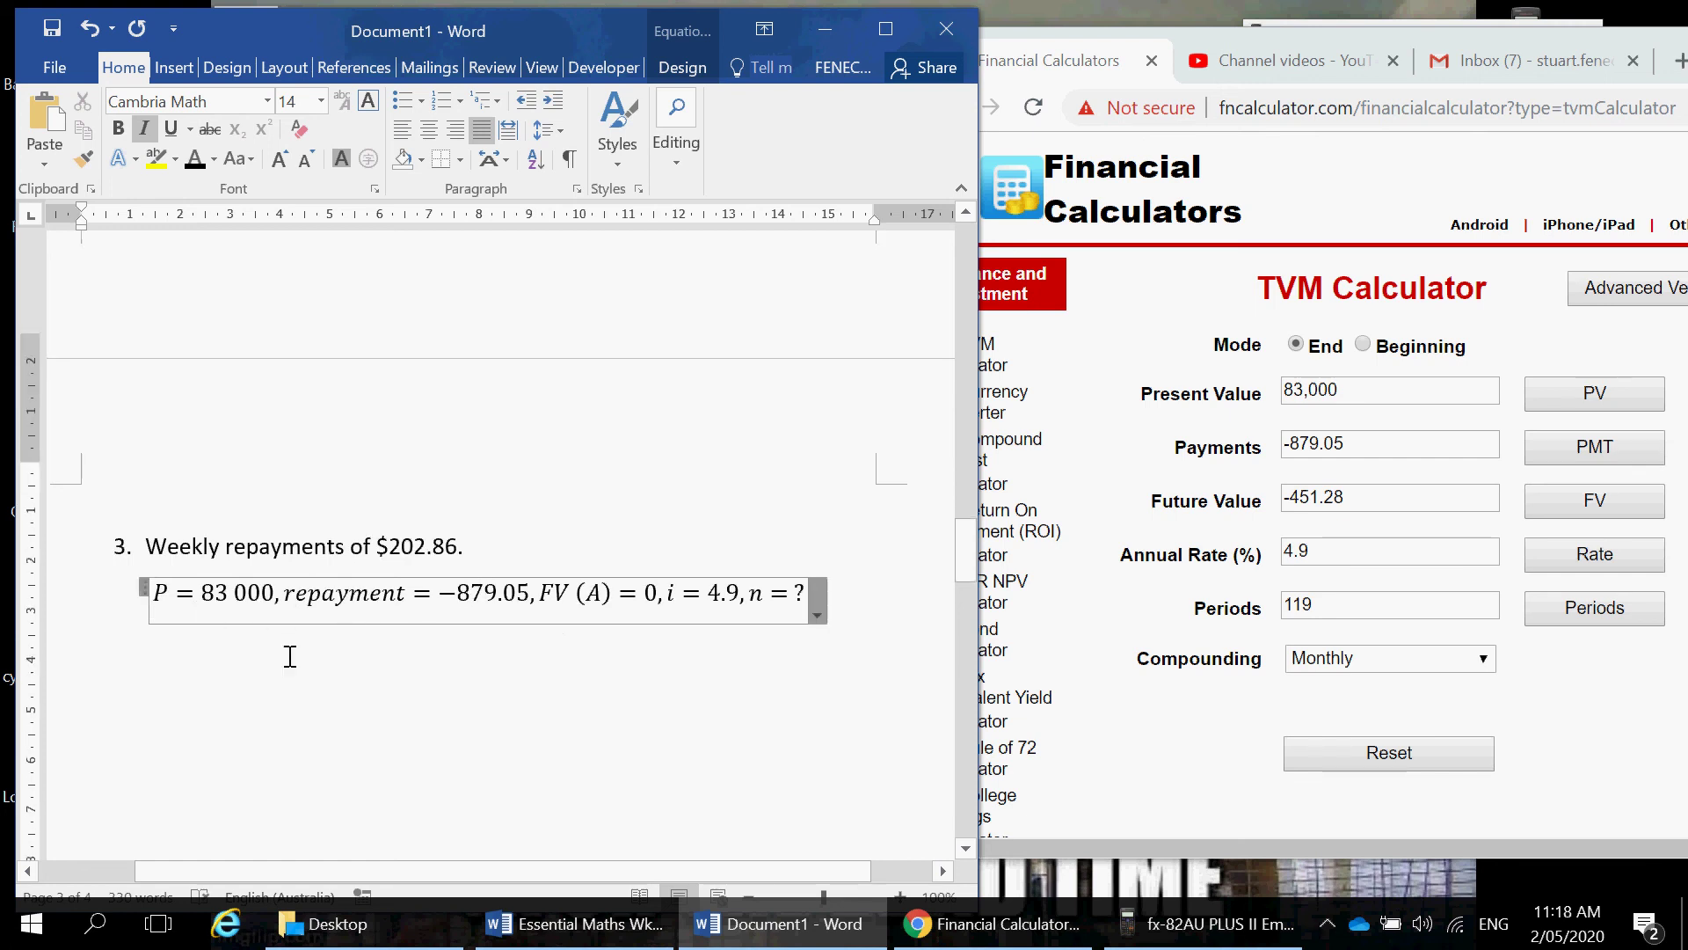
Step: Change the pasted equation's repayment from 879.05 to 202.86
click(338, 747)
scroll(394, 690, down, 3)
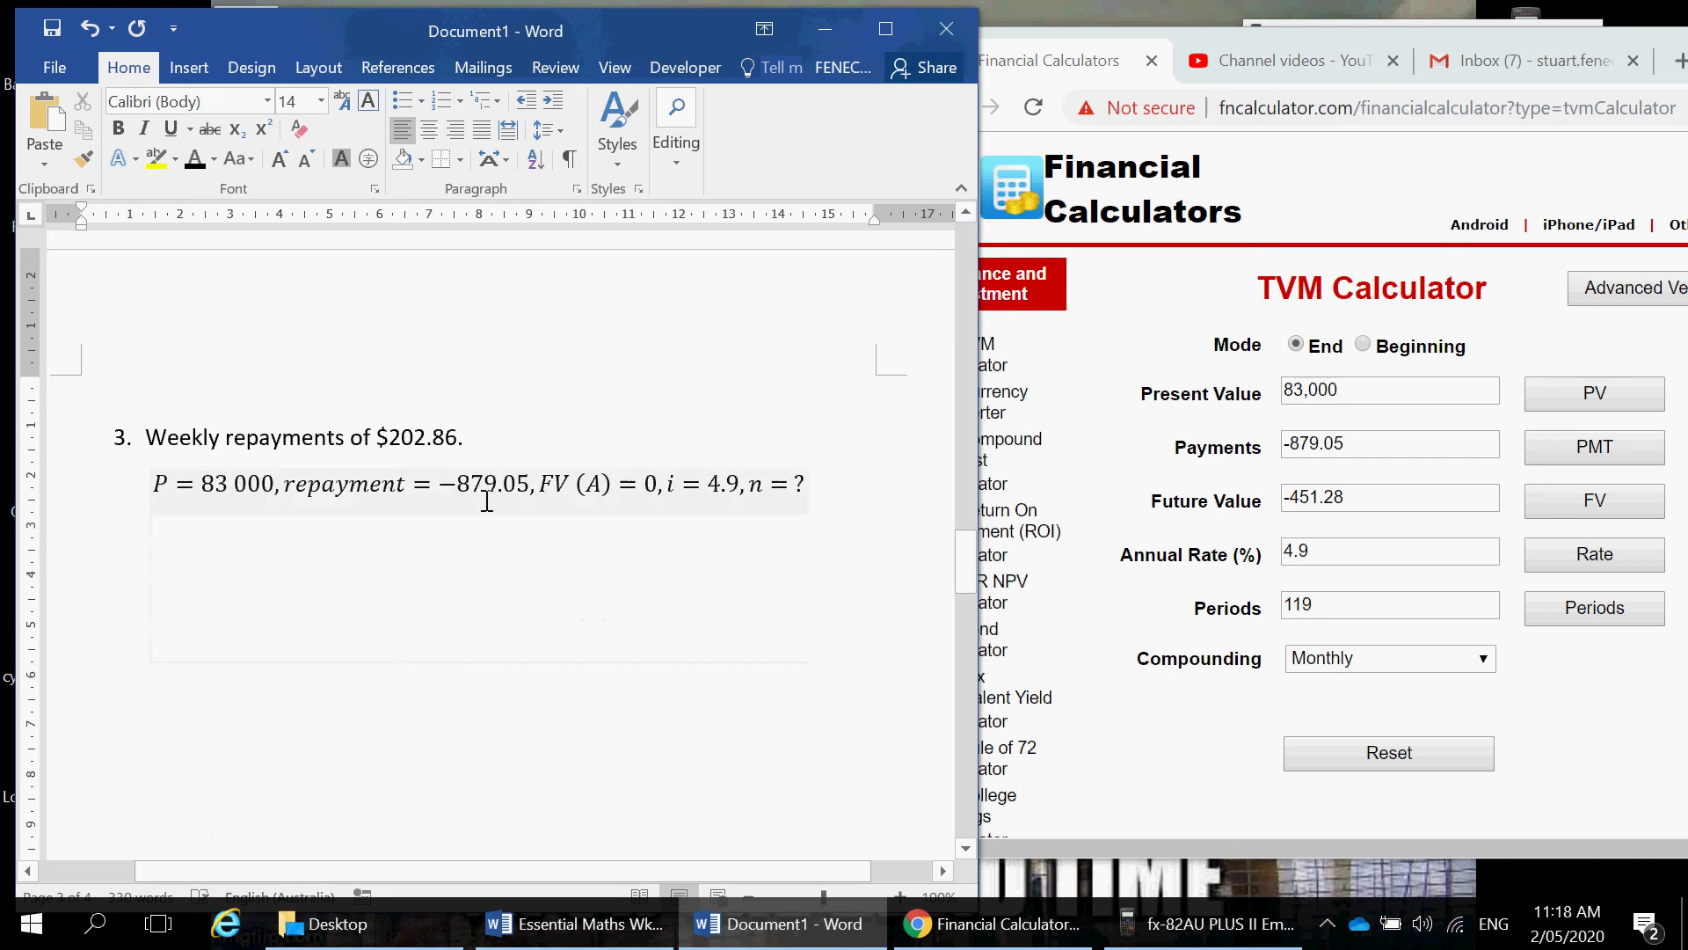
drag(498, 497, 606, 486)
text(2020)
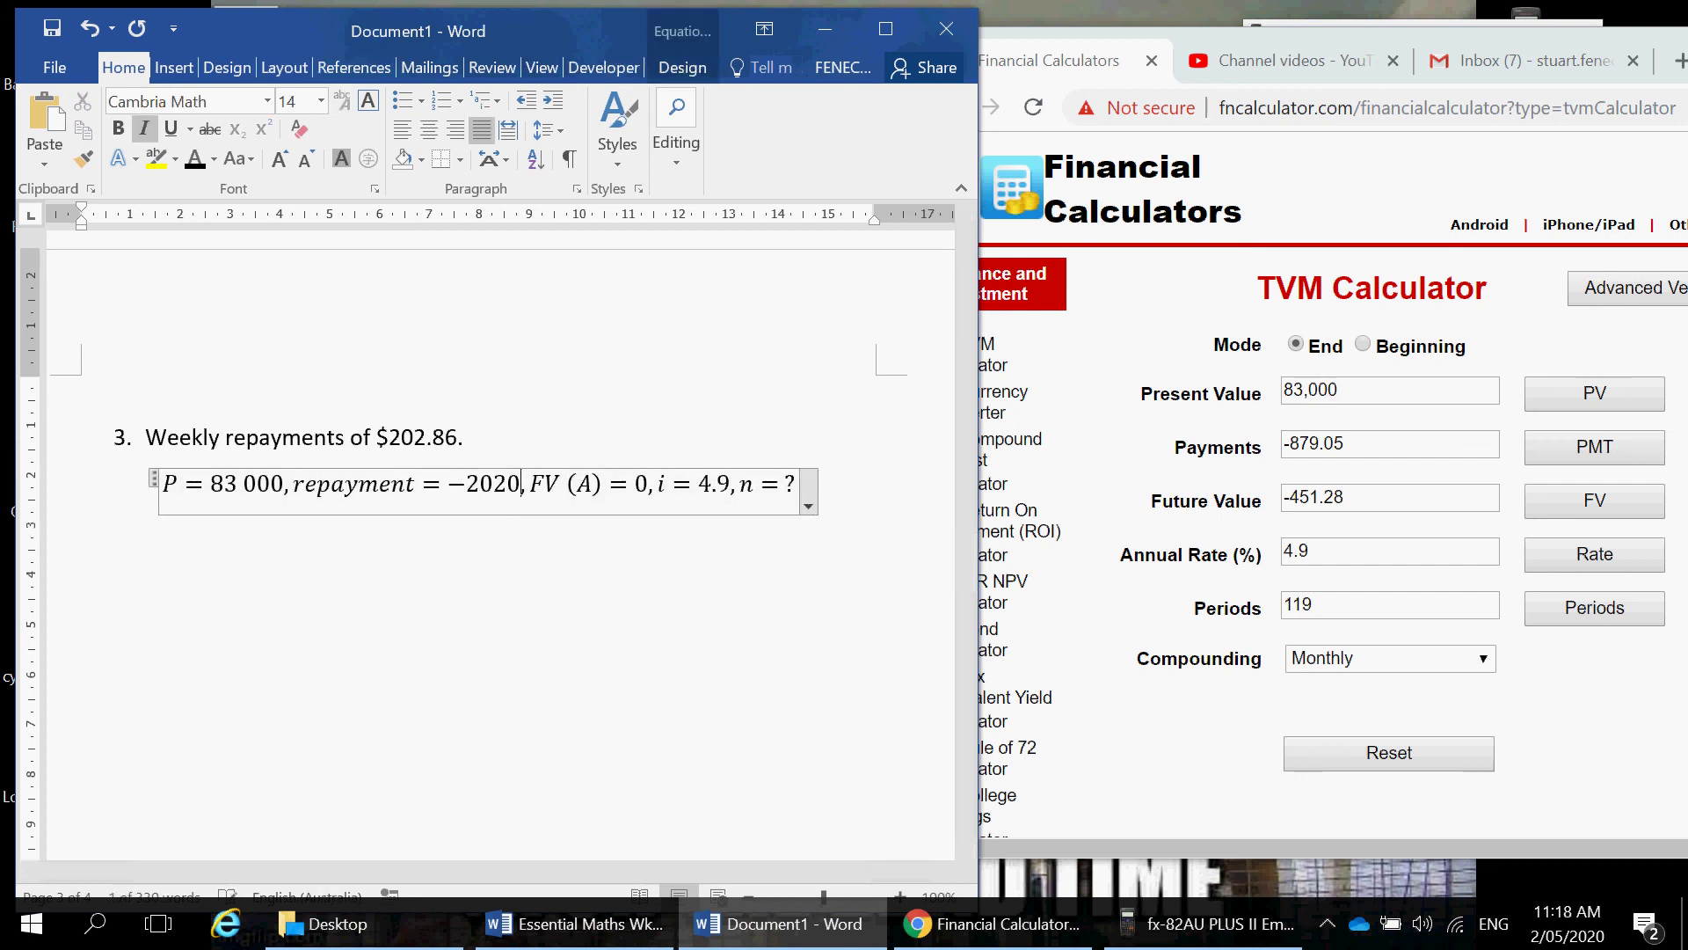
key(BackSpace)
text(.86)
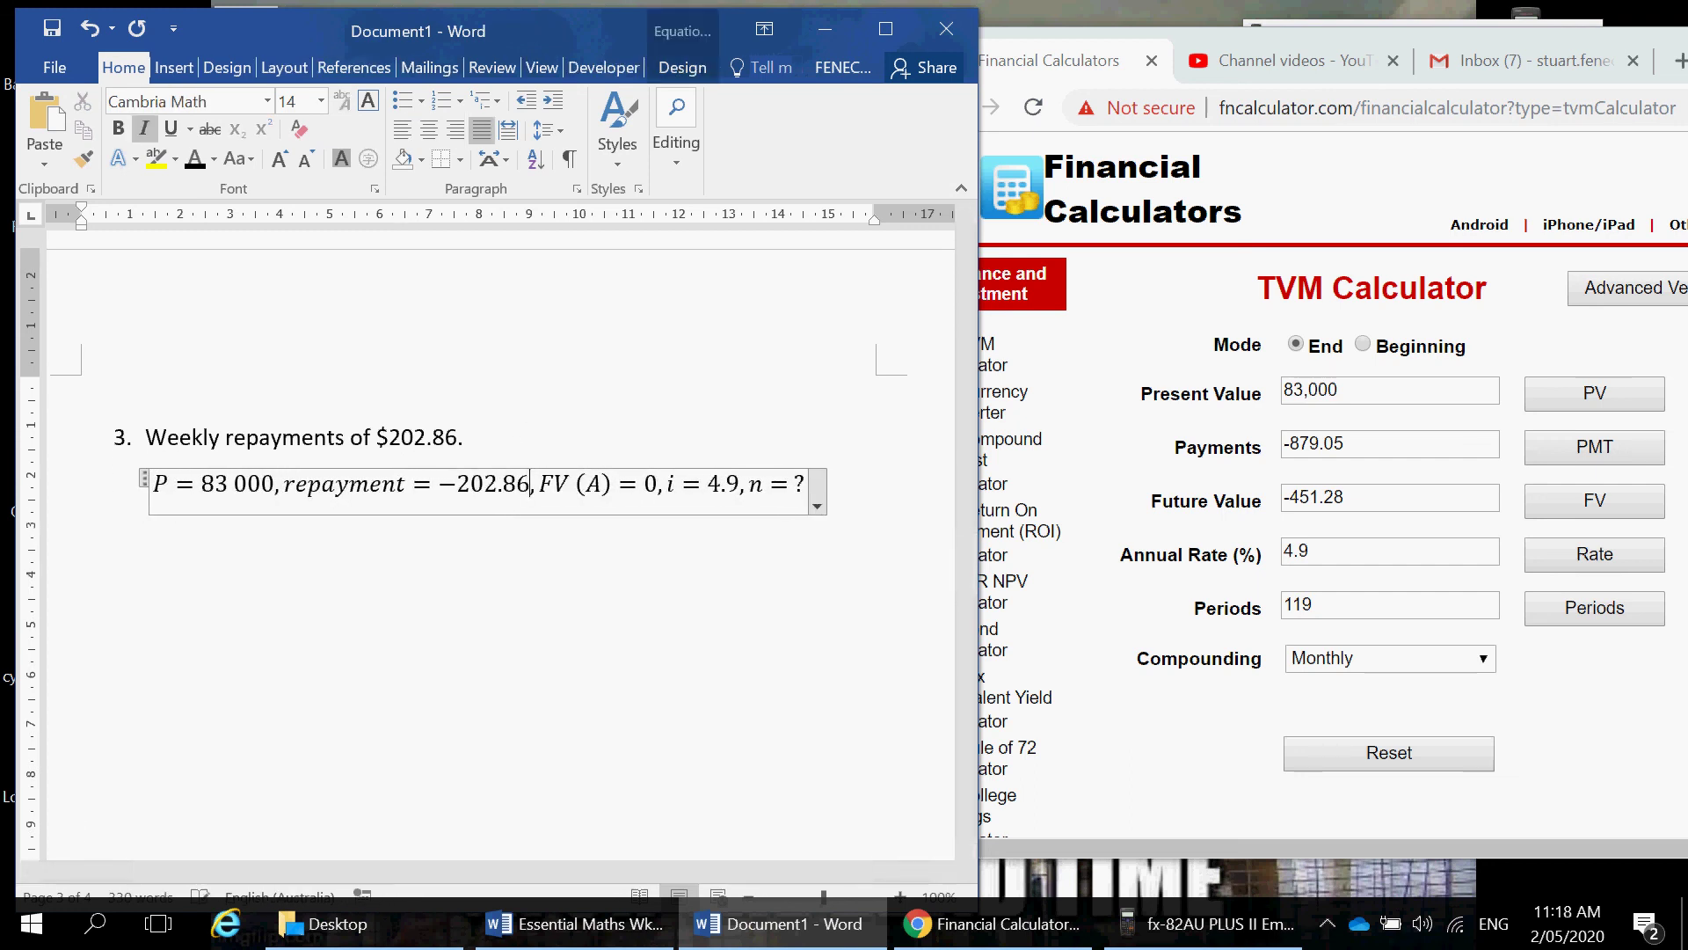
right_click(663, 507)
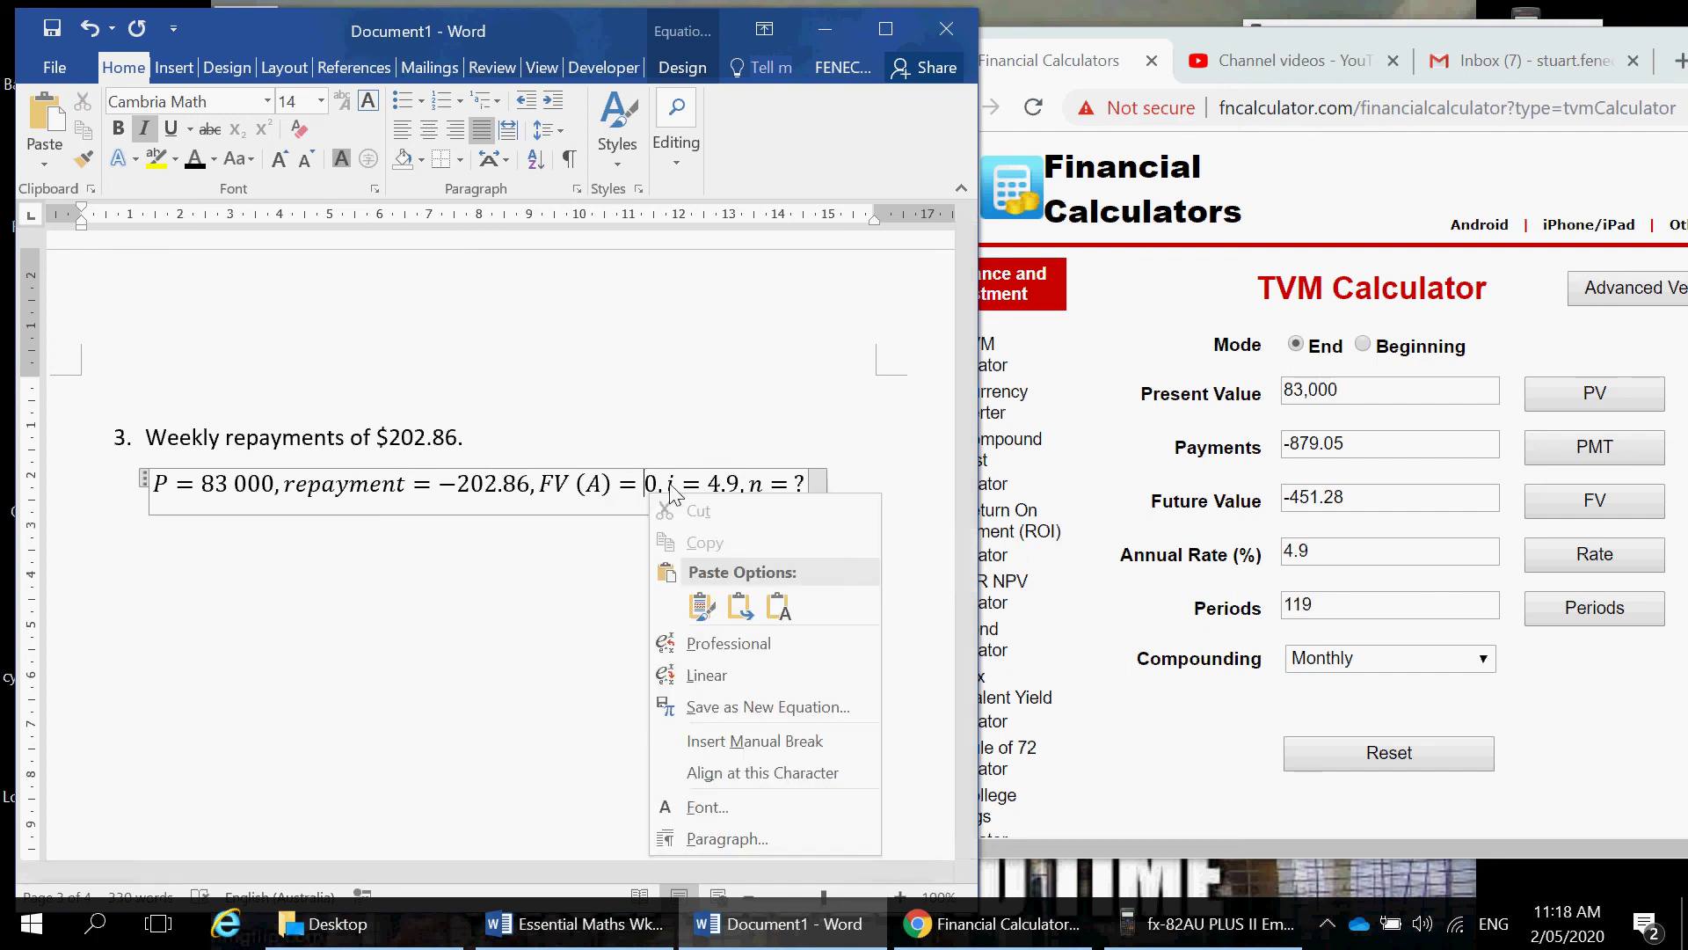
key(Escape)
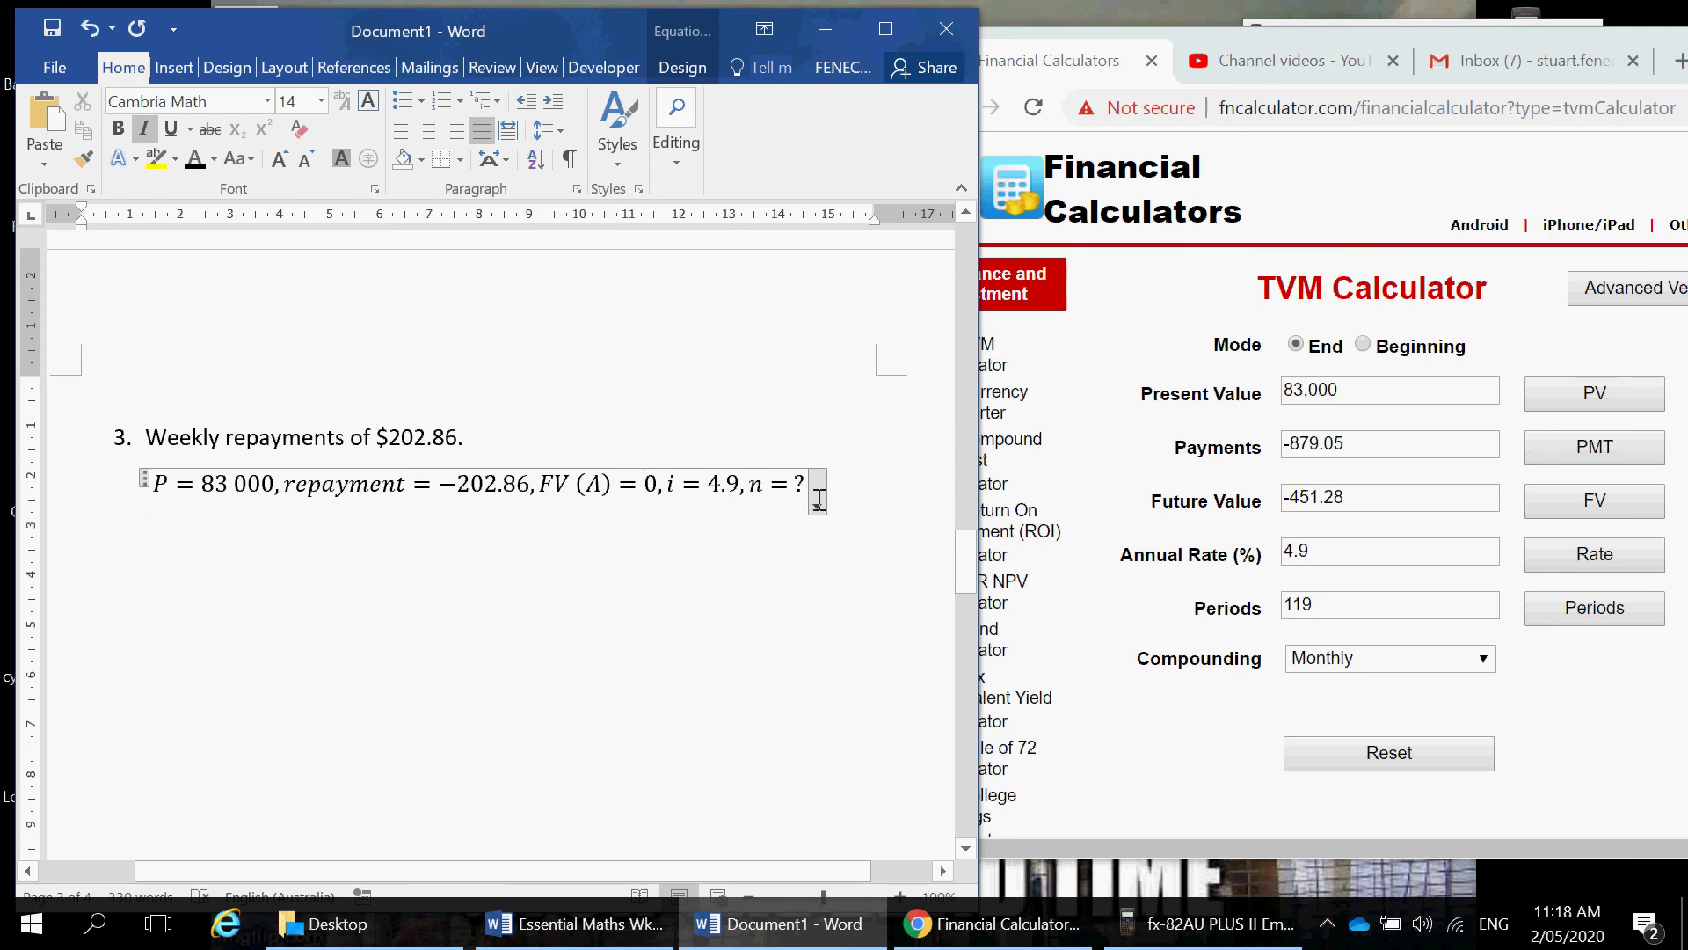
Step: Reset the TVM calculator, set compounding to Weekly and enter a present value of 83,000
click(1404, 762)
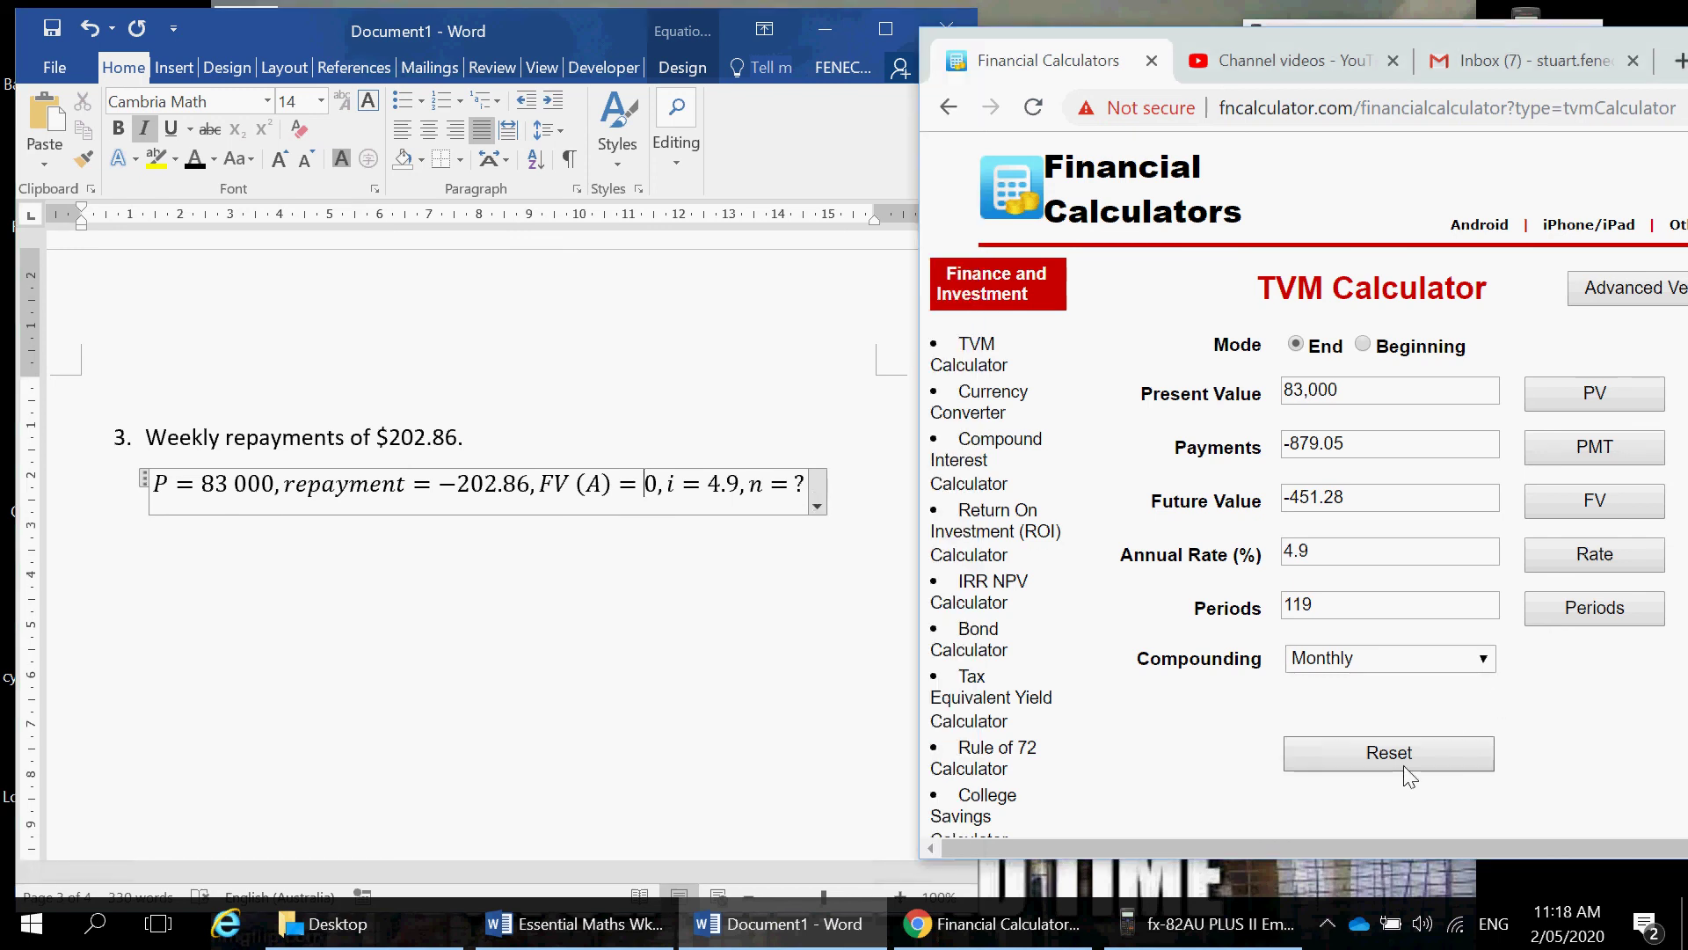
click(1330, 664)
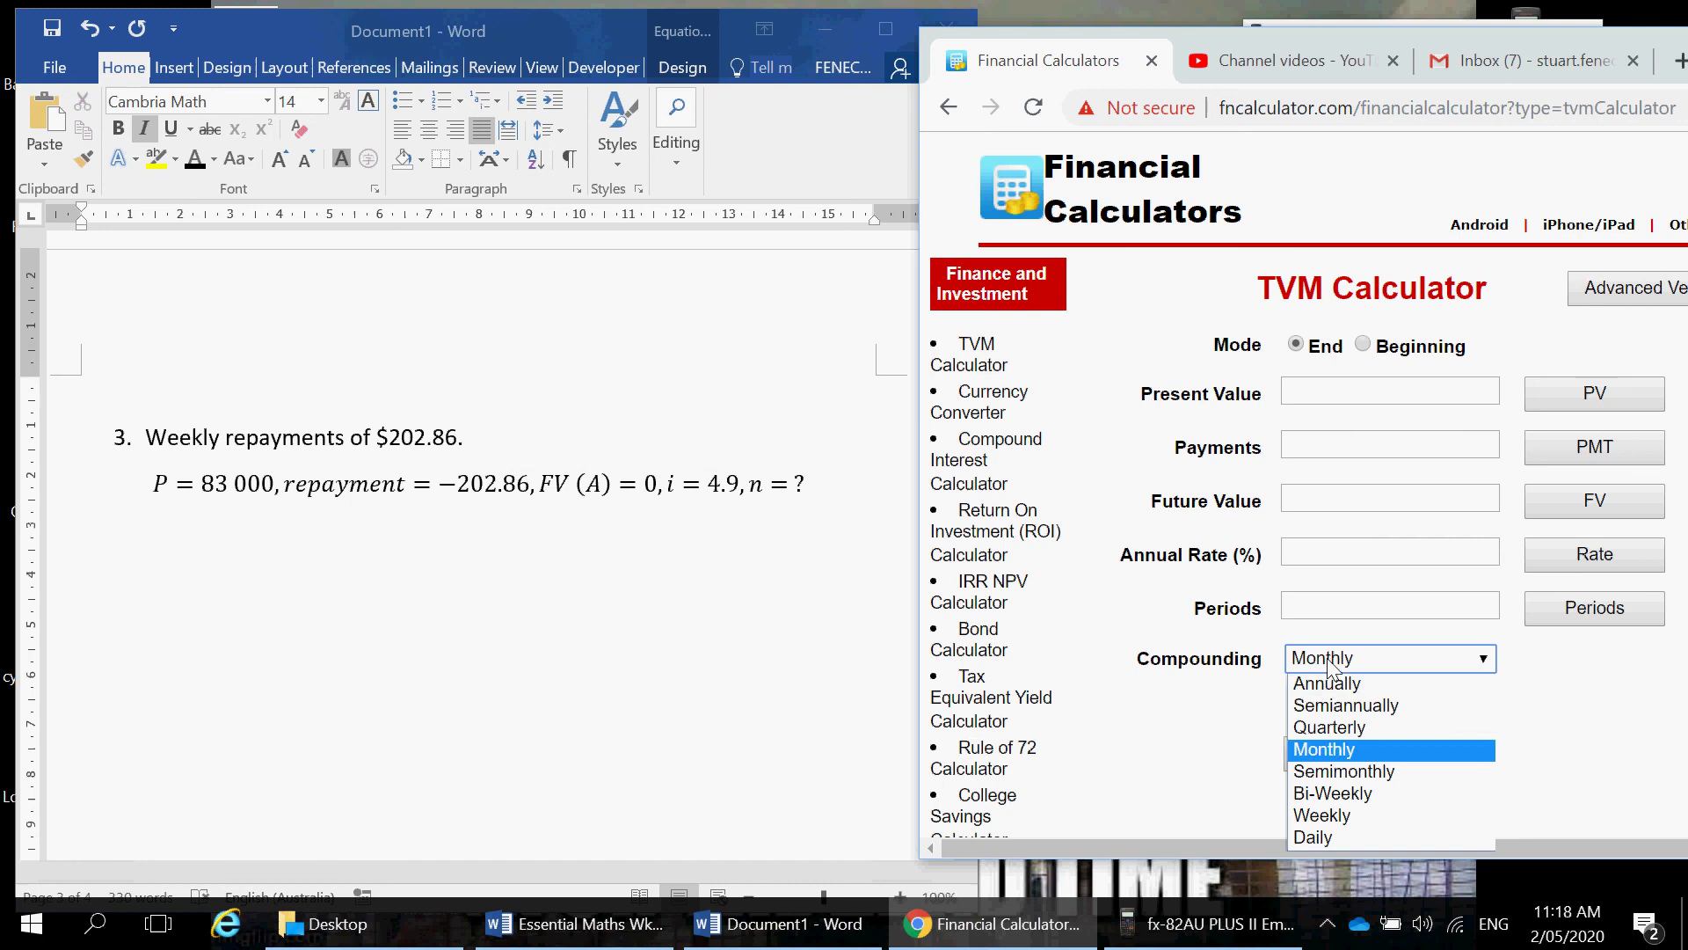
click(1332, 816)
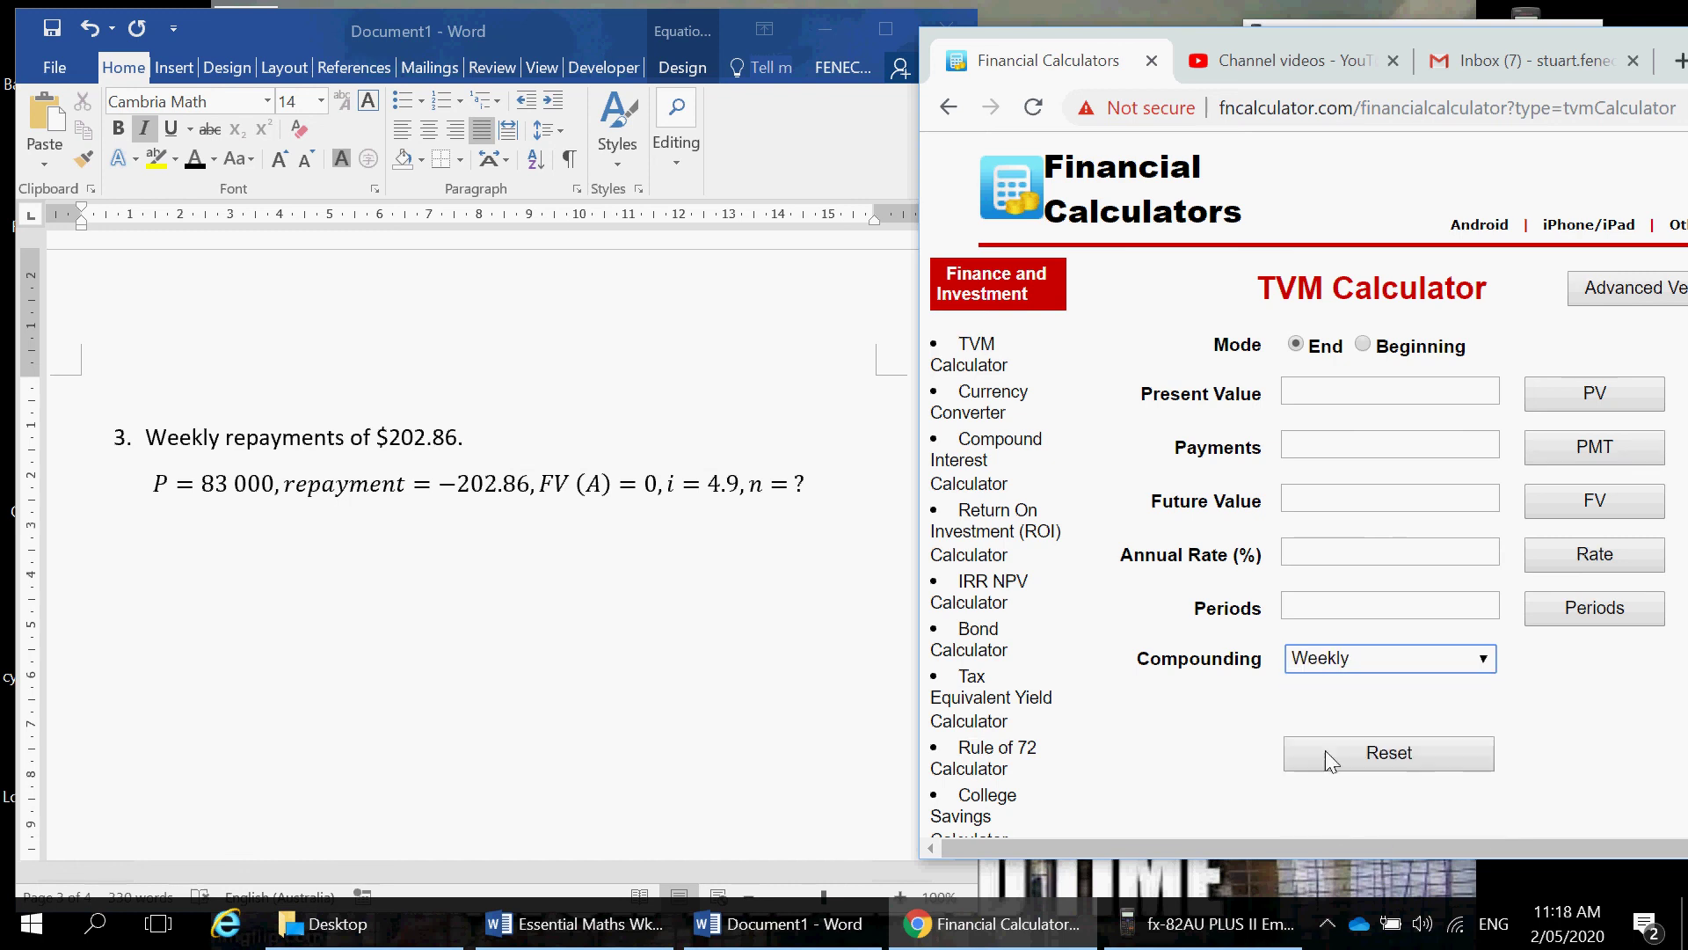
click(1350, 392)
text(83,000)
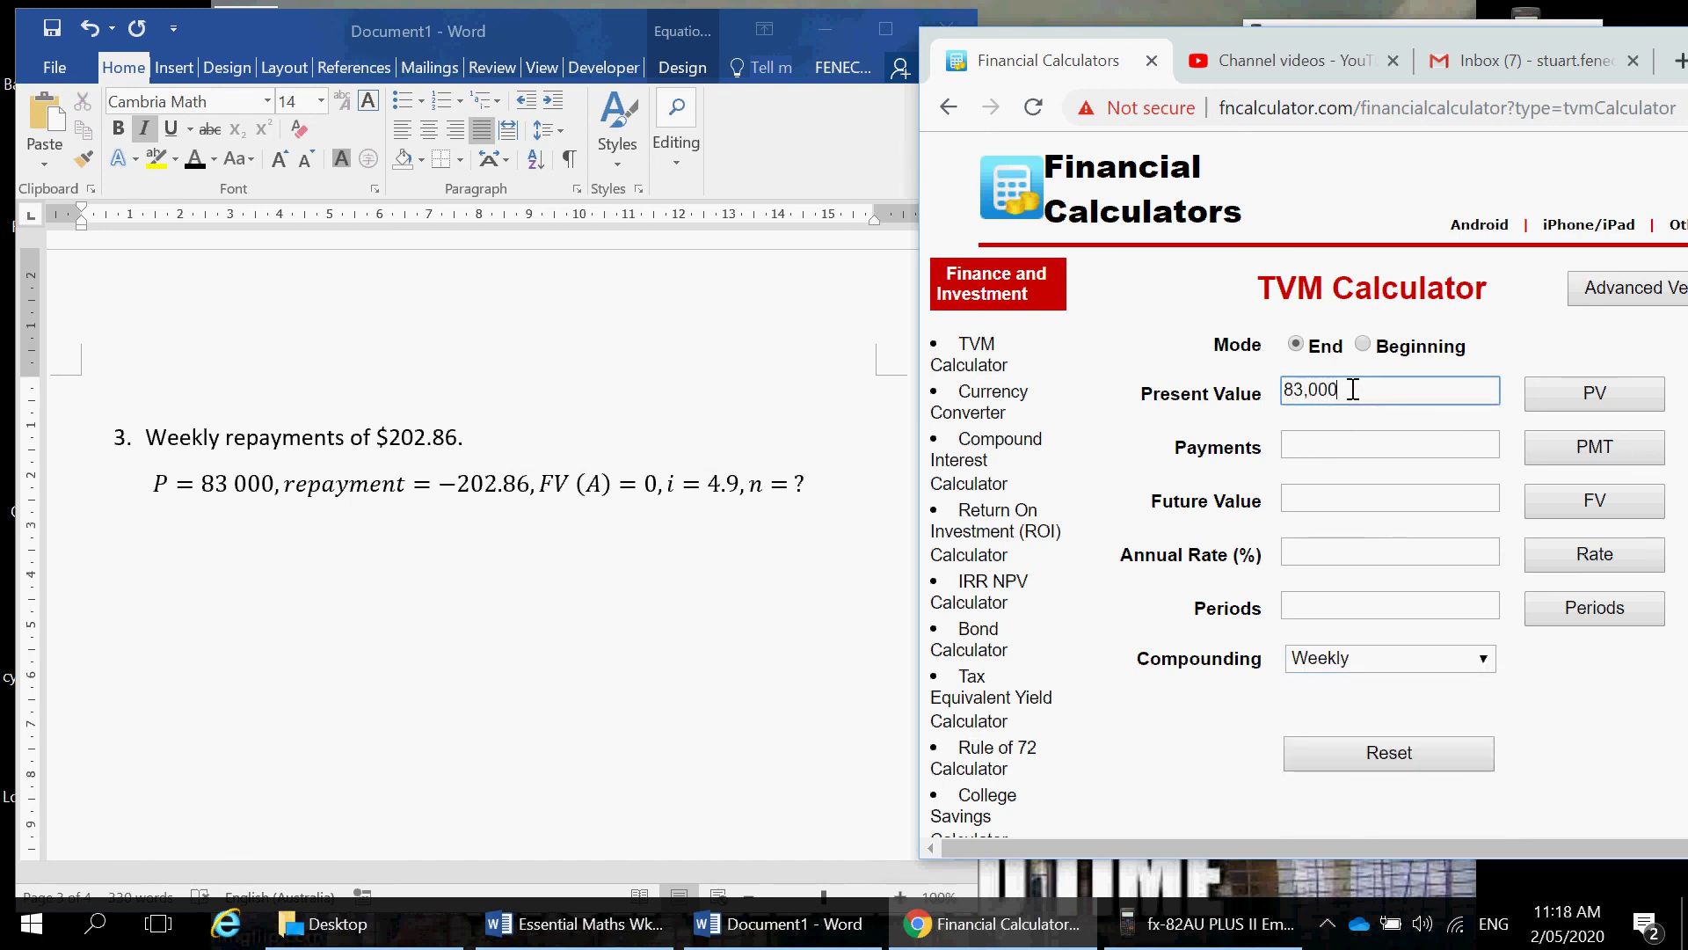
key(Tab)
Step: Enter payment −202.86, future value 0 and rate 4.9%, then solve for 517.08 periods
click(1369, 447)
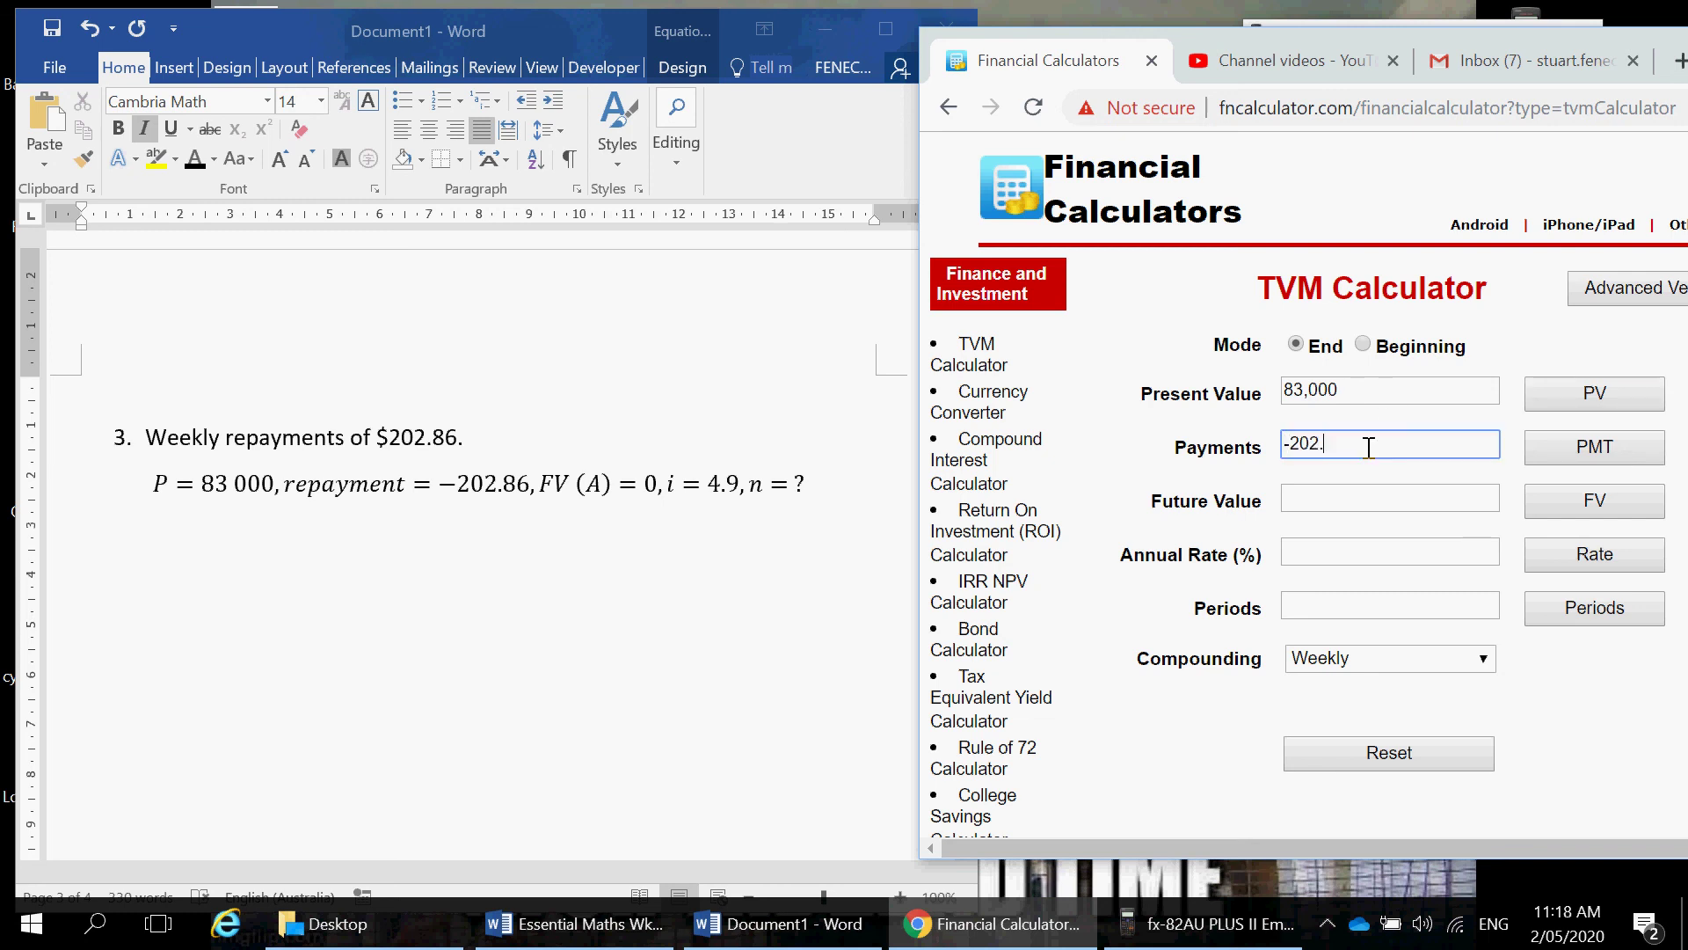
text(-202.86)
click(1348, 502)
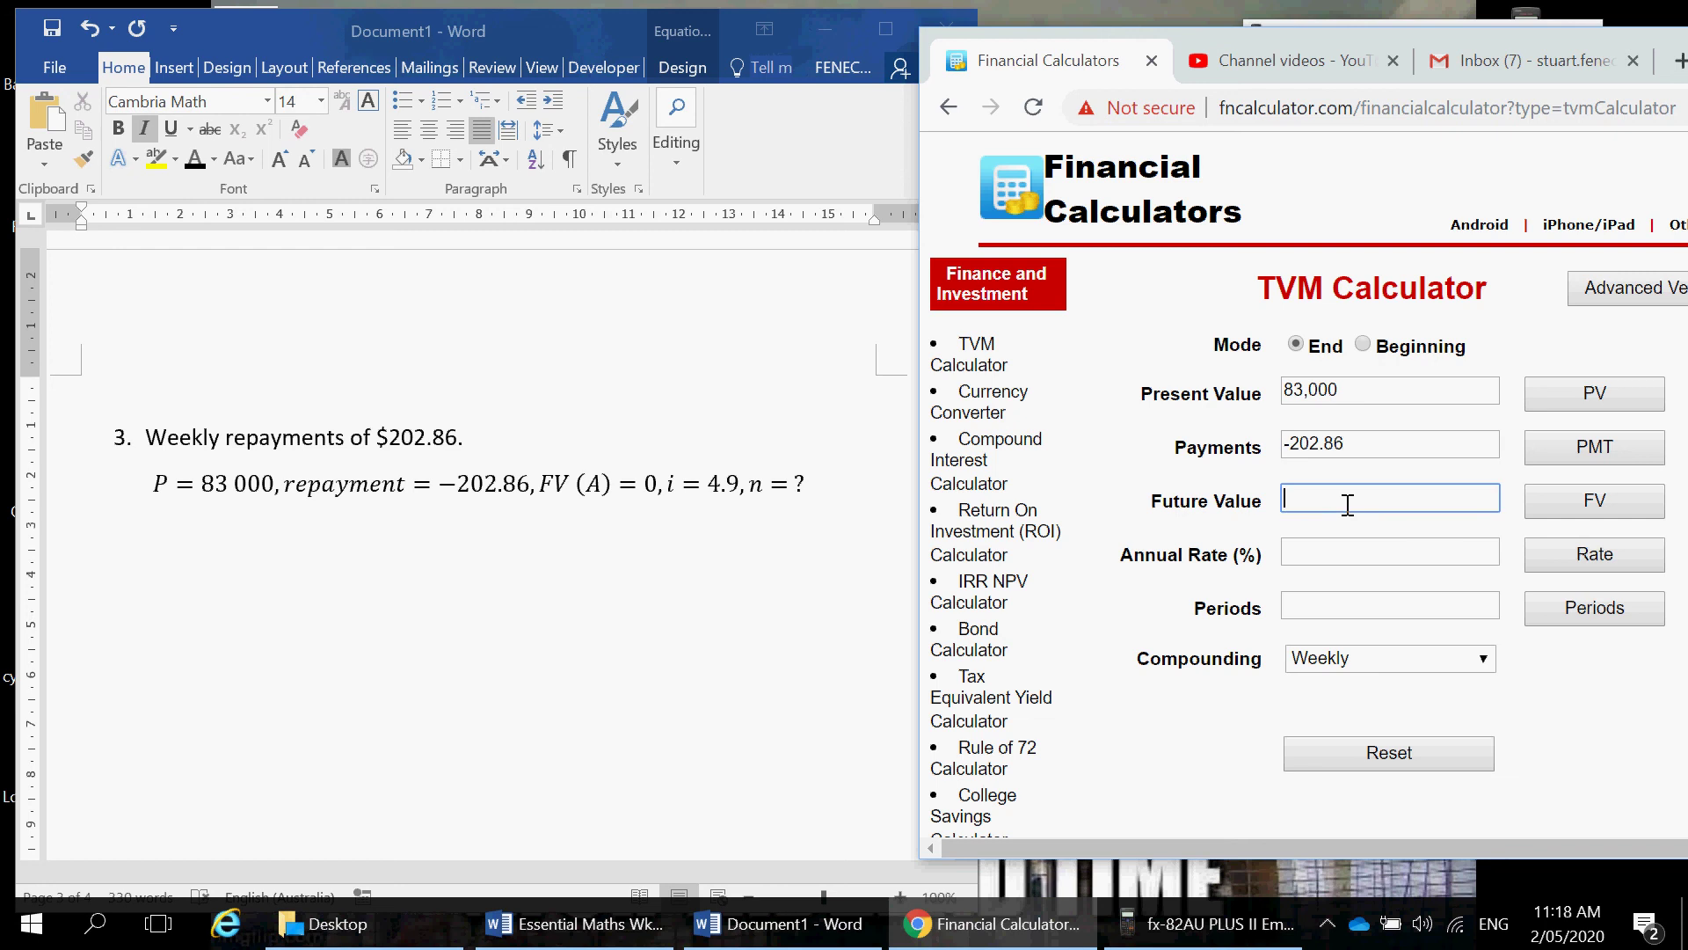
text(0)
click(1321, 561)
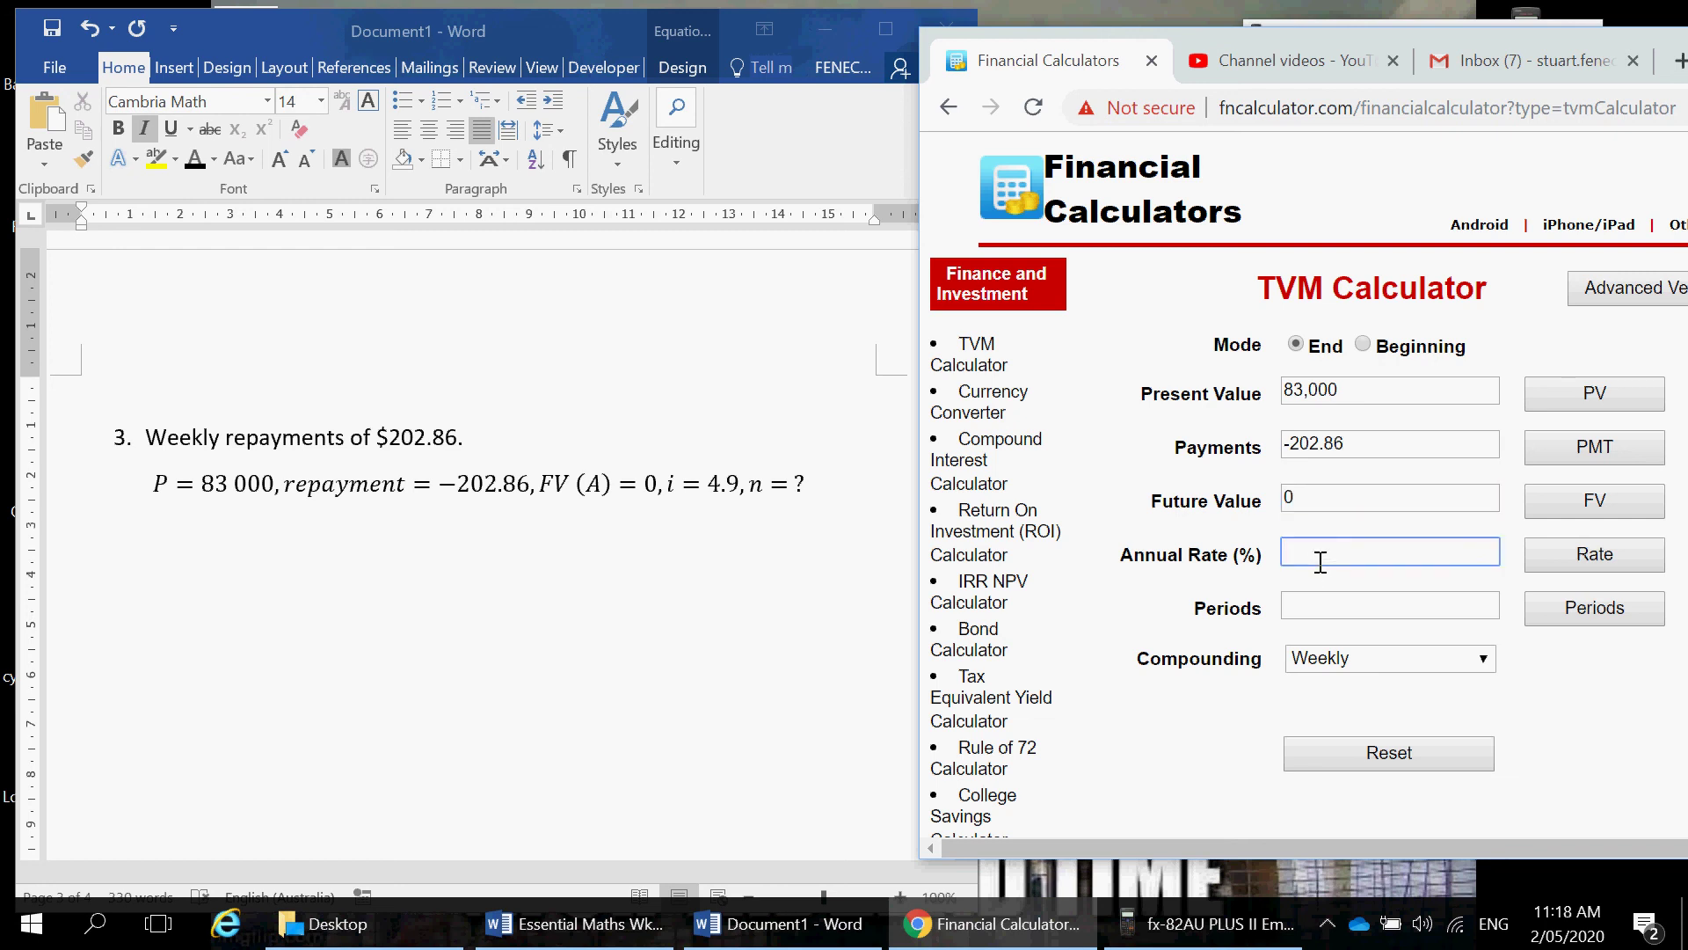
click(1347, 628)
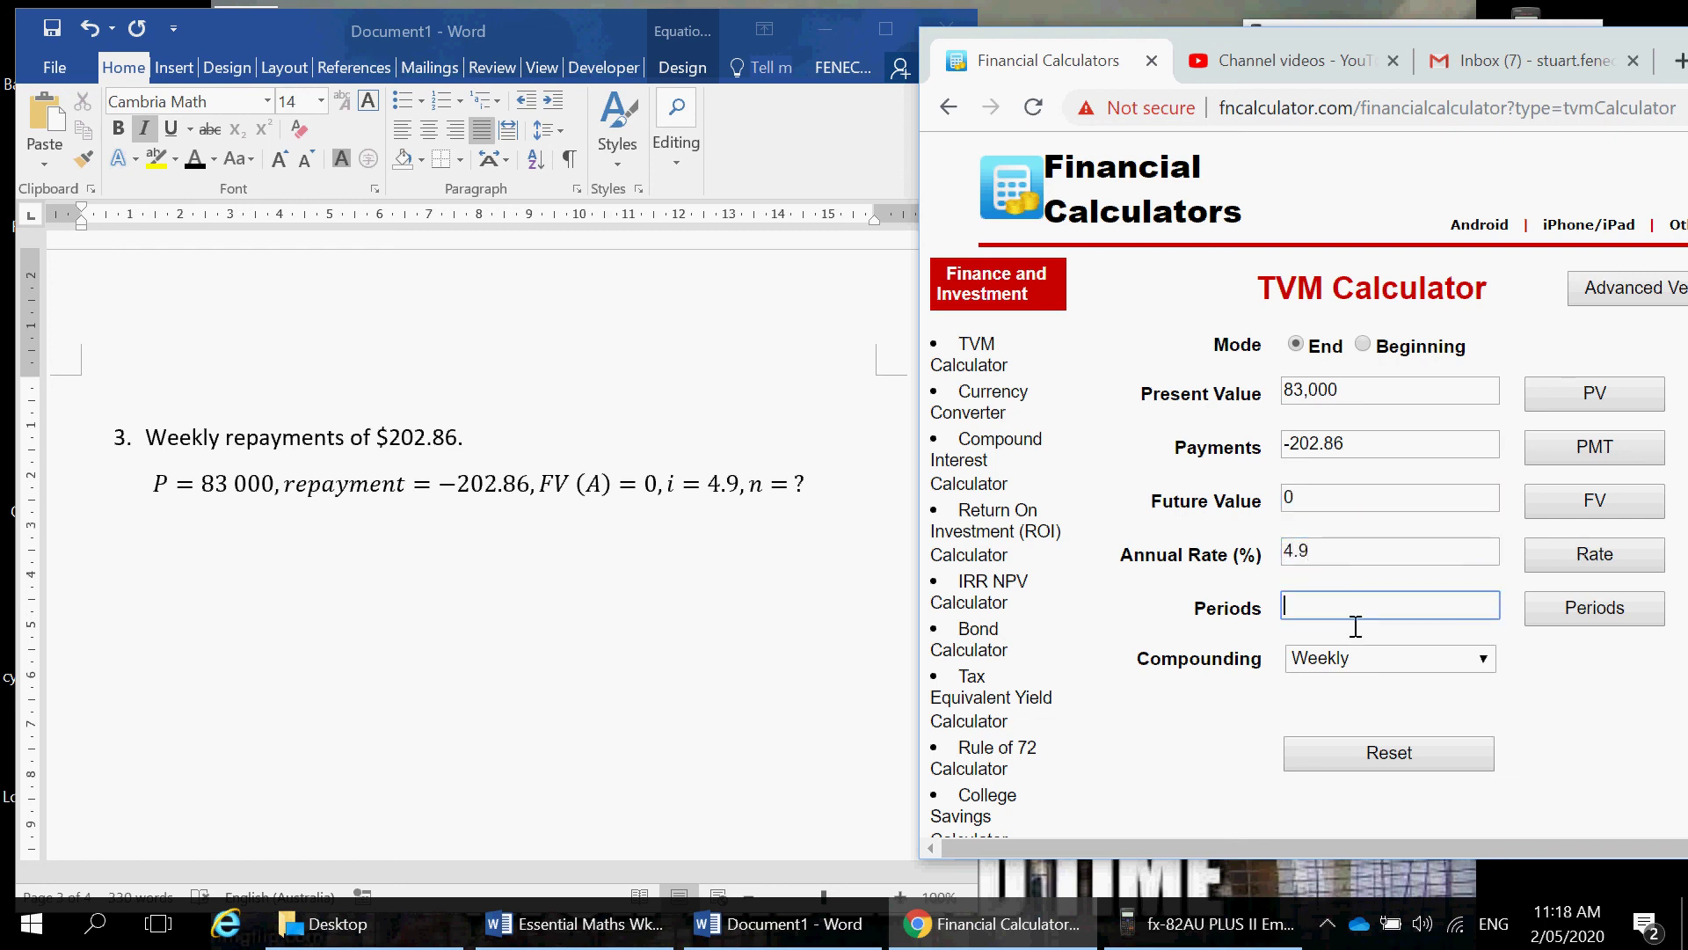
click(1604, 618)
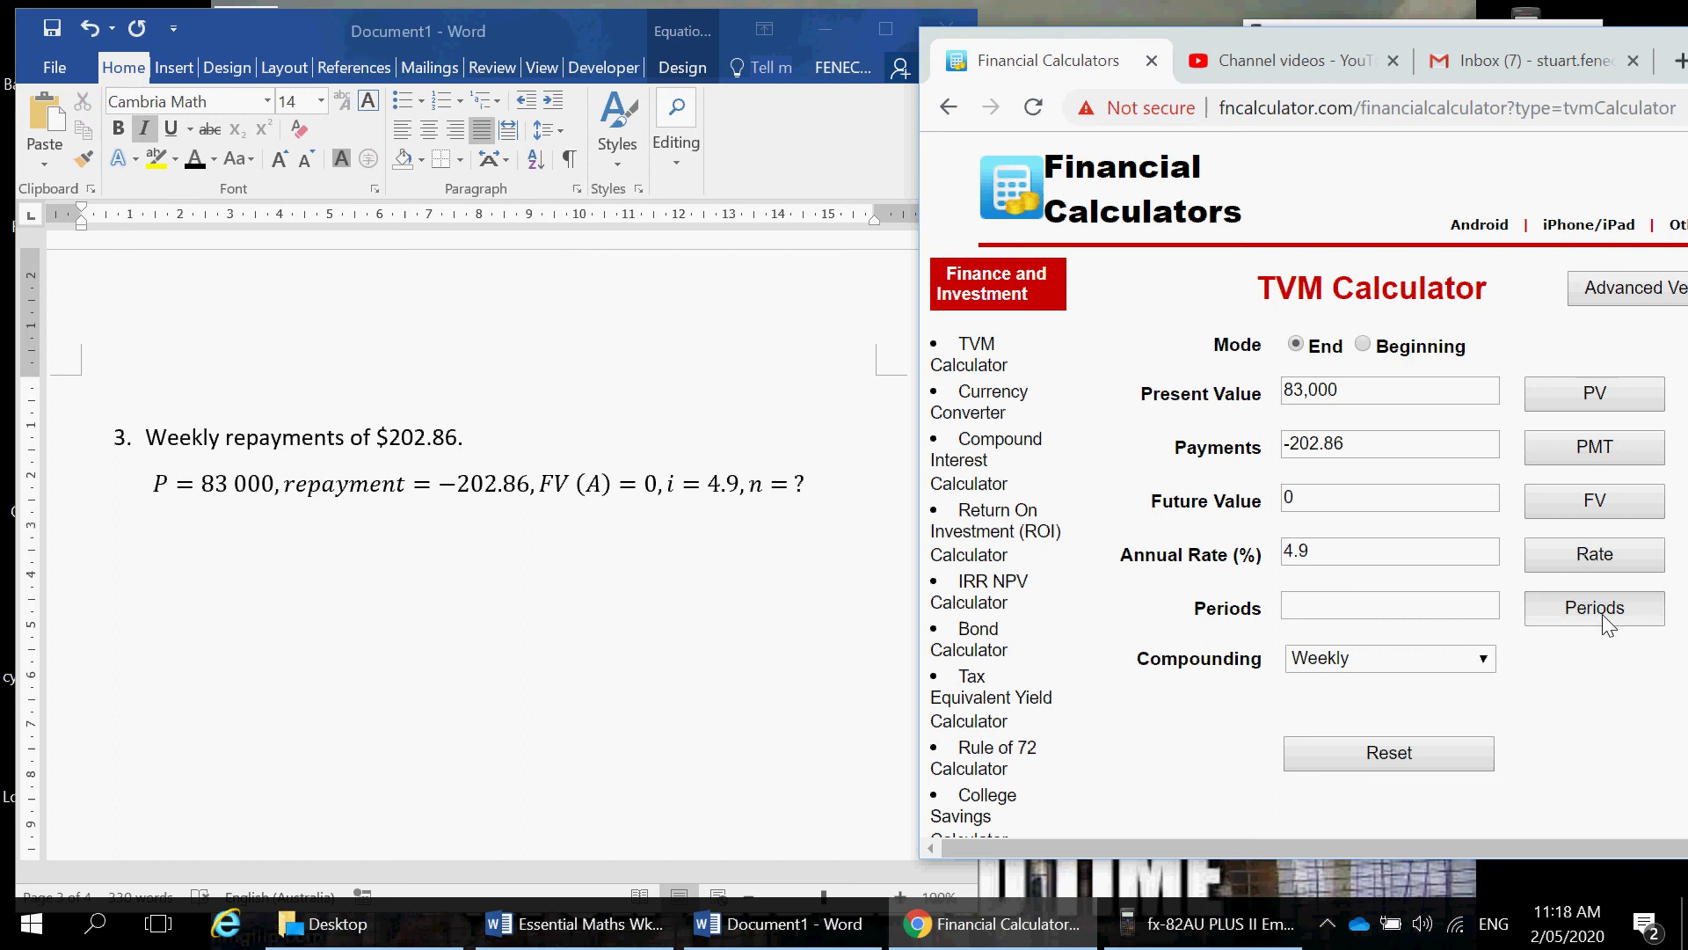
click(391, 559)
Step: Type '517.08 weeks to pay loan' and start a new equation reading 517.08/52=
text(51)
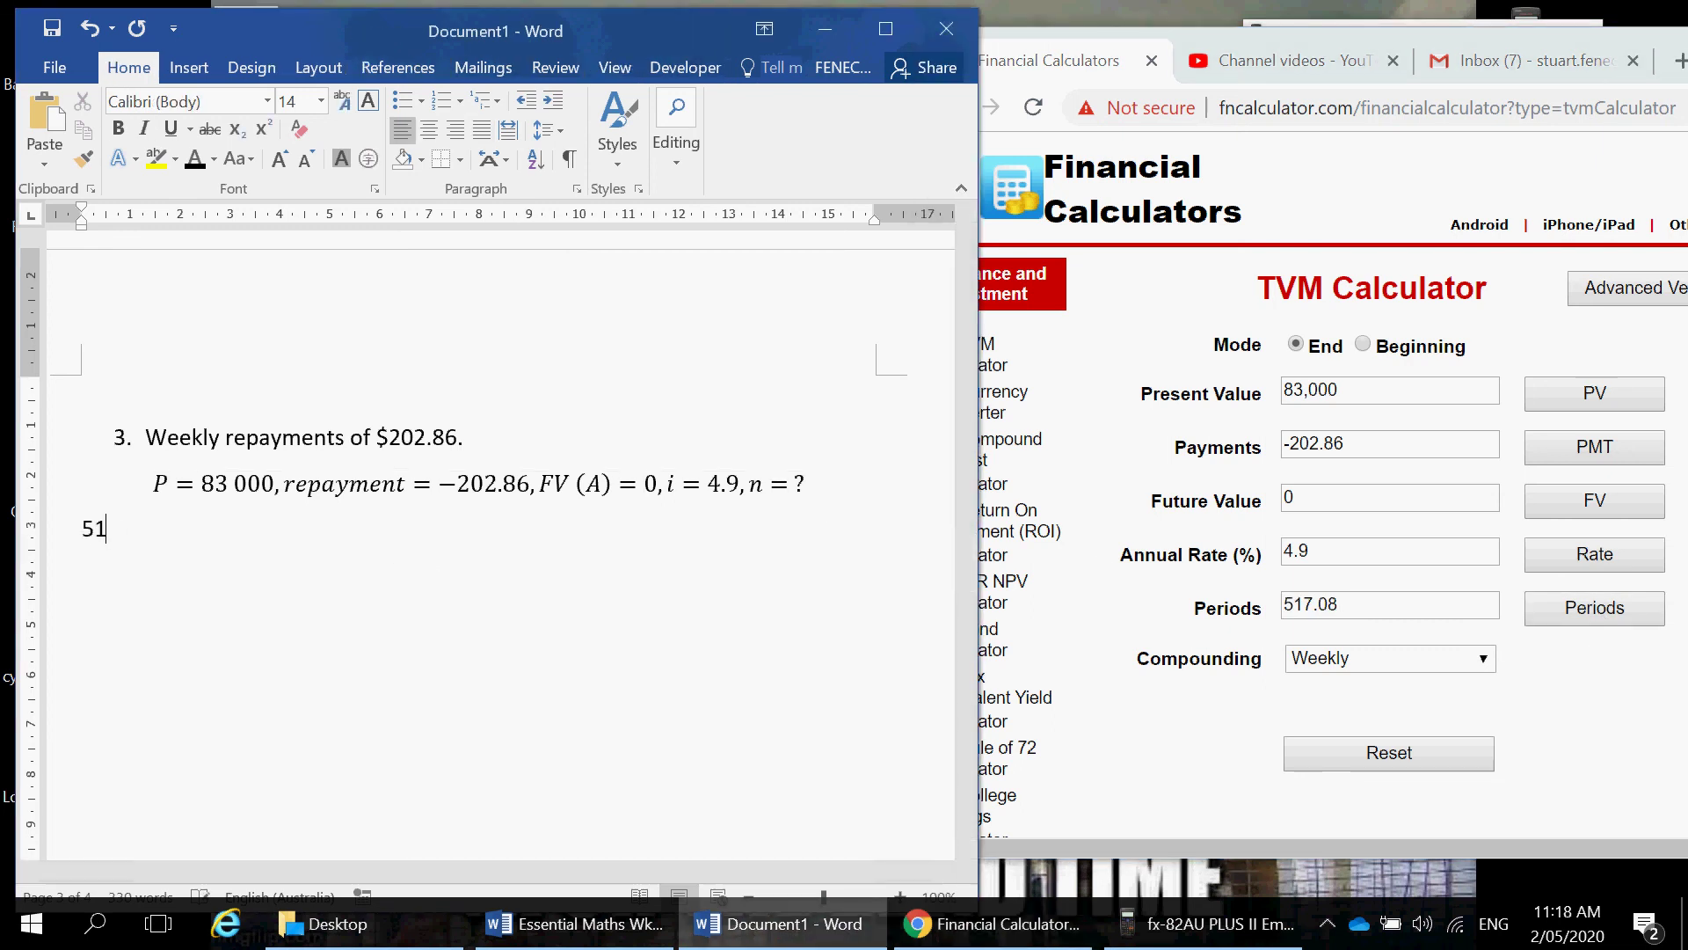
text(7.08 weeks to pay loan)
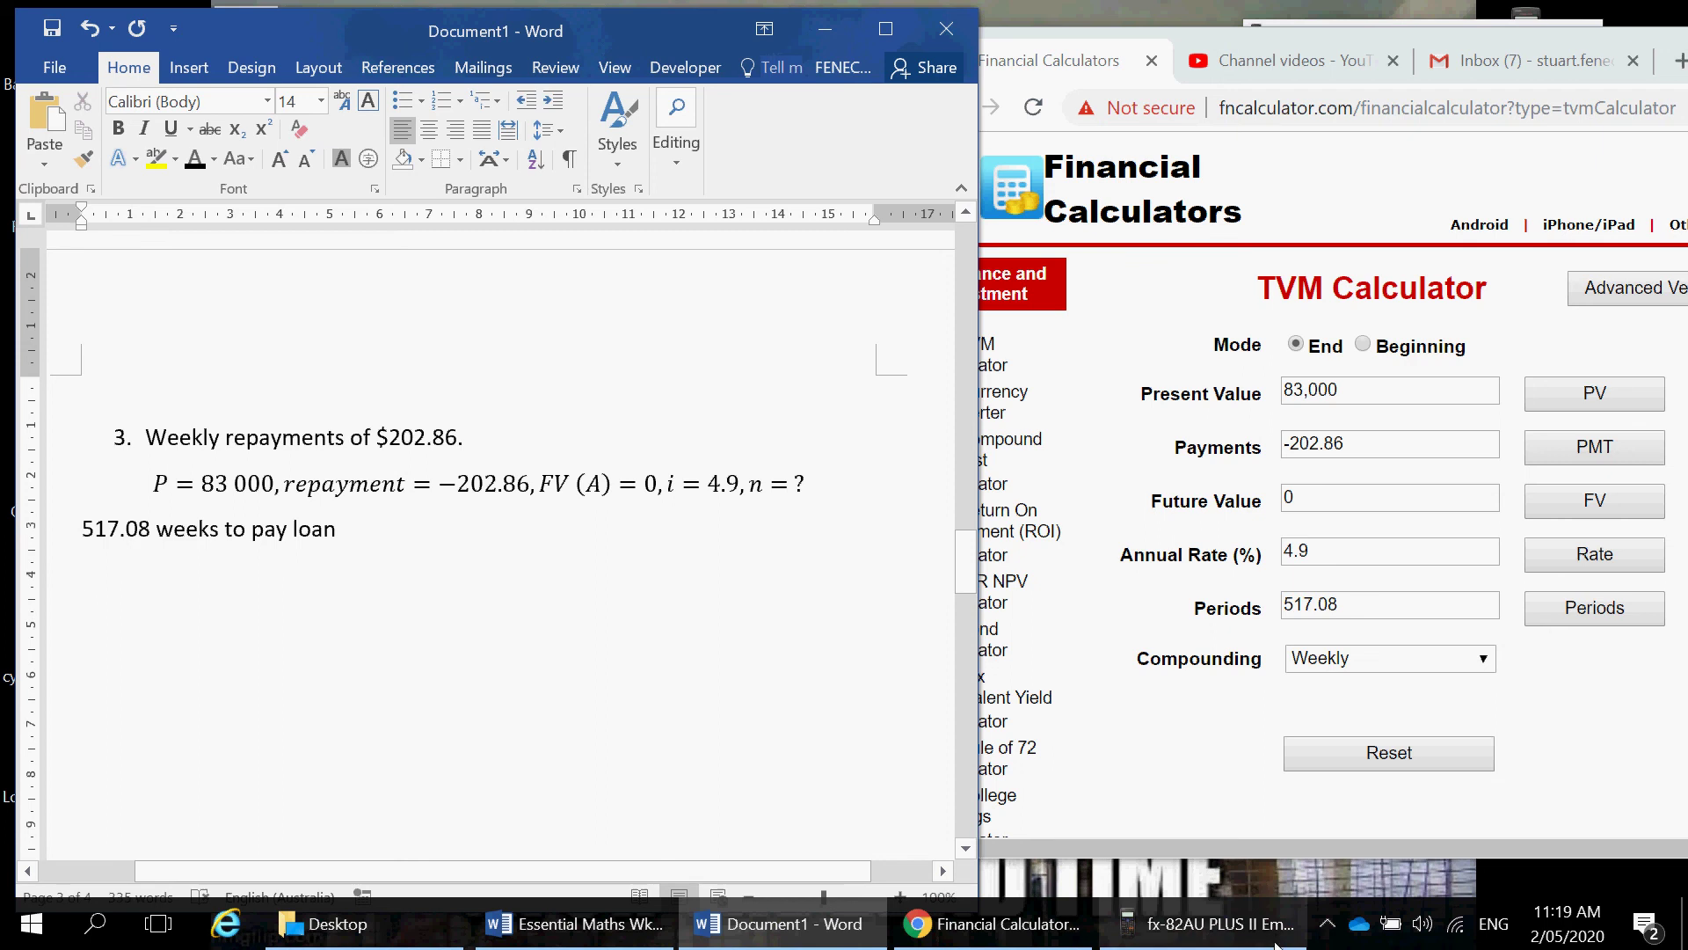
click(188, 67)
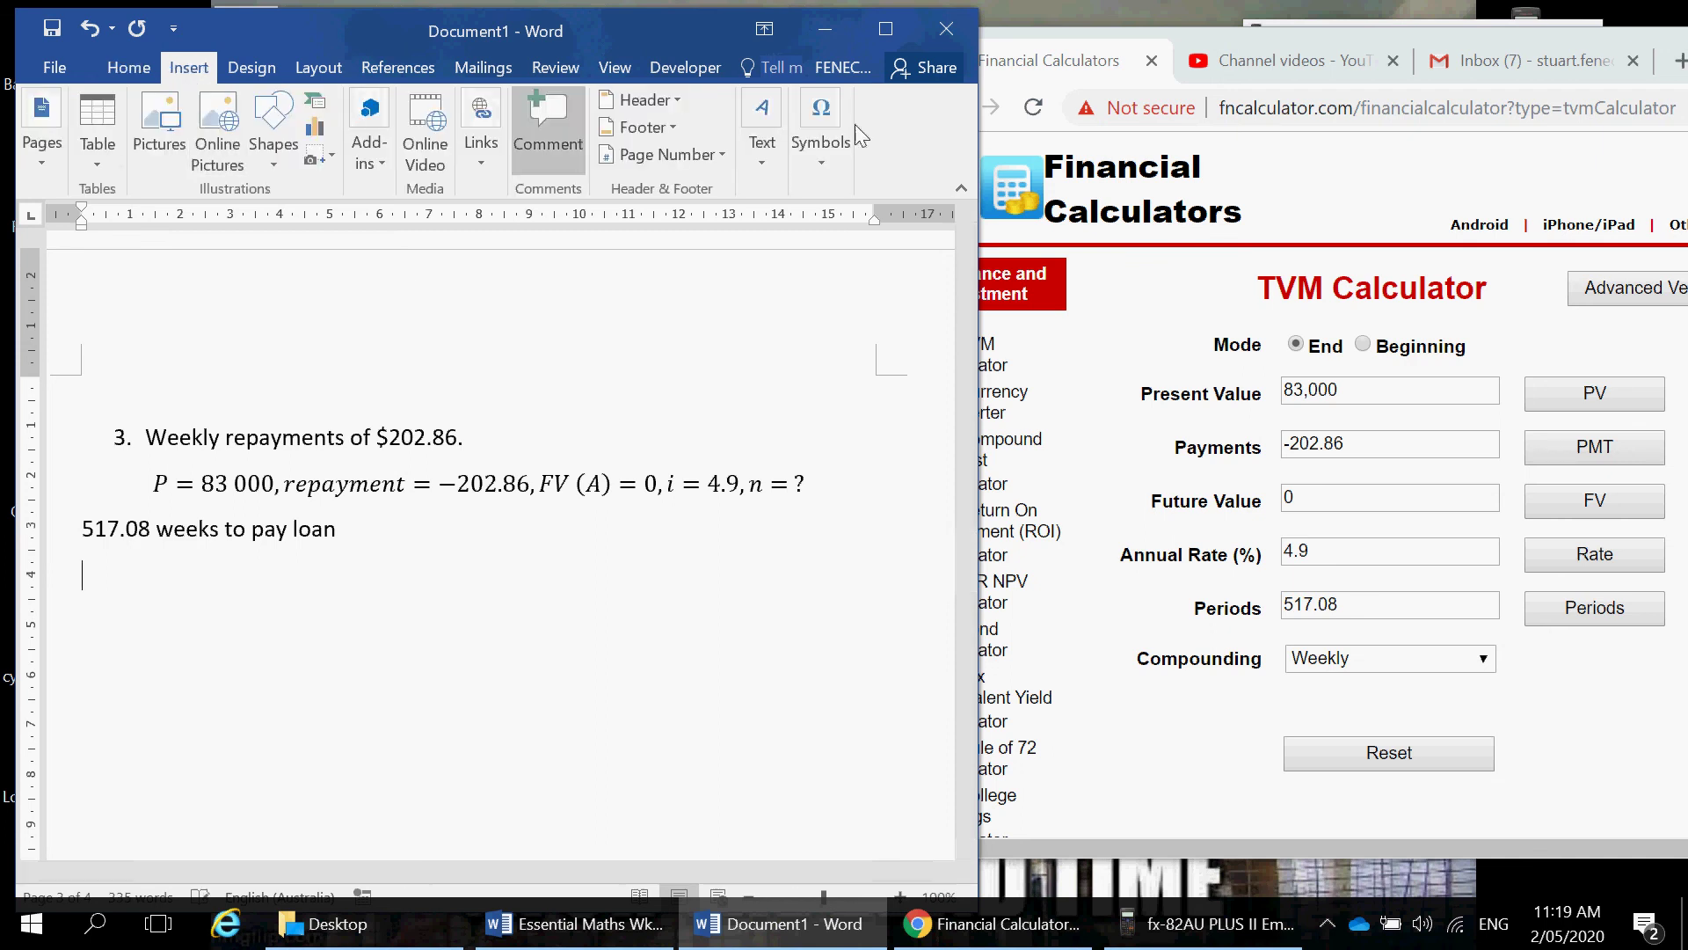
click(820, 176)
click(824, 224)
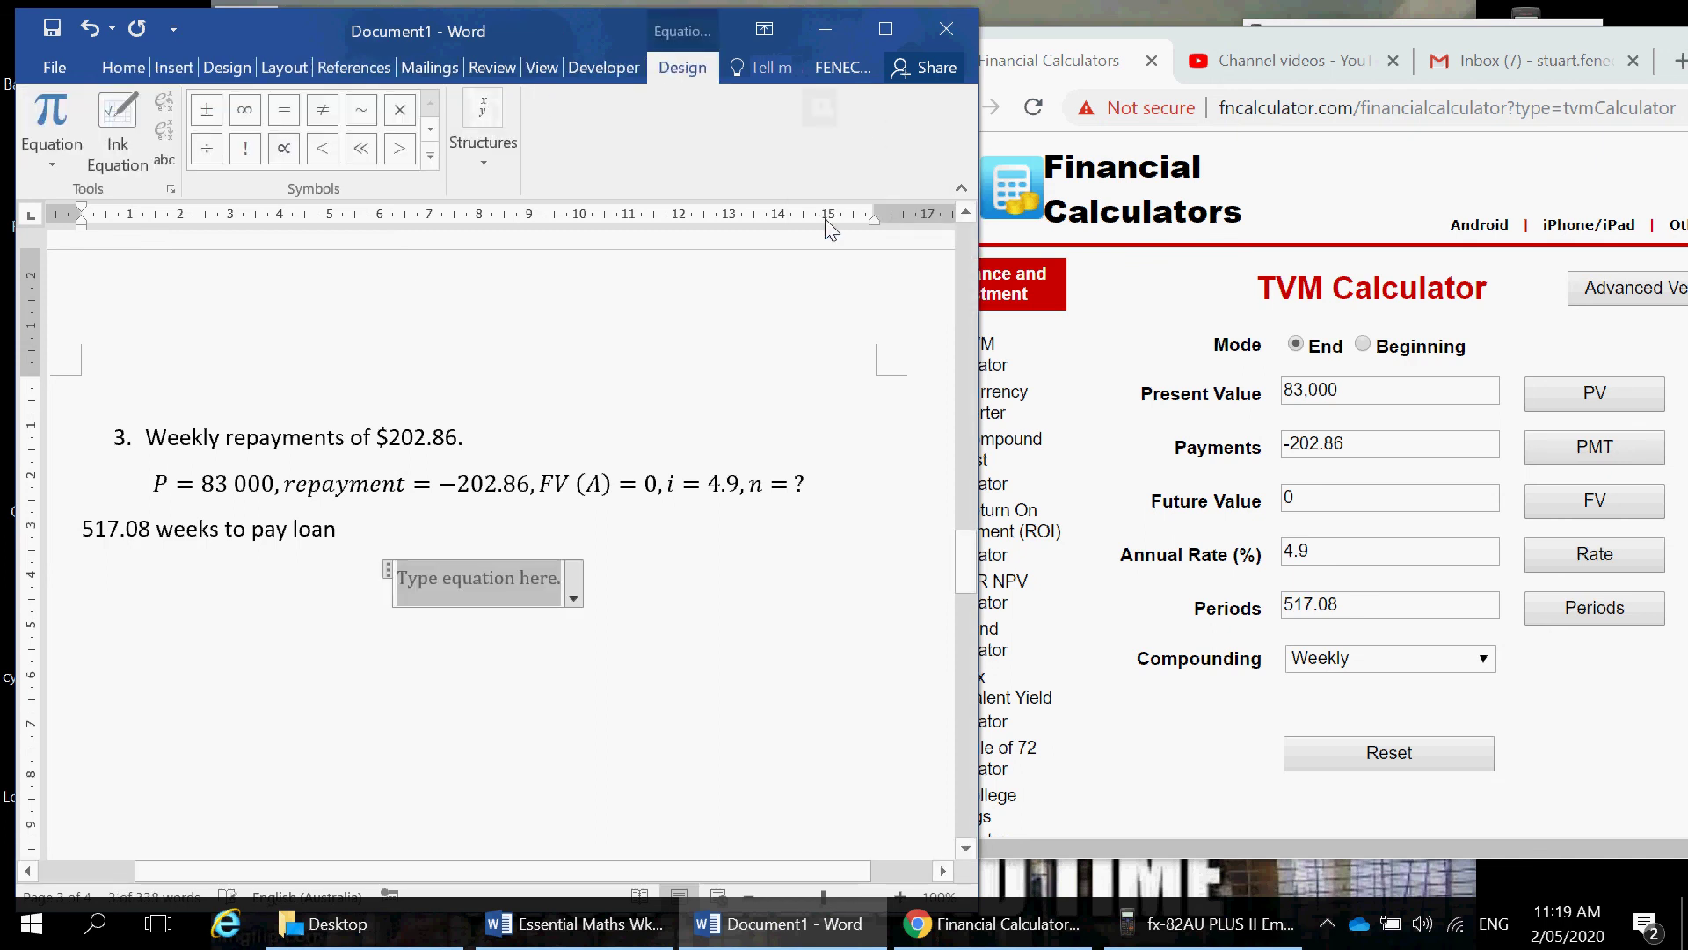
text(517.)
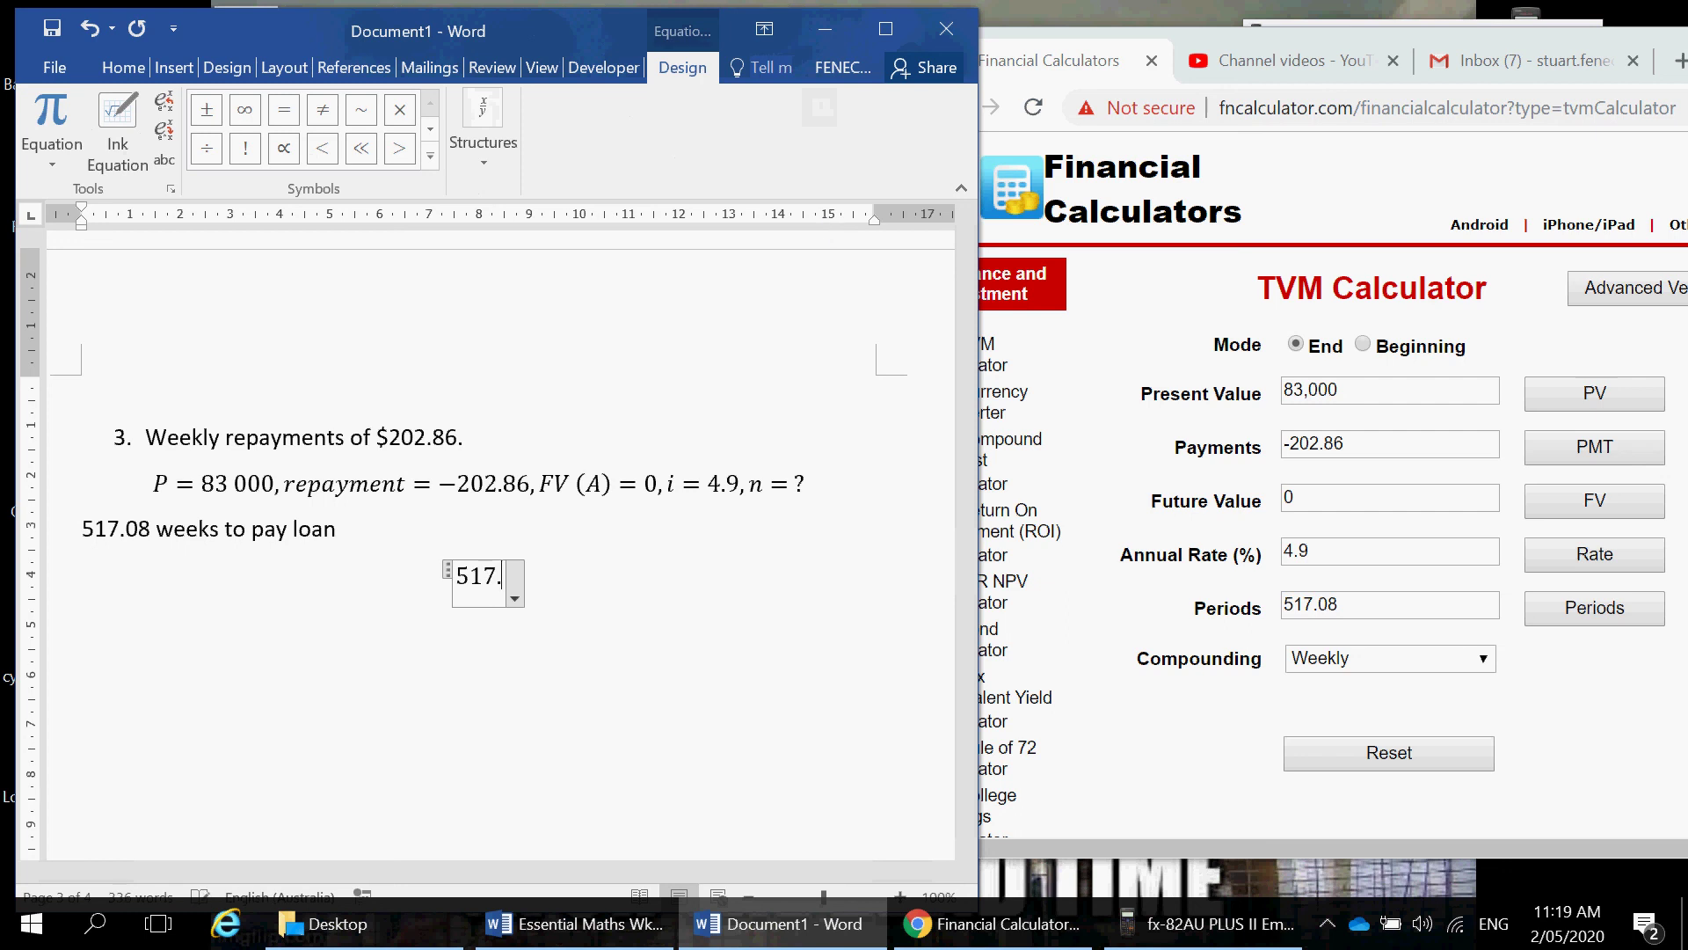
text(08/52)
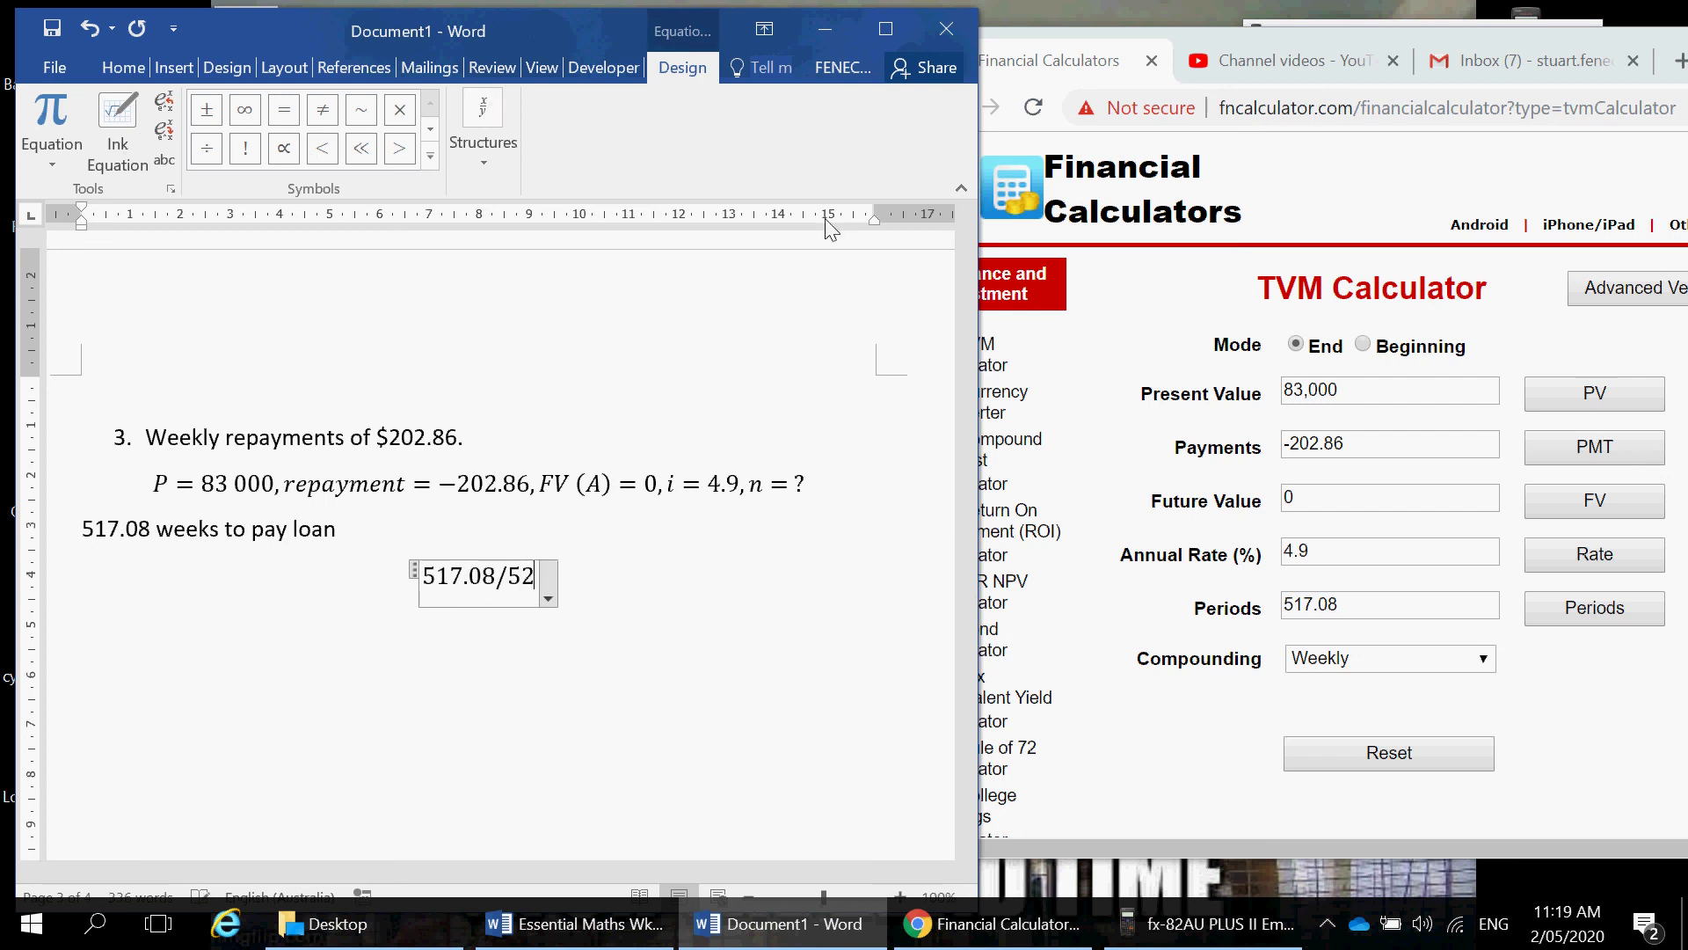
text(=)
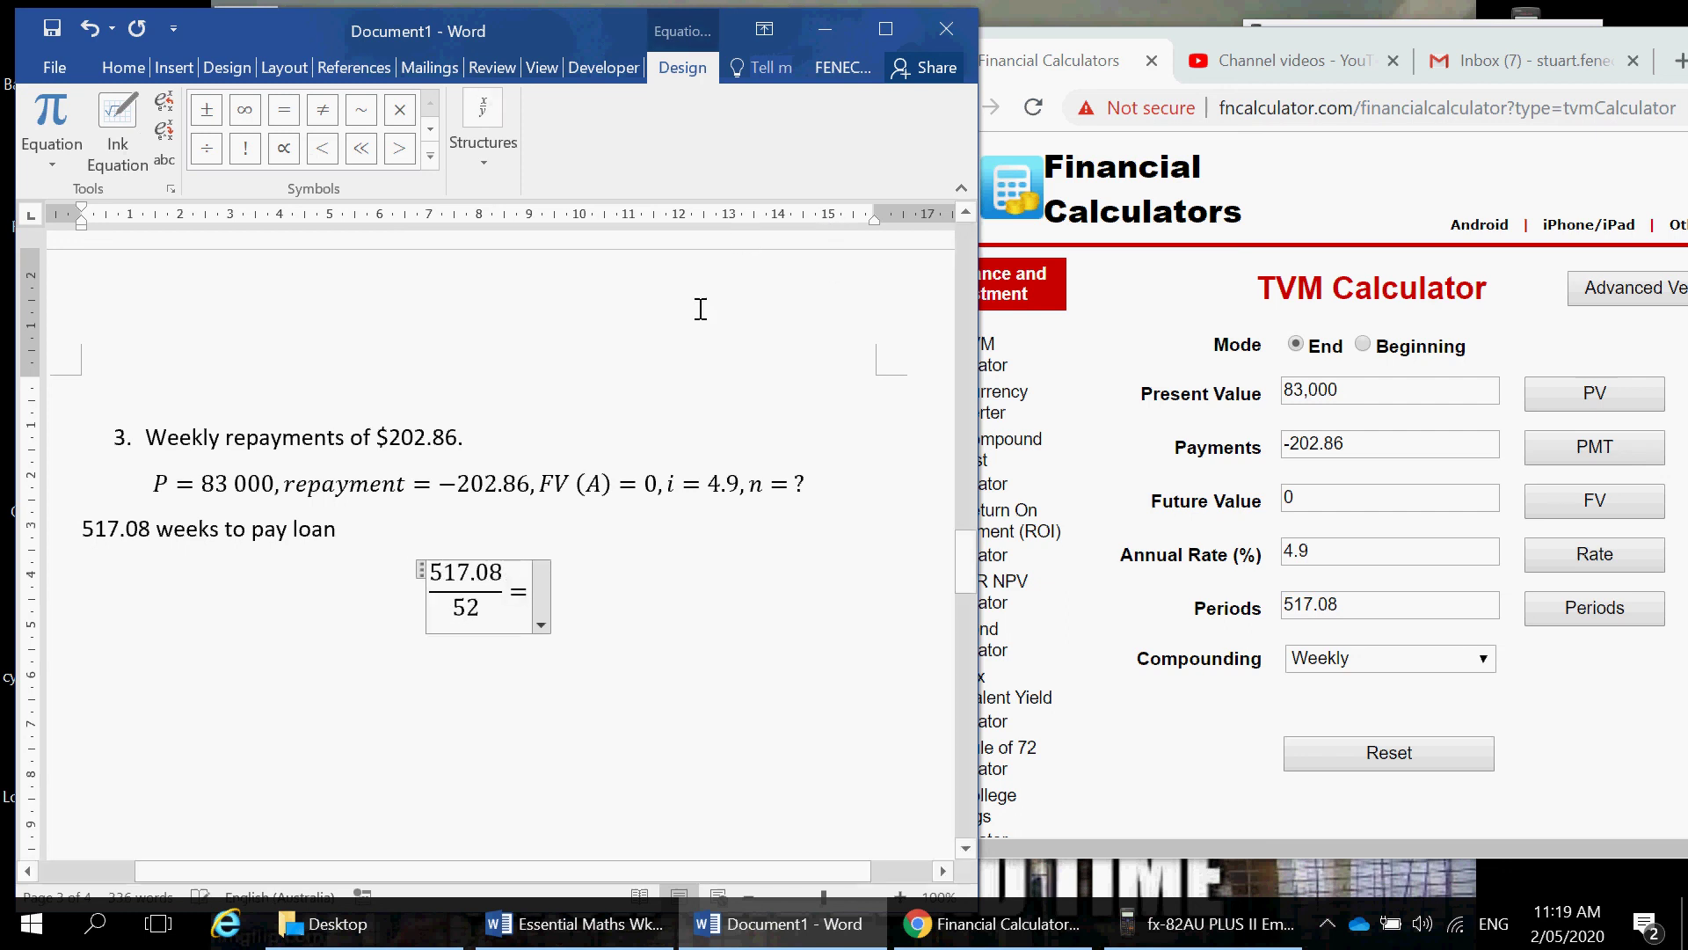
Step: Check 517.08 ÷ 52 on the scientific calculator
click(1218, 923)
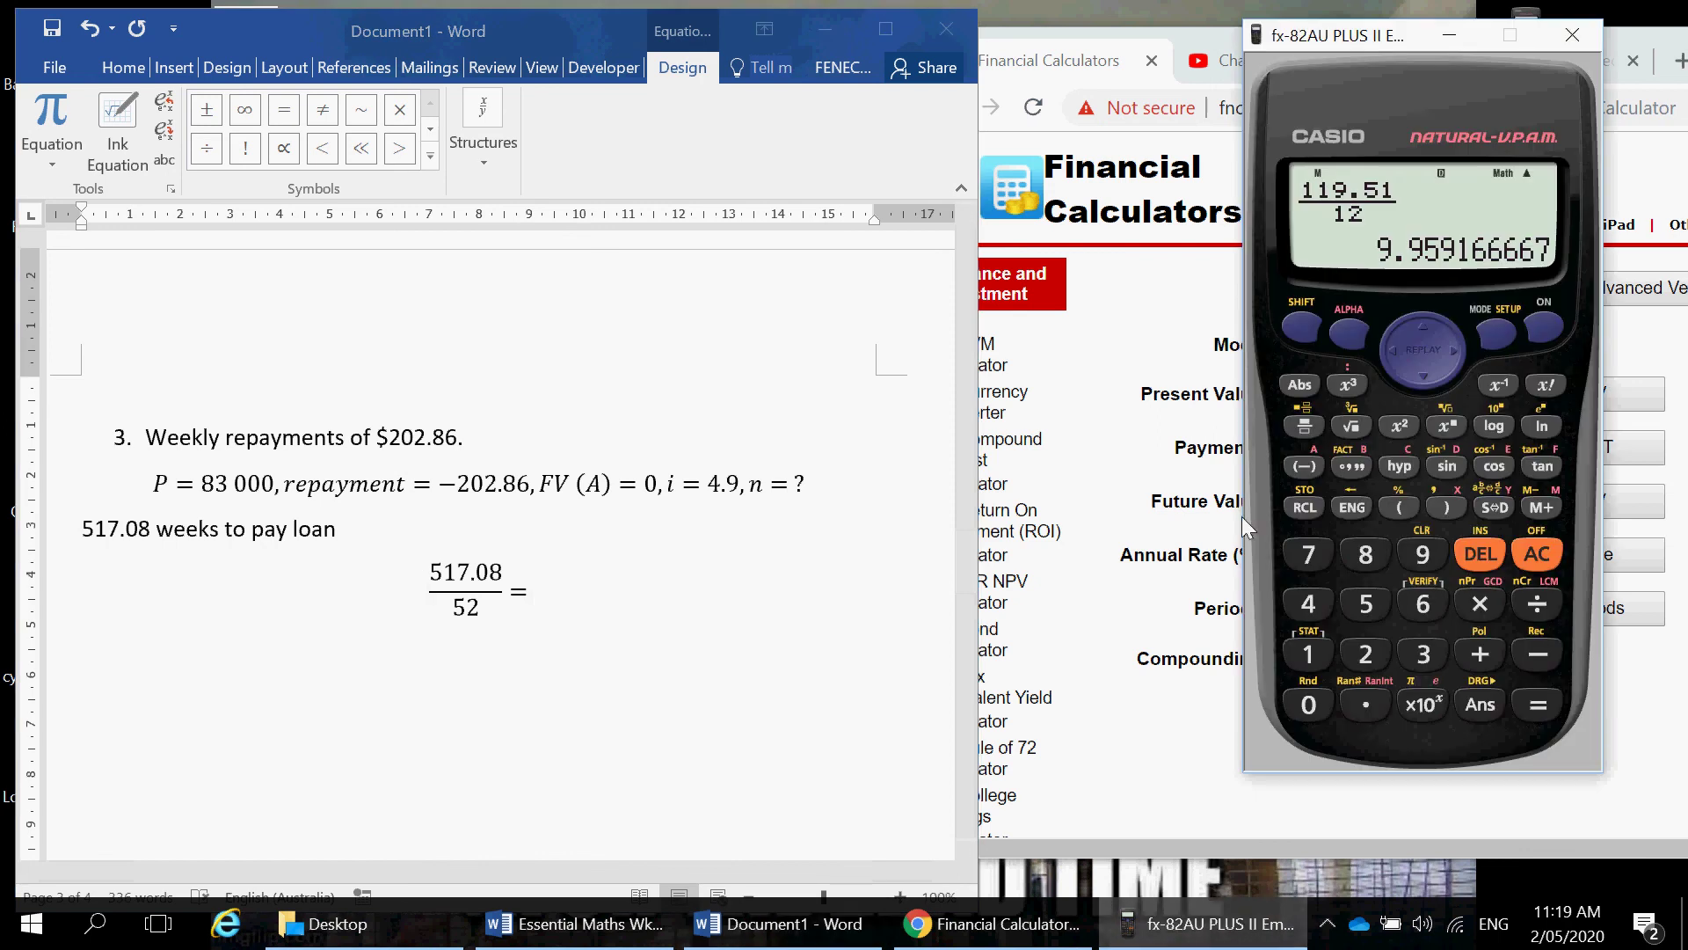
click(1528, 545)
click(1340, 429)
text(517)
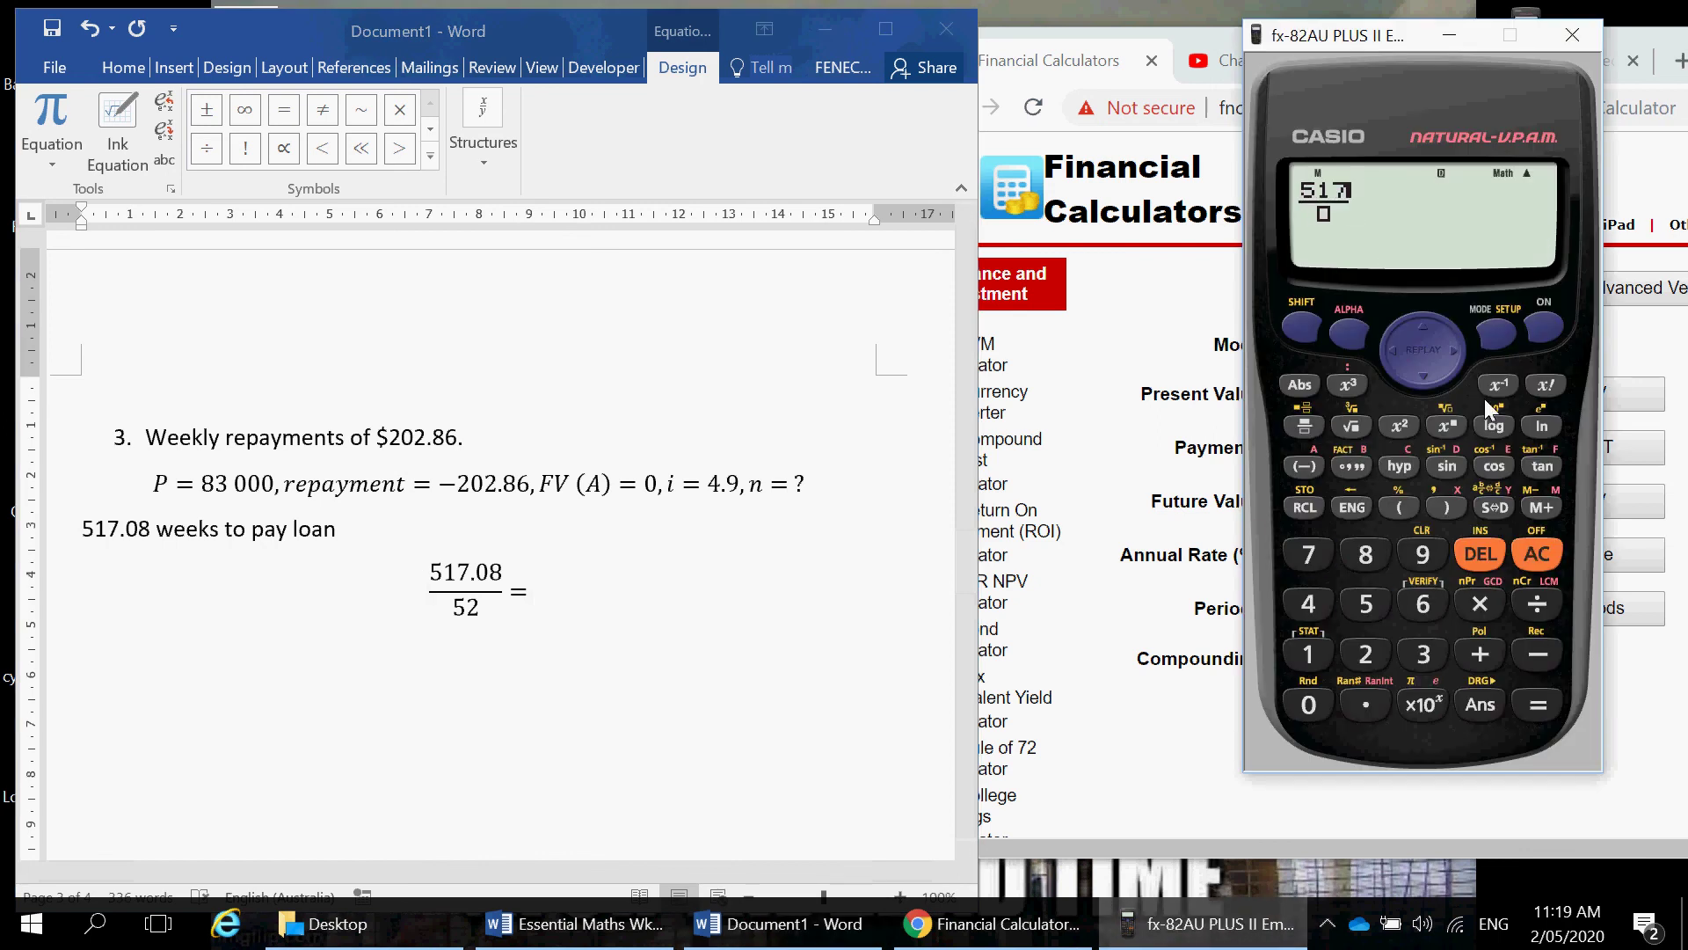
text(.08/52)
key(Return)
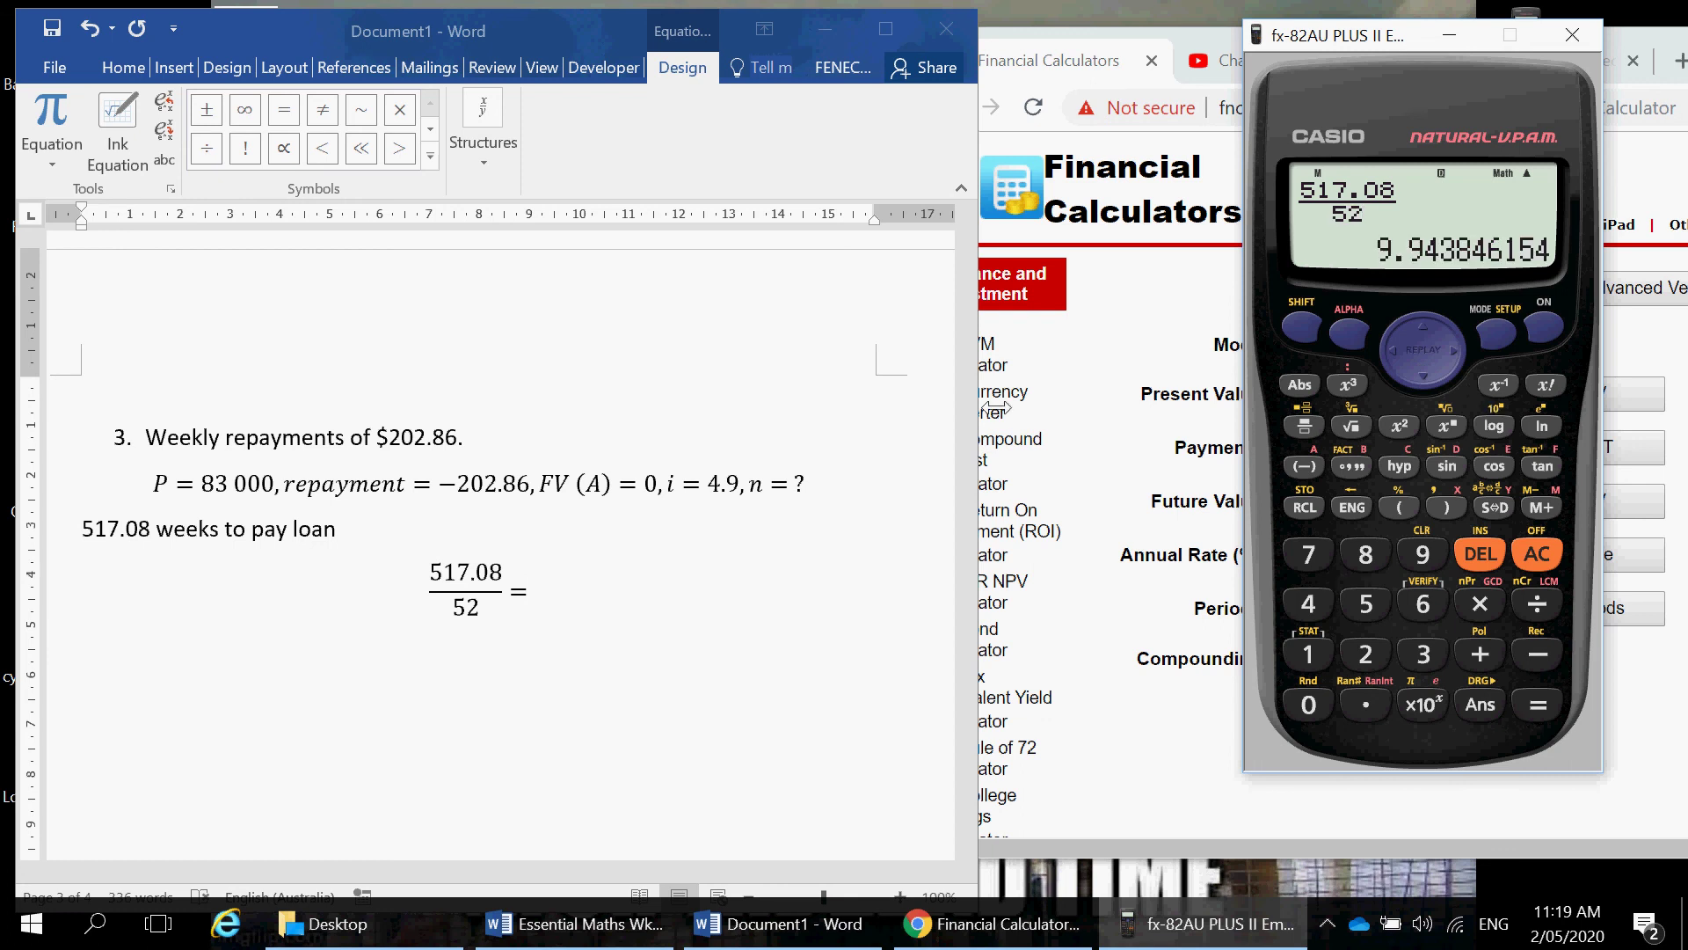
Step: Finish the equation as 517.08/52 ≈ 9.94 years, swapping the equals sign for ≈
click(863, 555)
text(9.)
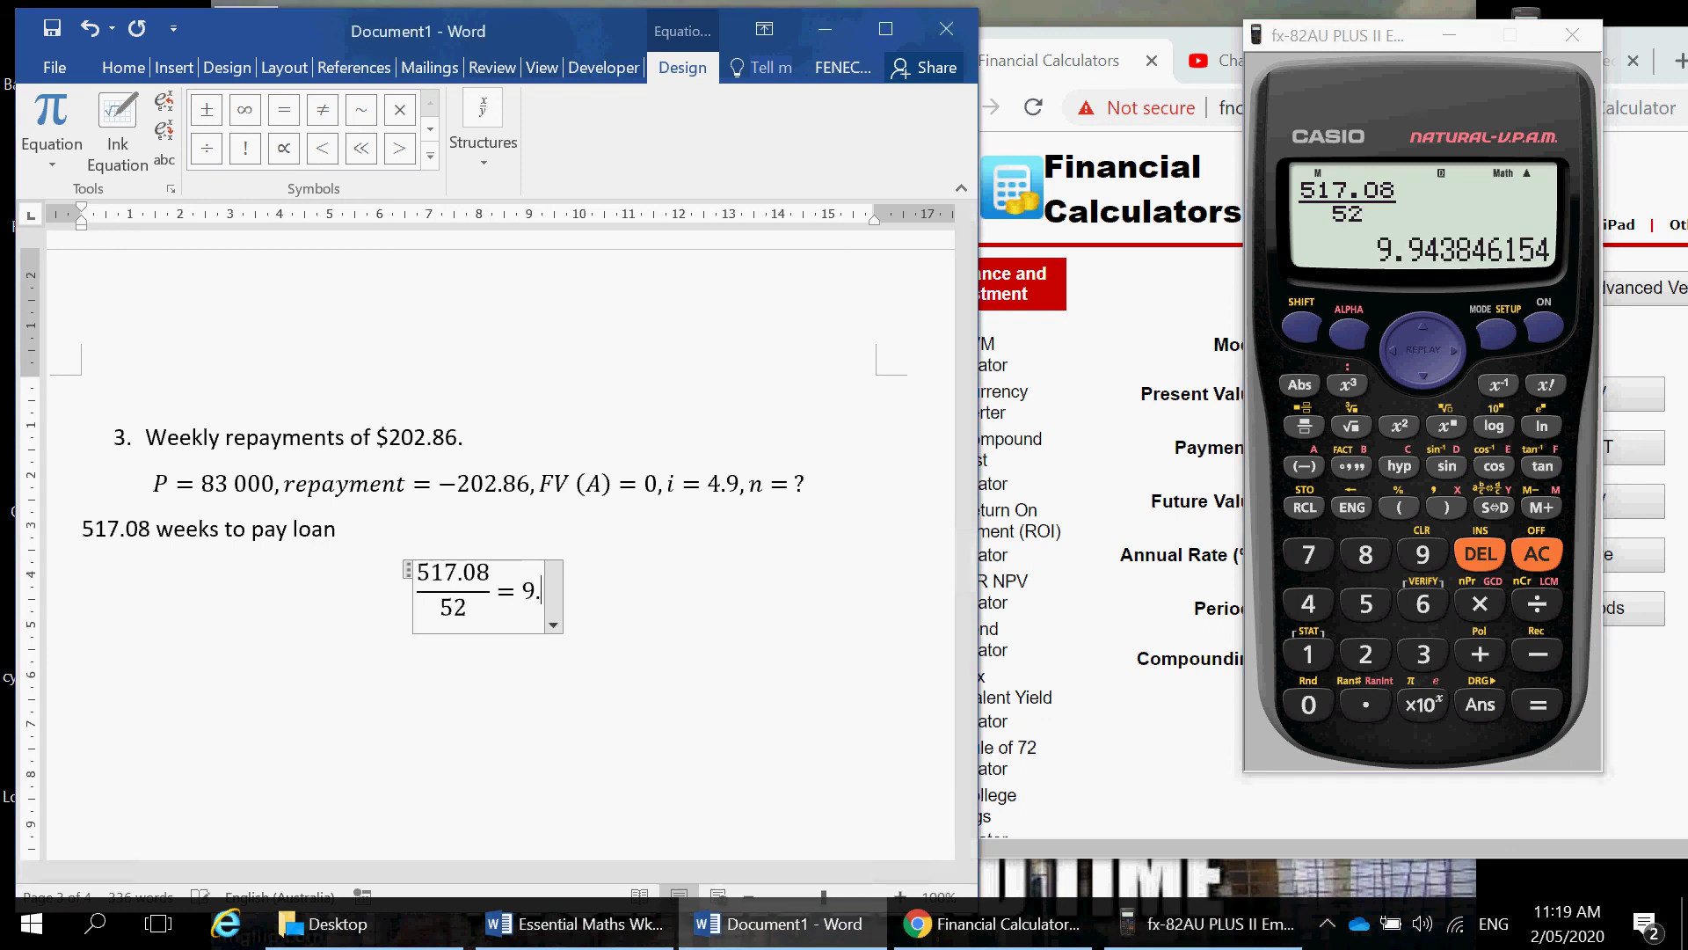
text(94)
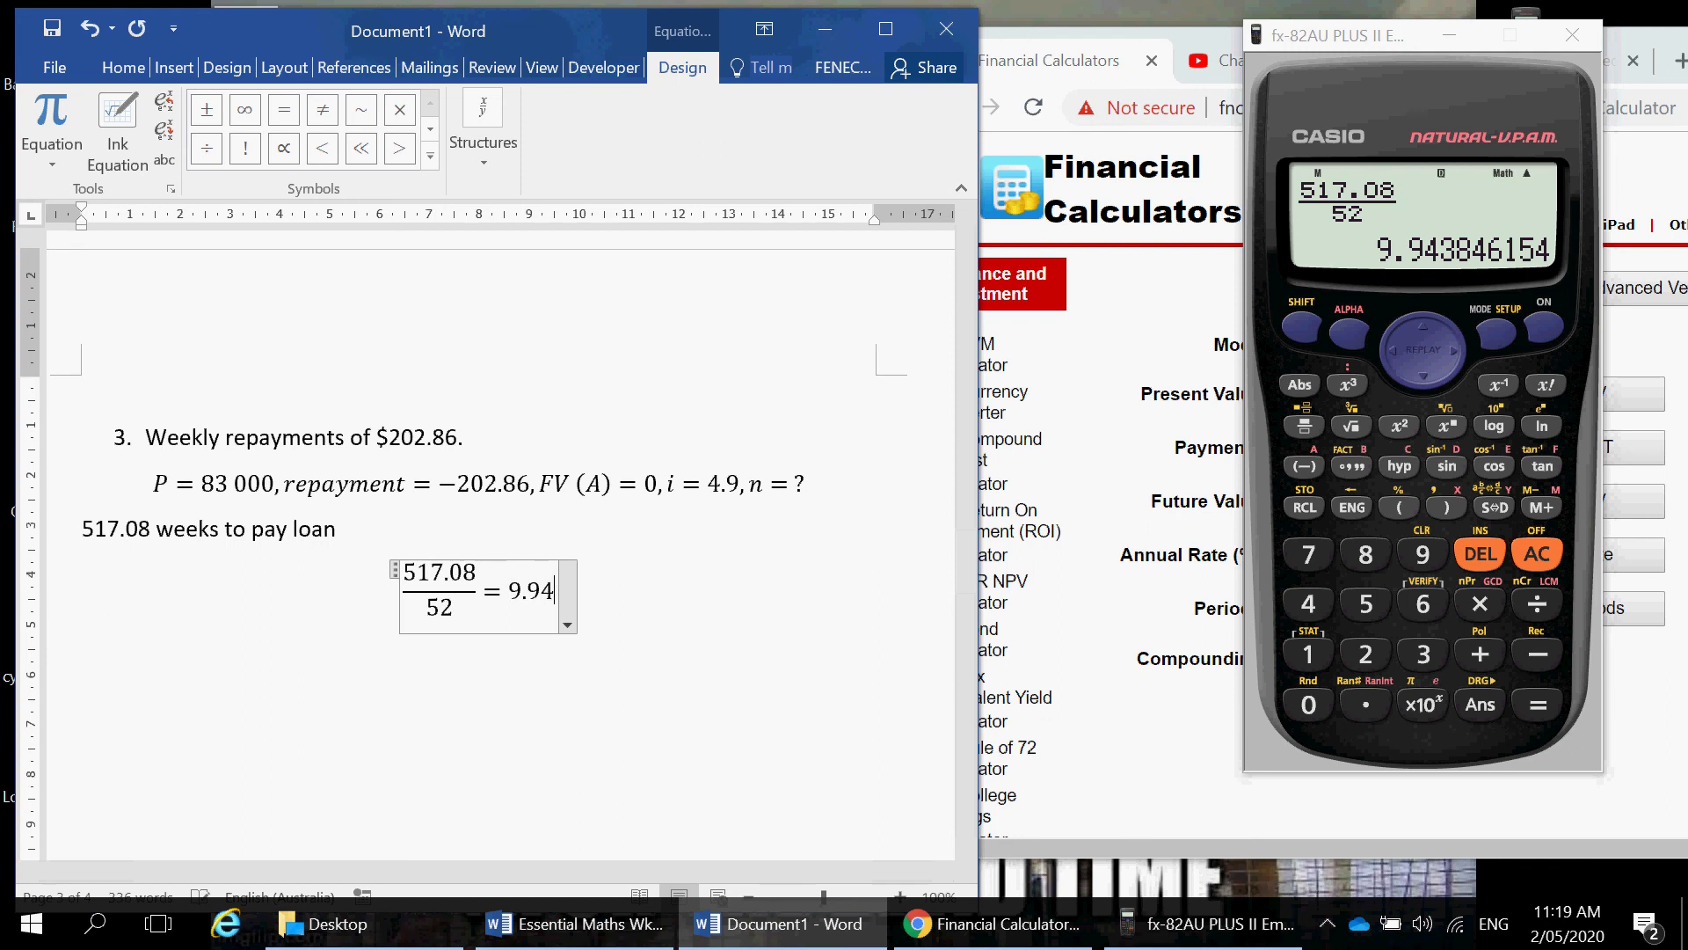
text( years)
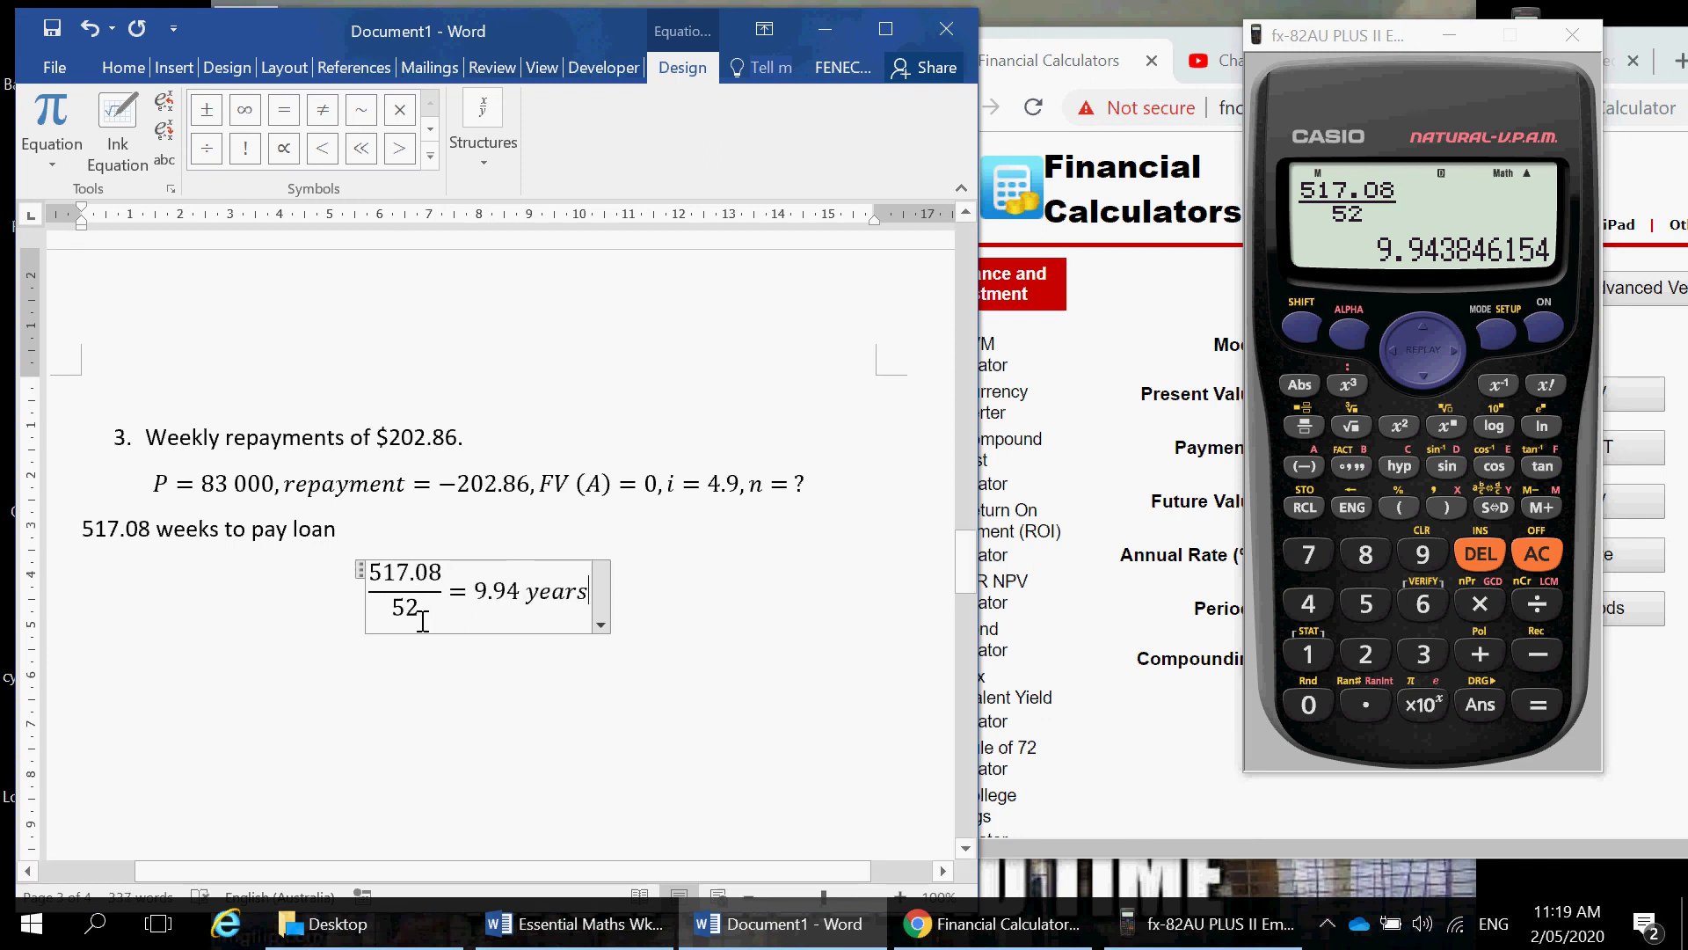
scroll(429, 628, up, 2)
scroll(428, 628, up, 5)
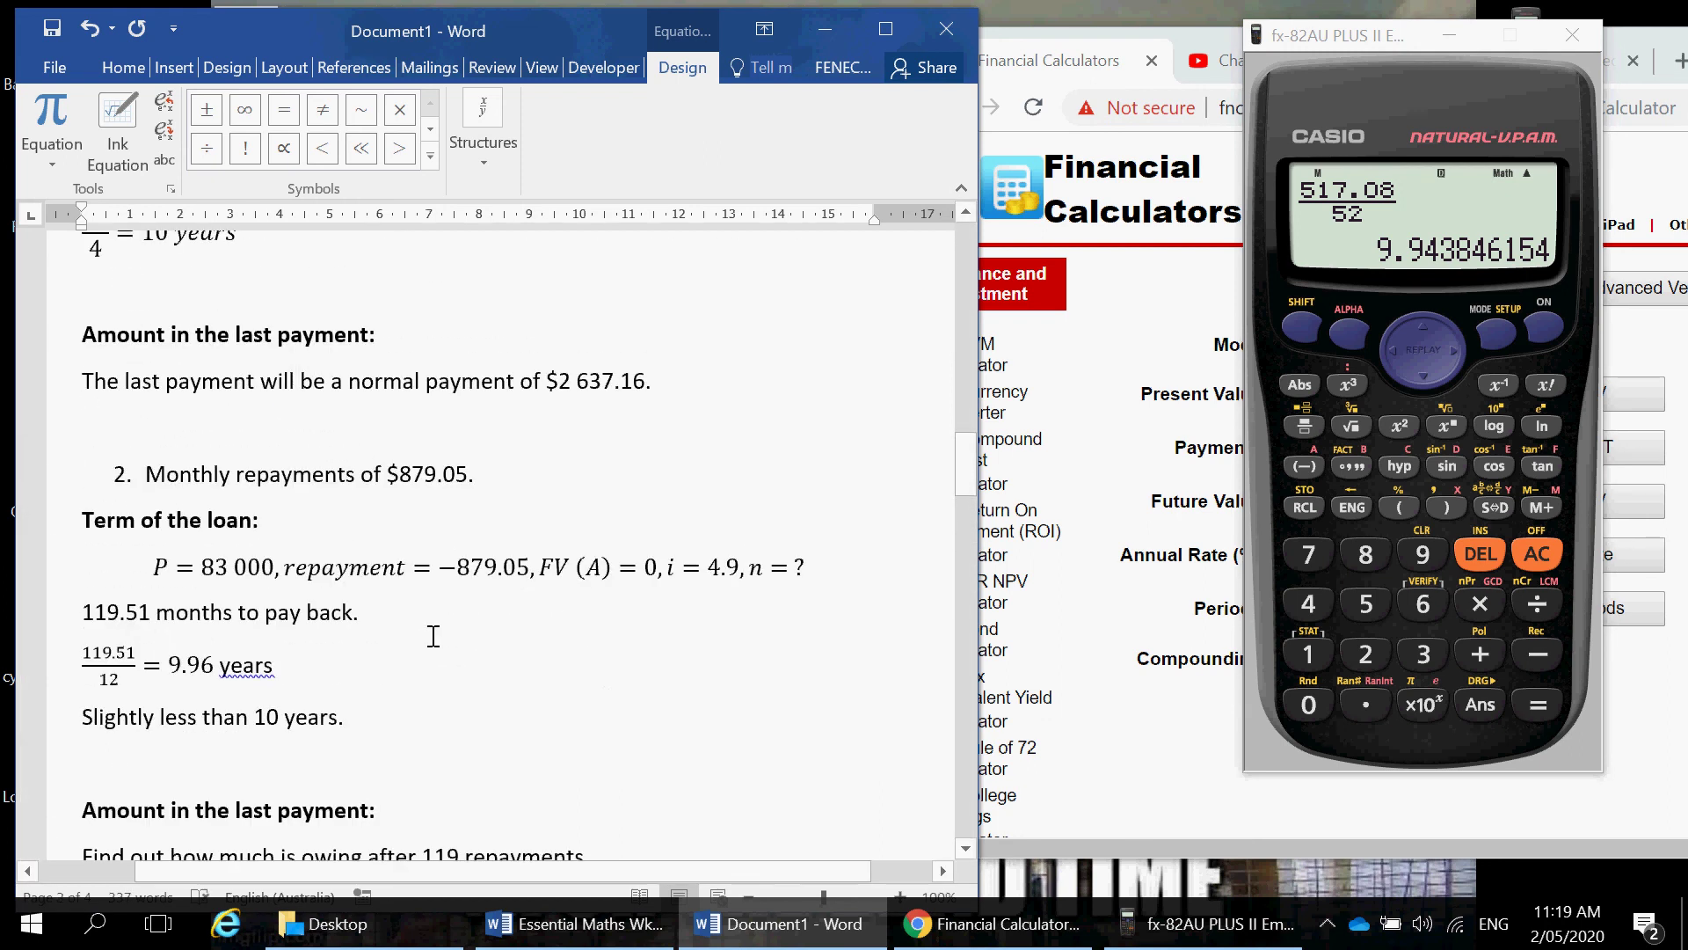
scroll(434, 633, down, 1)
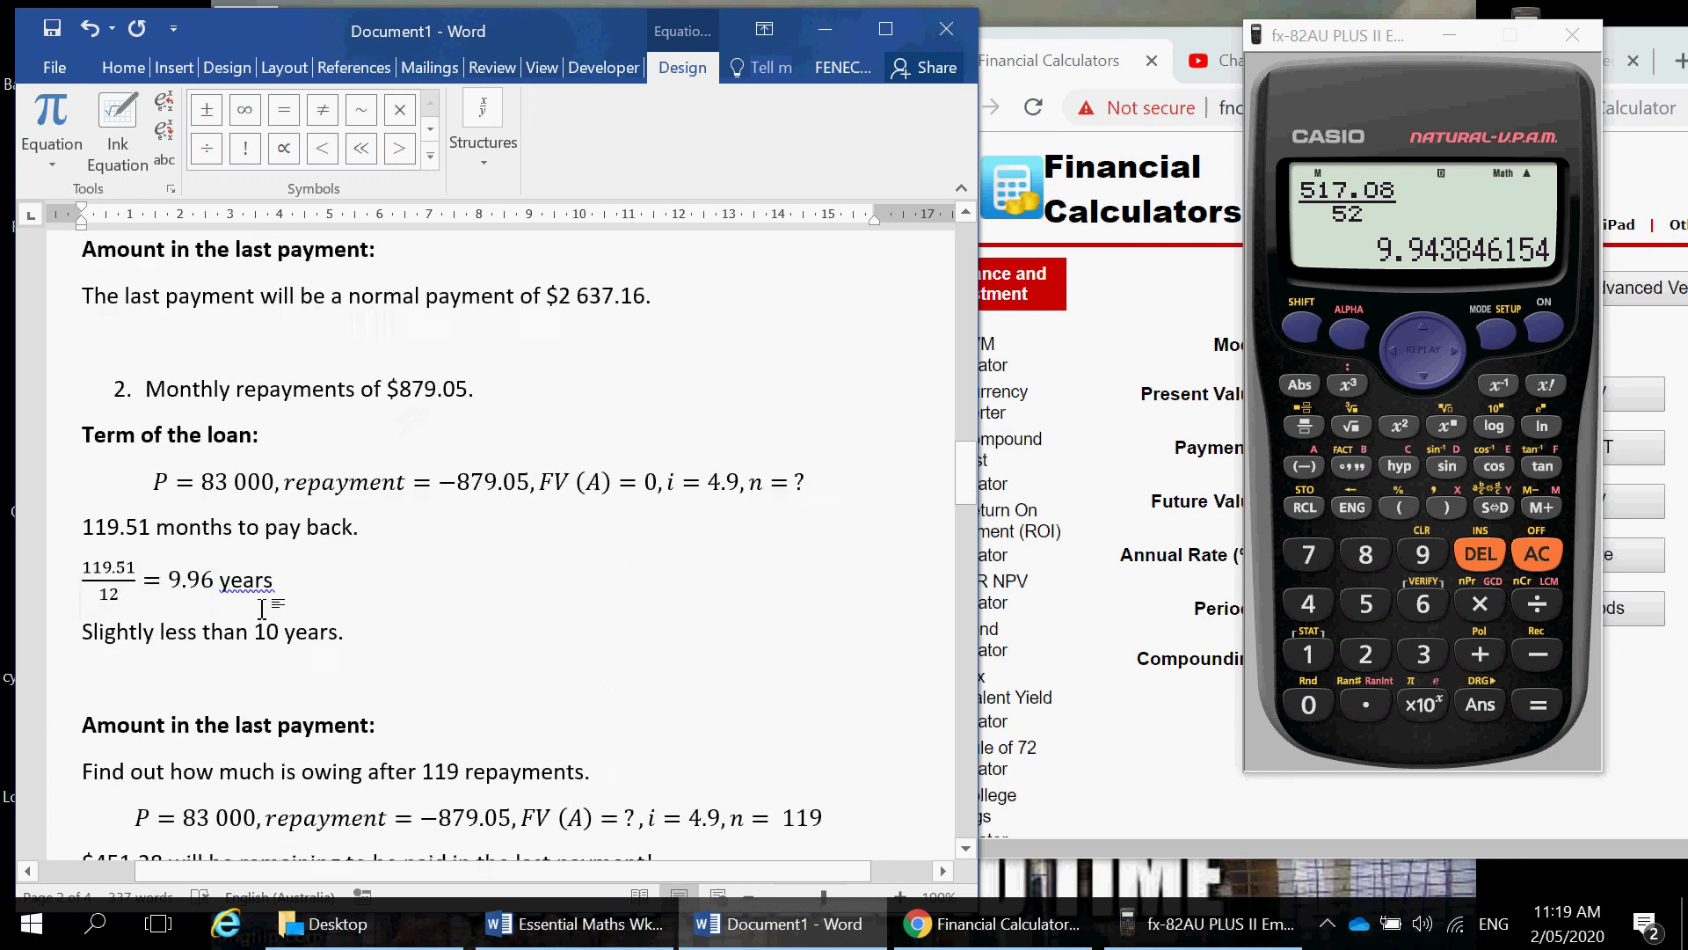
scroll(268, 616, down, 4)
scroll(271, 591, down, 4)
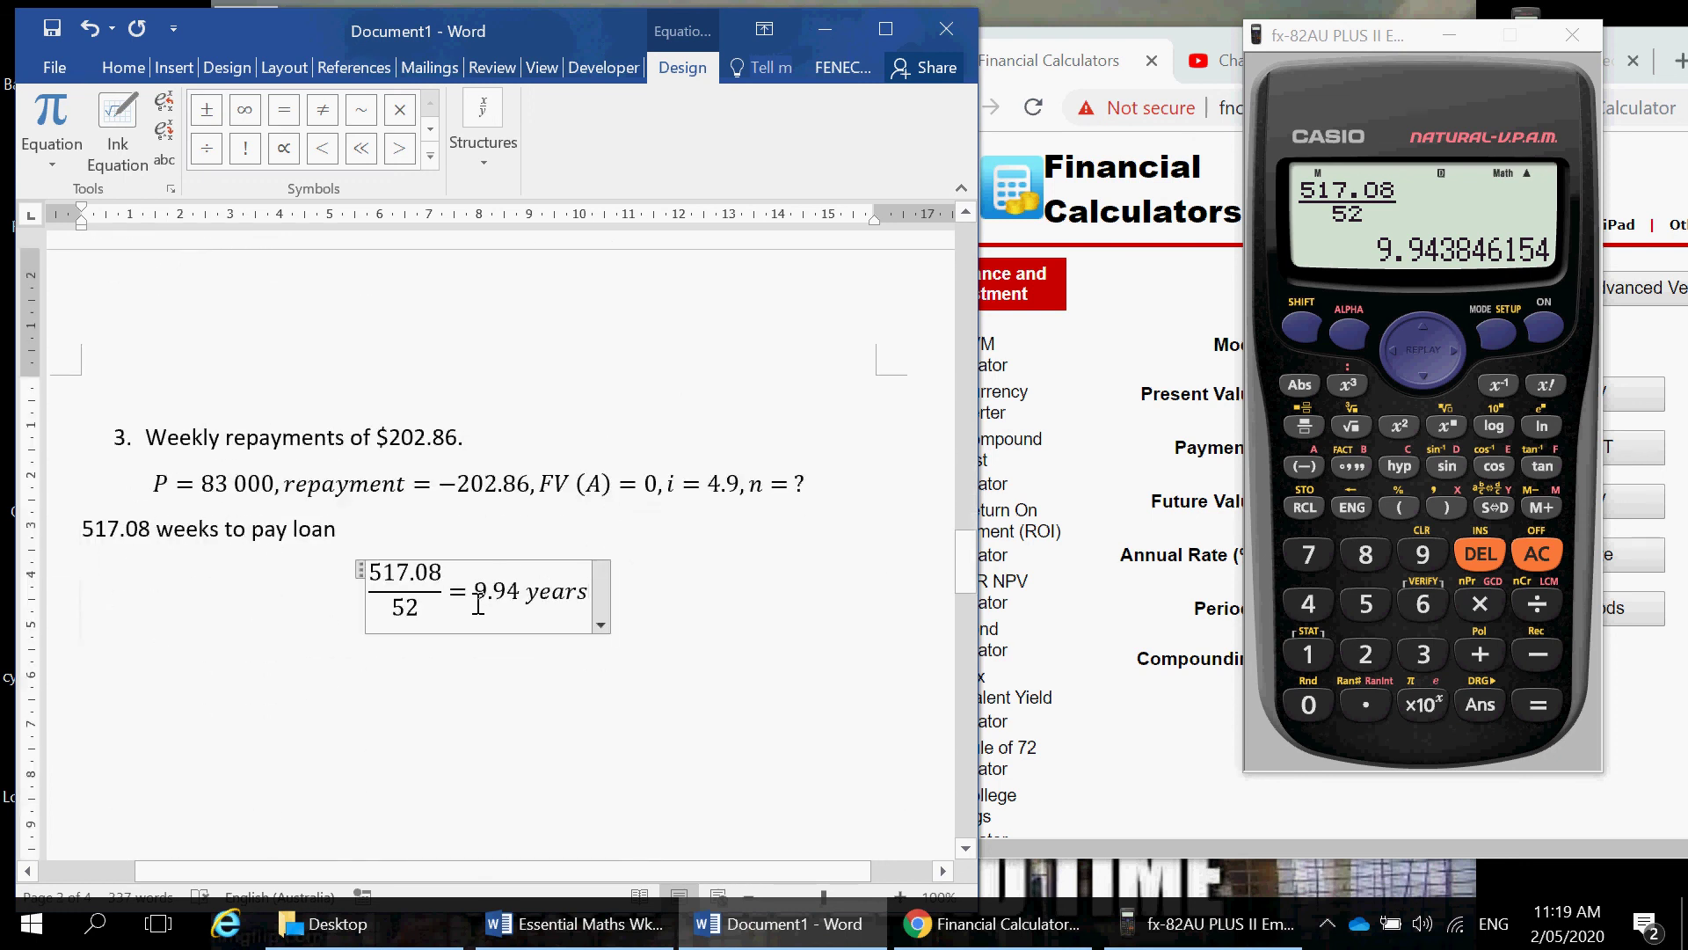
key(BackSpace)
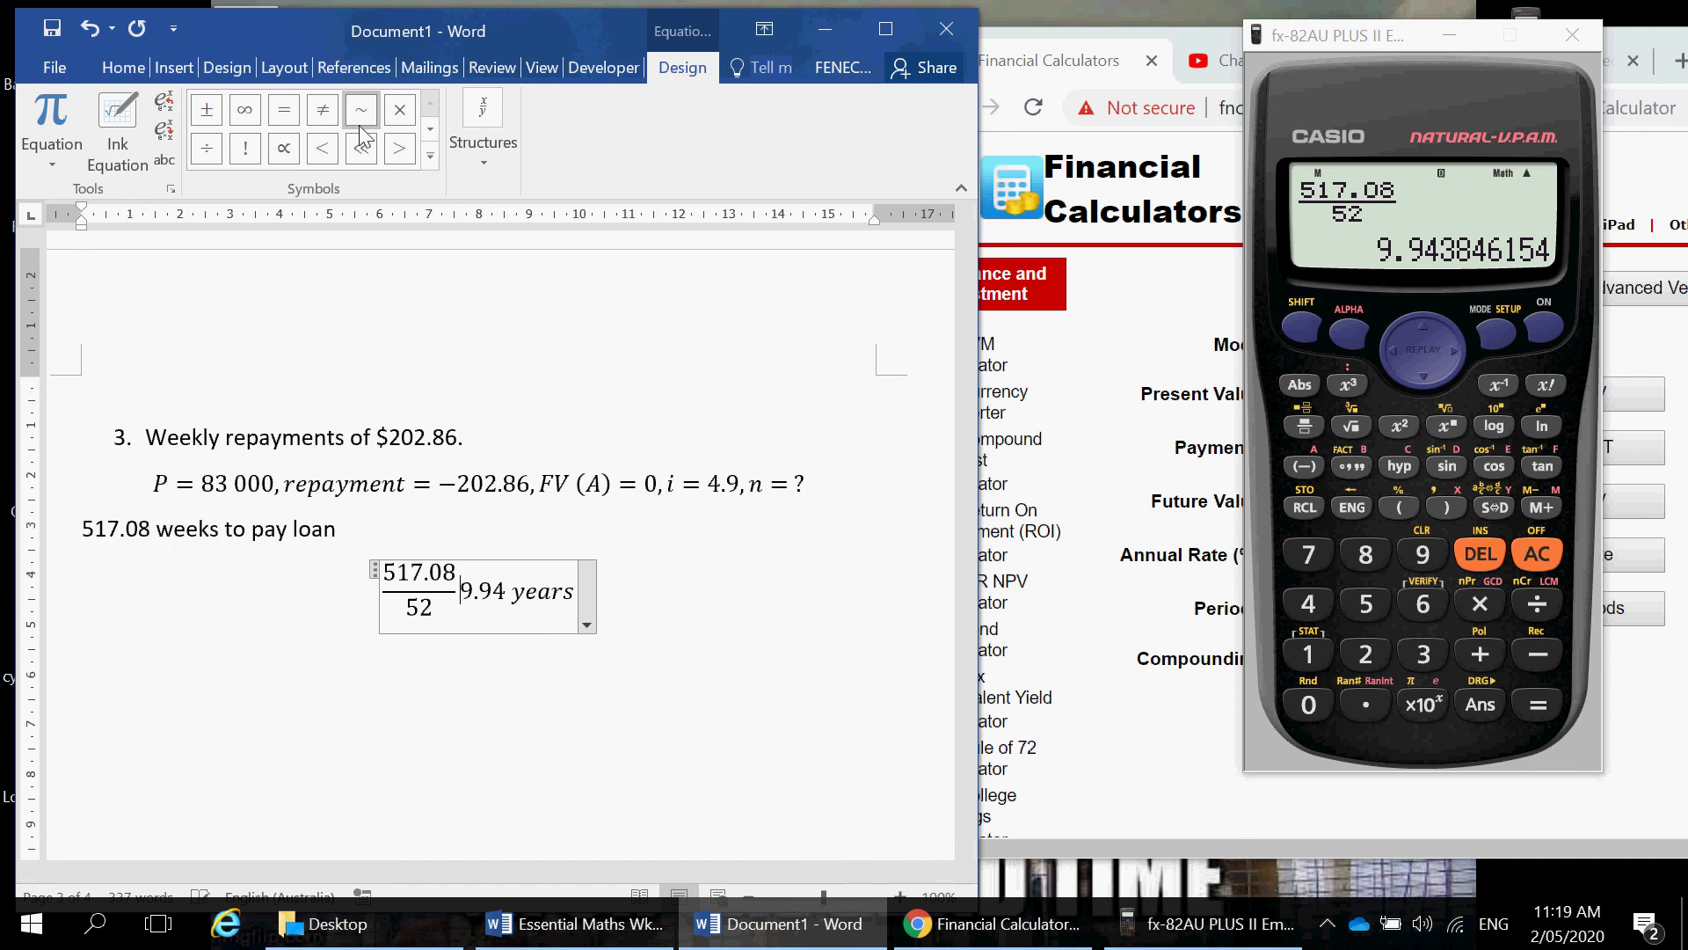
click(430, 129)
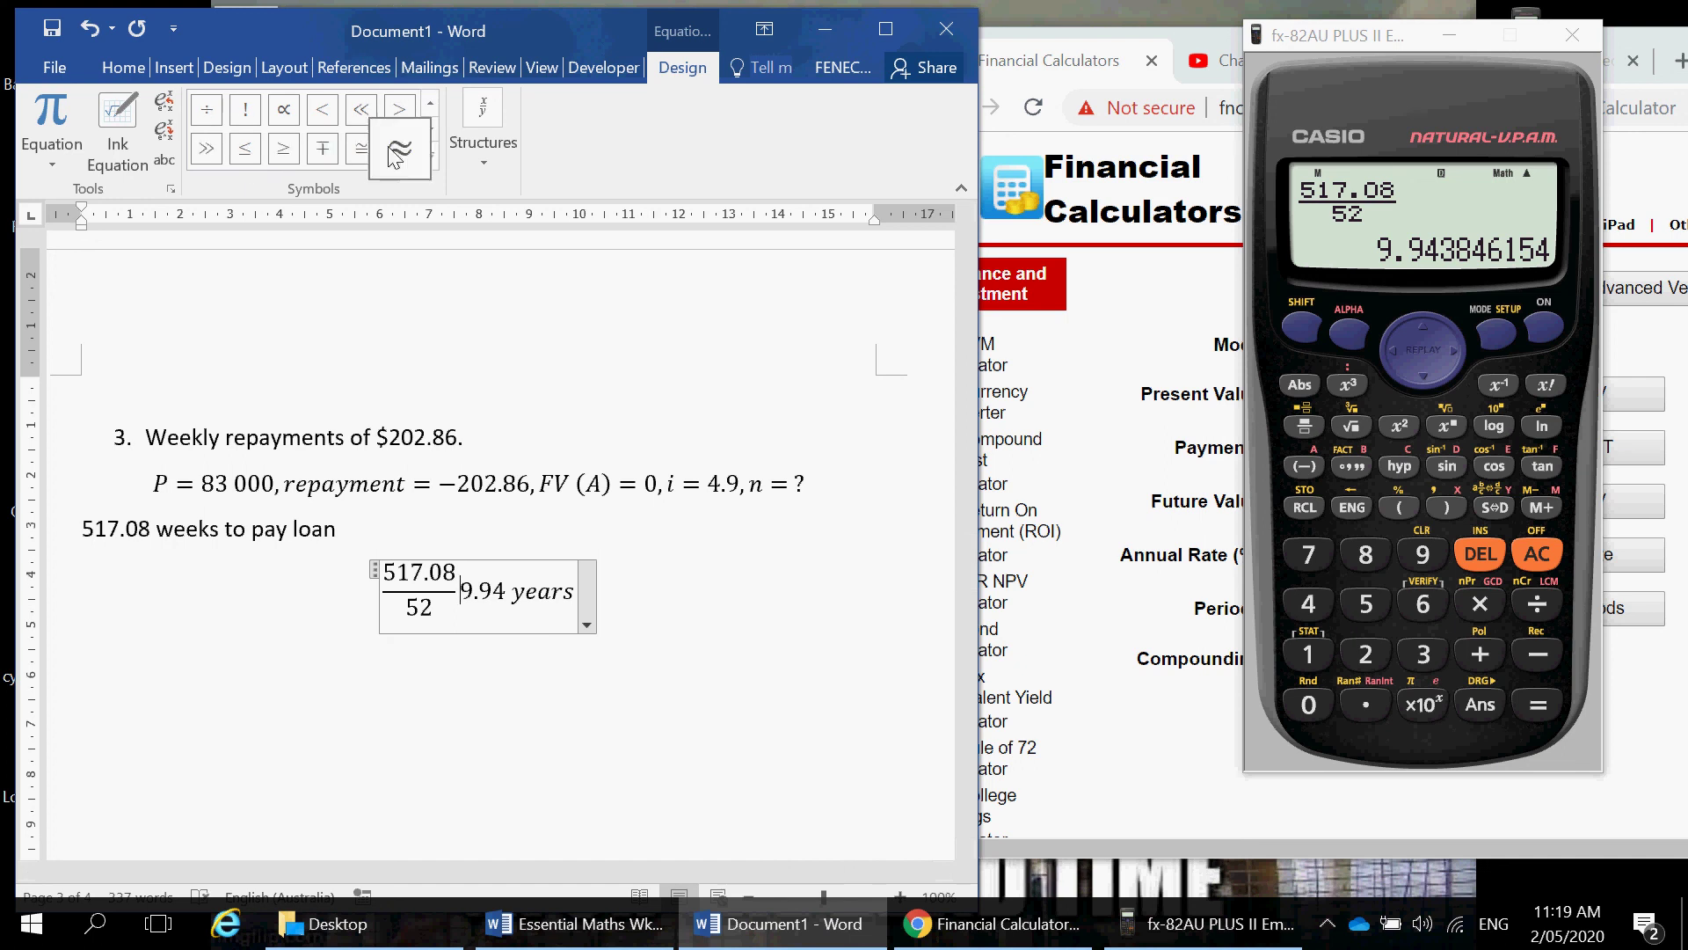
click(400, 148)
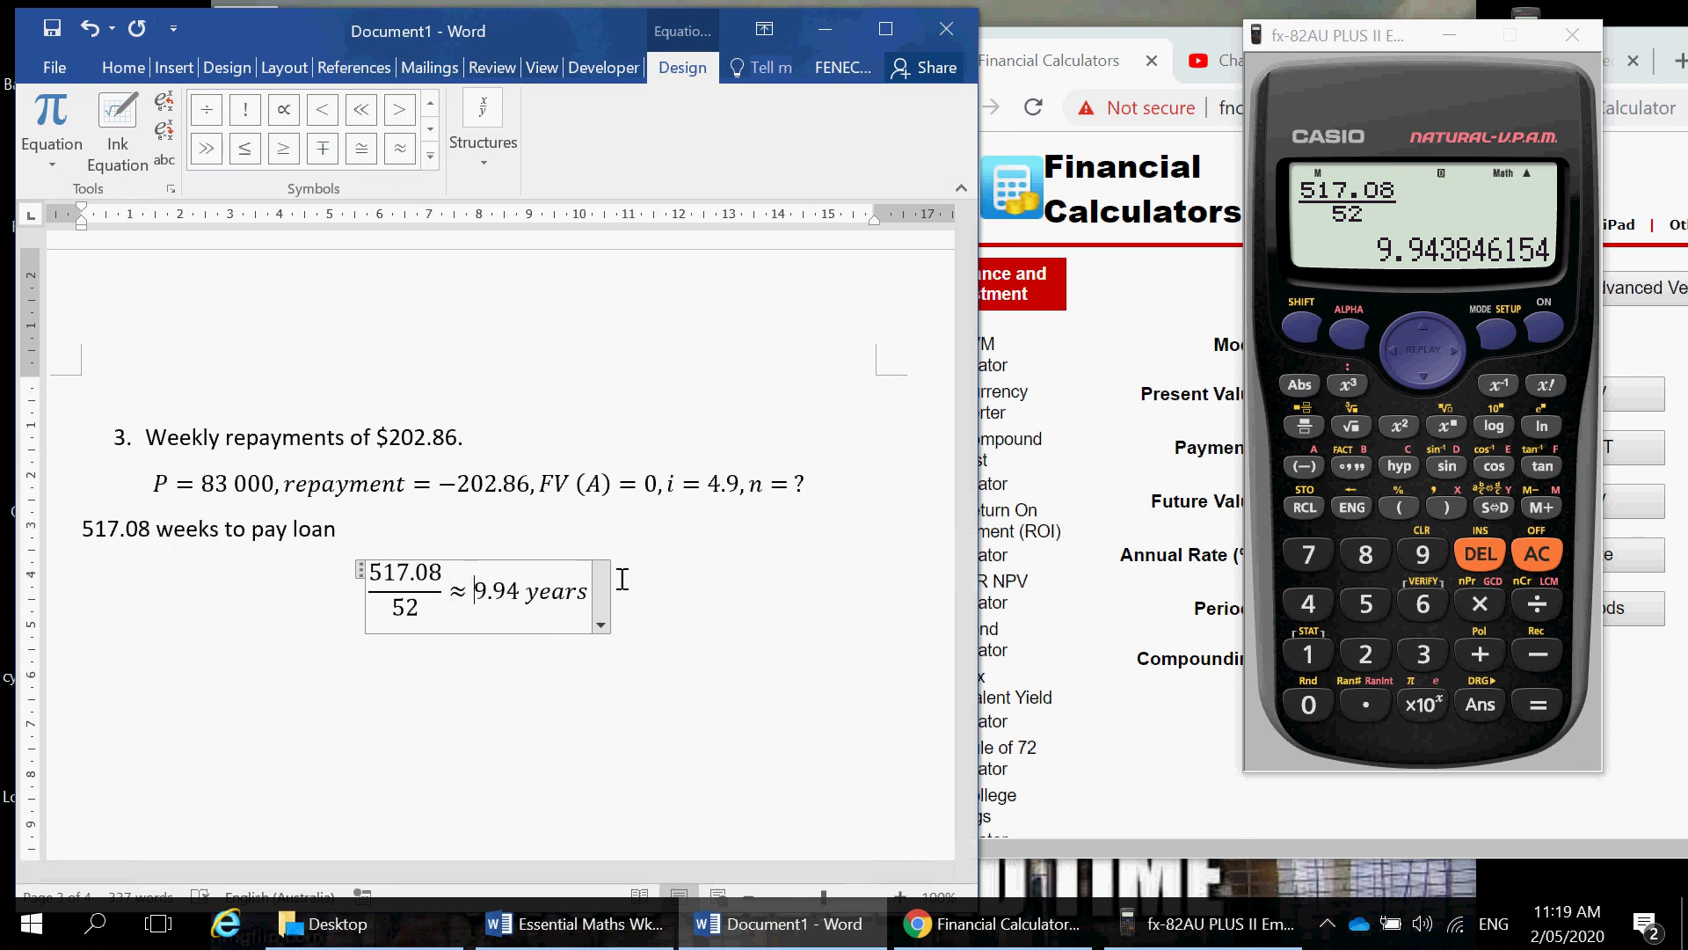
click(679, 587)
key(Return)
key(Return)
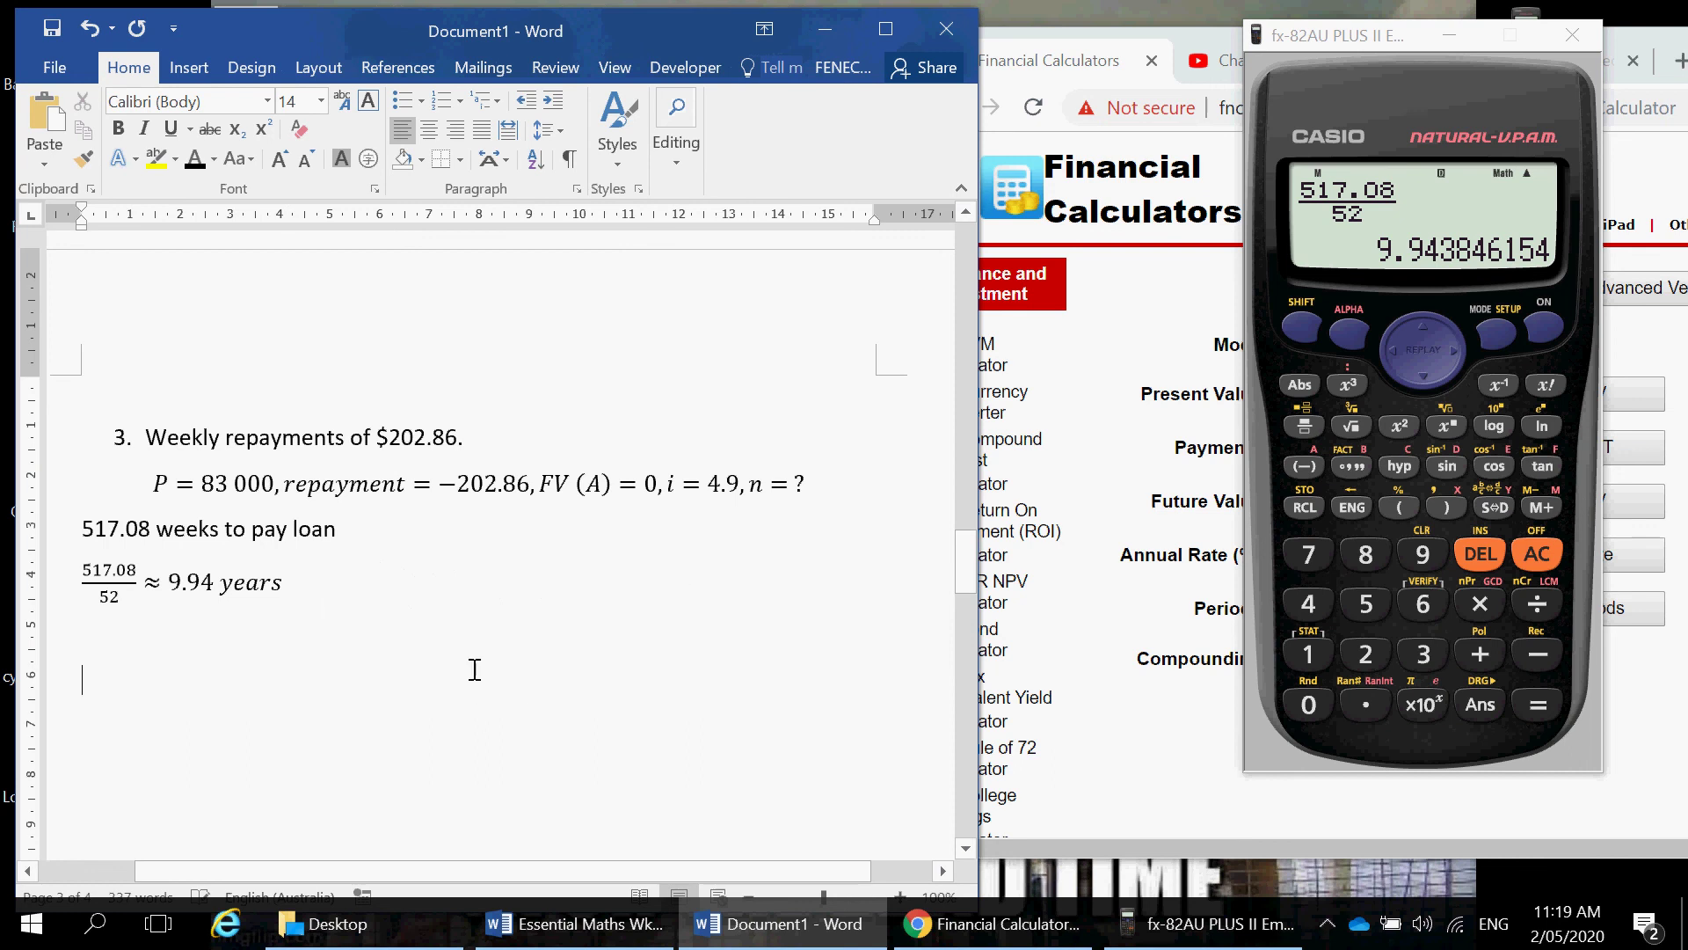
Step: Remove the extra blank line and select question 2's bold 'Term of the loan:' heading
key(BackSpace)
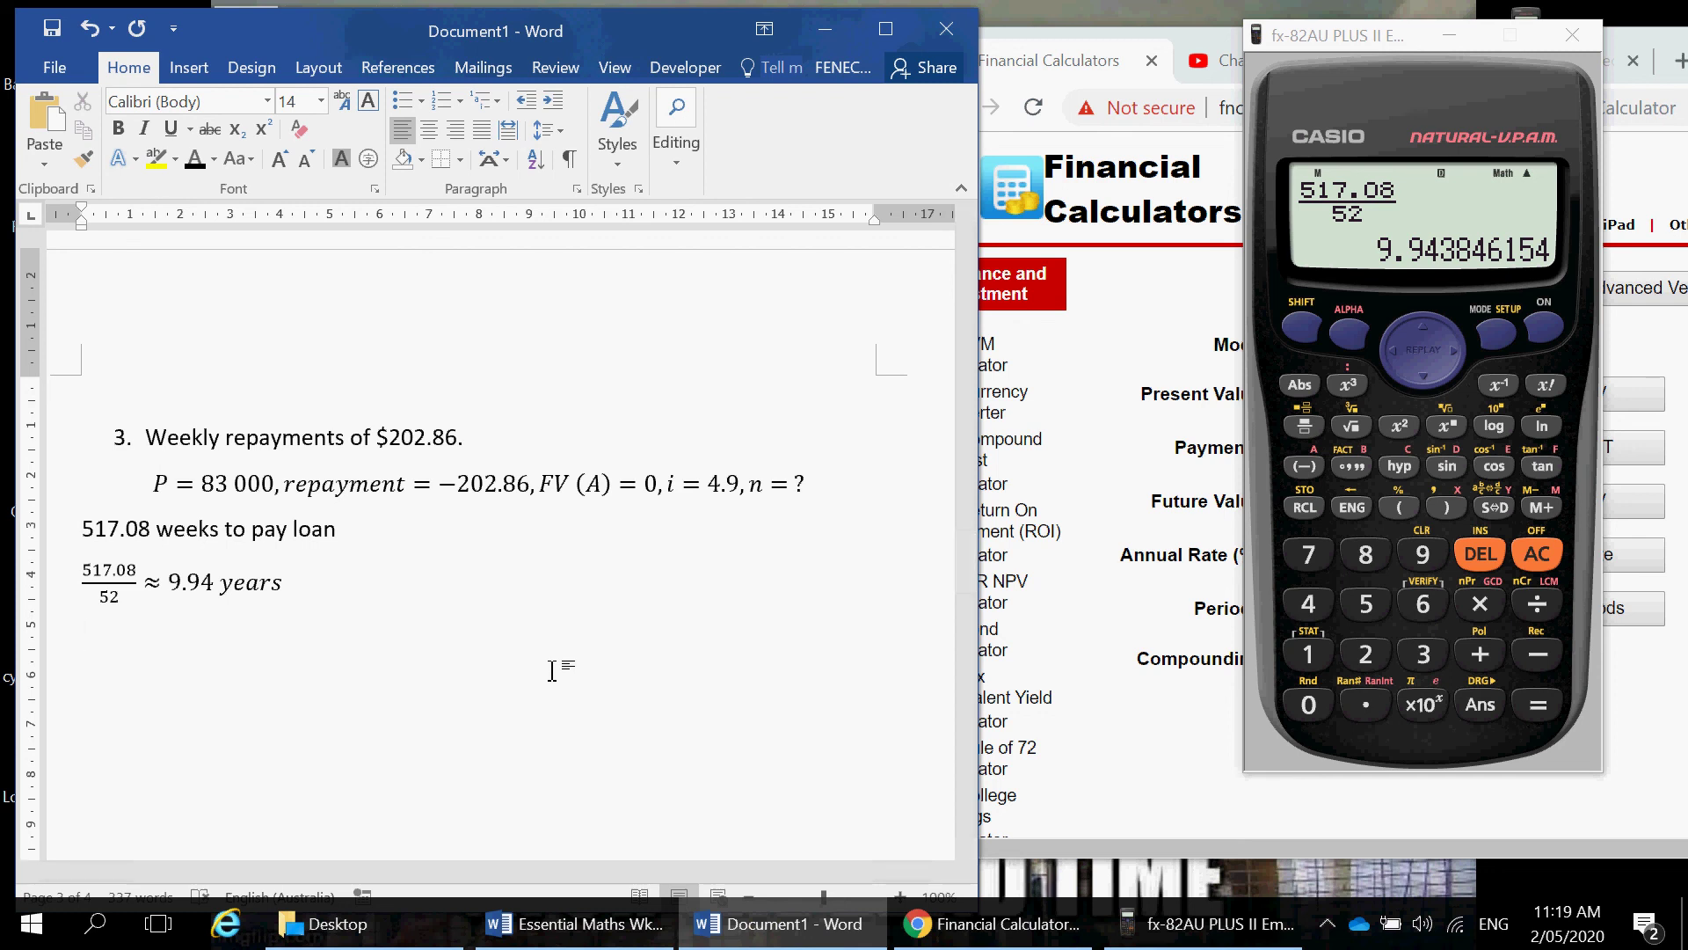
click(625, 456)
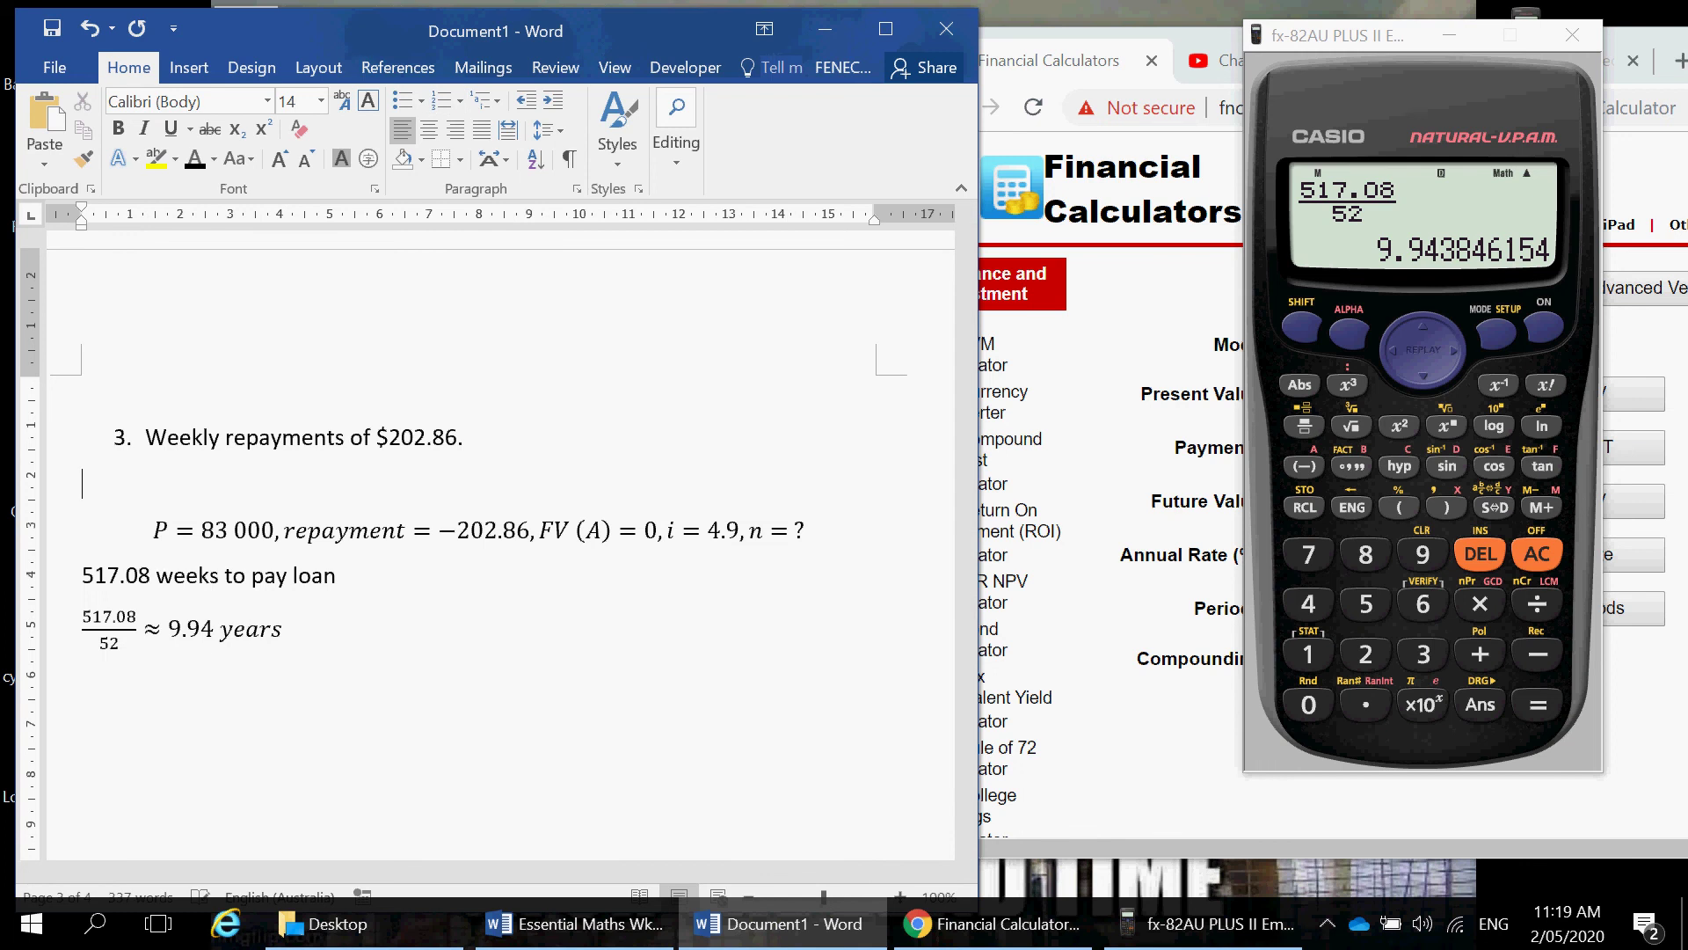
scroll(150, 591, up, 10)
scroll(149, 592, down, 1)
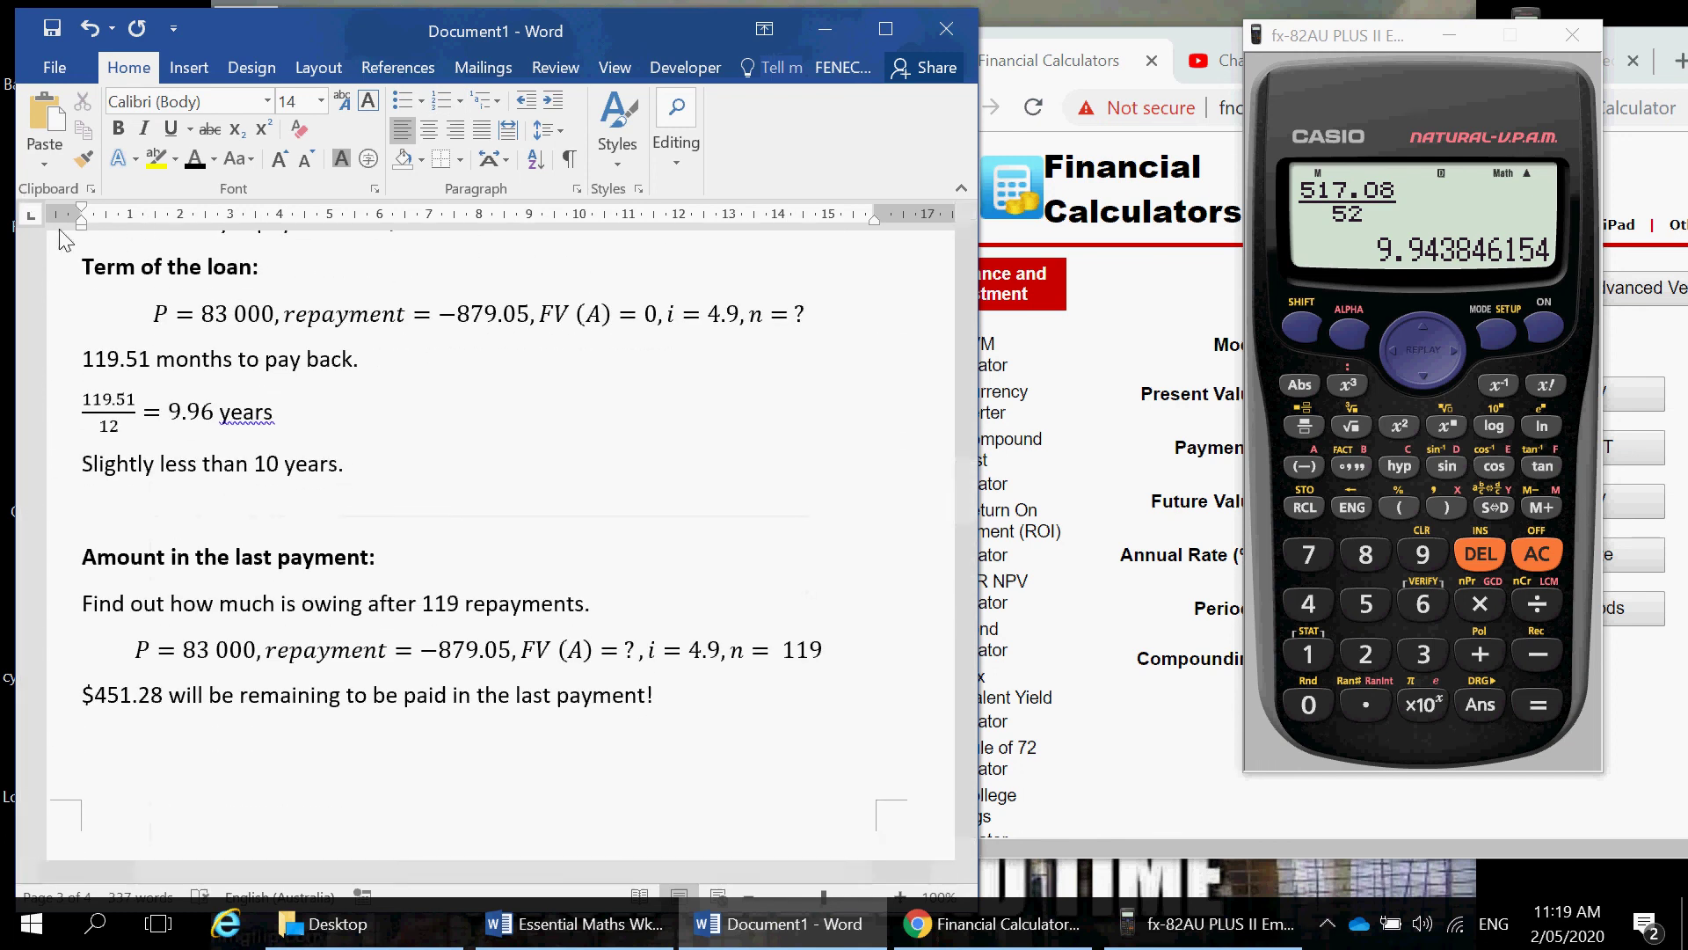
click(78, 272)
key(ctrl+c)
scroll(196, 560, down, 6)
scroll(196, 560, down, 5)
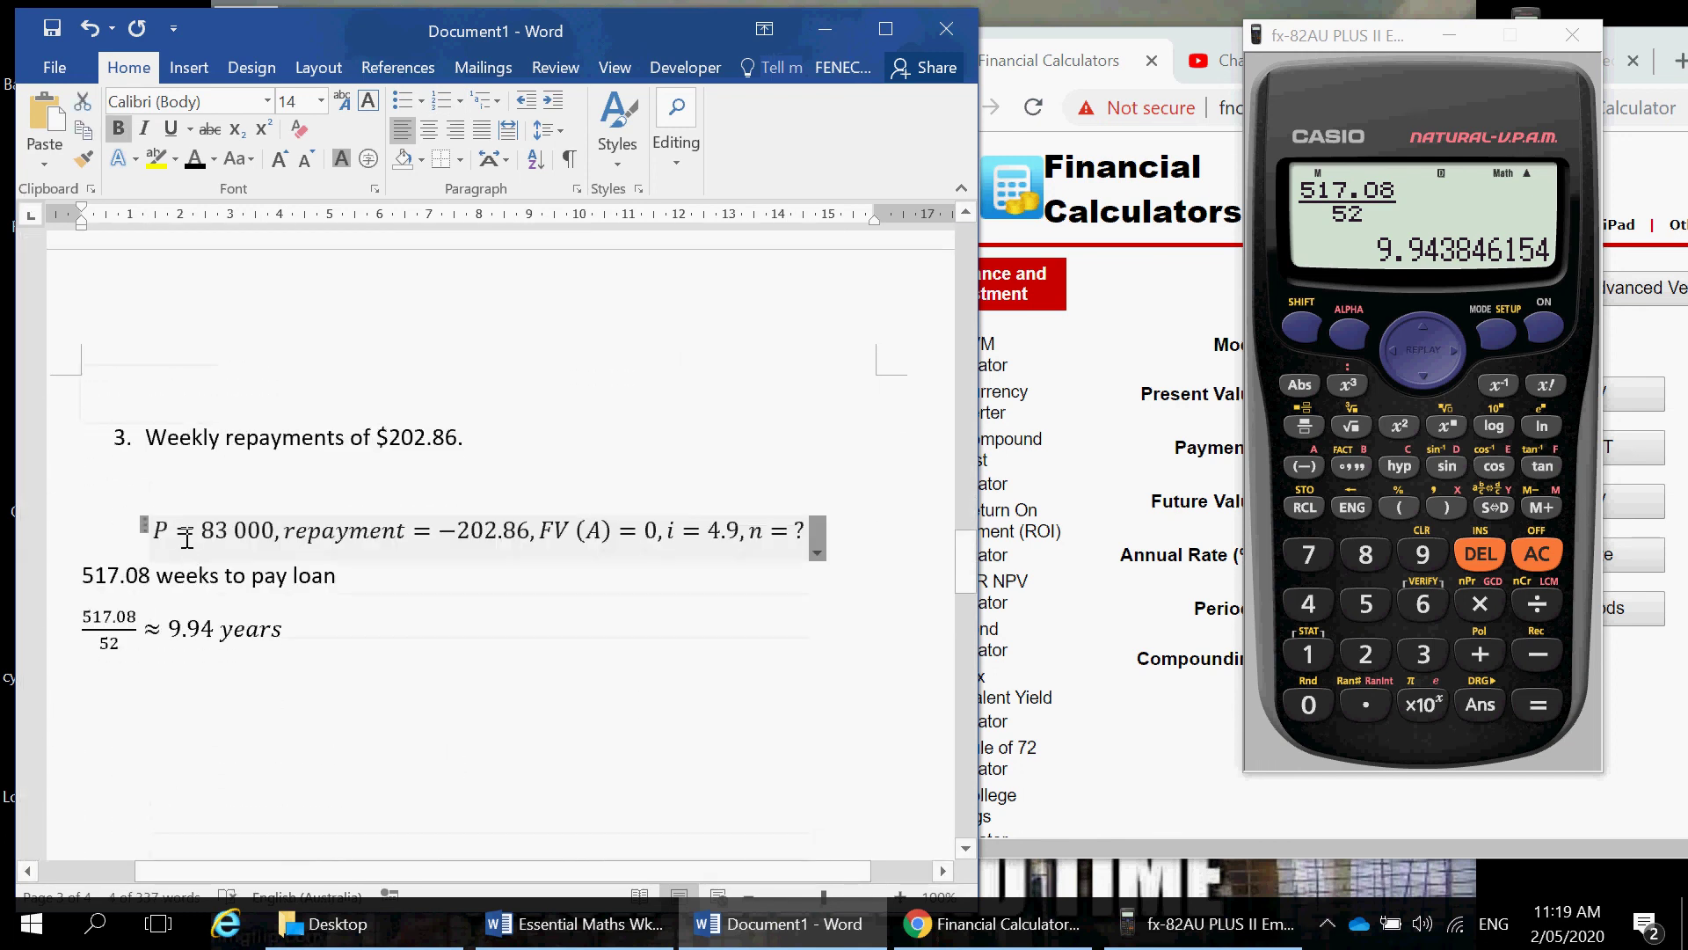
Step: Paste 'Term of the loan:' above the equation without numbering and close the blank gaps
click(177, 486)
key(ctrl+v)
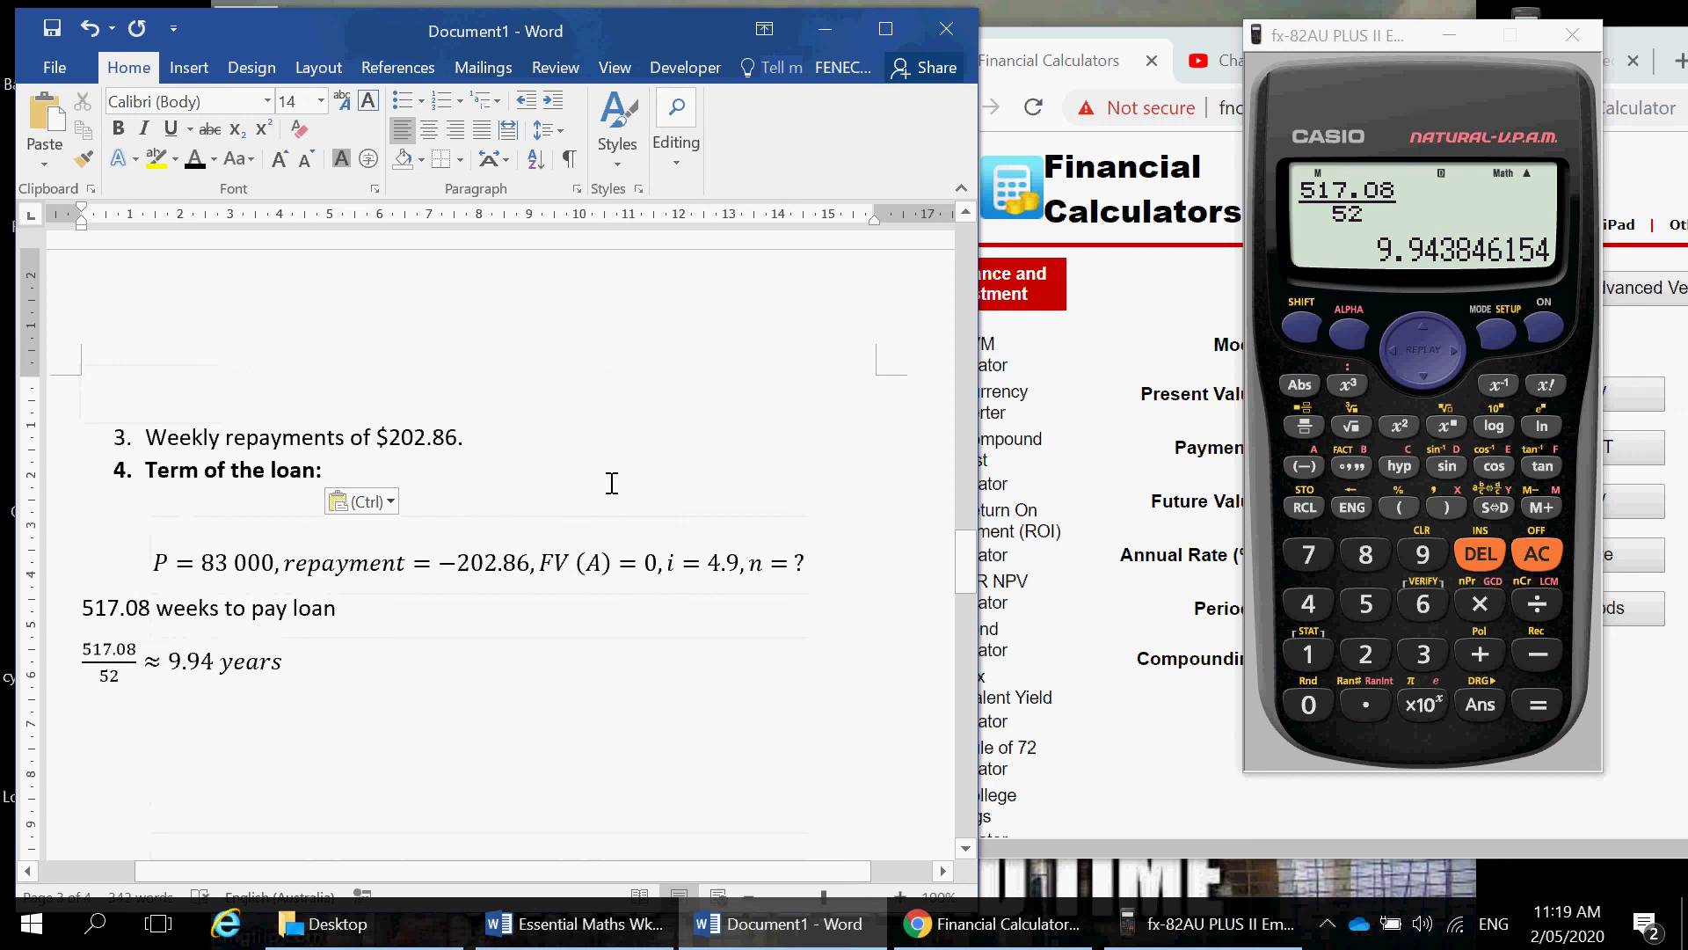
key(ctrl+z)
key(Return)
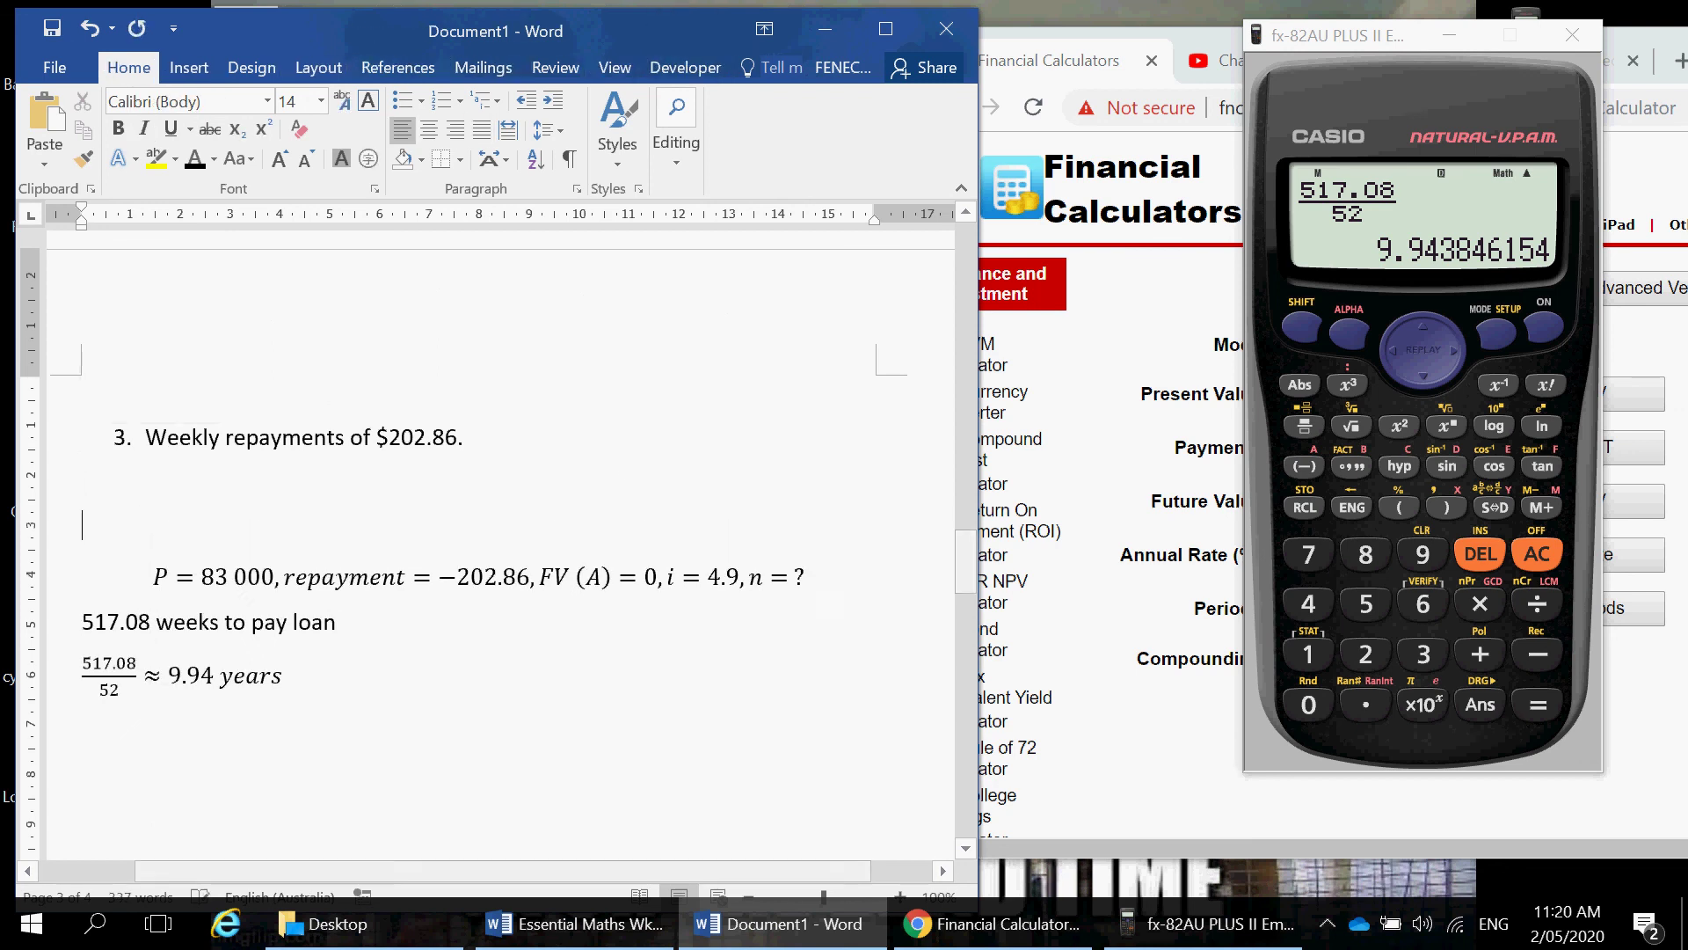
key(ctrl+v)
key(Up)
key(Up)
key(Delete)
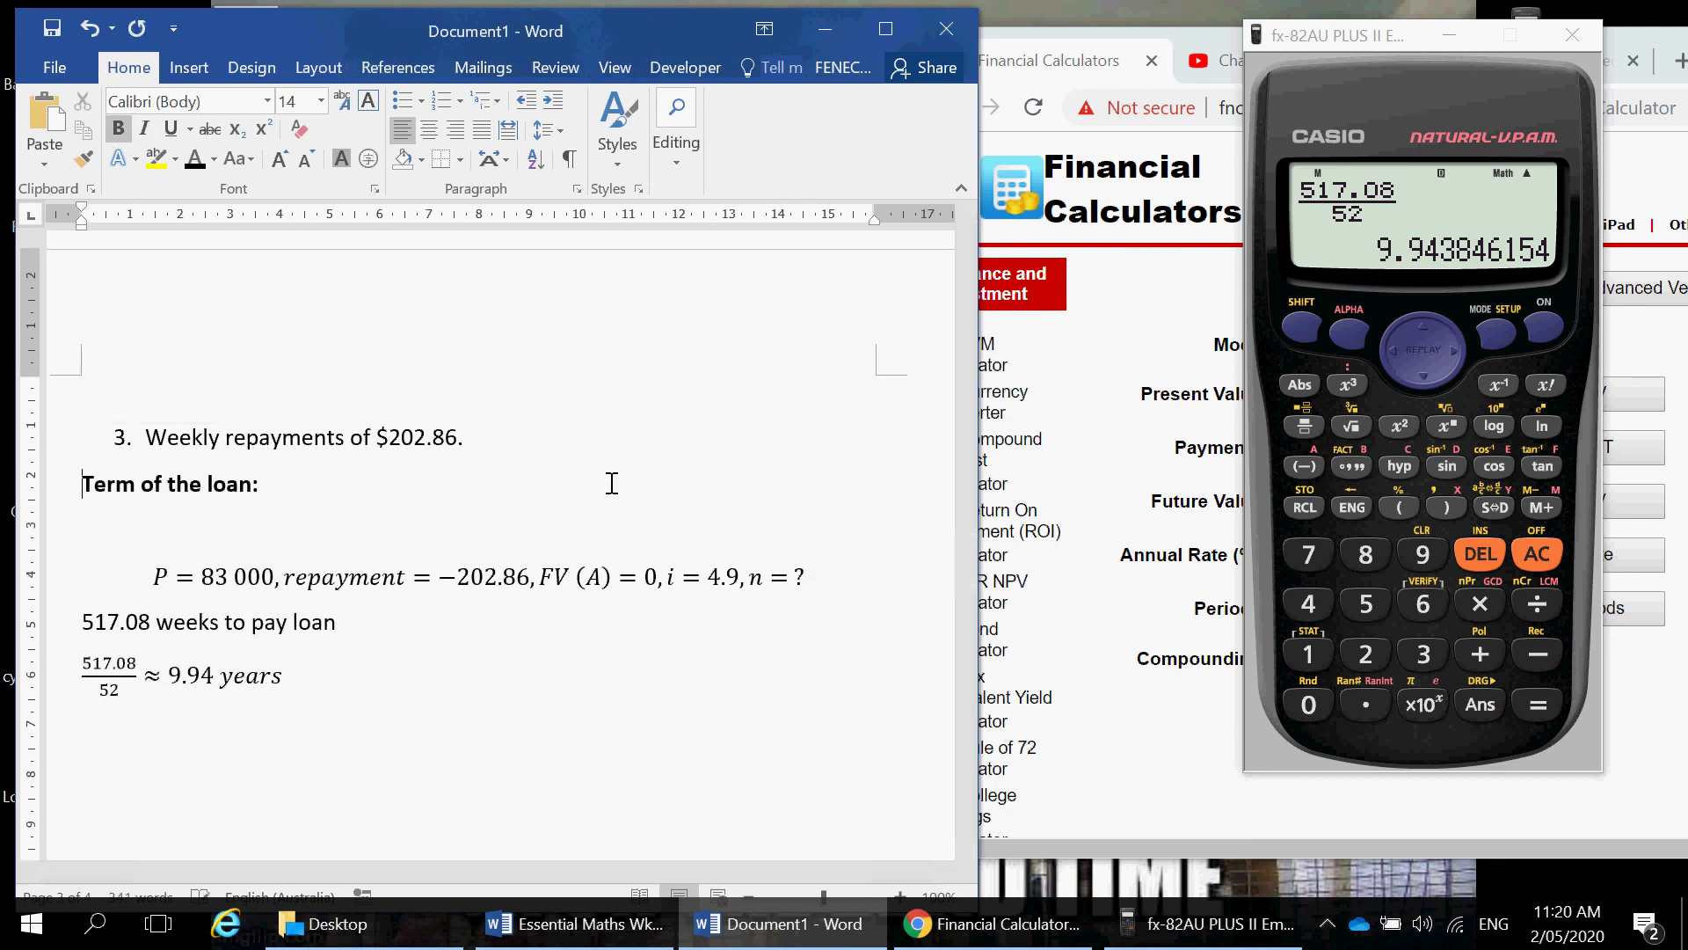
key(Up)
key(Down)
key(Down)
key(Delete)
Step: Copy the 'Amount in the last payment:' heading and paste it below the 9.94 years line
click(704, 495)
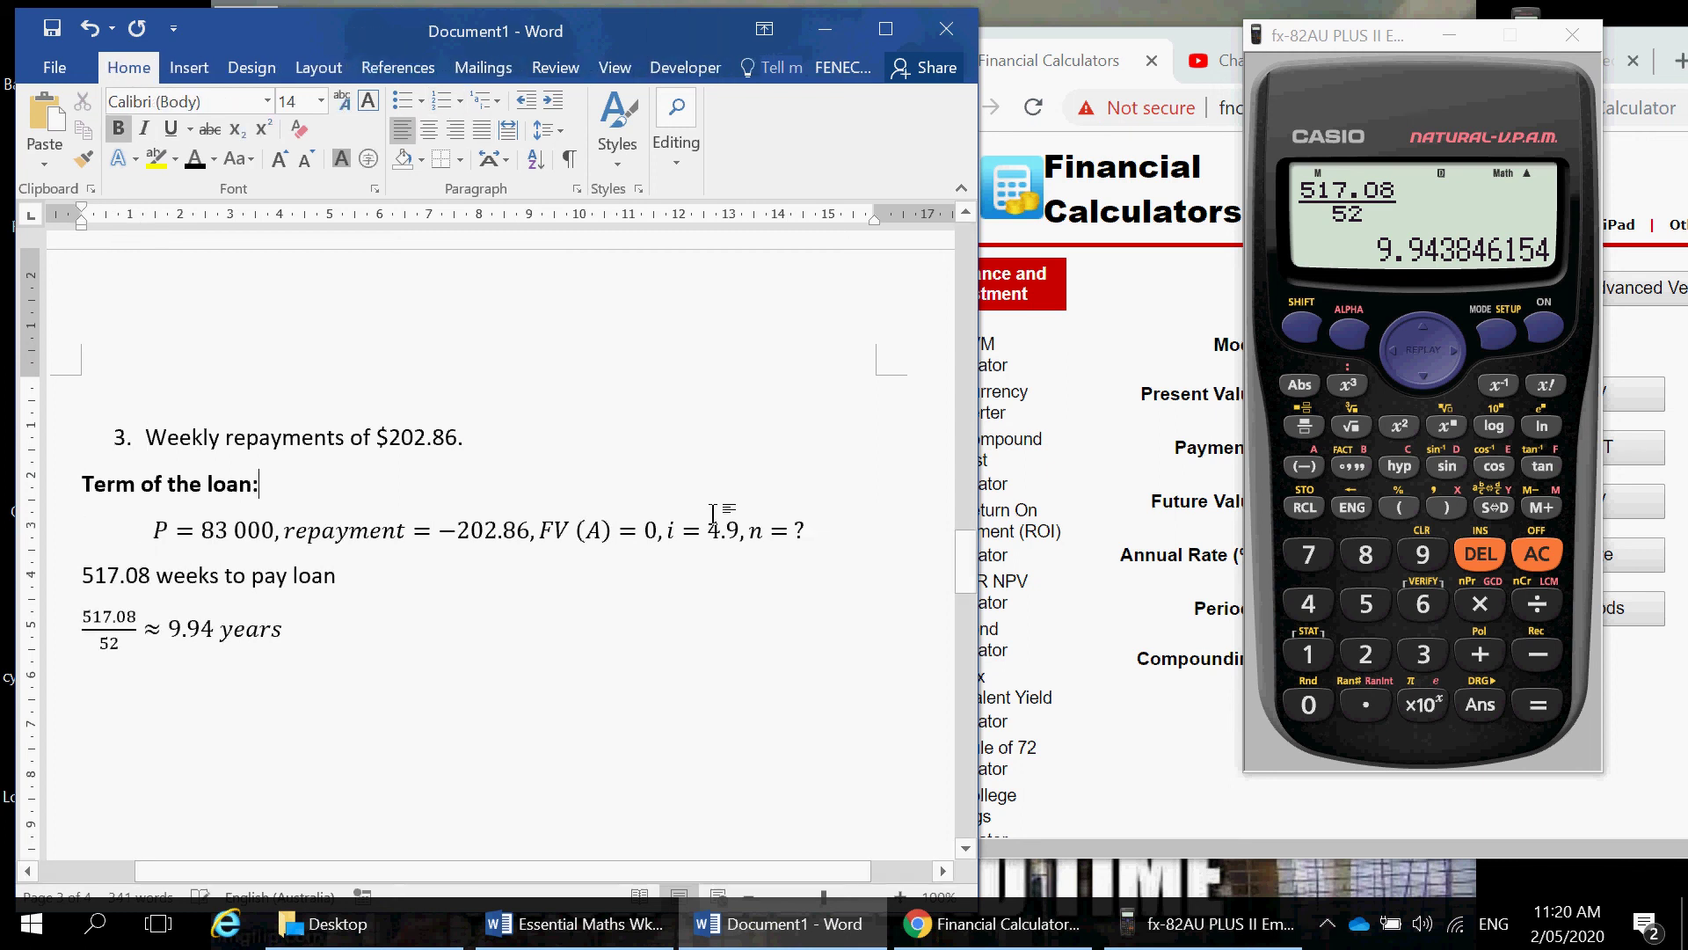
scroll(130, 458, up, 5)
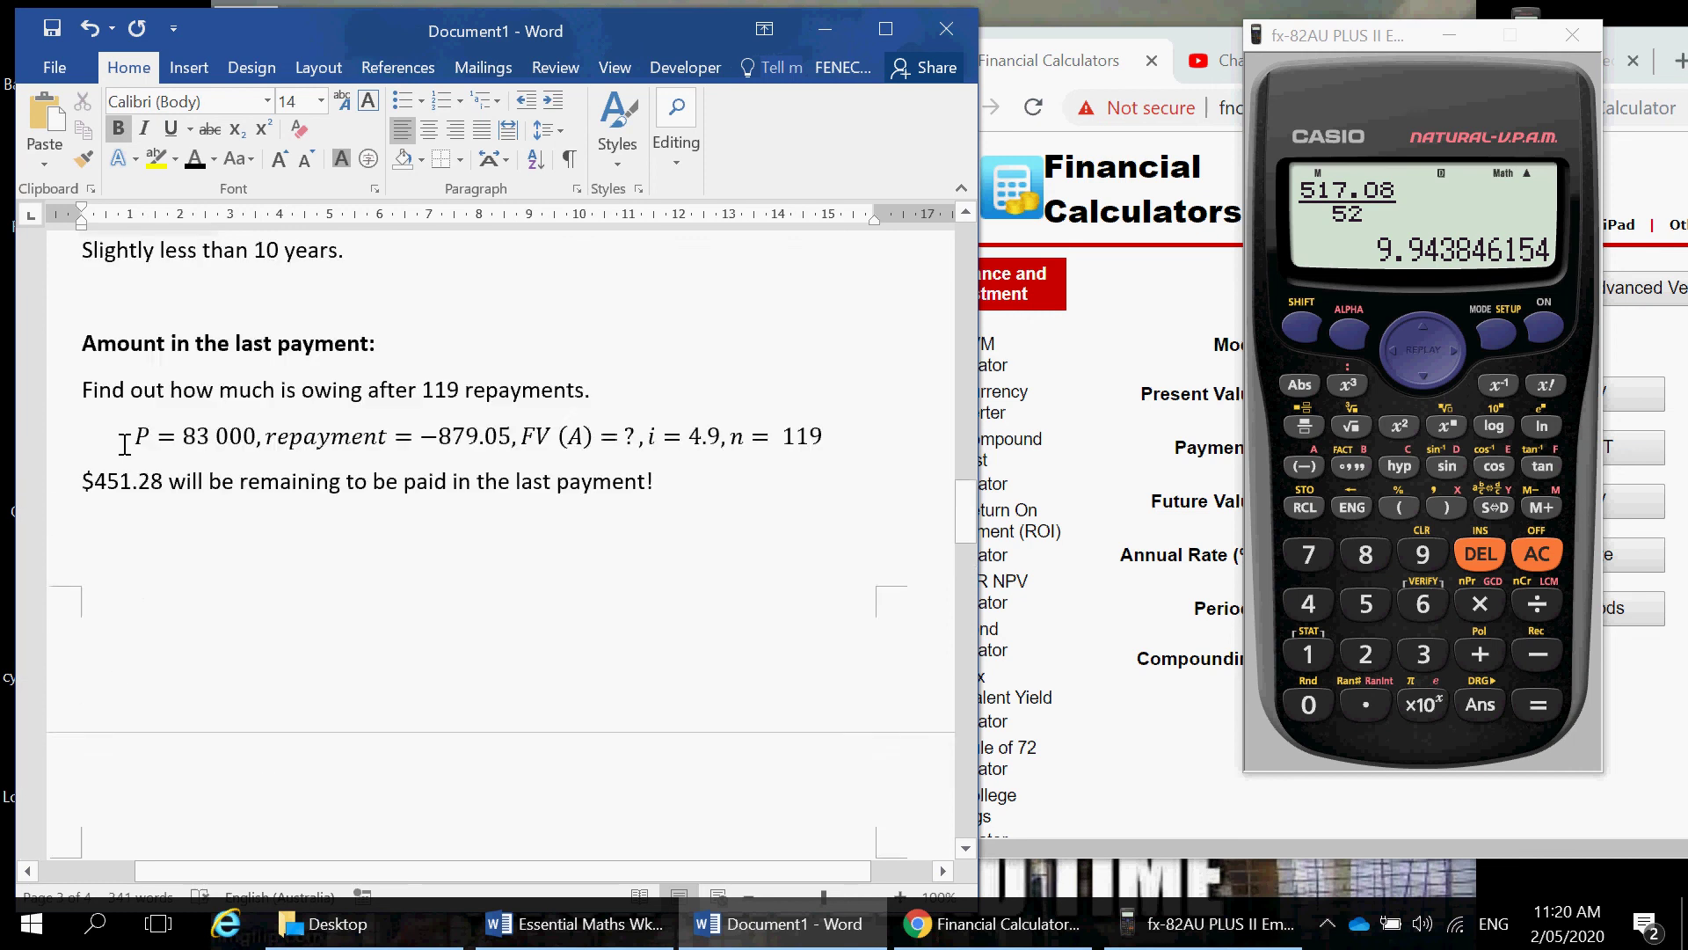
click(80, 519)
key(ctrl+c)
scroll(380, 656, down, 10)
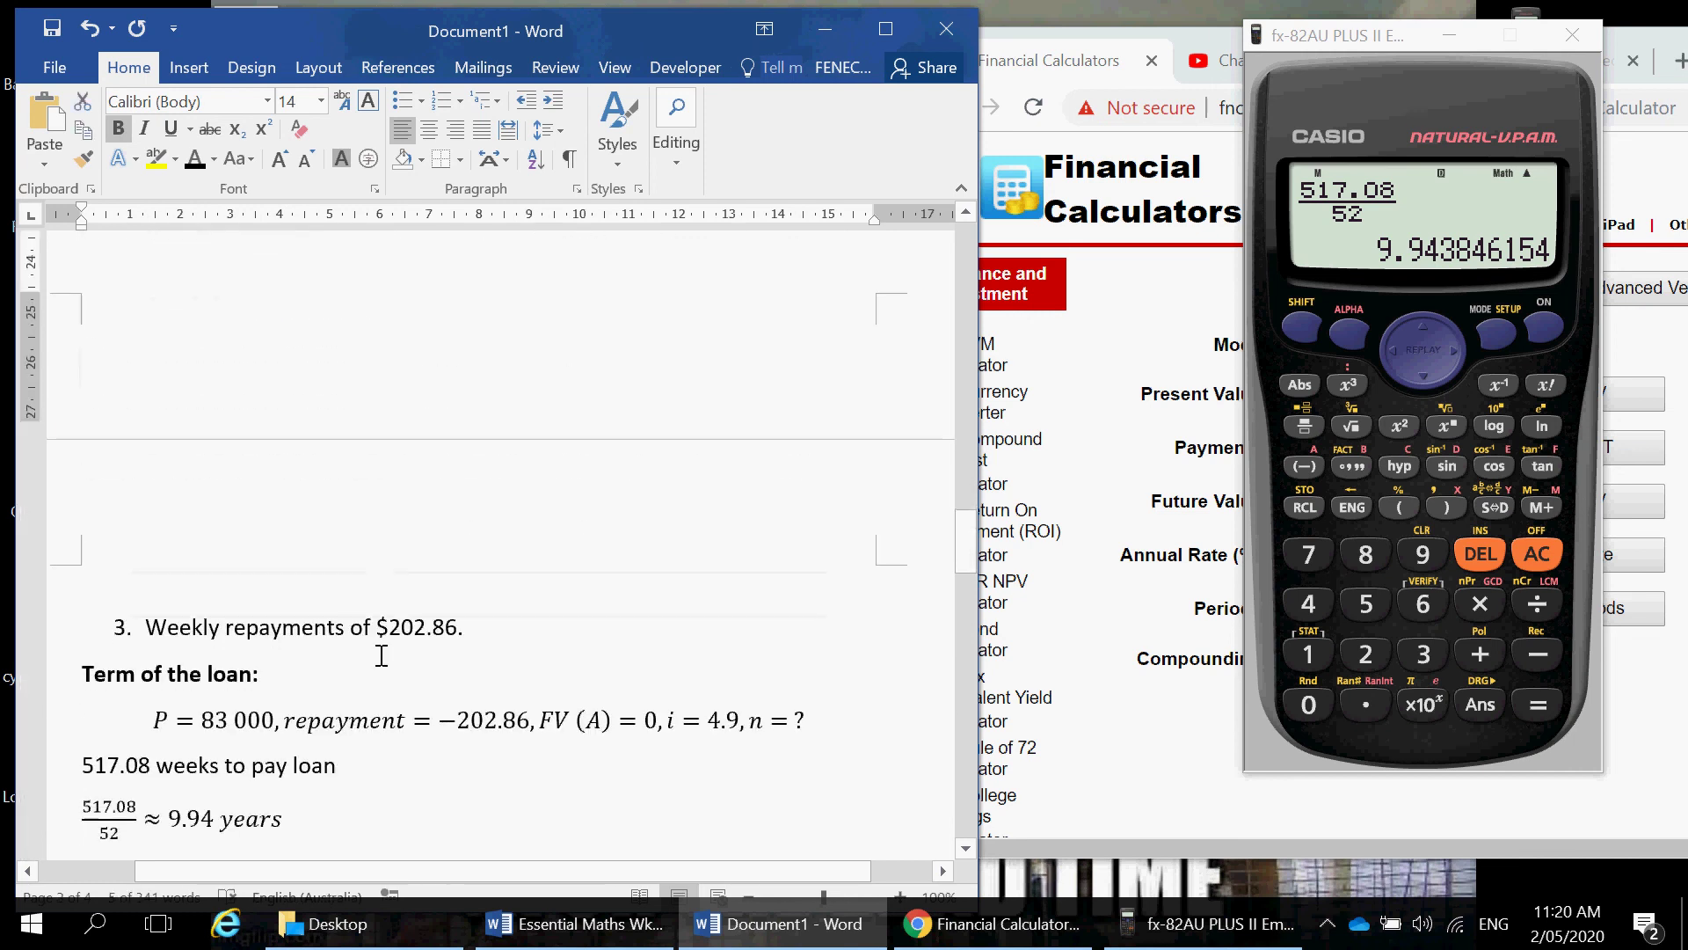
click(293, 563)
key(ctrl+v)
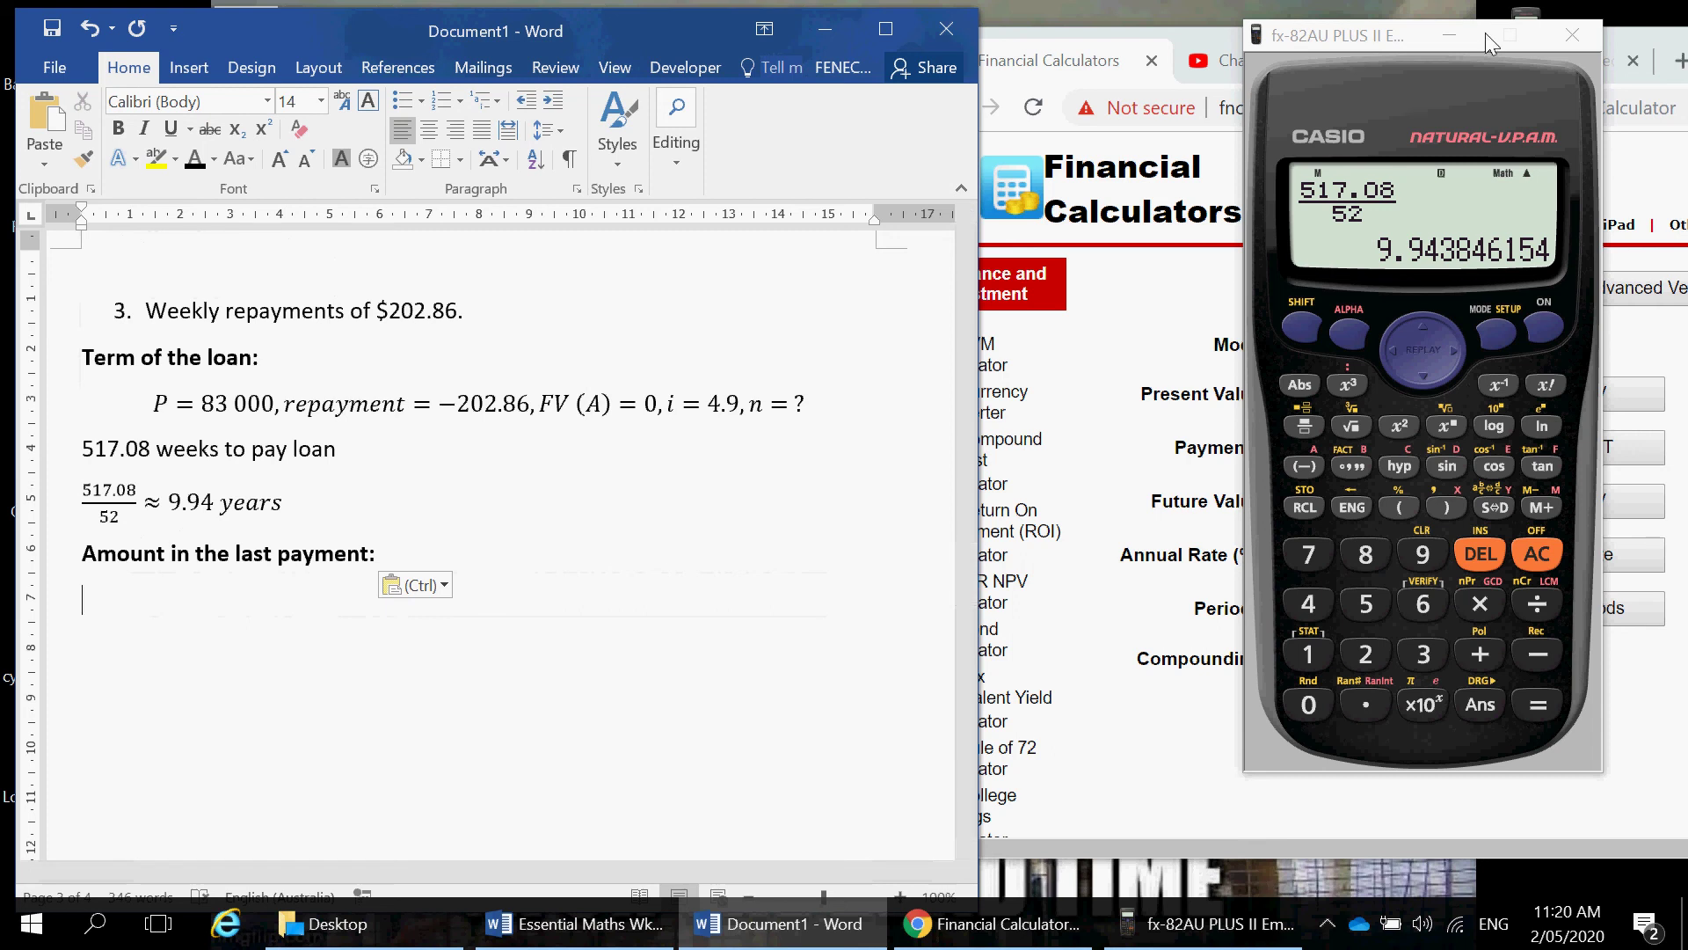
Step: Copy the term-of-loan equation and paste it under the last-payment heading
click(1452, 32)
click(83, 402)
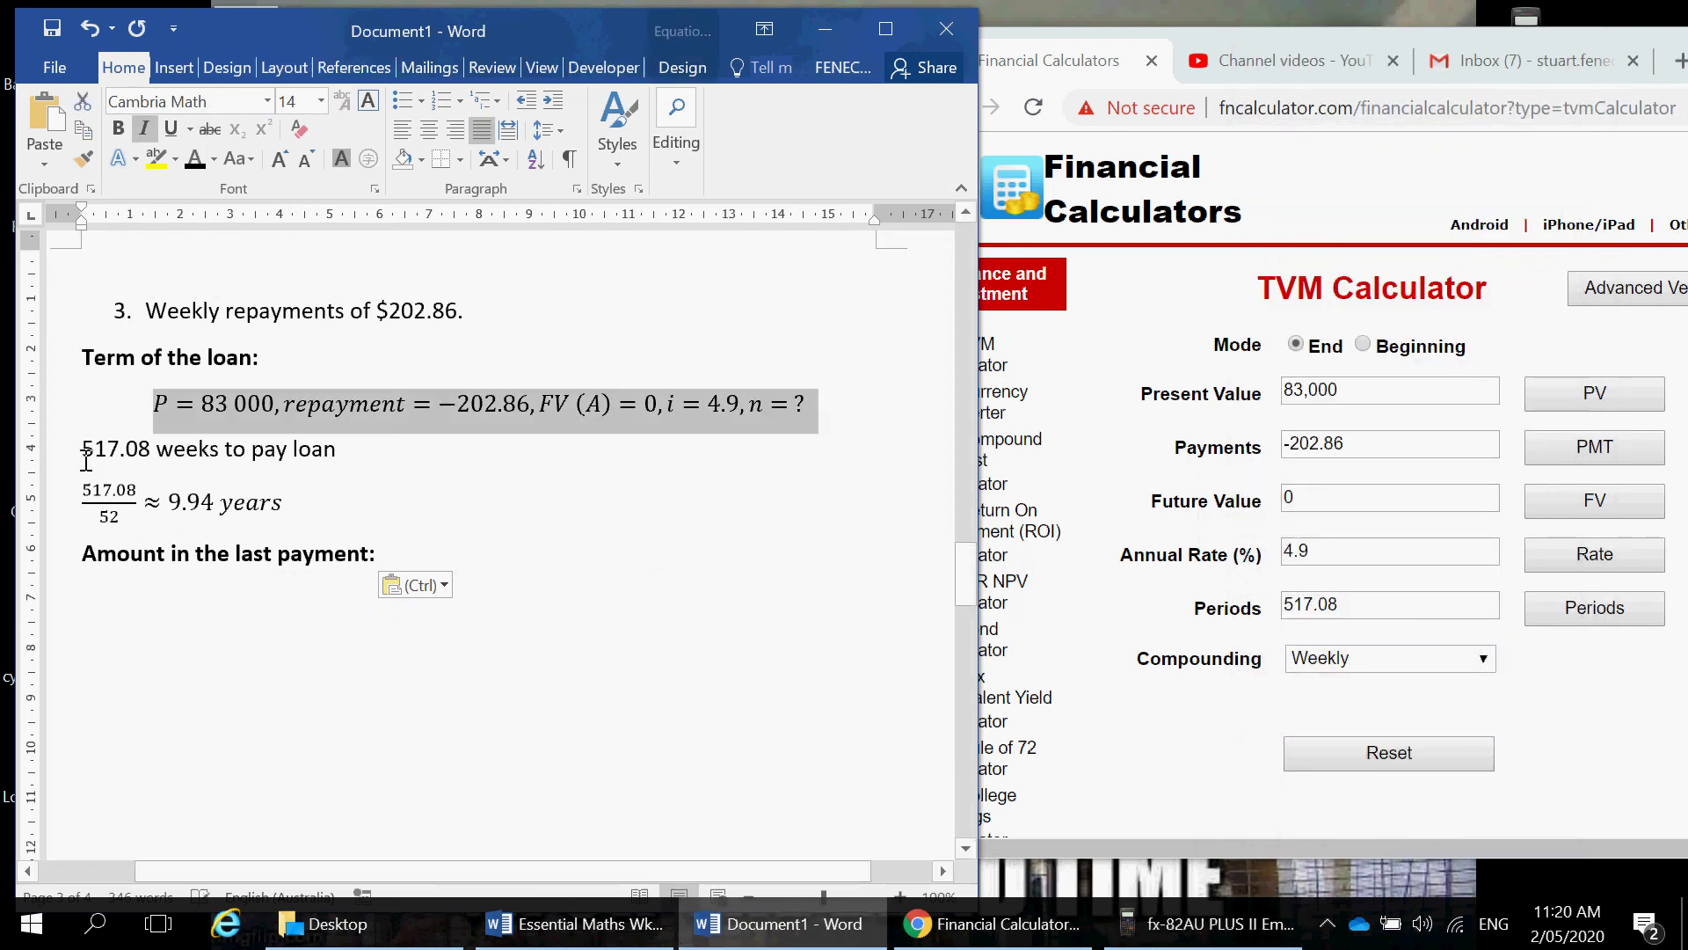
key(ctrl+c)
click(172, 614)
key(ctrl+v)
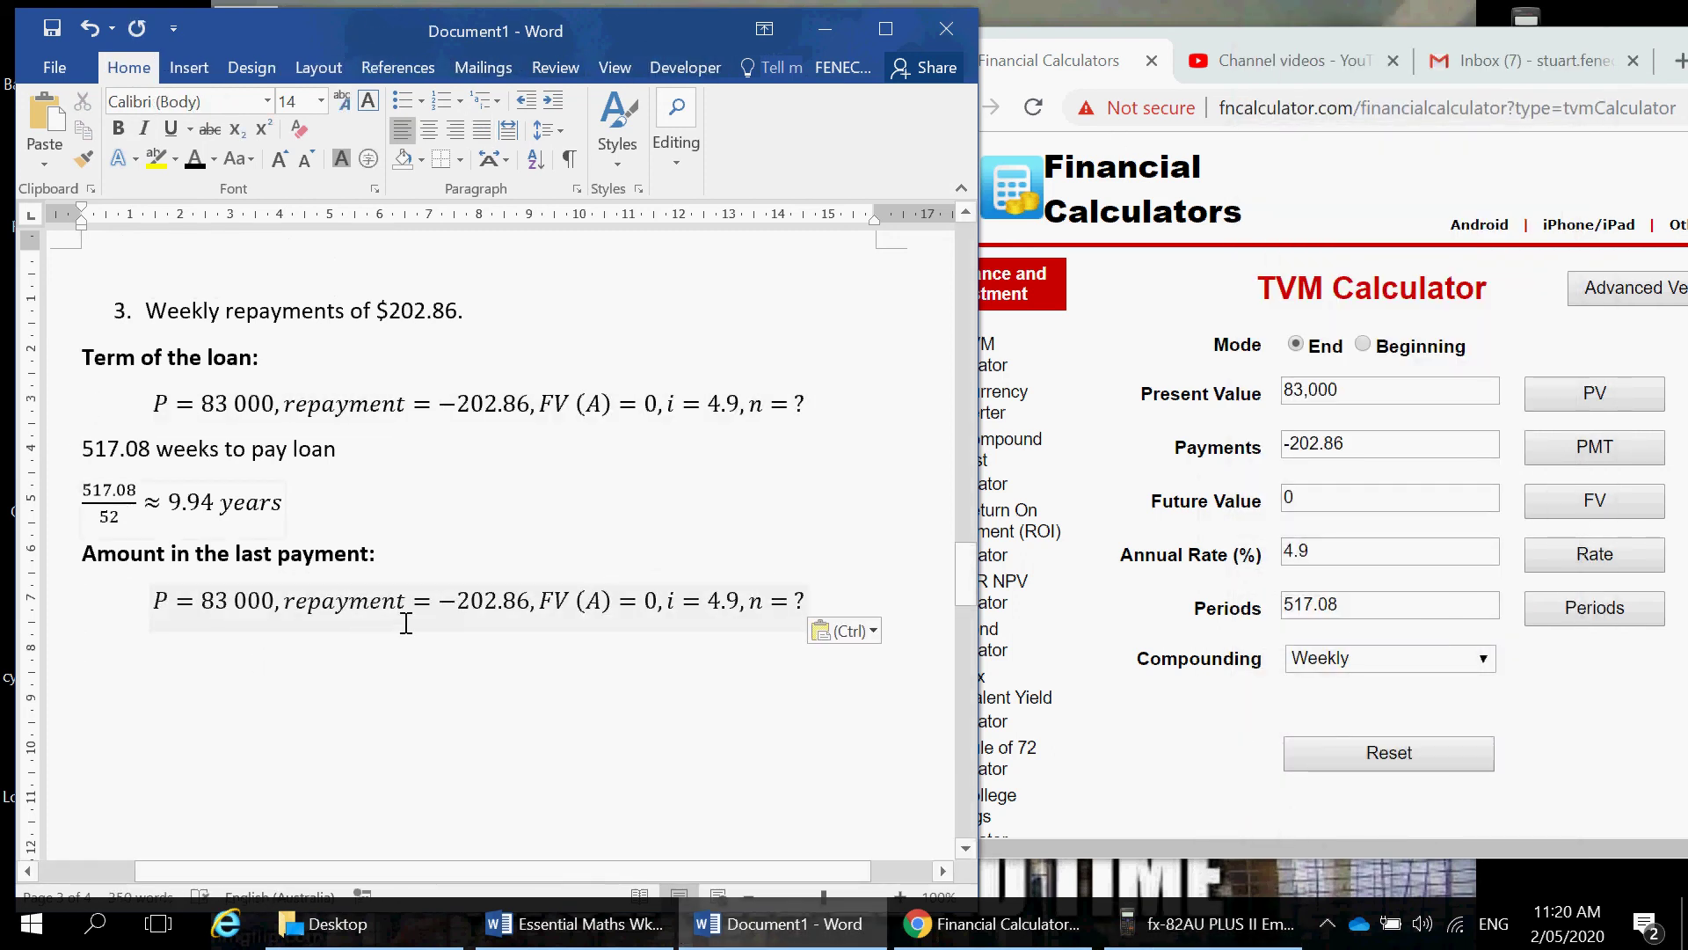
Step: In the pasted equation, change FV (A) from 0 to ? and n from ? to 517 whole weeks
drag(406, 618, 510, 615)
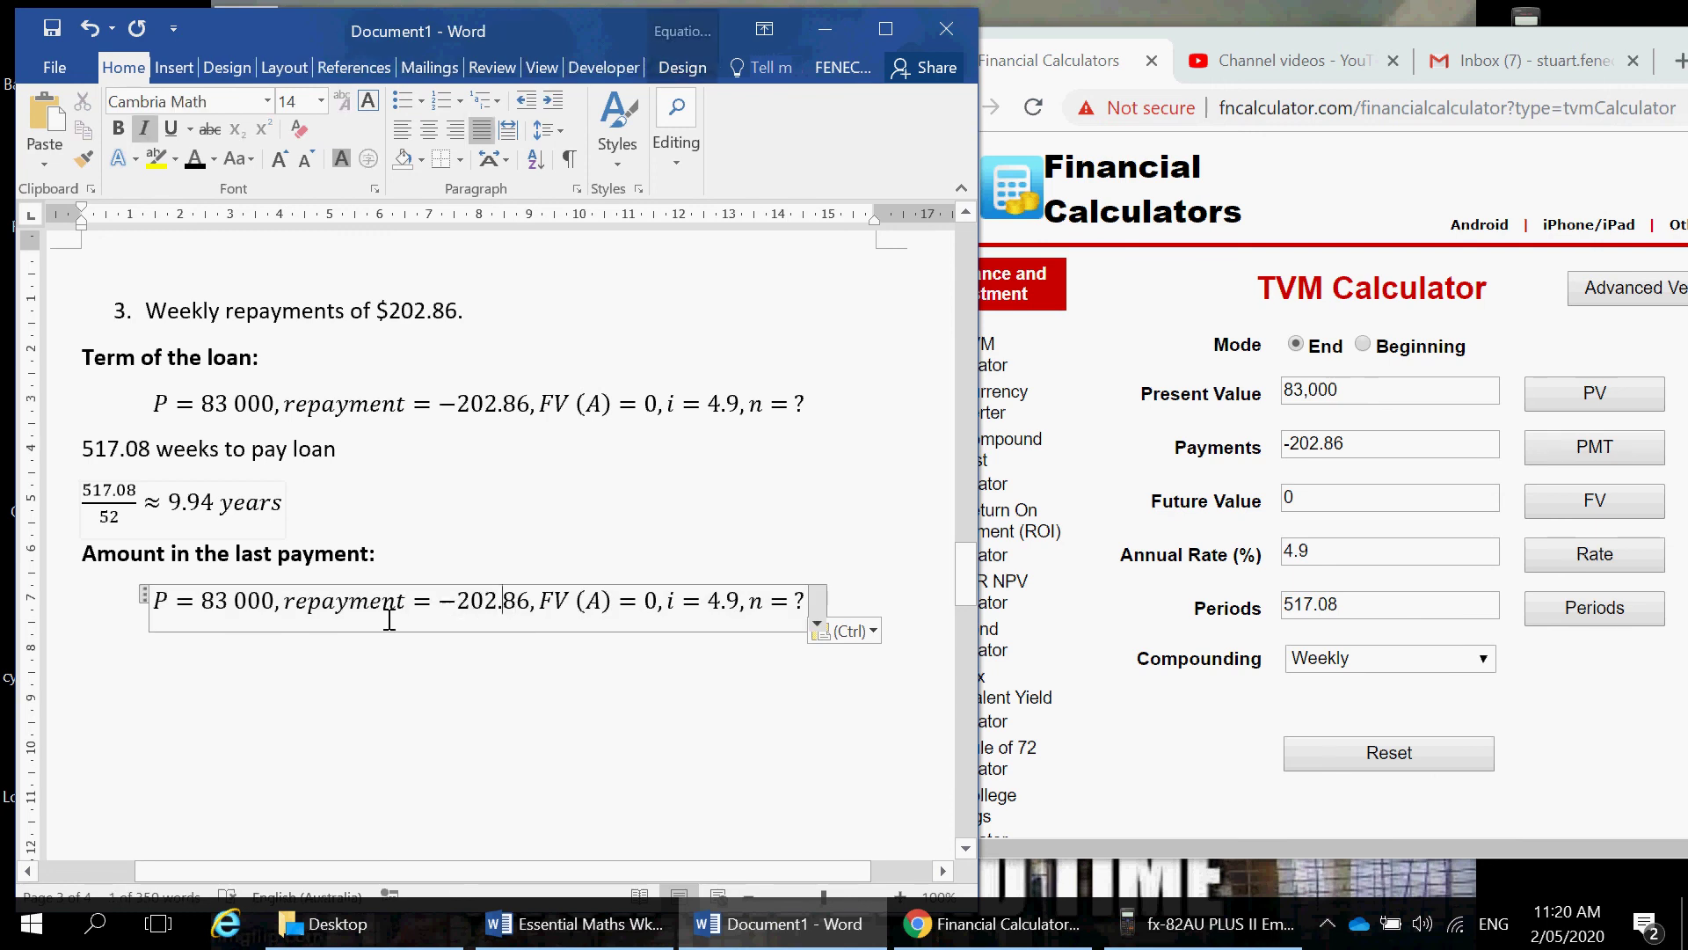
drag(207, 616, 273, 613)
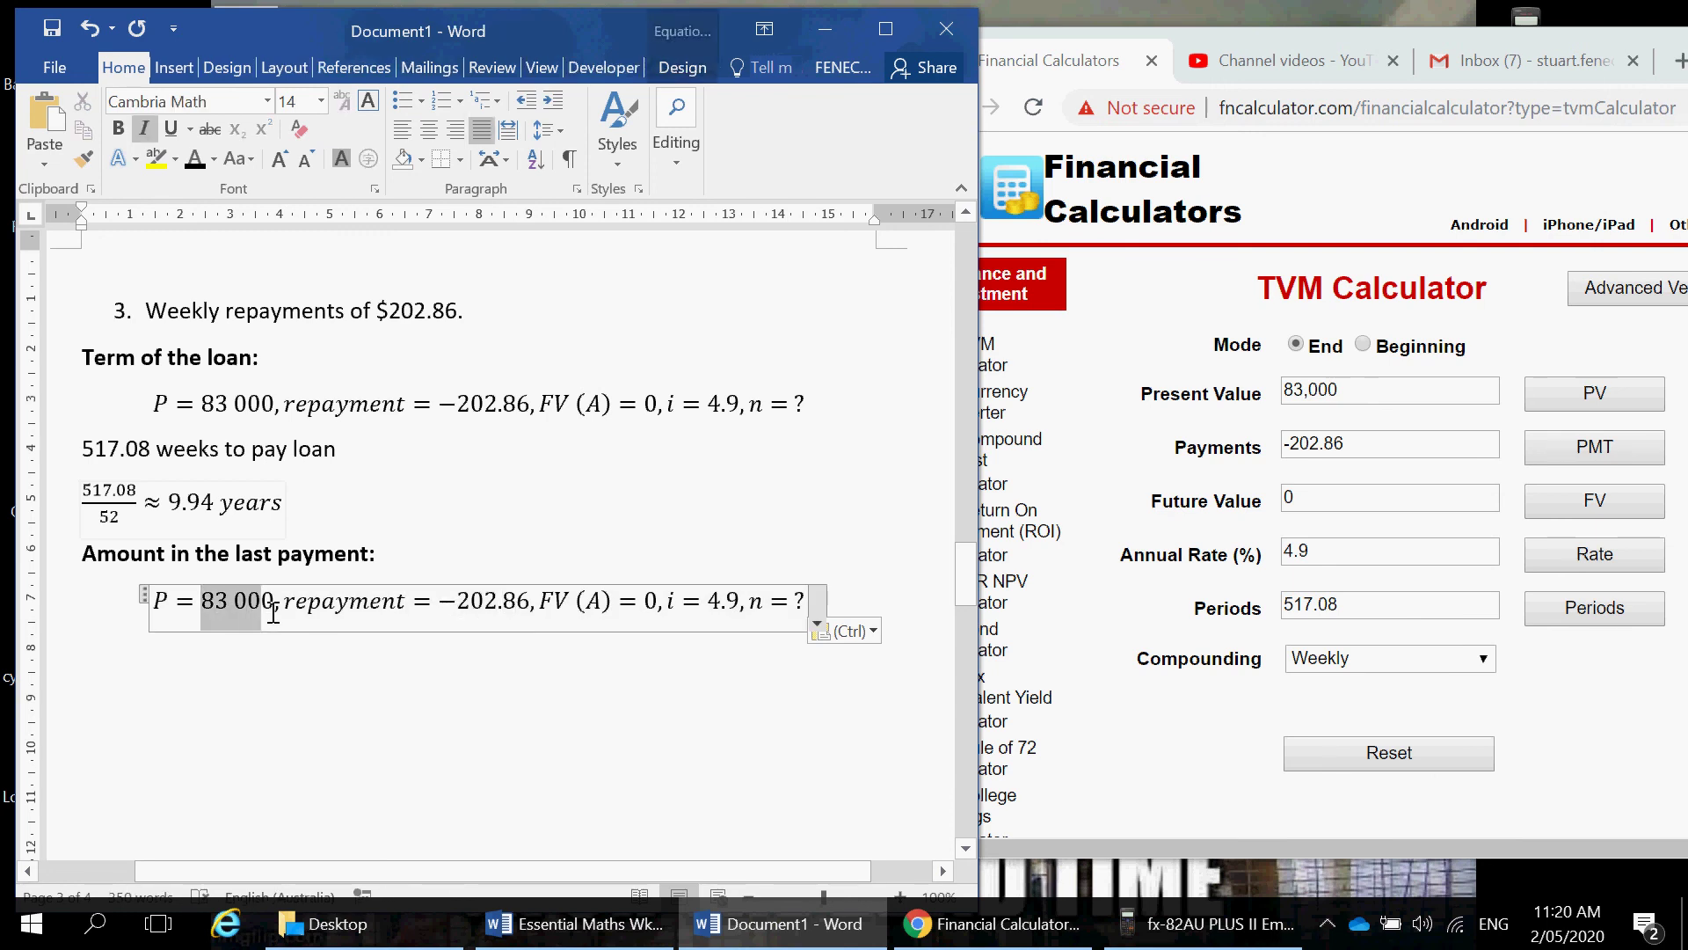
click(439, 613)
click(672, 606)
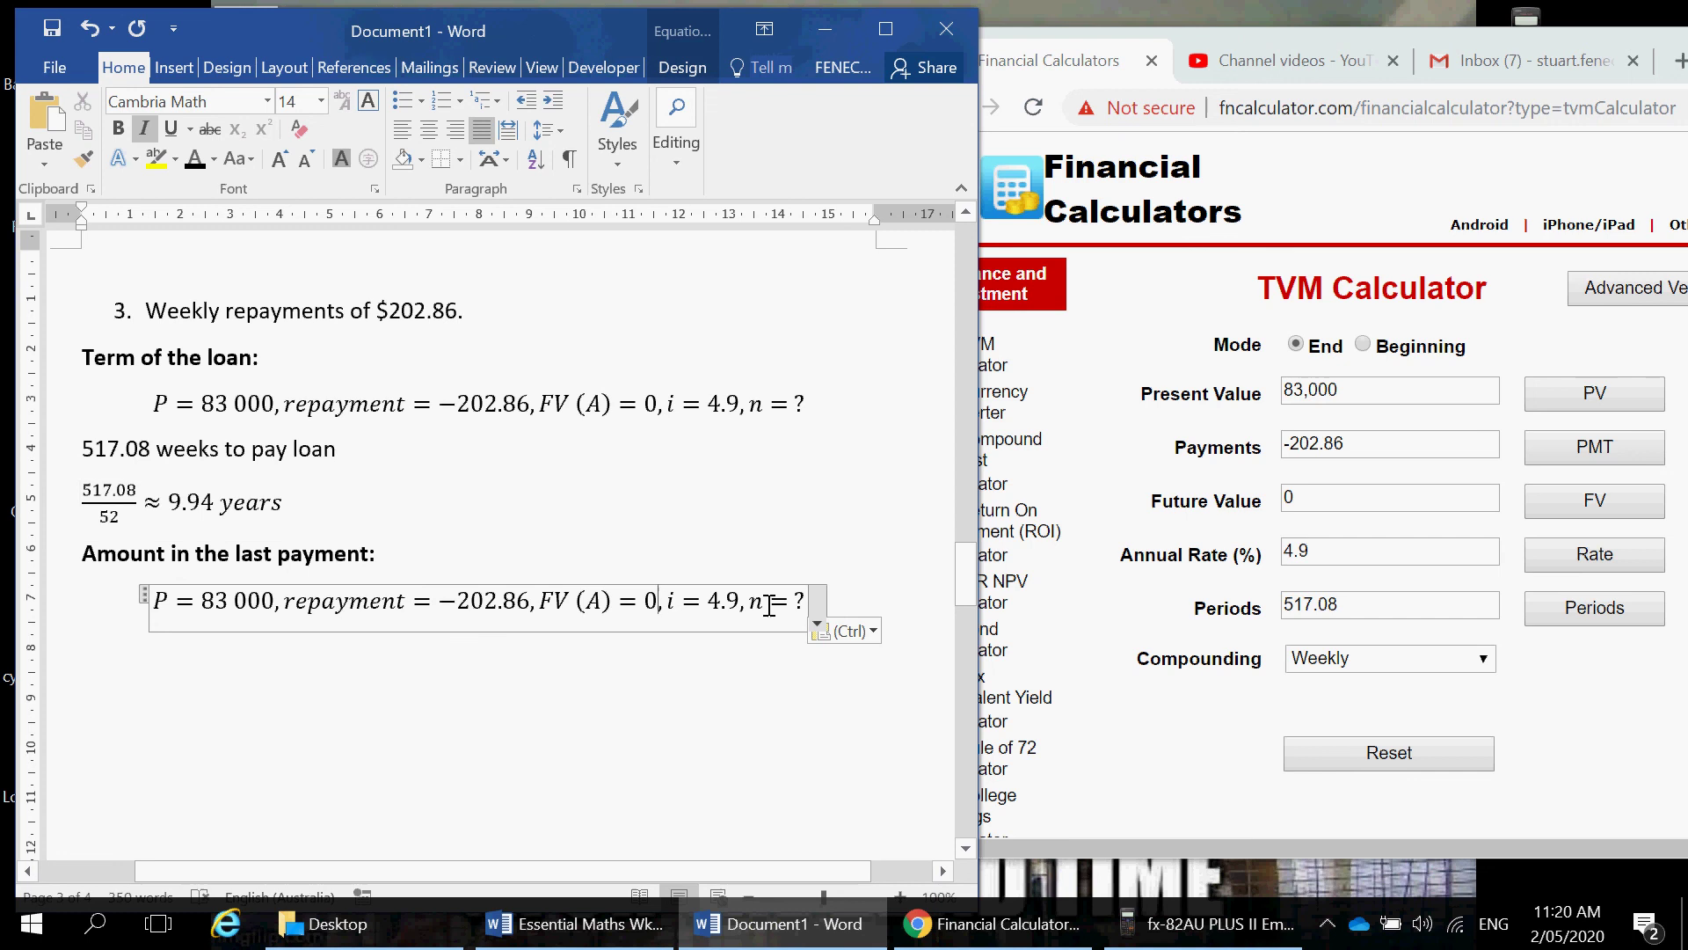
key(BackSpace)
text(?)
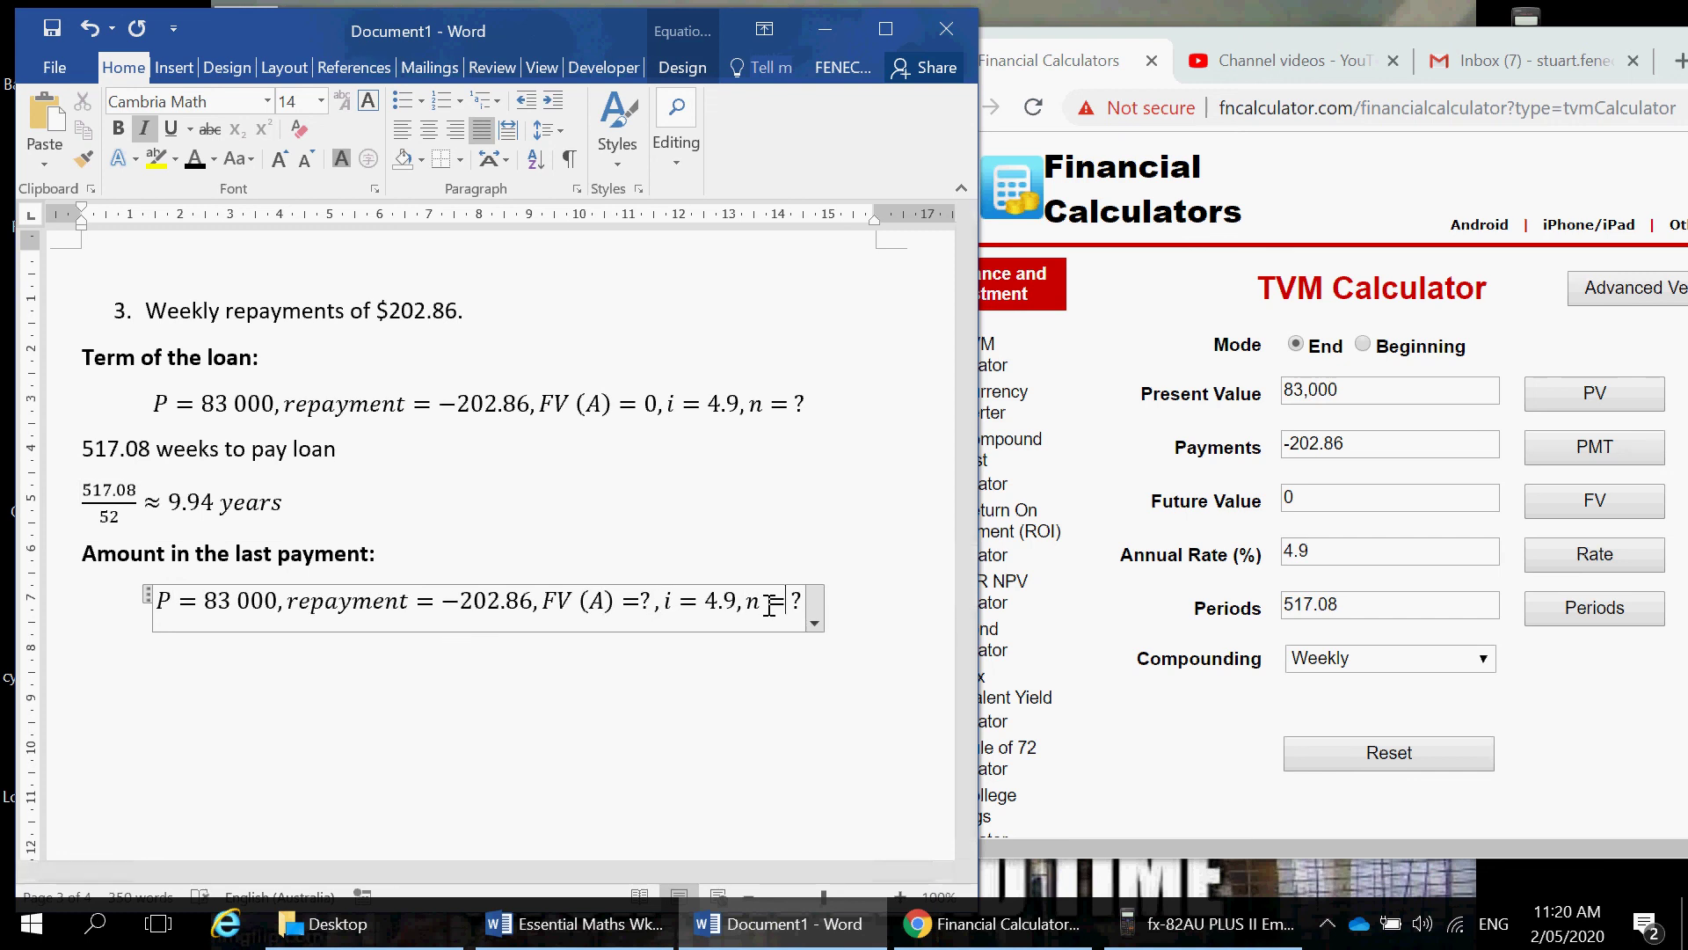
key(BackSpace)
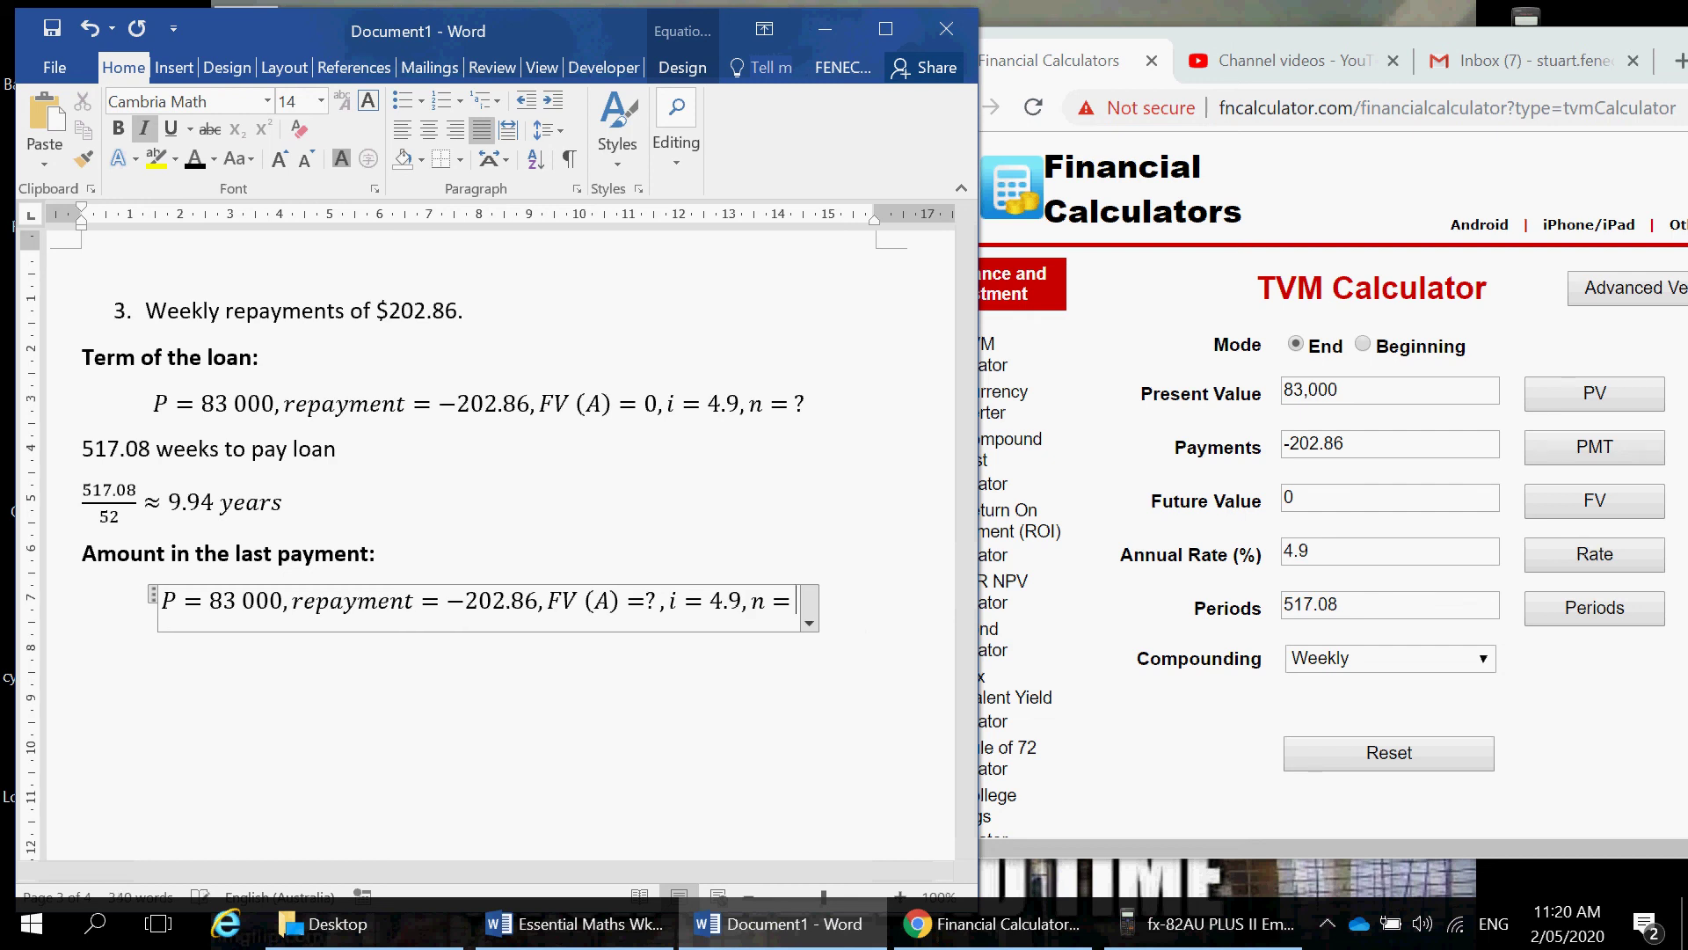
text(517)
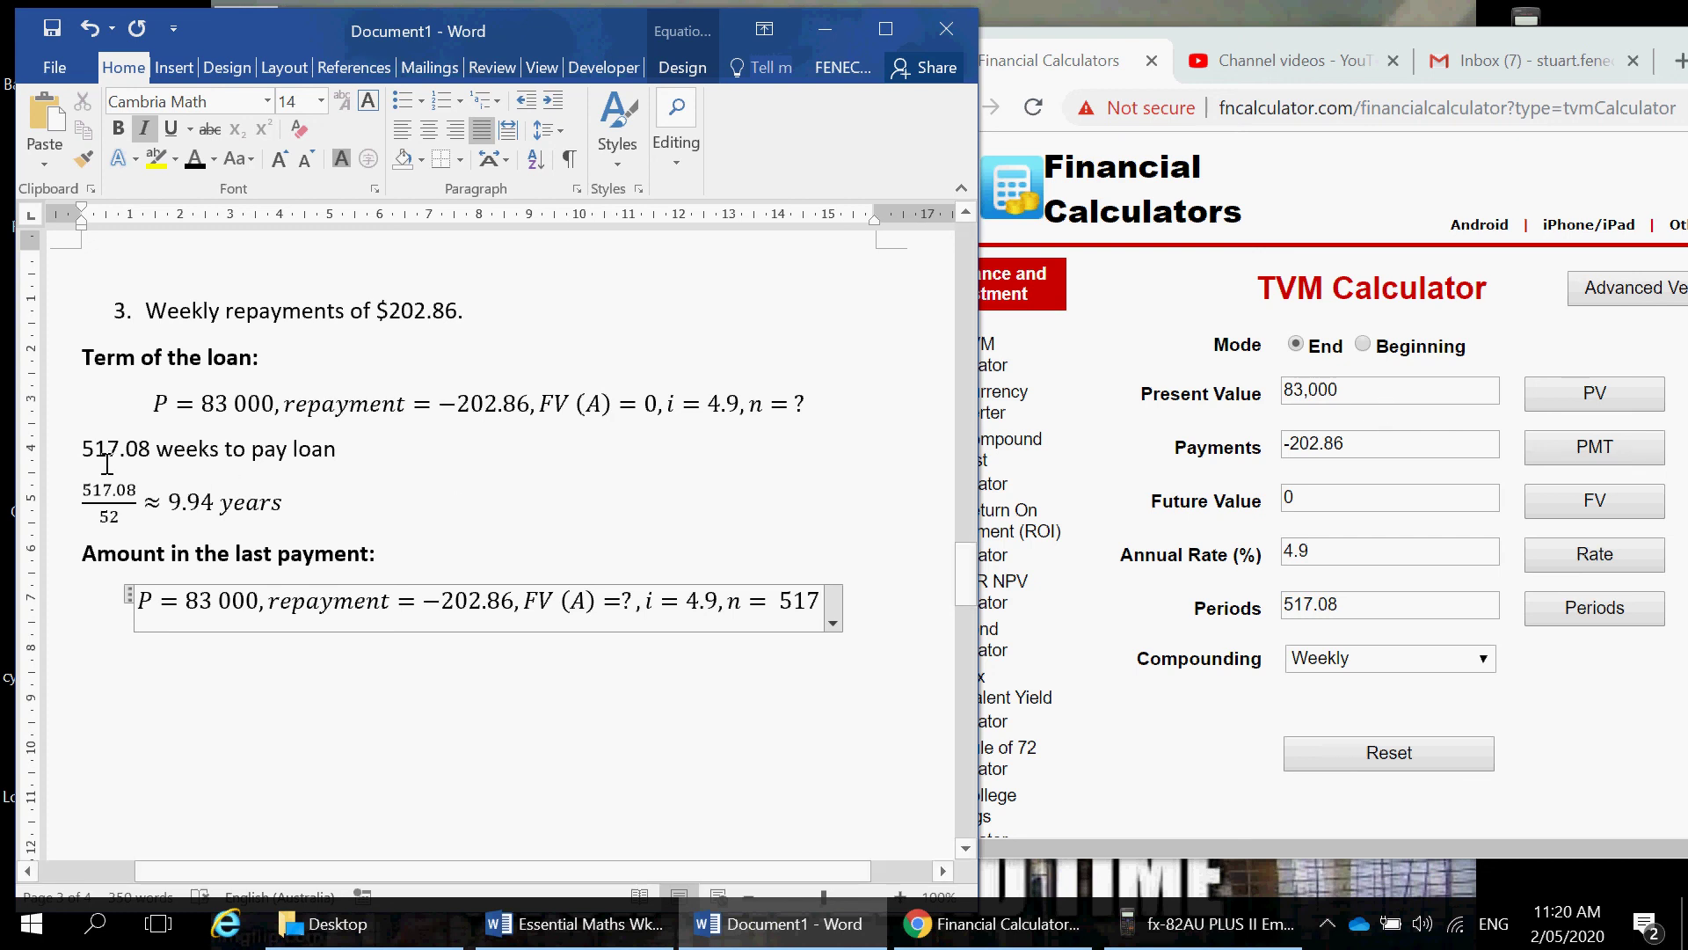
drag(90, 464, 130, 462)
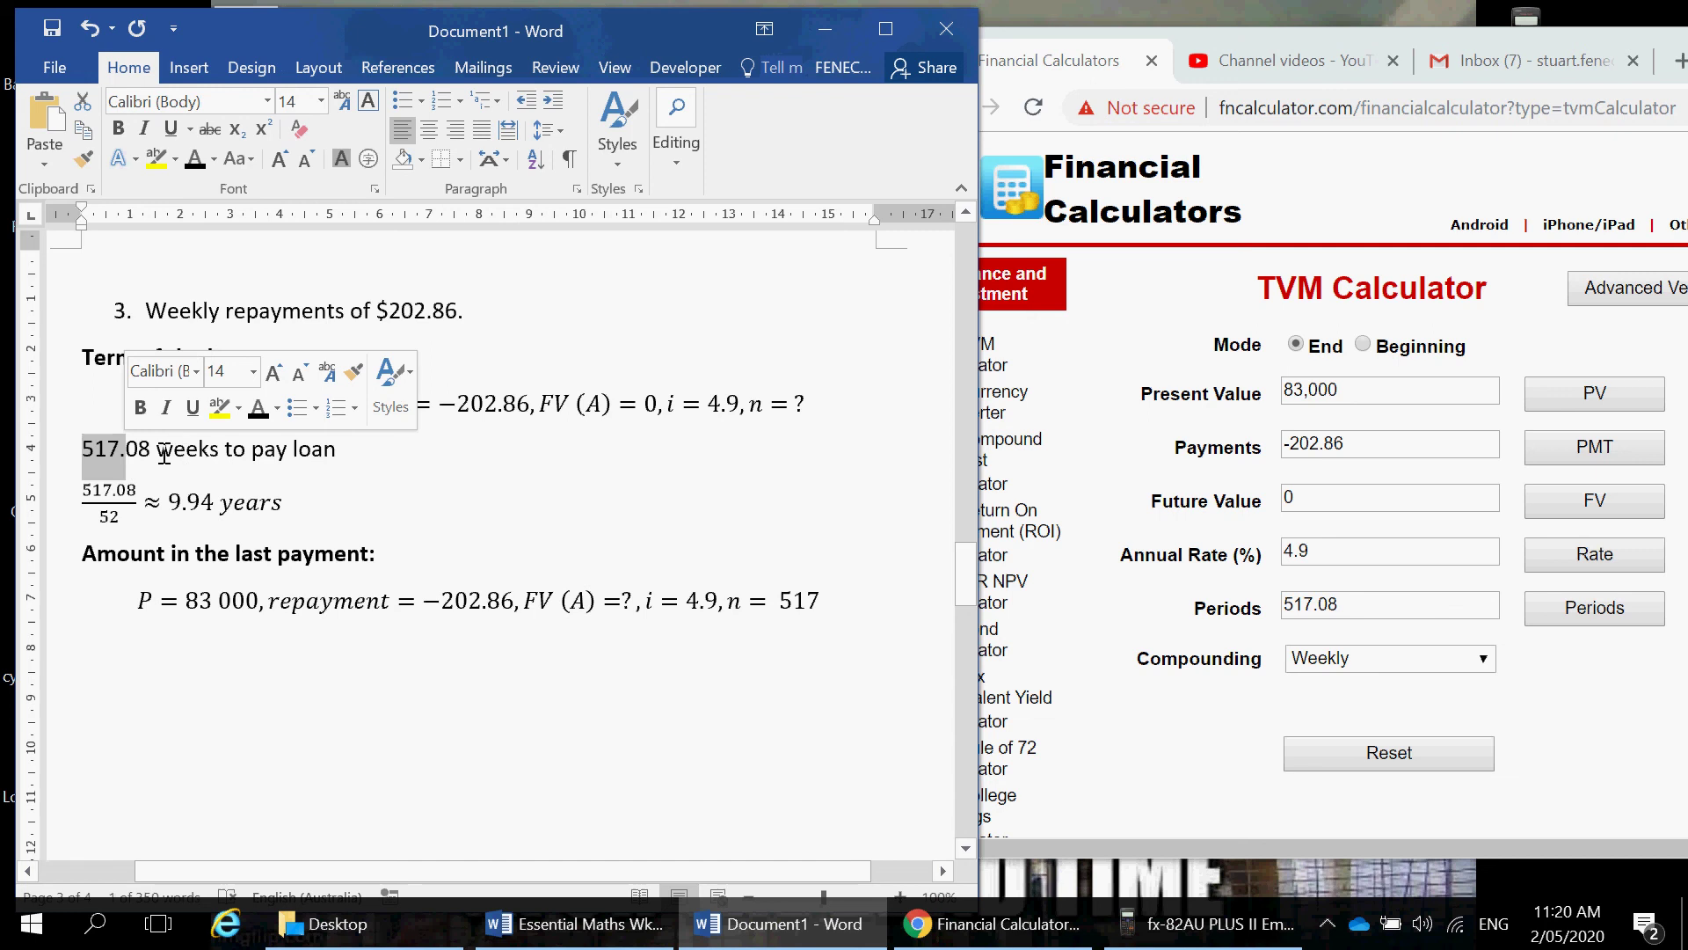
drag(151, 457, 126, 459)
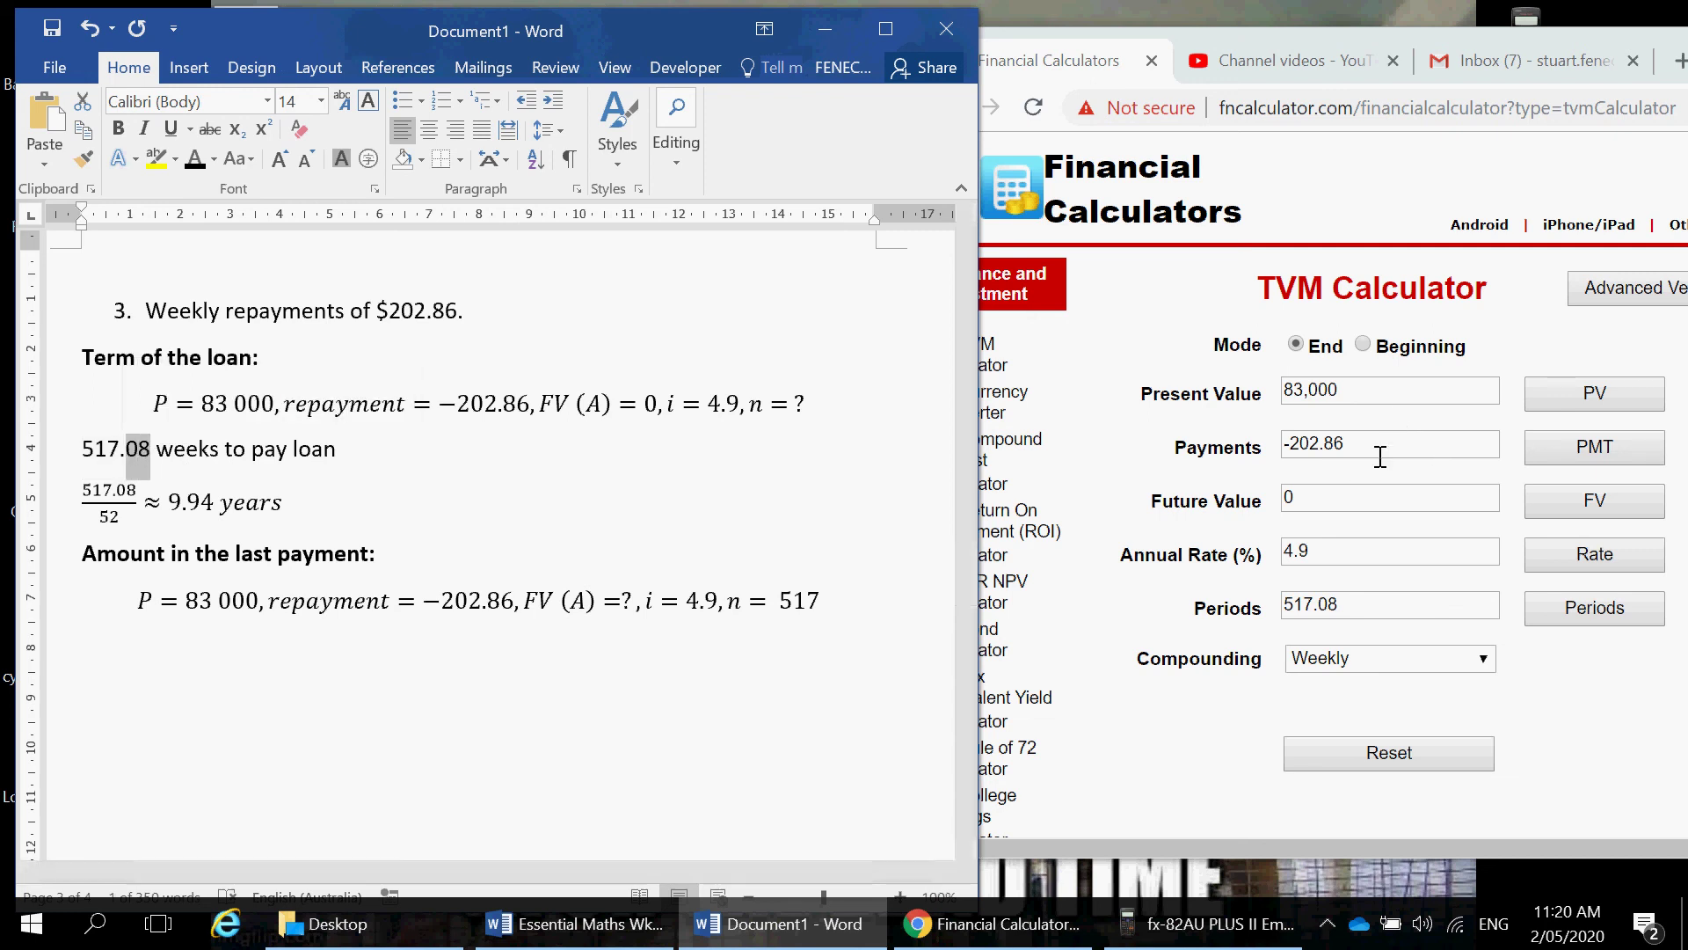
Step: In the TVM calculator, clear Future Value, set Periods to 517 and solve for FV
click(1334, 508)
key(BackSpace)
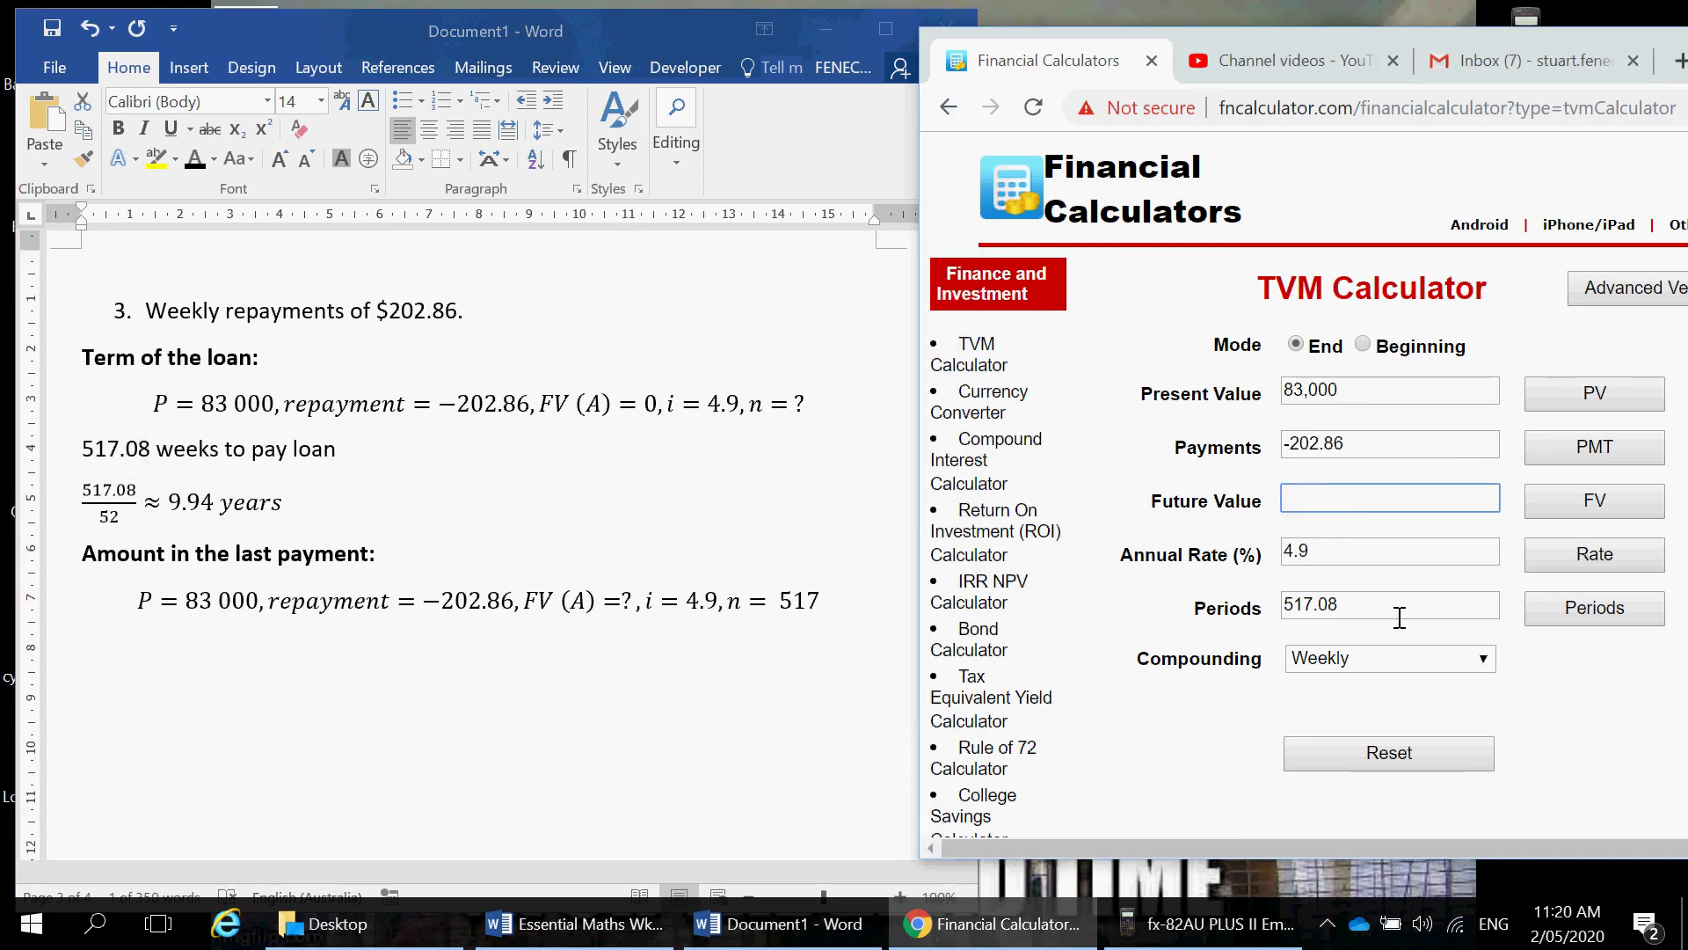
double_click(1399, 617)
text(517)
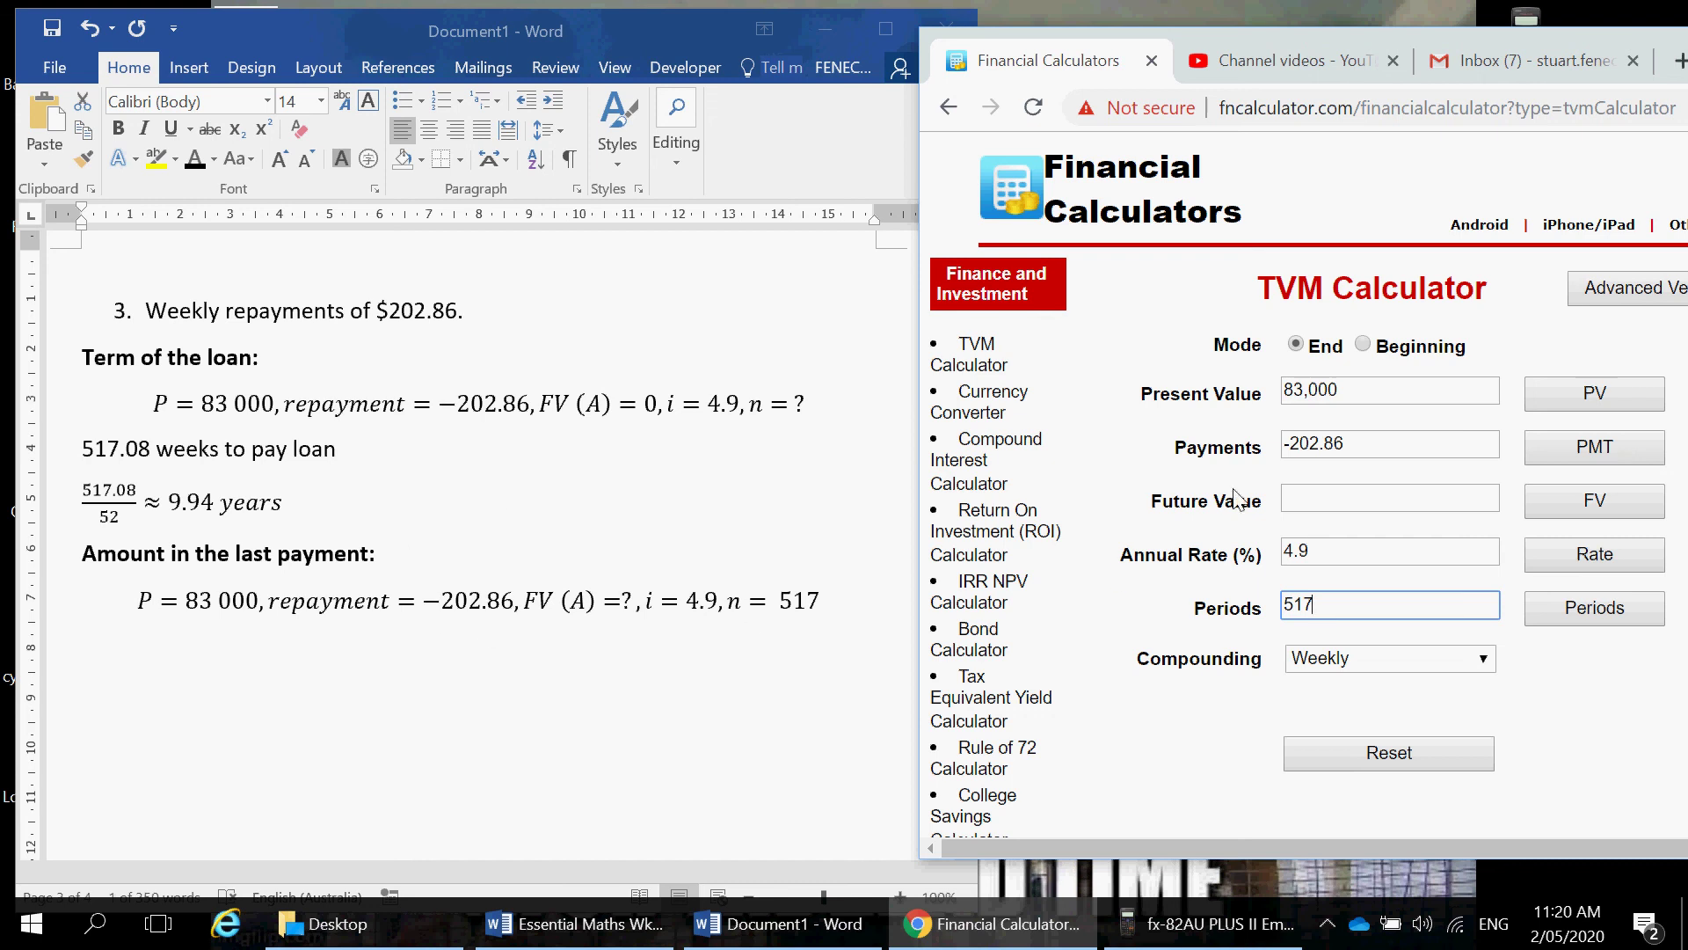
click(1463, 505)
click(1582, 515)
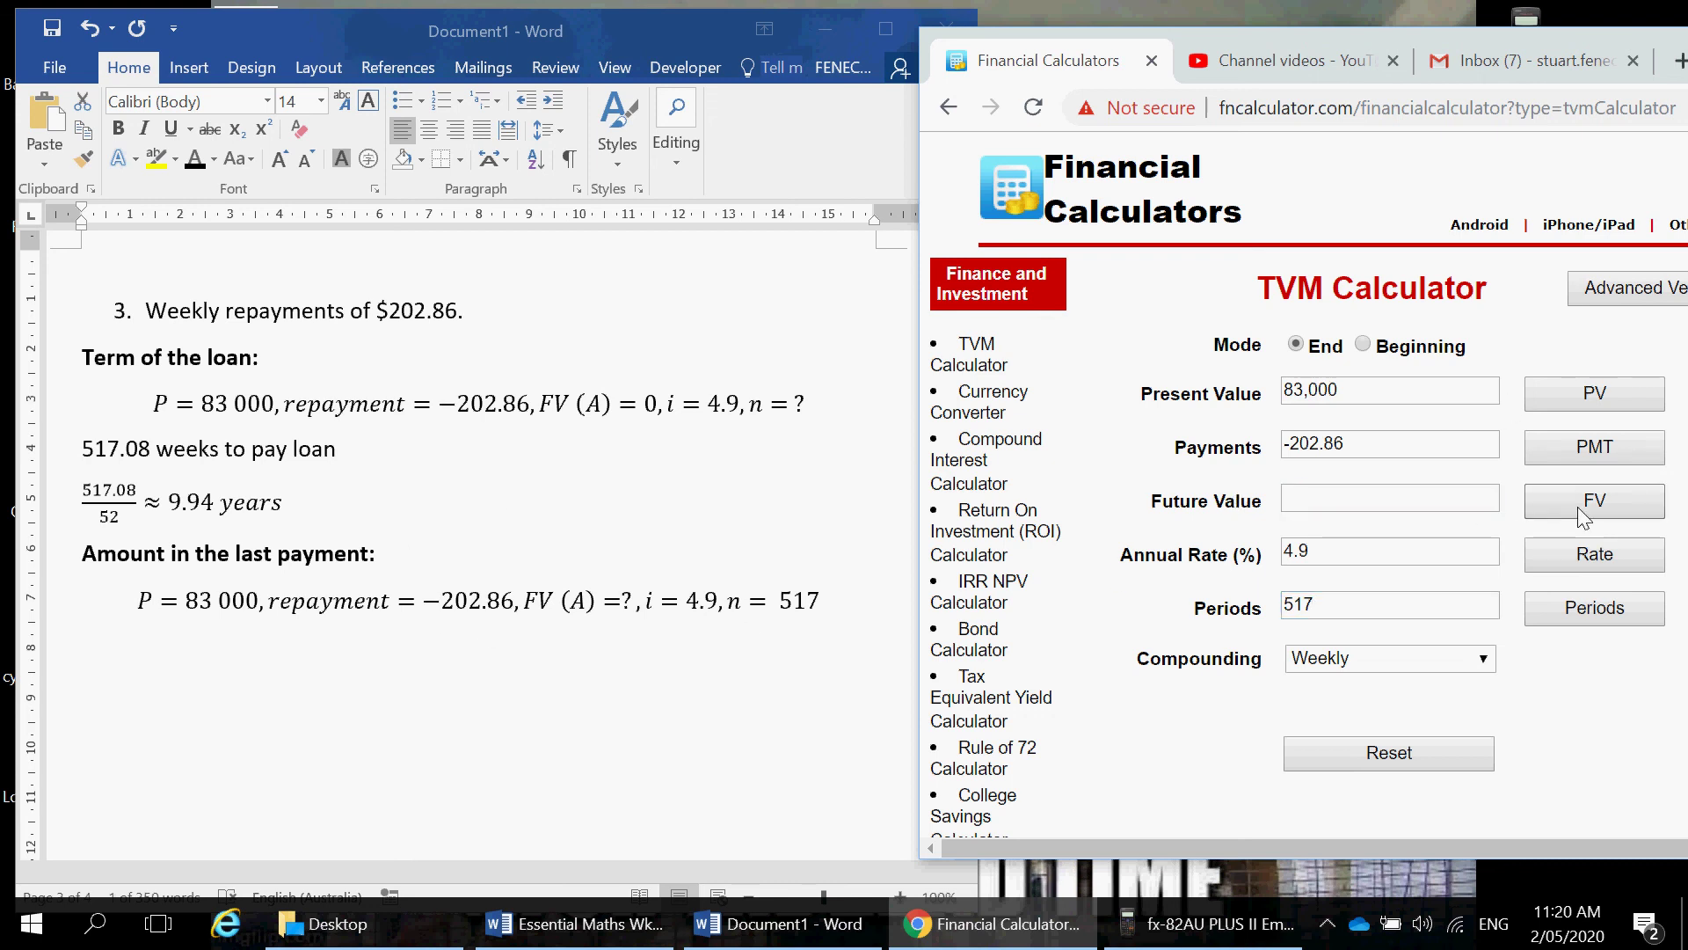
Step: Add the sentence 'Final payment in the 518th week wil be $16.13.' below the equation
click(638, 684)
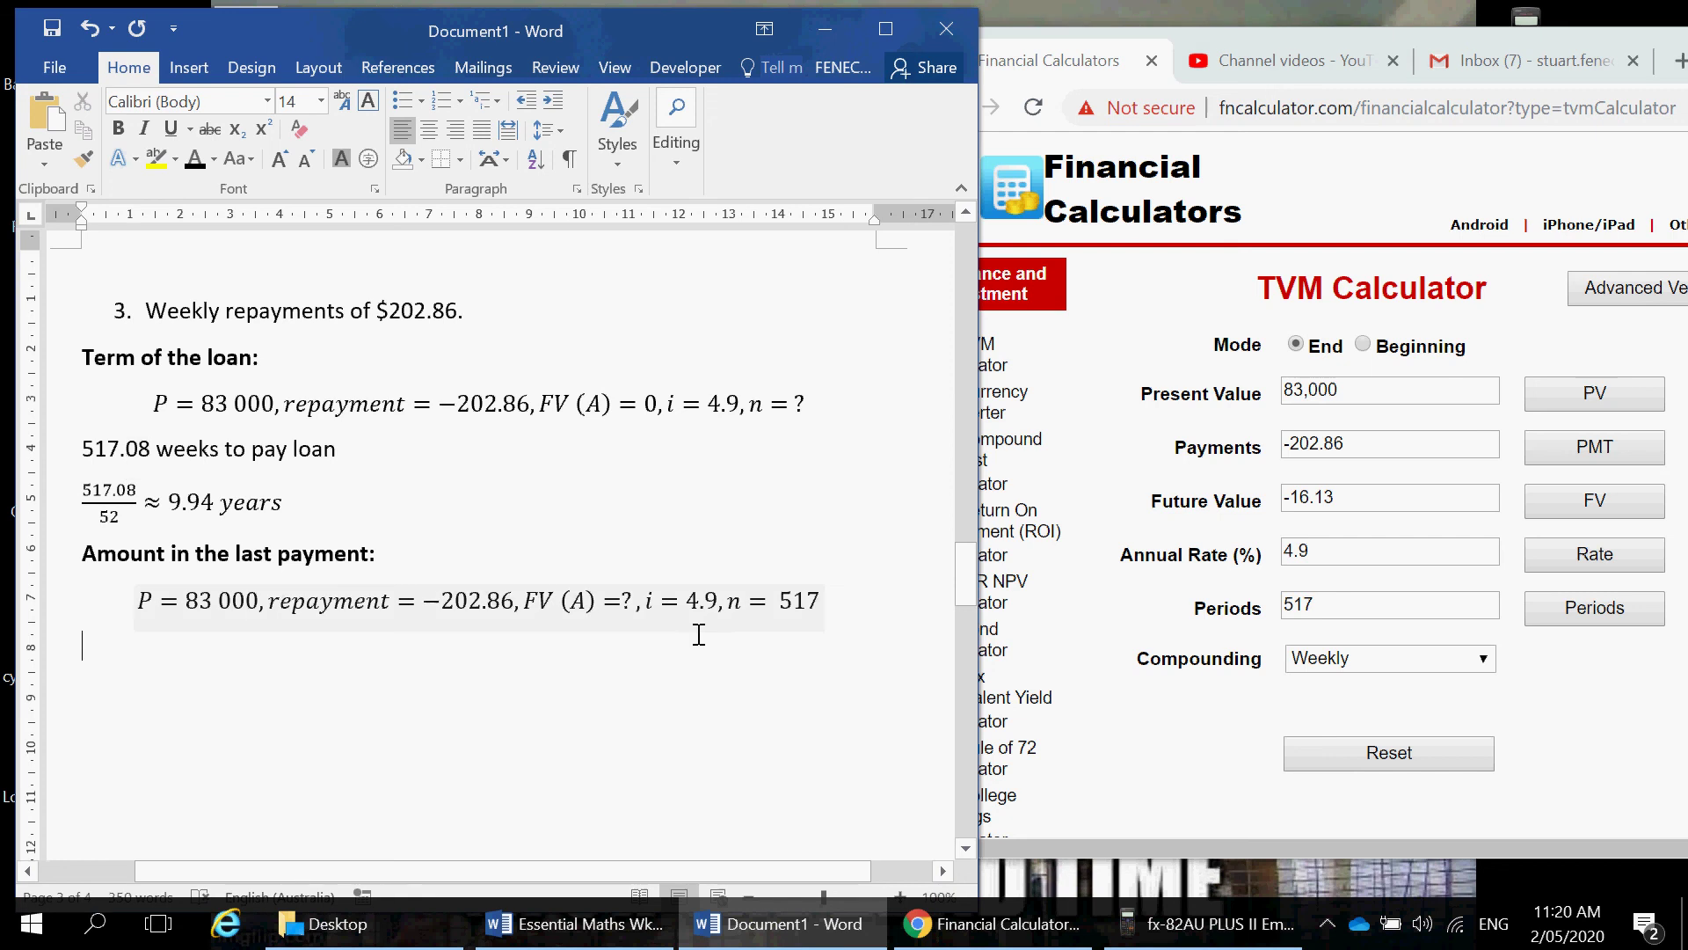
text(Final payme)
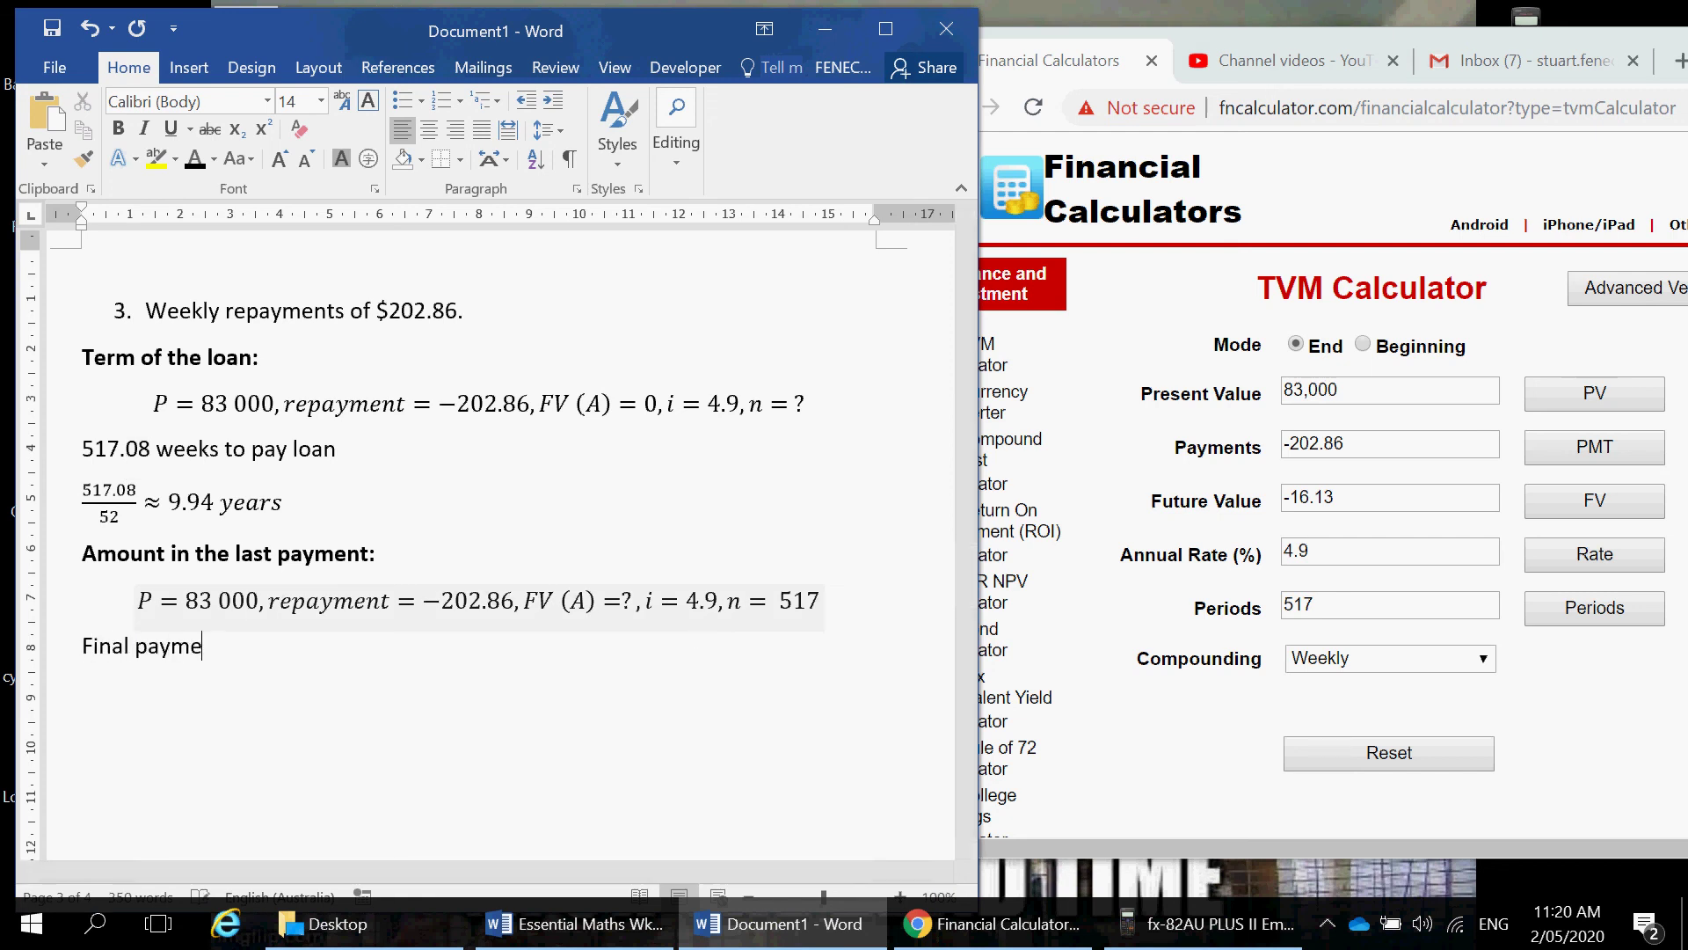
text(nt in the 518th week wi)
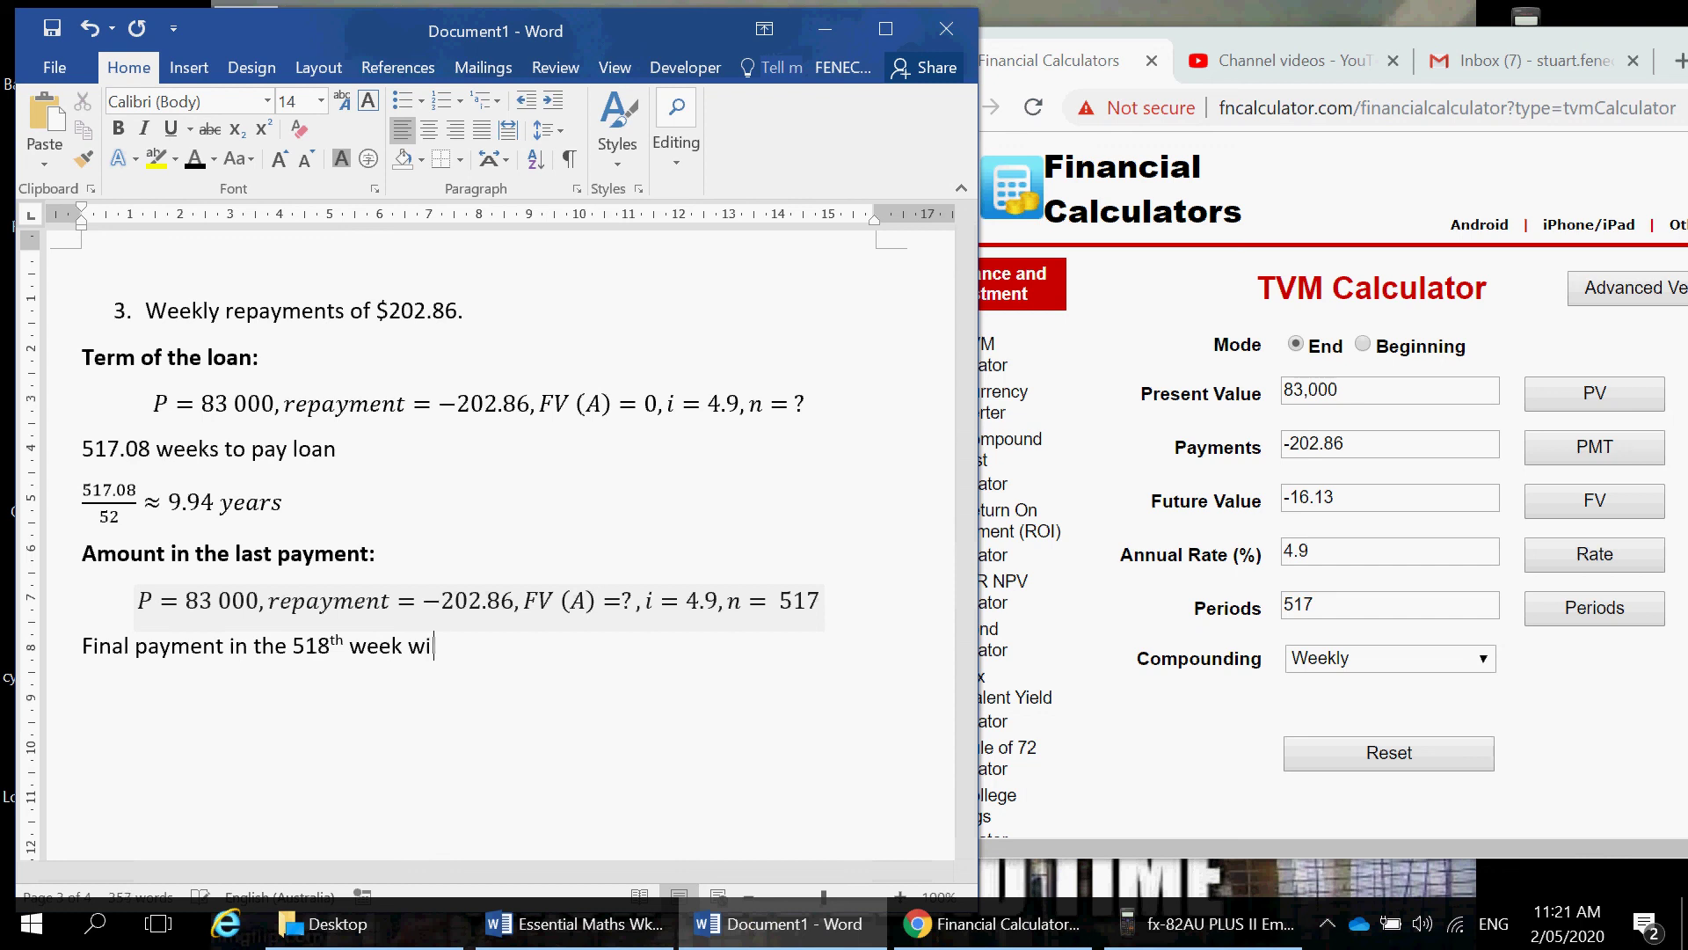
text(l be $16.13.)
key(Return)
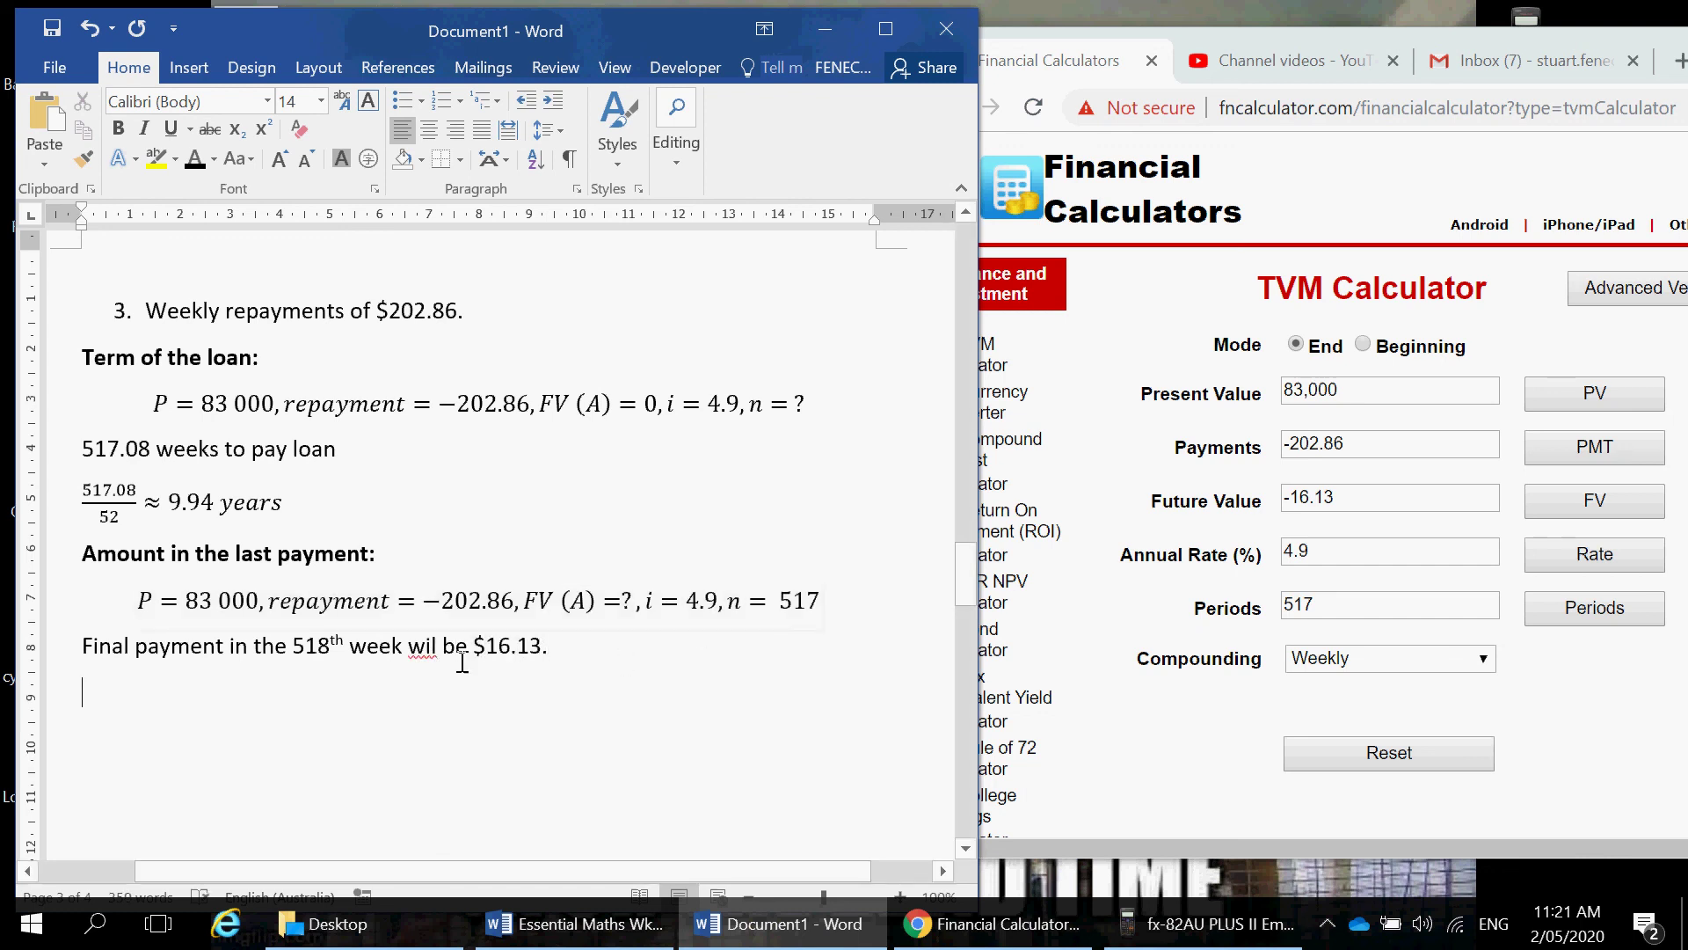
click(437, 648)
Step: Add the missing 'l' so the sentence reads 'will be $16.13', then show the hidden tray icons
text(l)
key(Down)
click(1326, 922)
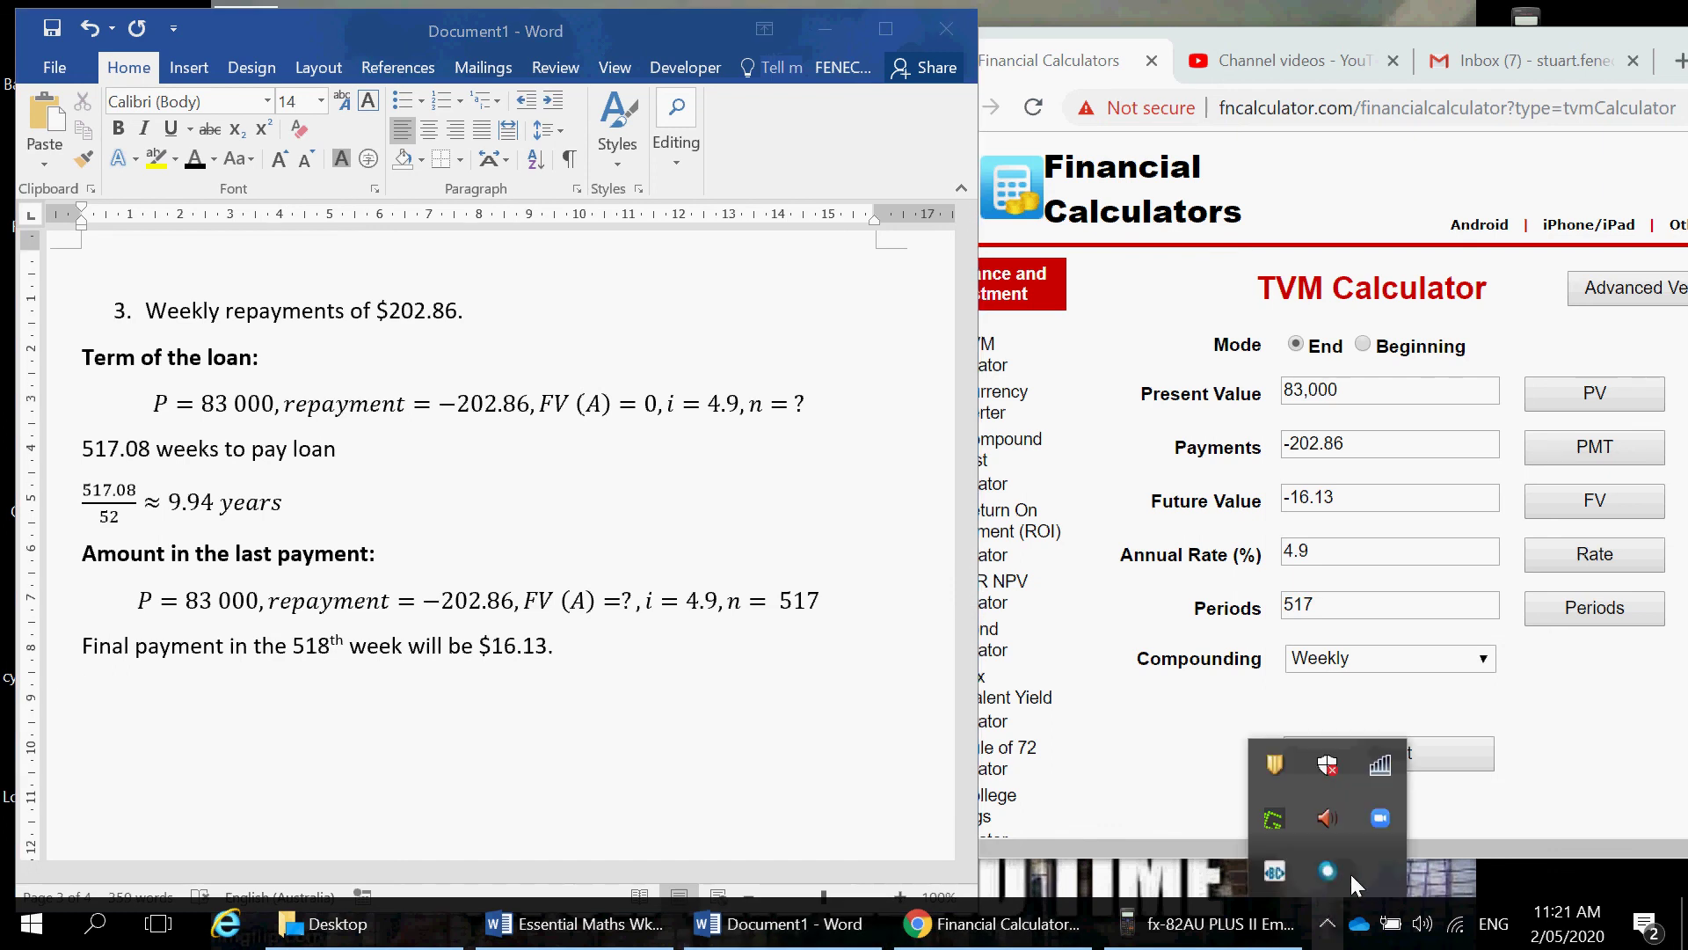